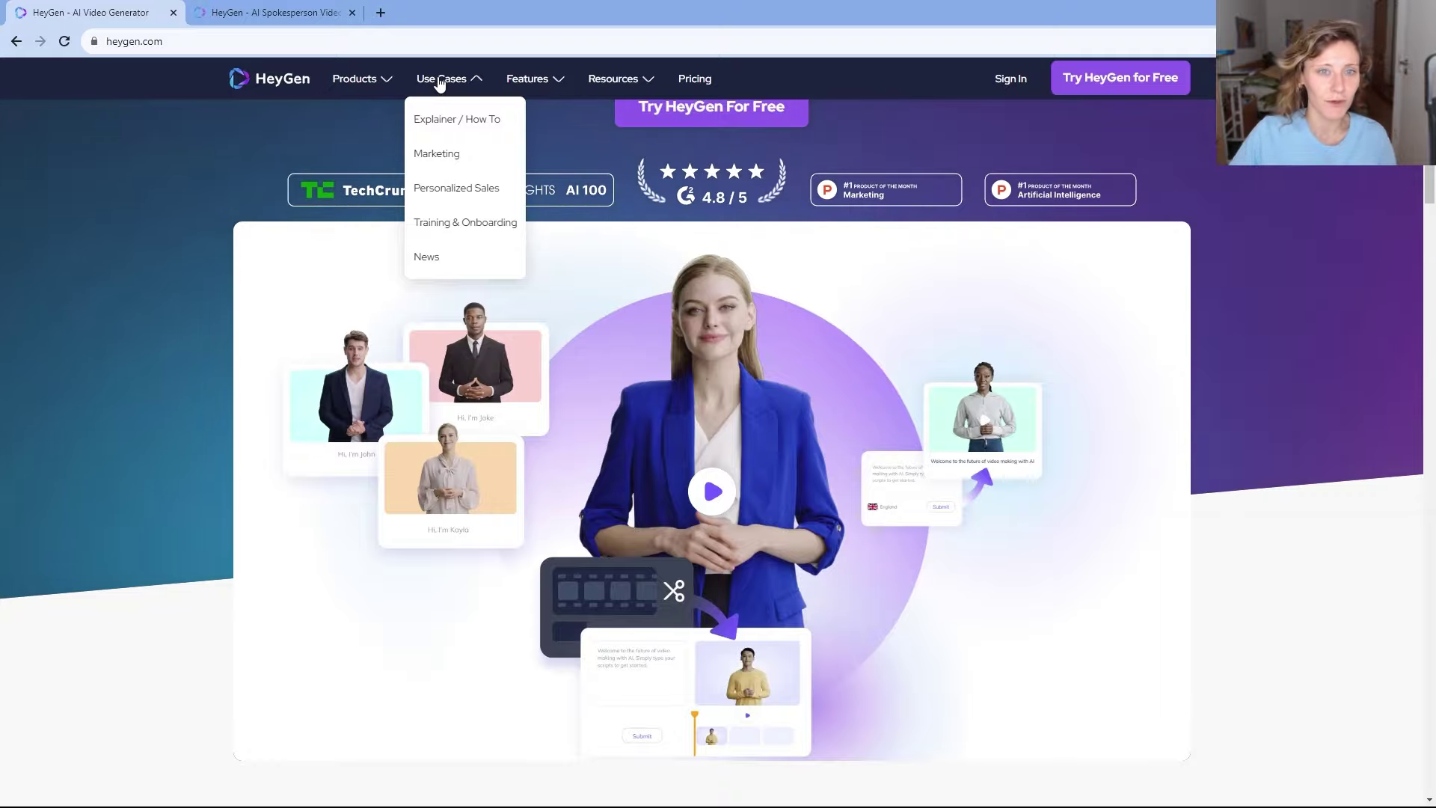
- Open the public TalkingPhoto avatar Liam for editing from the HeyGen home page
mouse_move(558, 86)
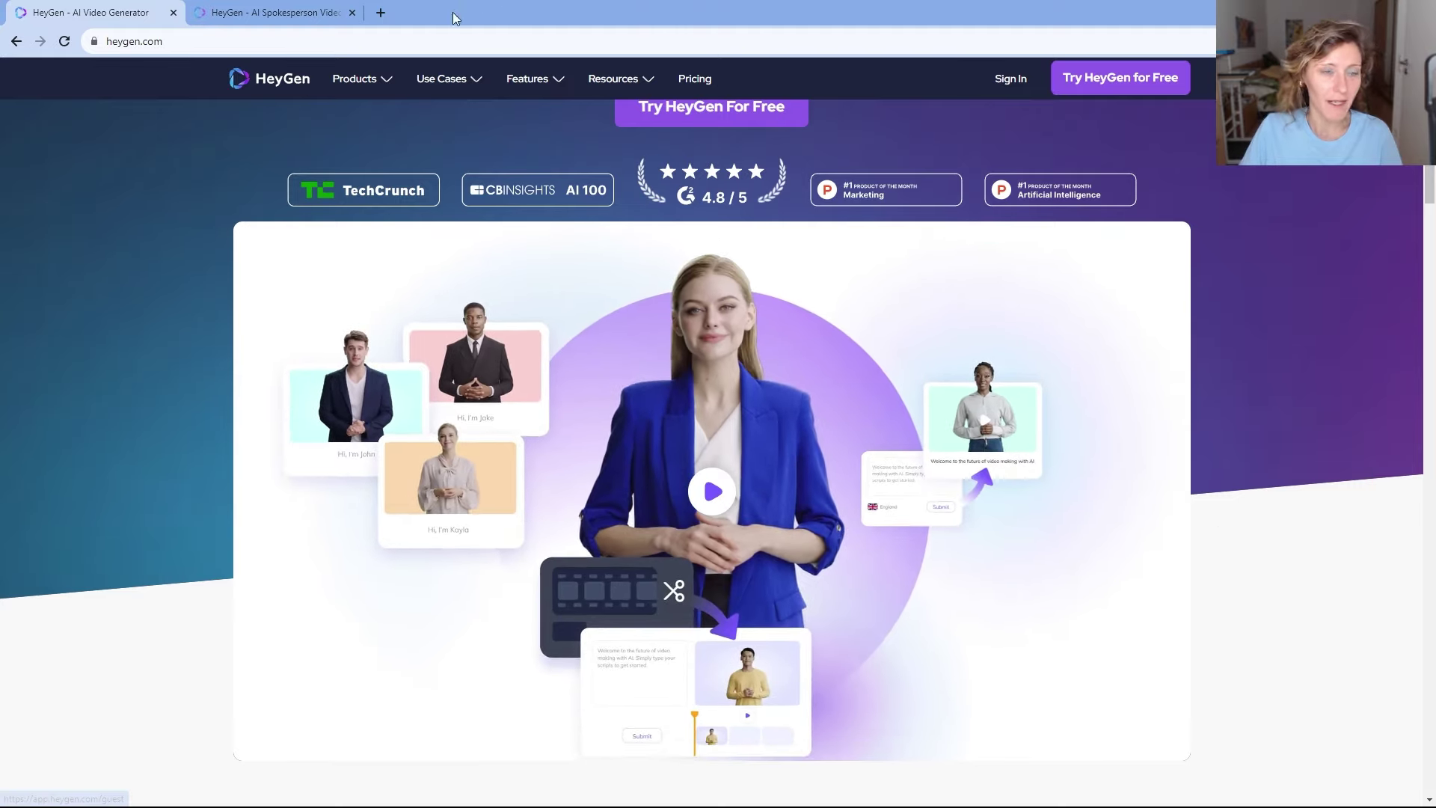
click(1064, 79)
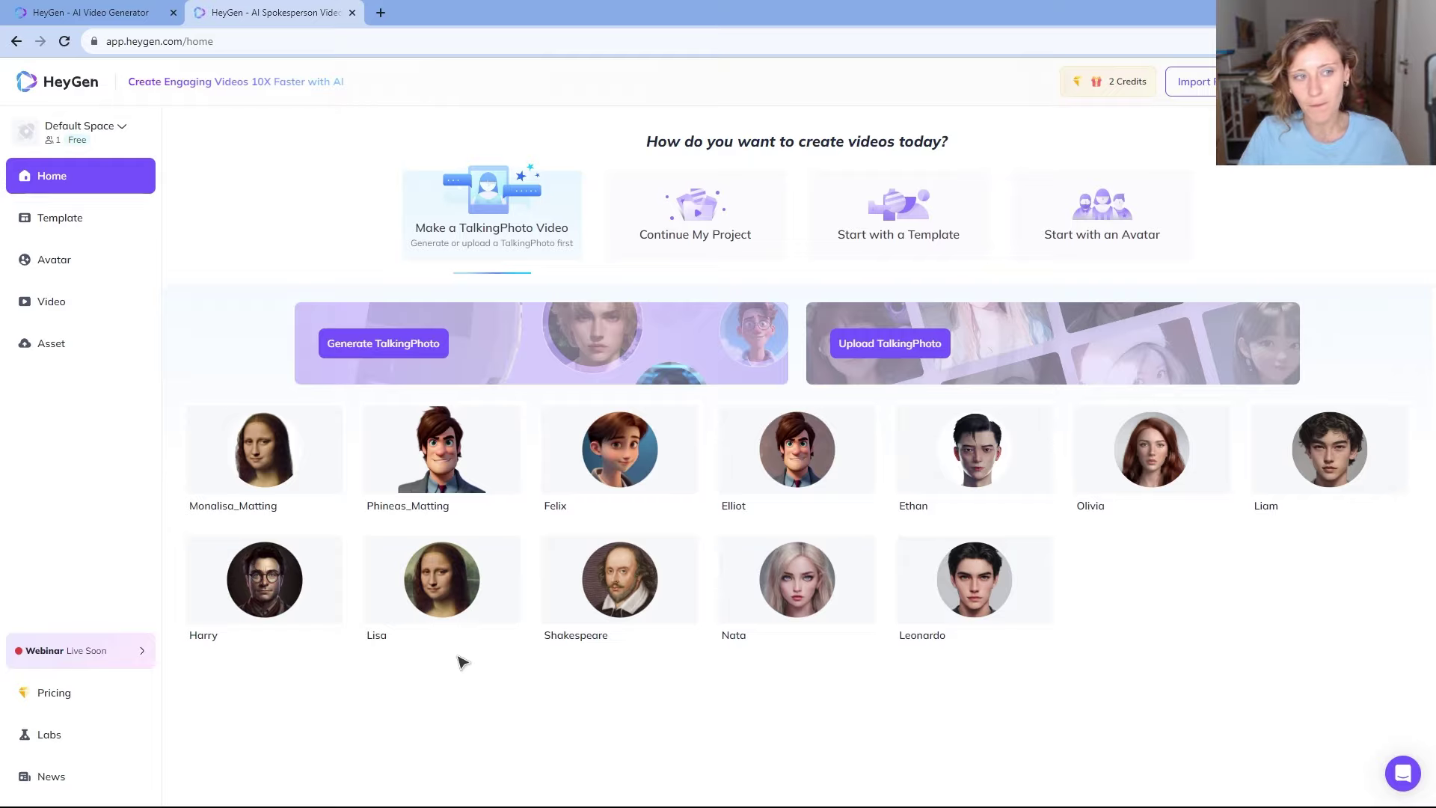
click(1346, 457)
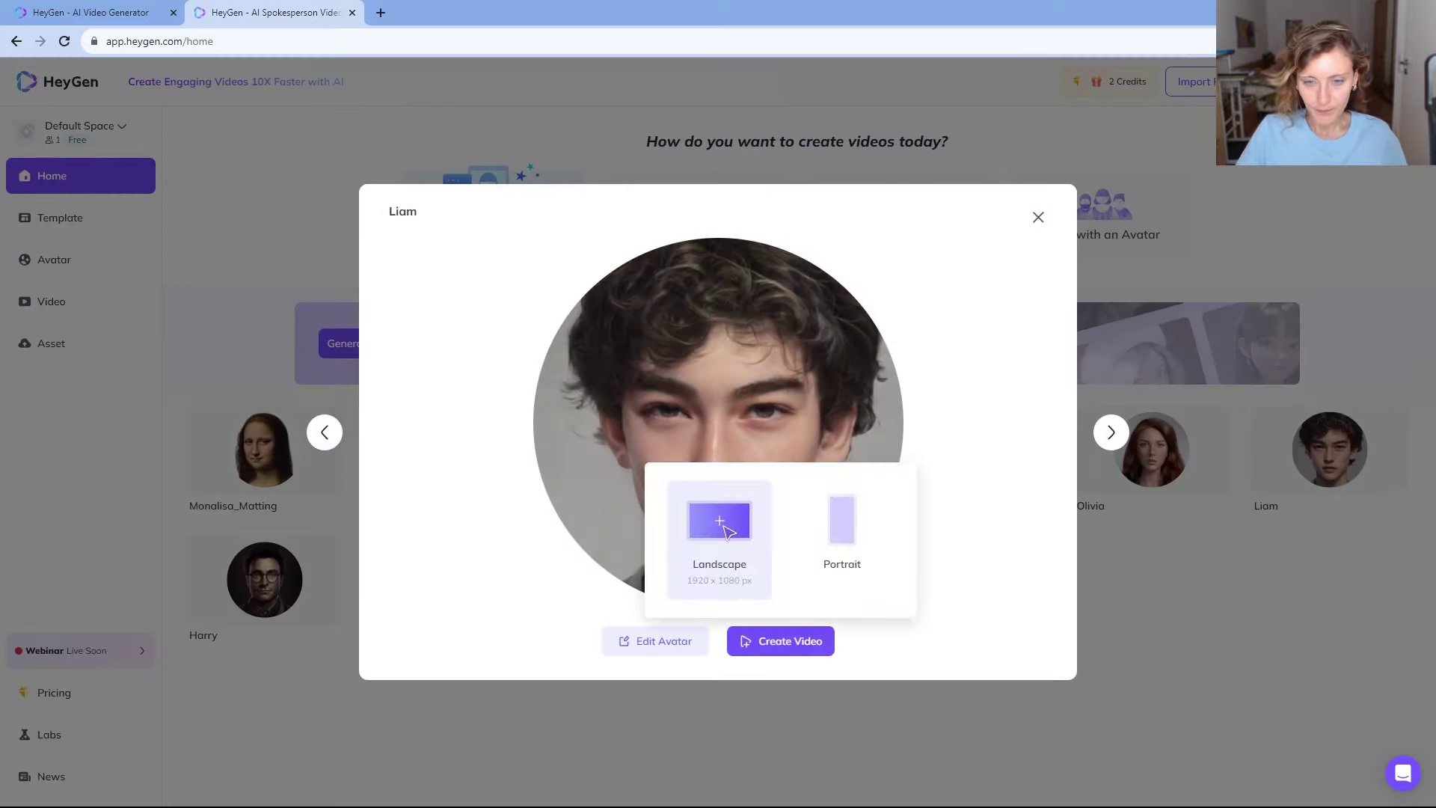
click(662, 641)
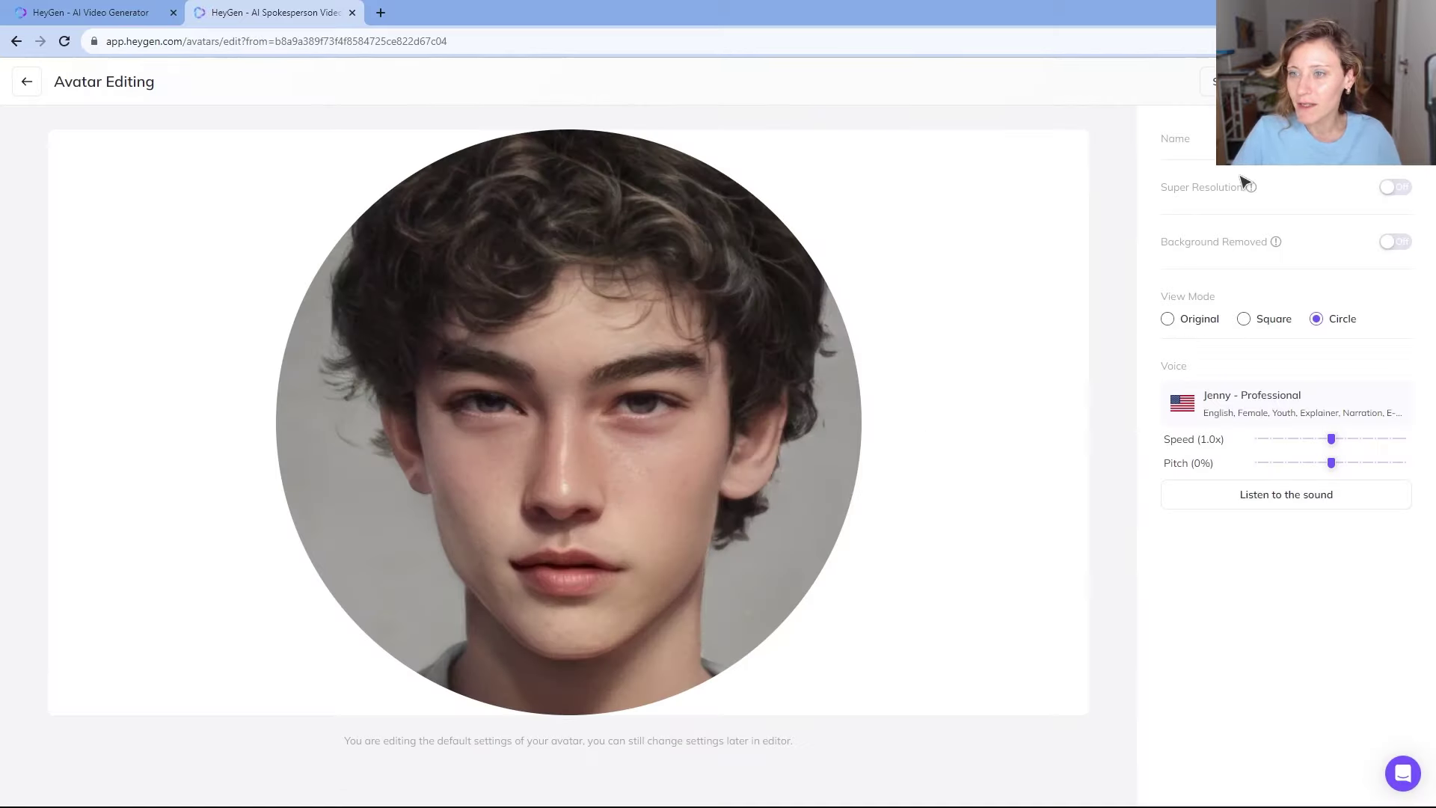
- Turn on Super Resolution for the Liam avatar and try out background removal, leaving it off
click(1395, 189)
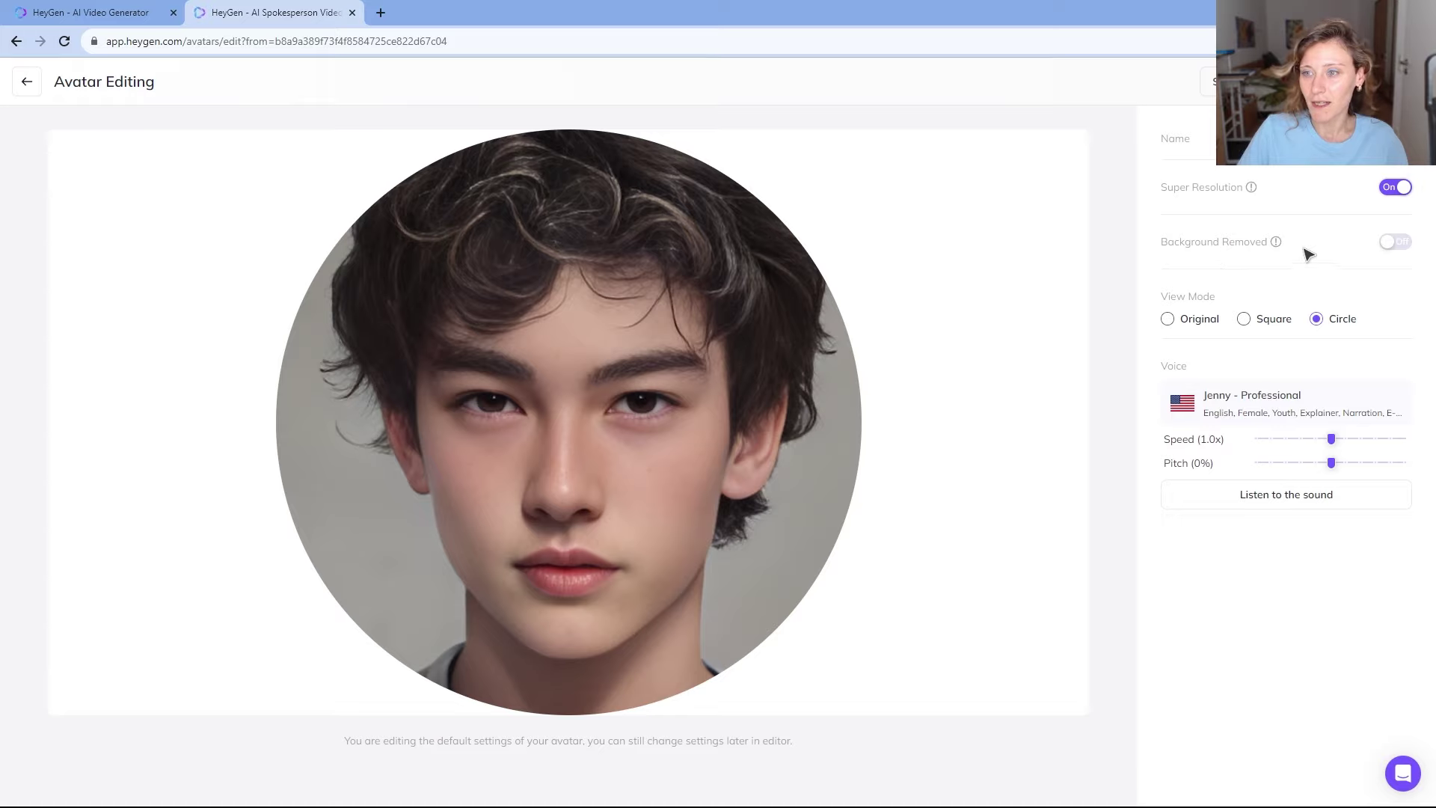
click(1405, 242)
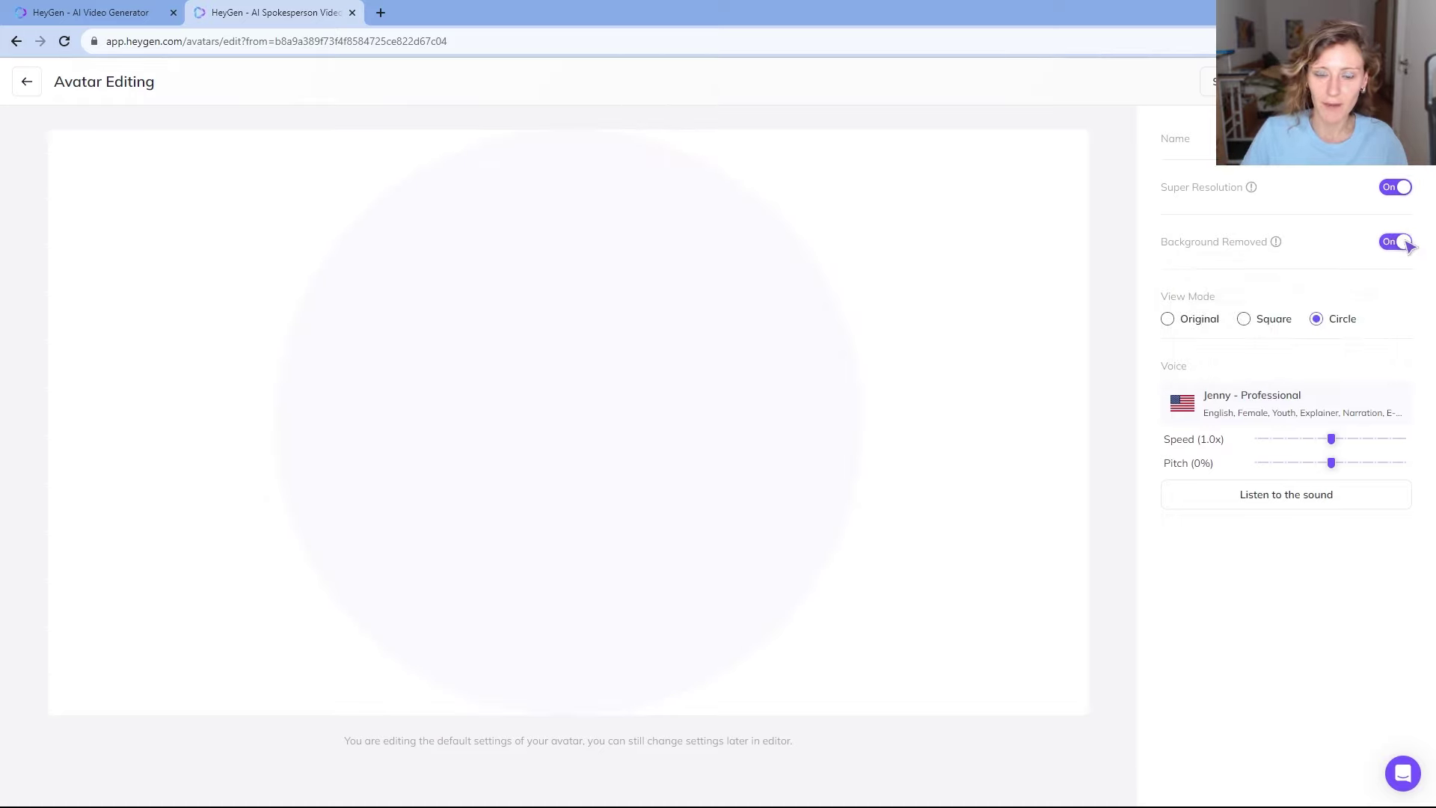
click(1405, 243)
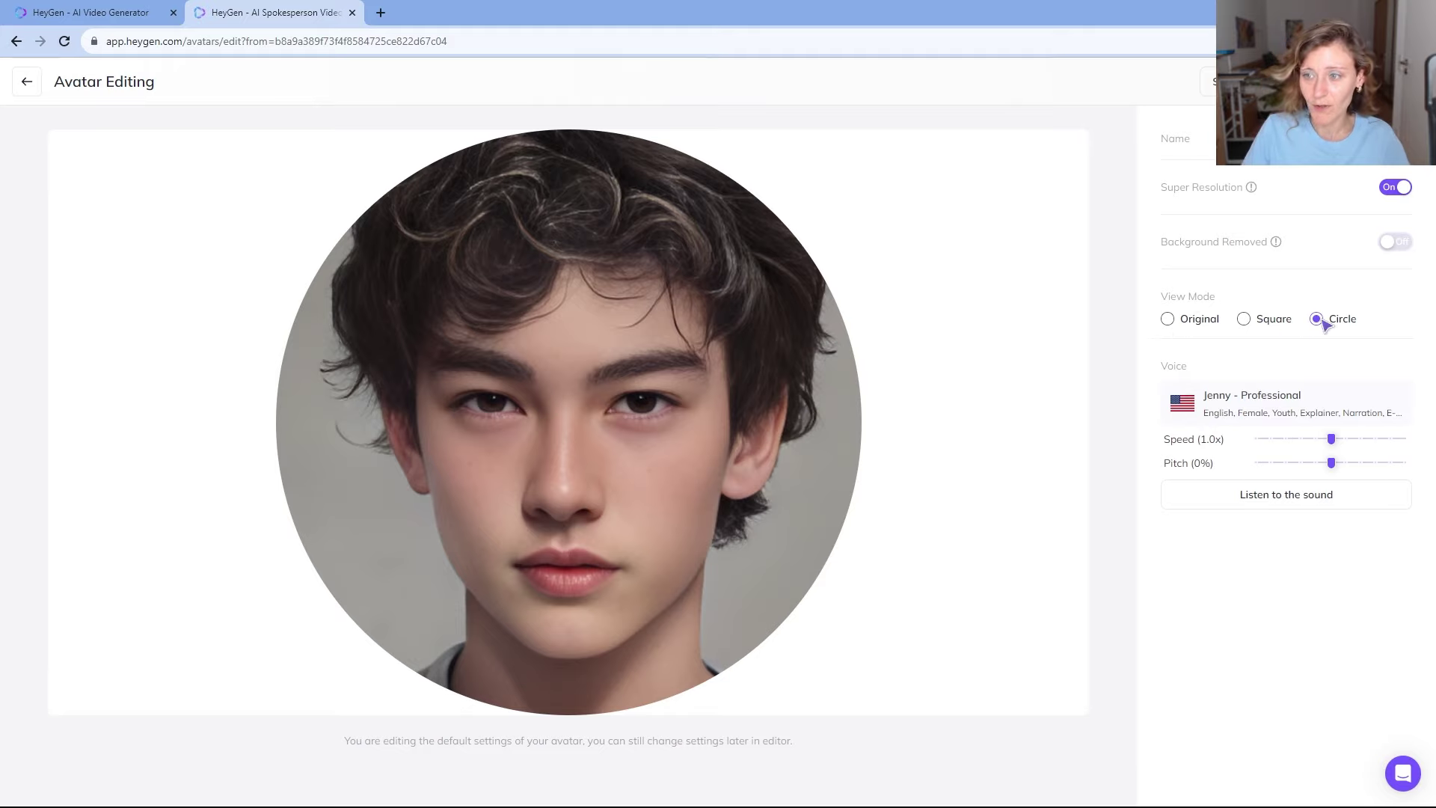
- Try the Square and Original view modes on the avatar and return to Circle
click(1246, 320)
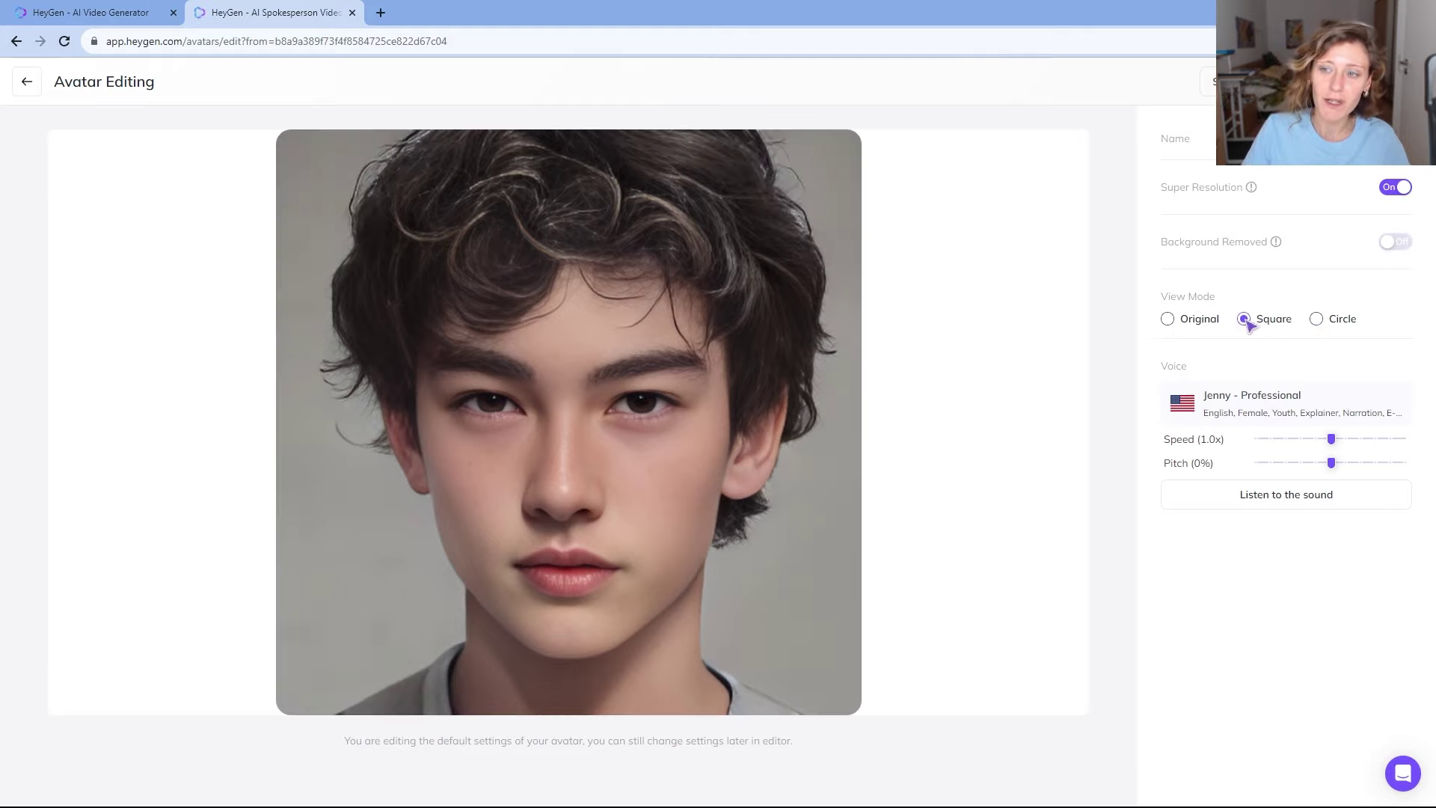
click(1170, 320)
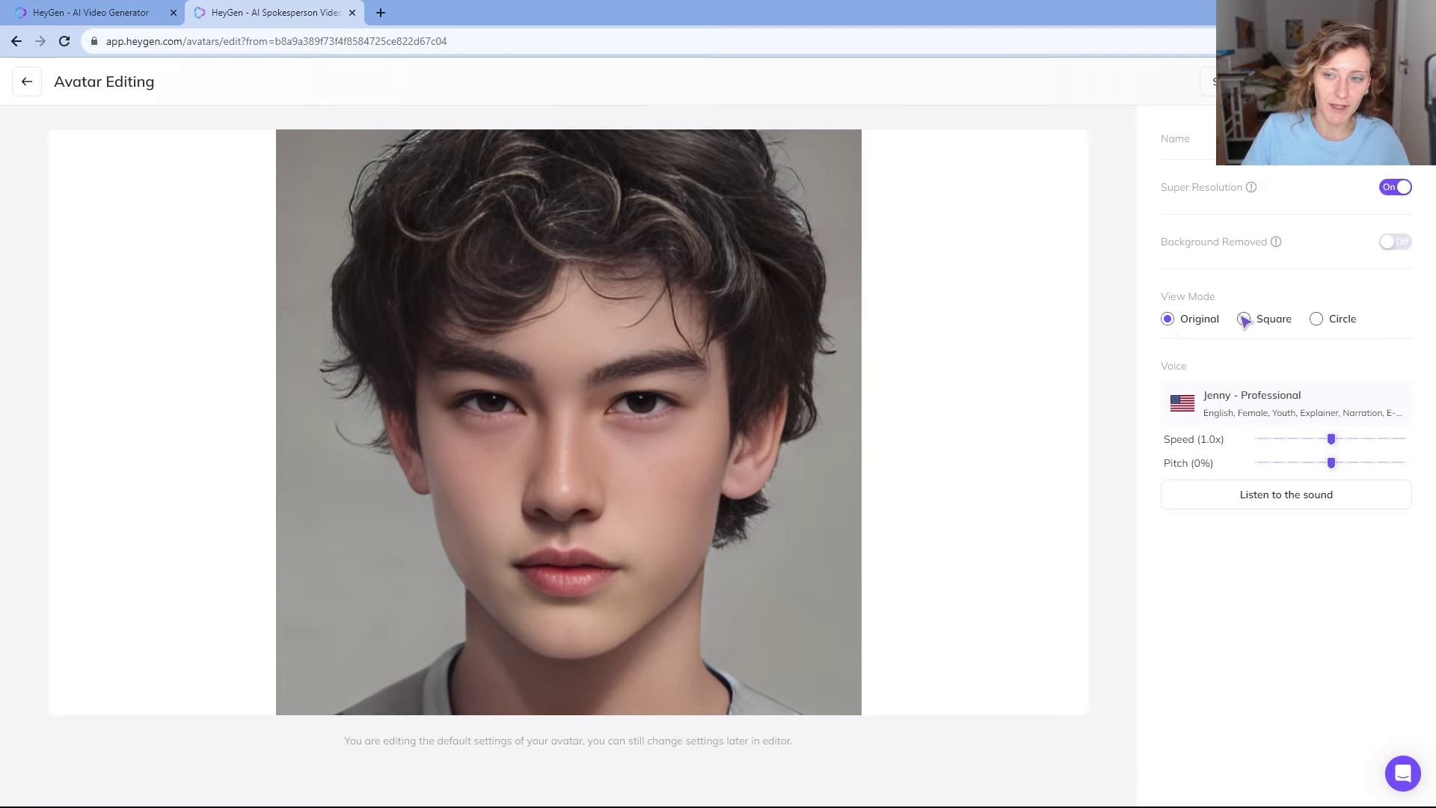
click(1318, 322)
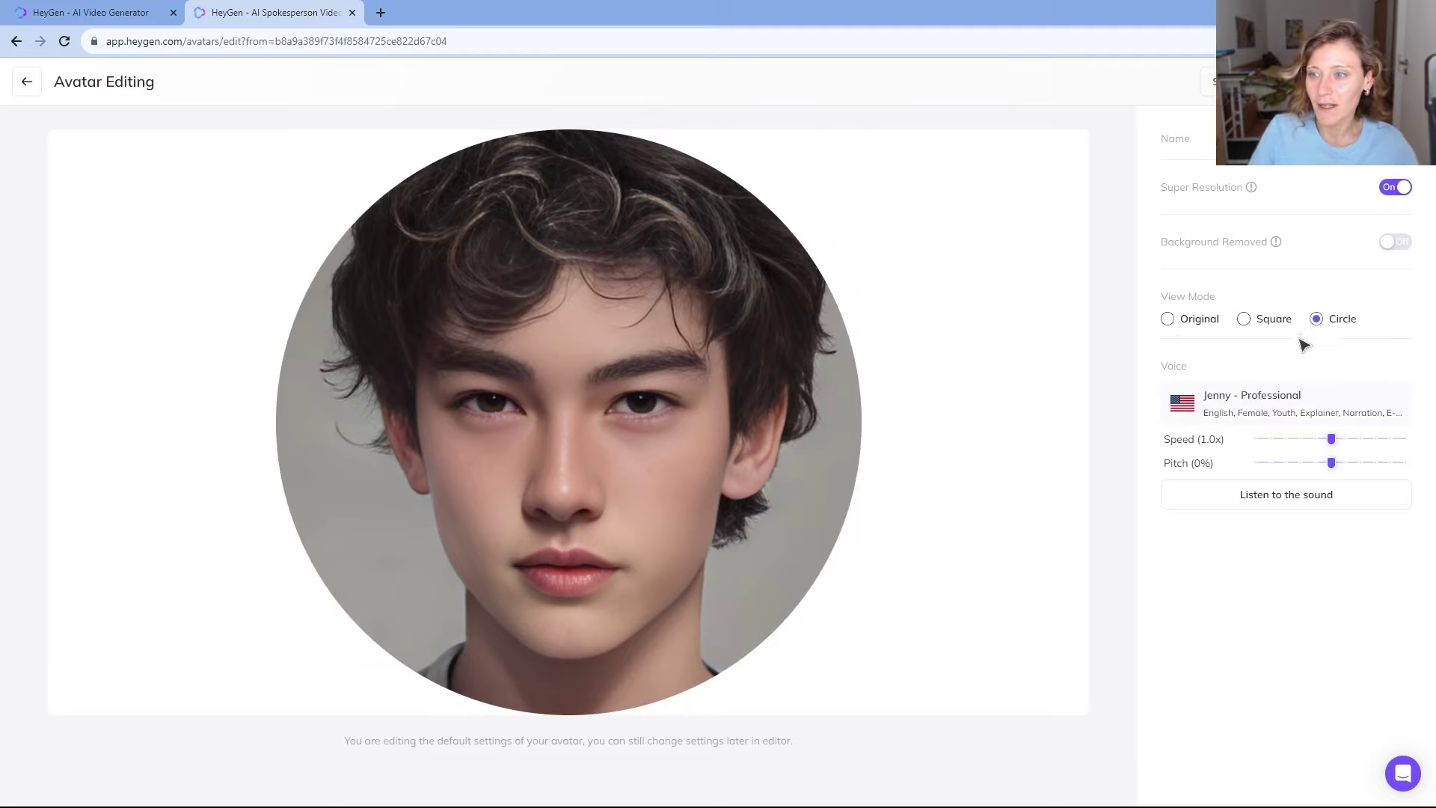
- Browse the English voice library, preview the Wille - Natural voice and assign it to the avatar
click(1198, 410)
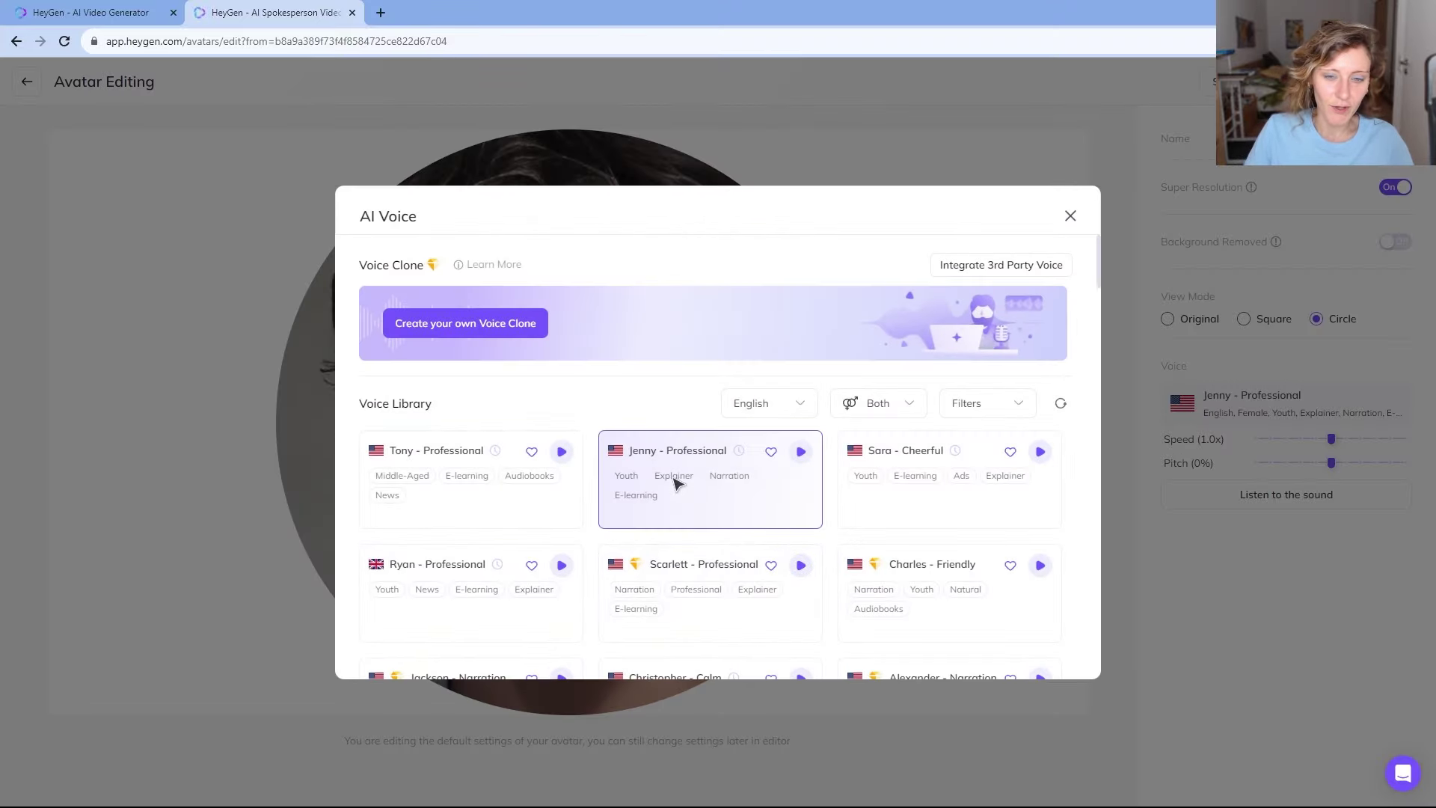
scroll(934, 486, down, 1)
scroll(934, 486, down, 10)
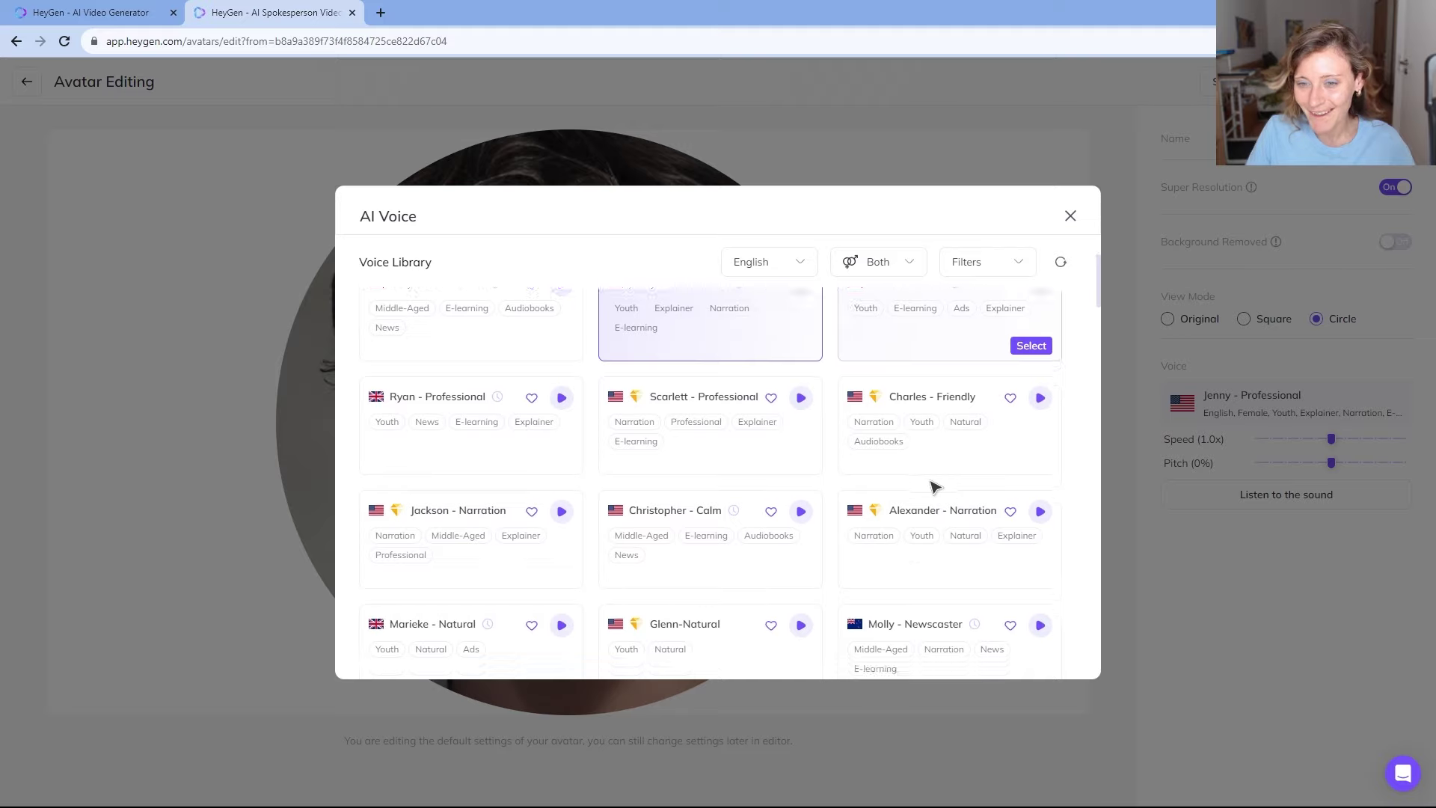
scroll(941, 494, up, 1)
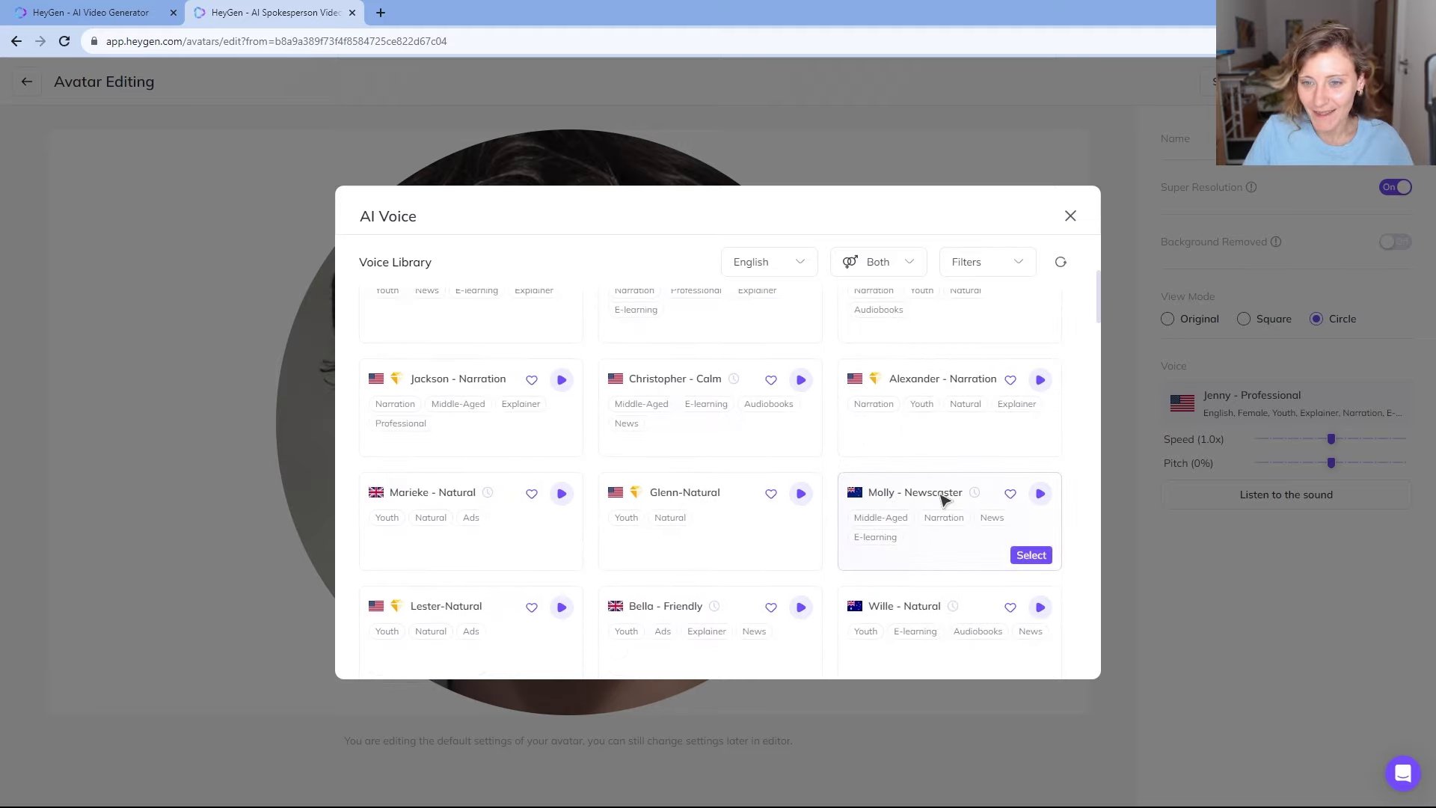
scroll(947, 509, down, 3)
scroll(965, 464, up, 1)
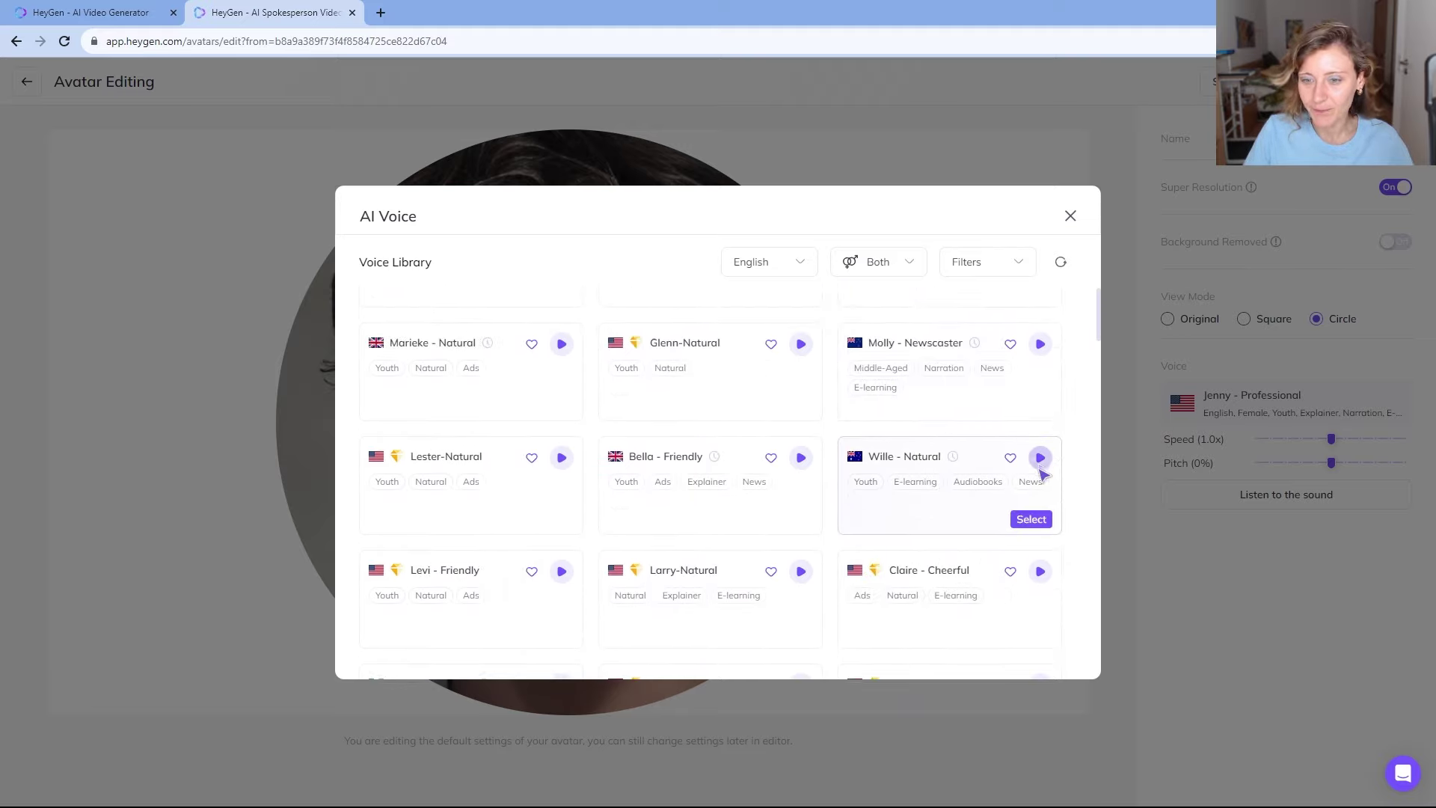
scroll(1044, 517, down, 10)
scroll(1043, 516, up, 5)
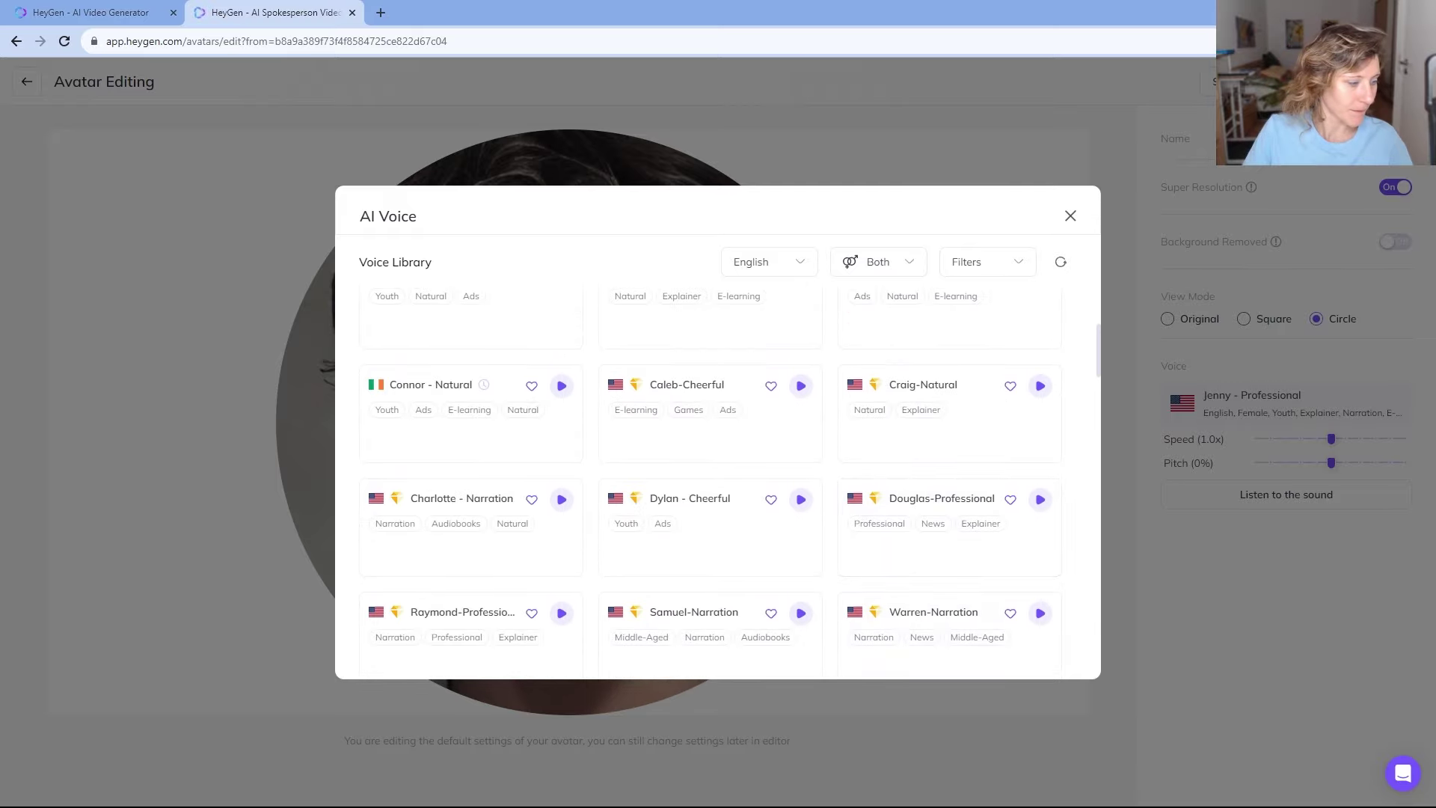
scroll(1021, 452, up, 3)
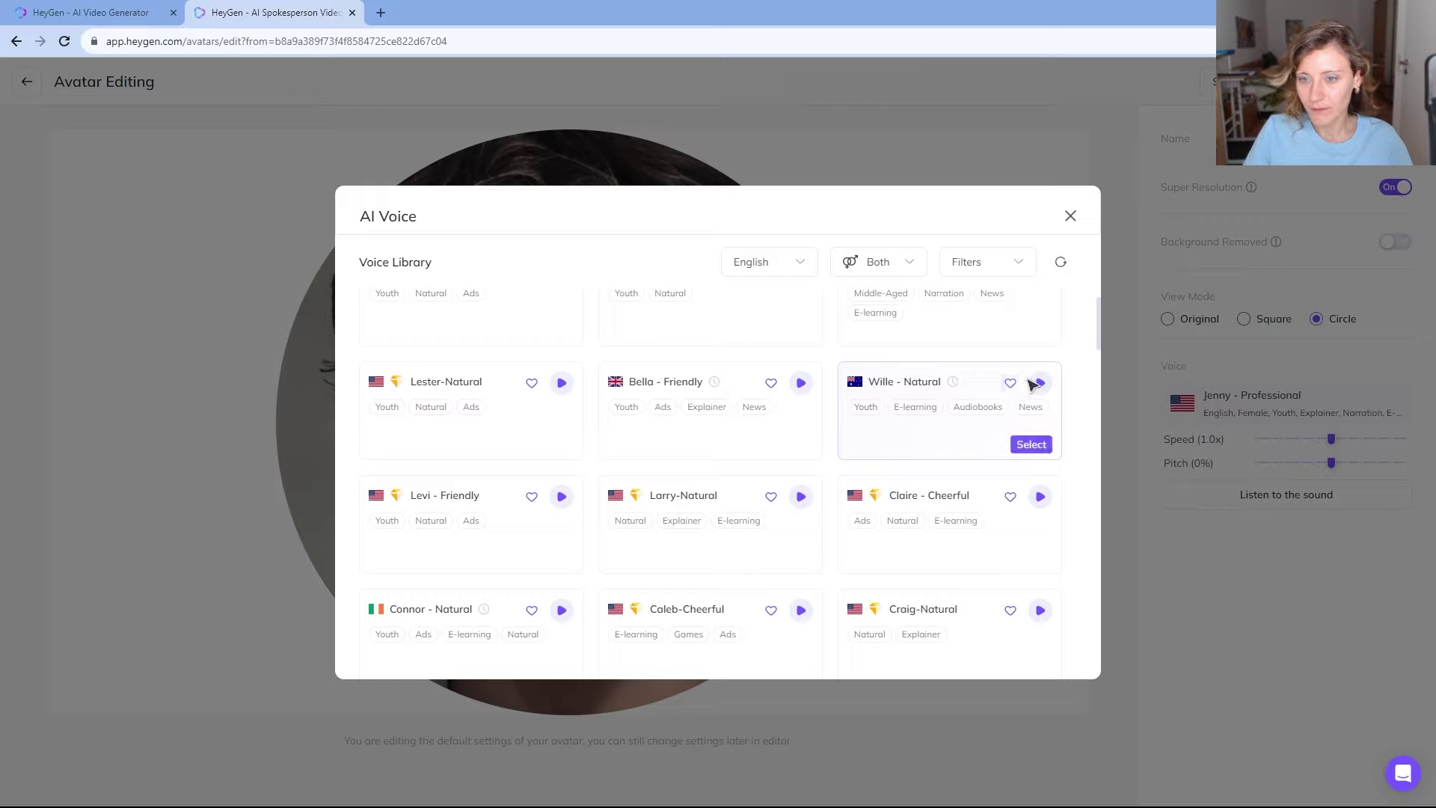
click(1040, 383)
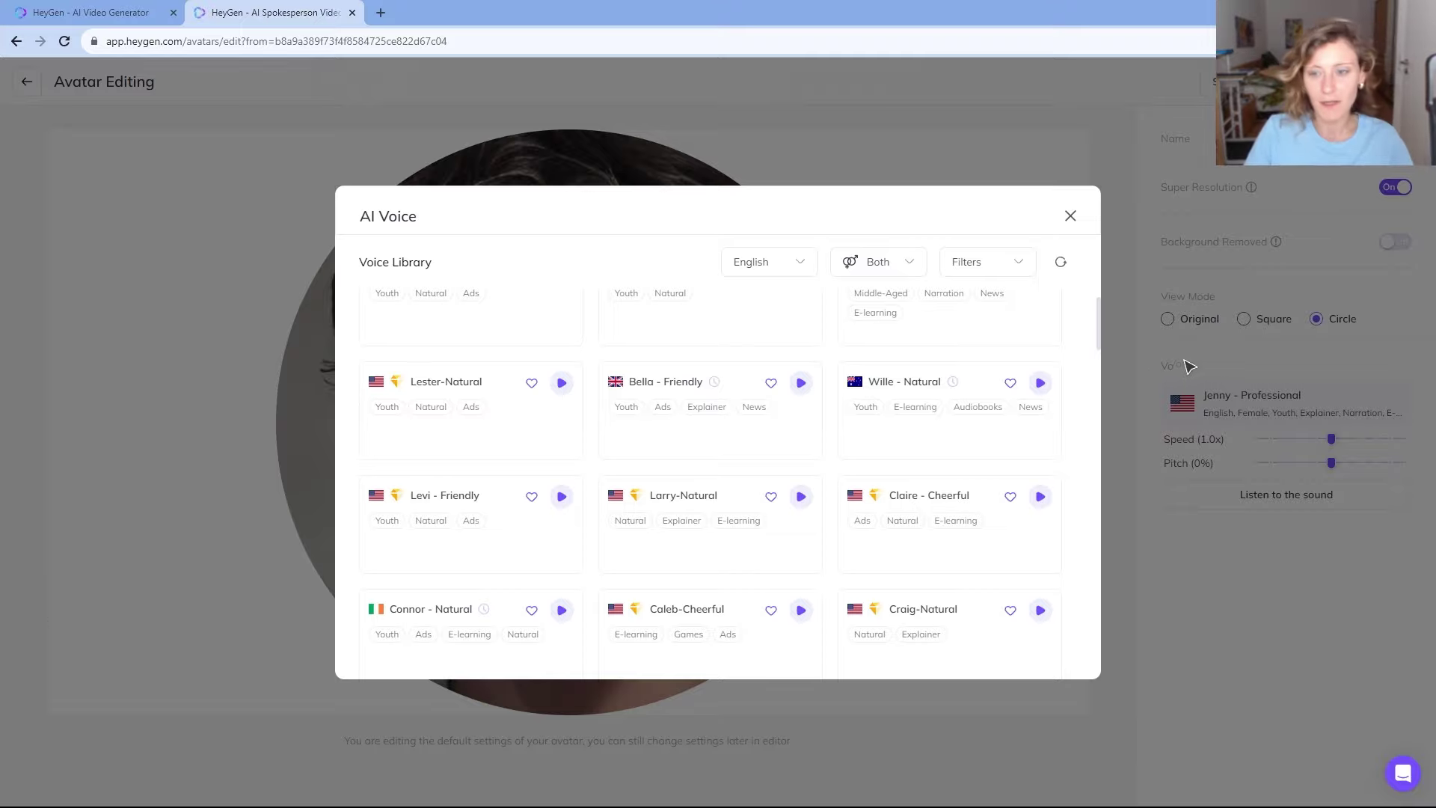
click(1040, 384)
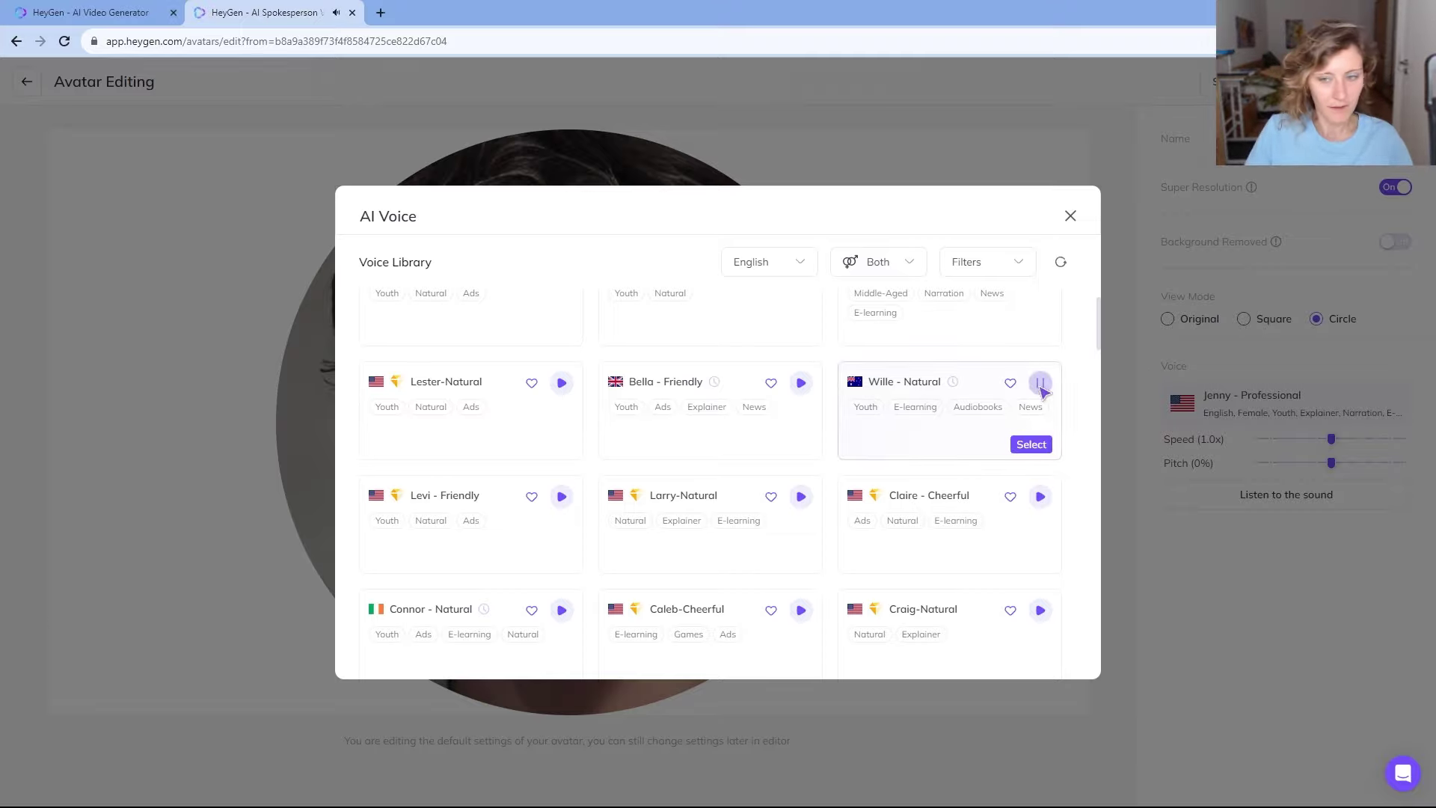
click(1031, 445)
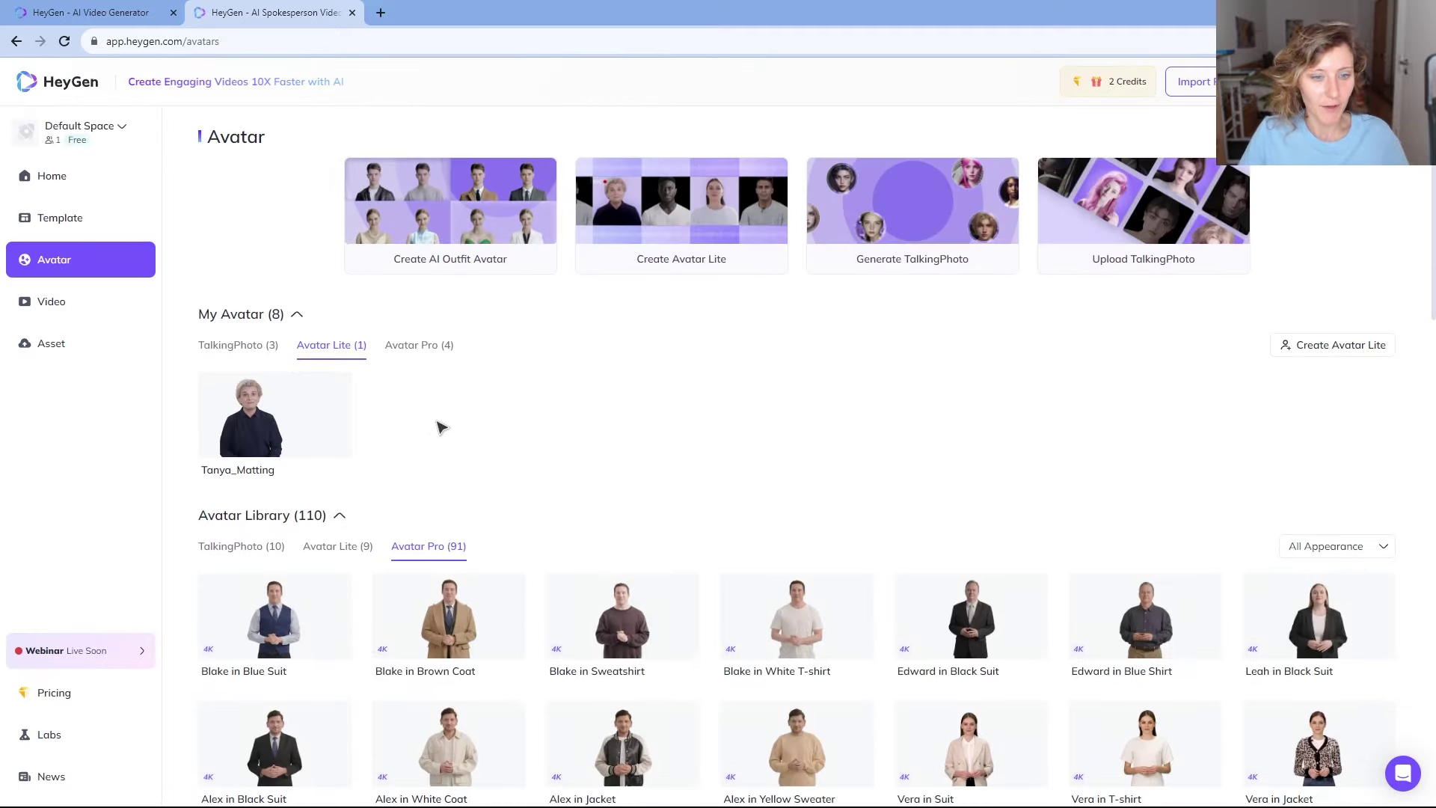
- Look through the Avatar Pro models in the public avatar library
scroll(436, 420, down, 12)
scroll(436, 420, up, 12)
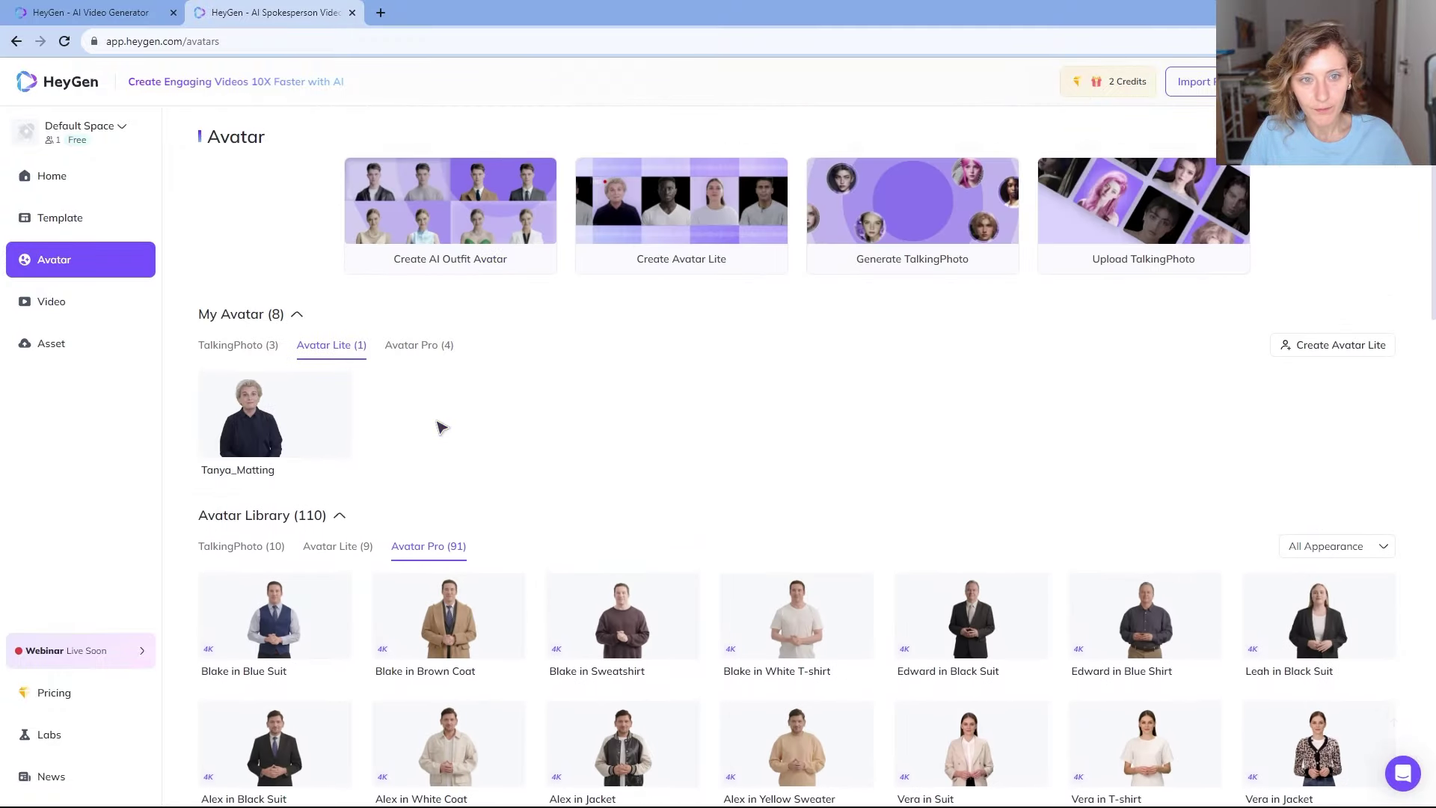
scroll(439, 427, down, 20)
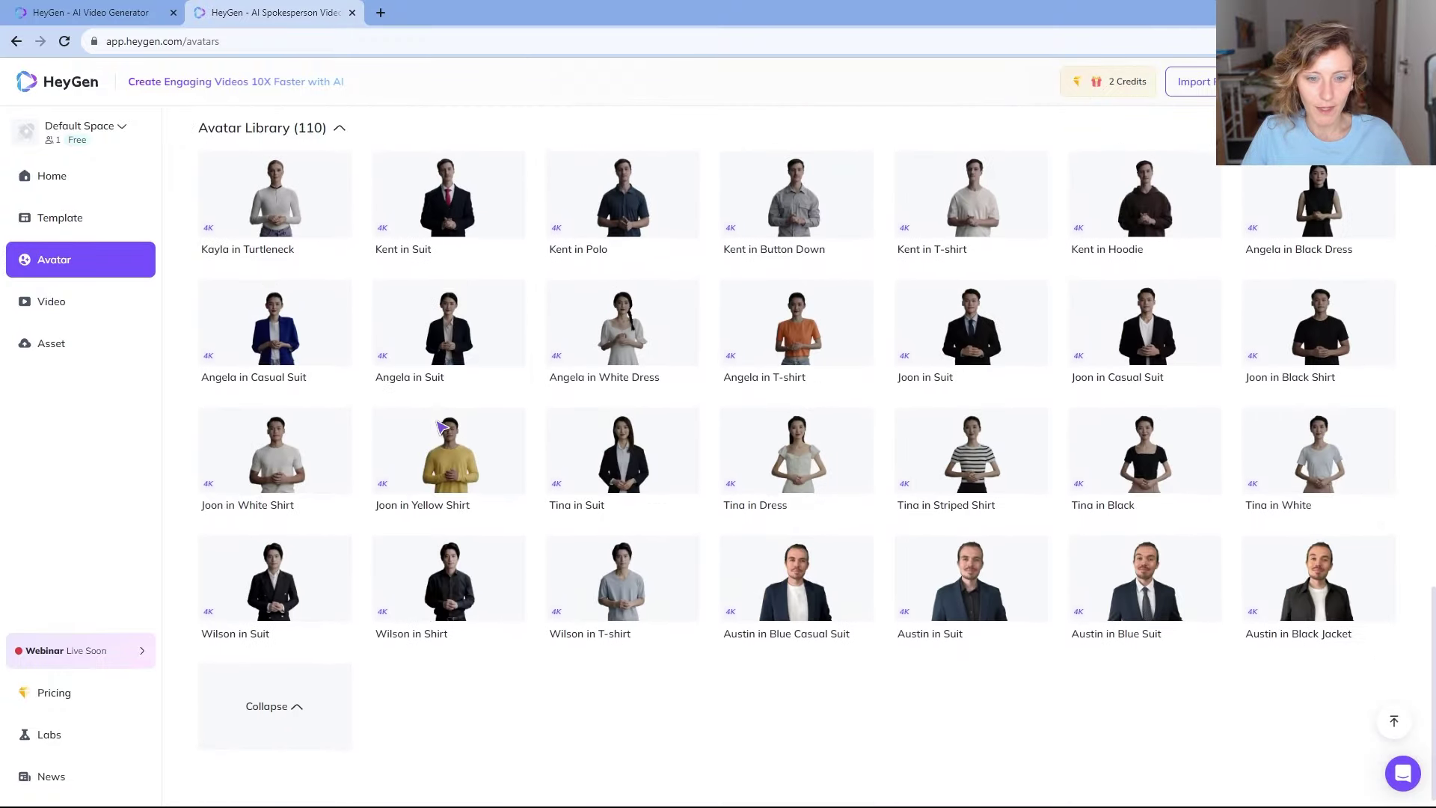
scroll(496, 647, up, 20)
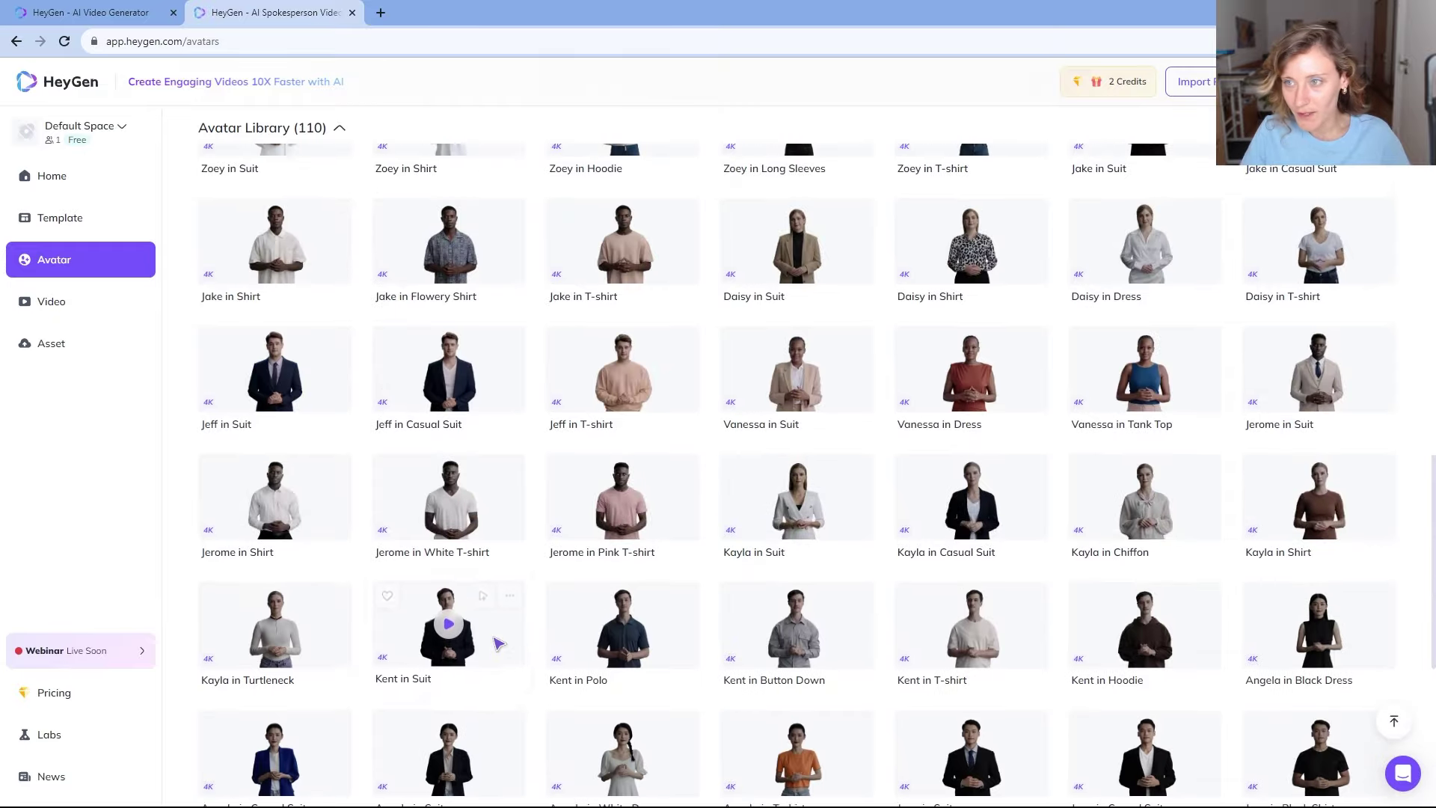
scroll(497, 644, up, 4)
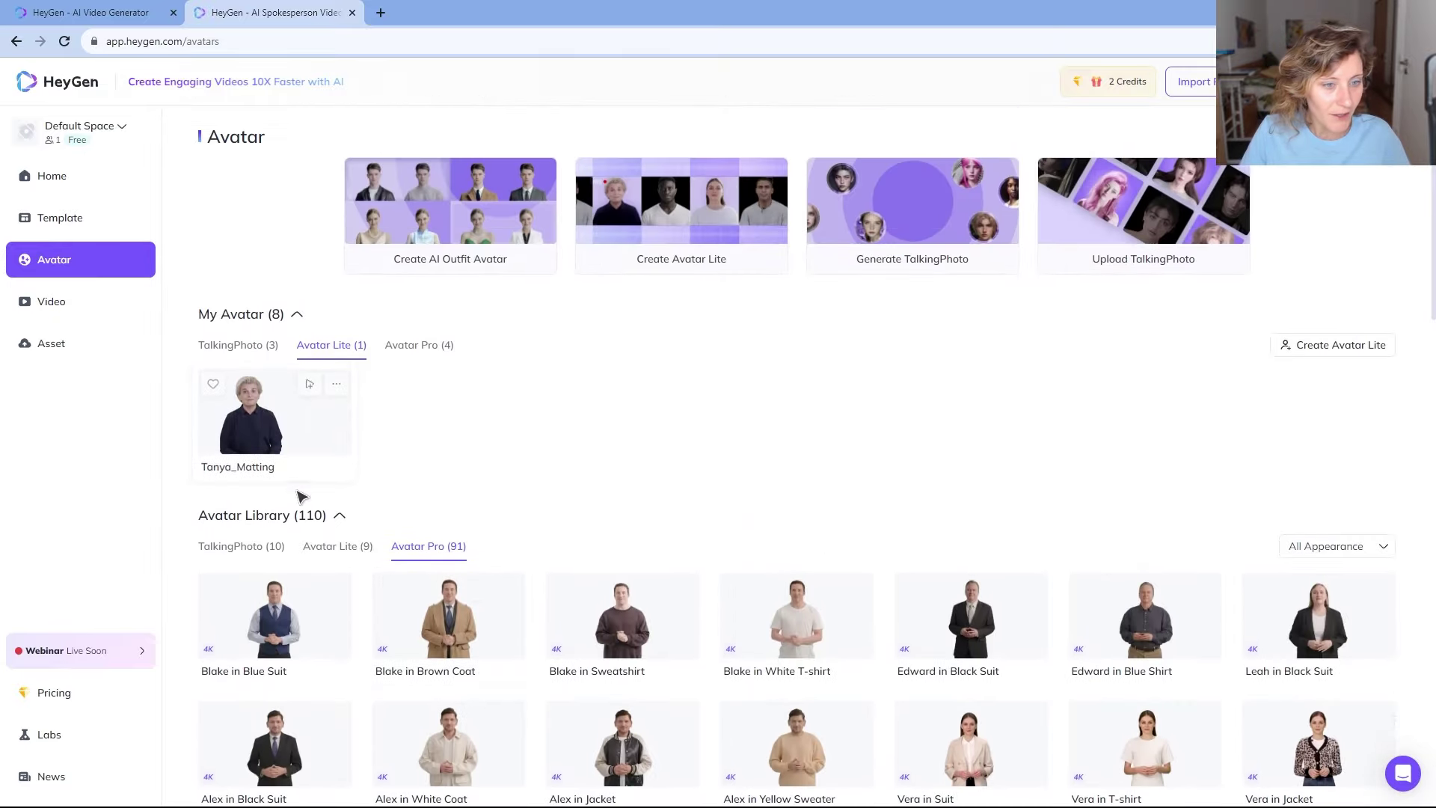
- Examine the library's Avatar Lite and TalkingPhoto categories, and the Avatar Lite and TalkingPhoto entries among the account's own avatars
click(337, 550)
click(273, 549)
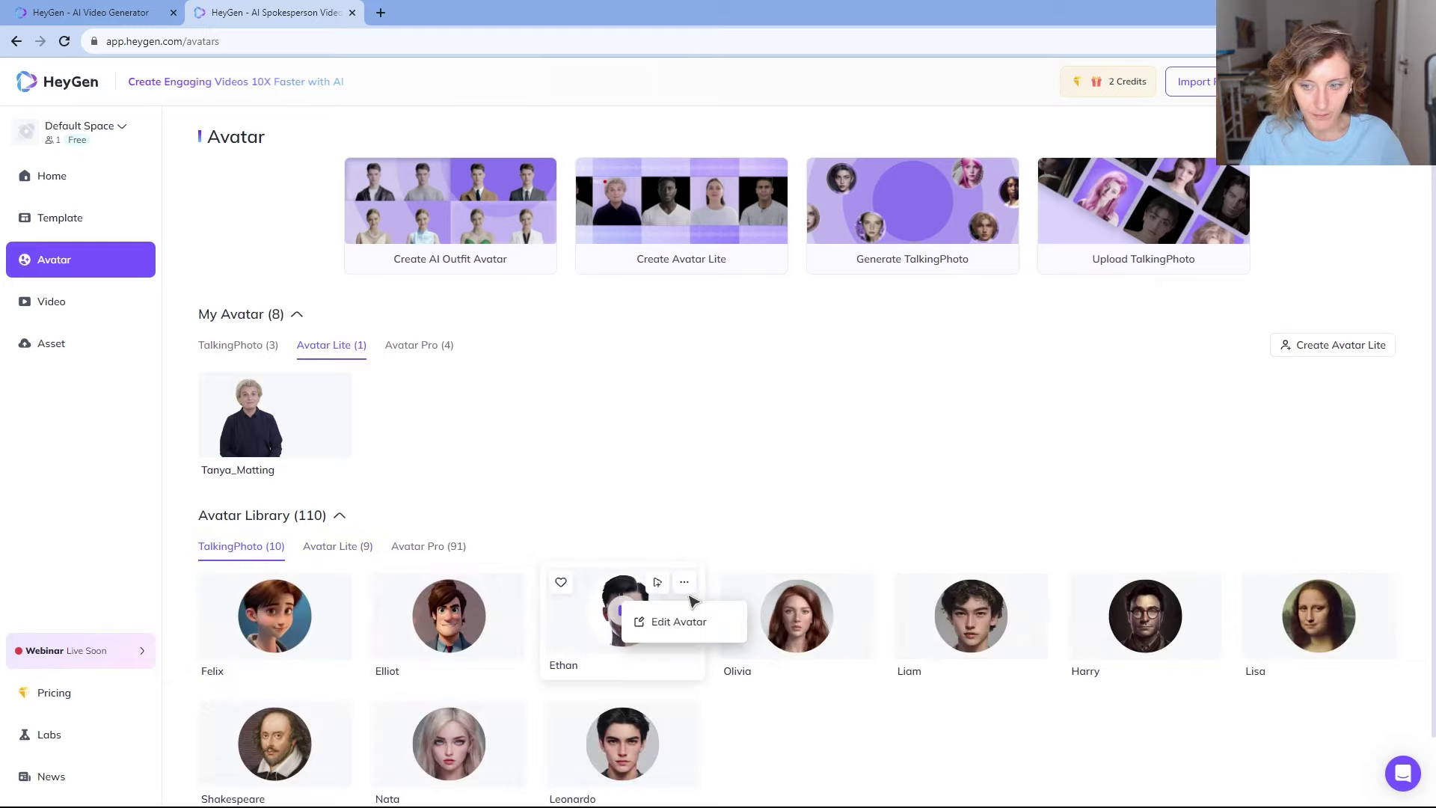
scroll(925, 721, down, 1)
scroll(923, 721, up, 1)
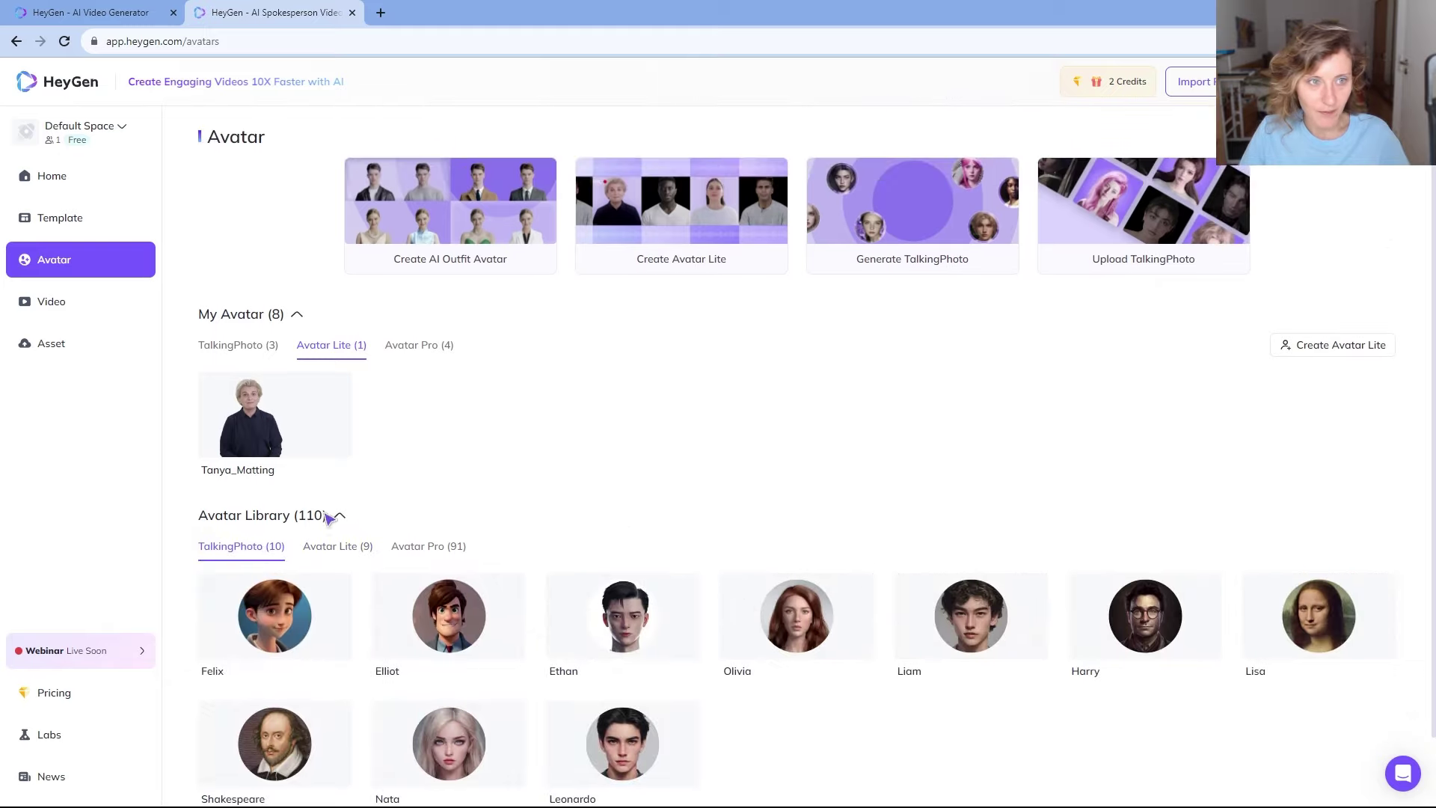
click(347, 352)
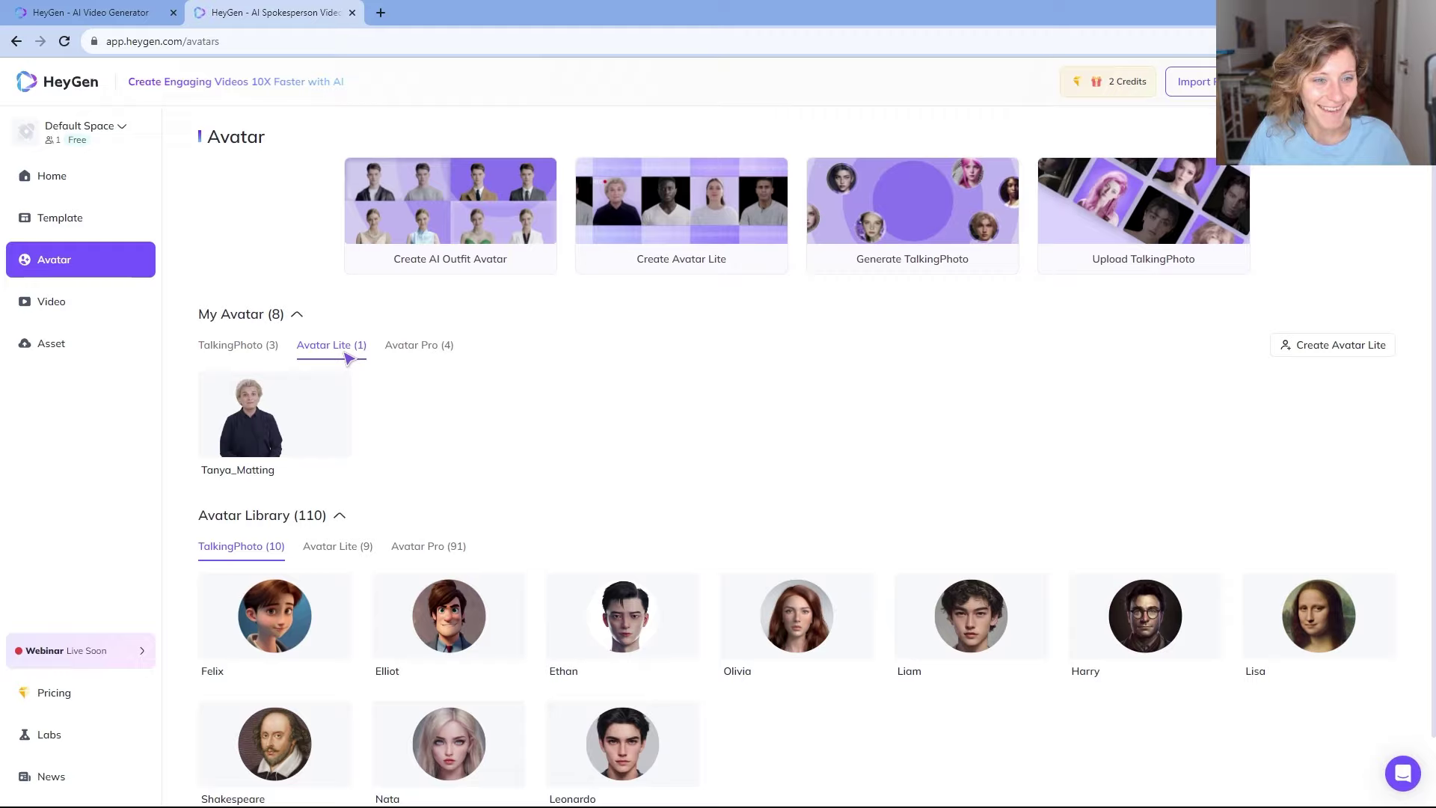
mouse_move(275, 436)
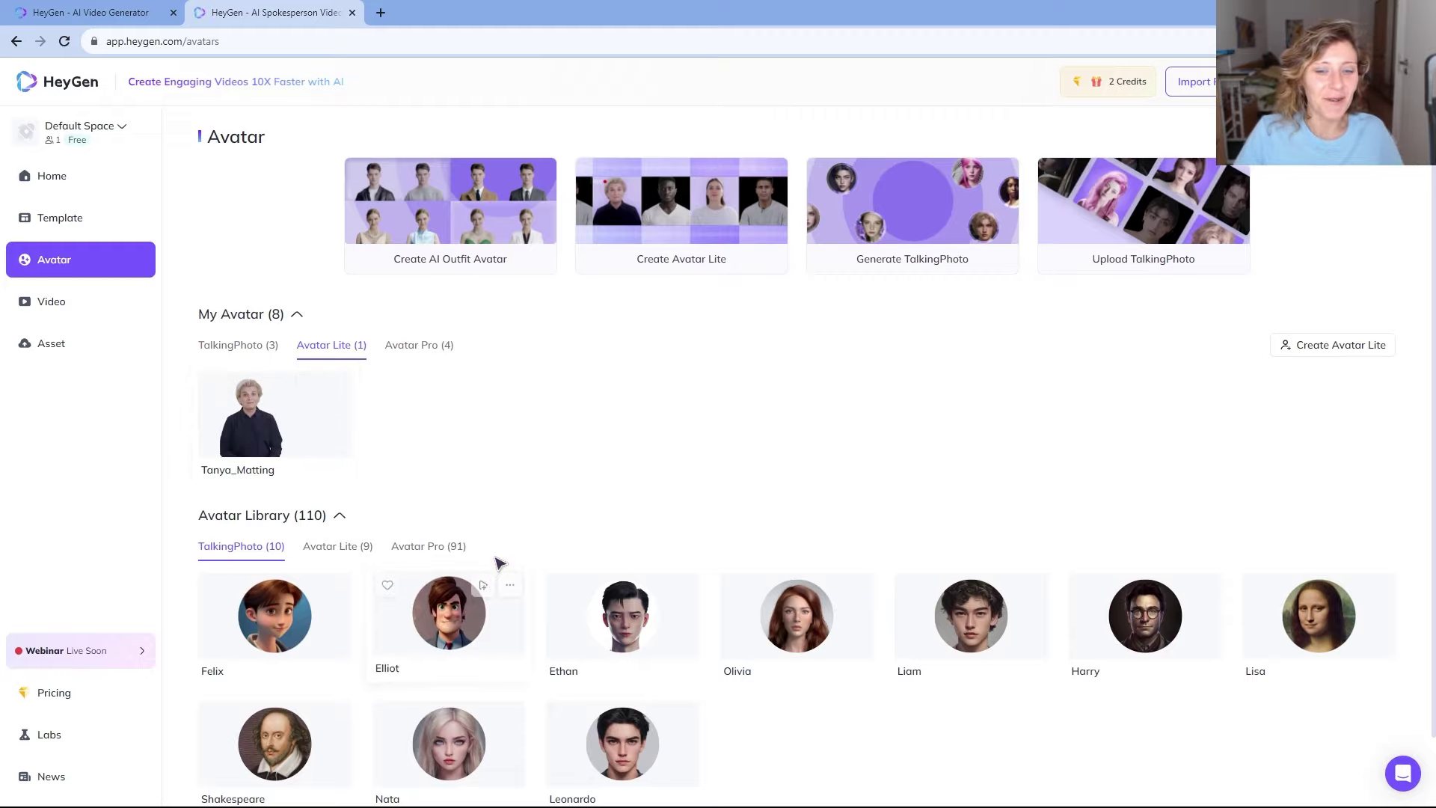
scroll(975, 754, down, 1)
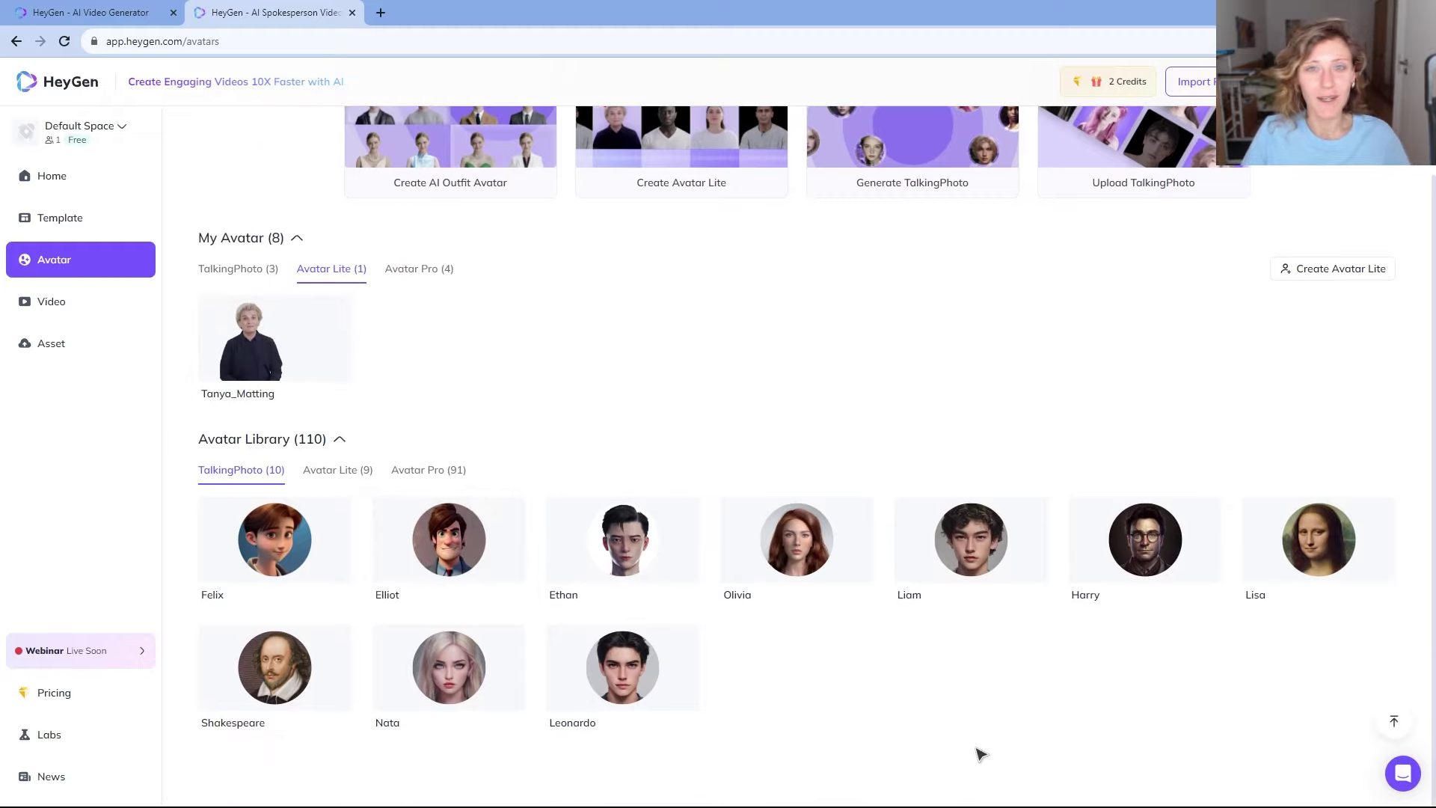
click(247, 272)
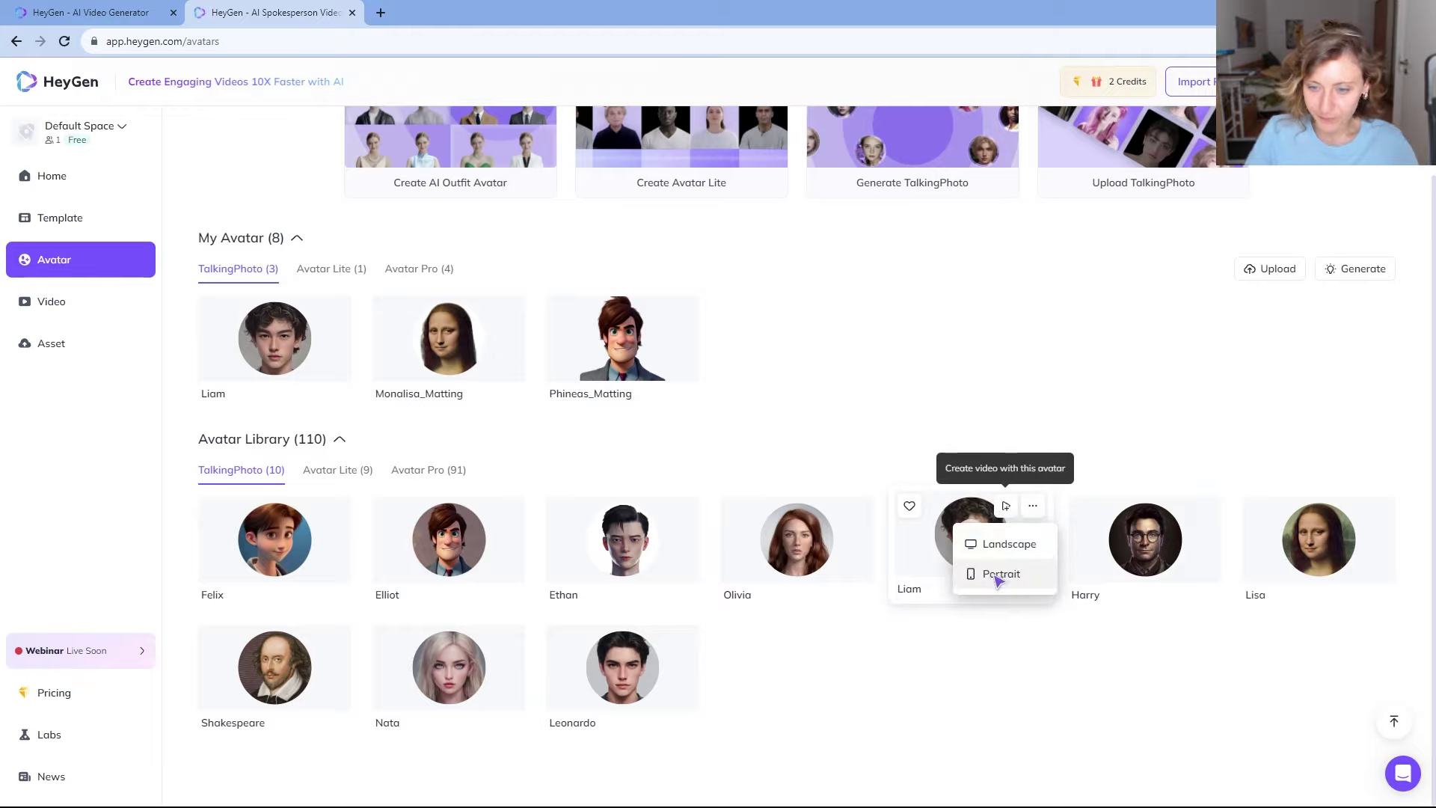
- Create a landscape video with the library's Liam TalkingPhoto and move the avatar to the upper-right area of the canvas
click(920, 557)
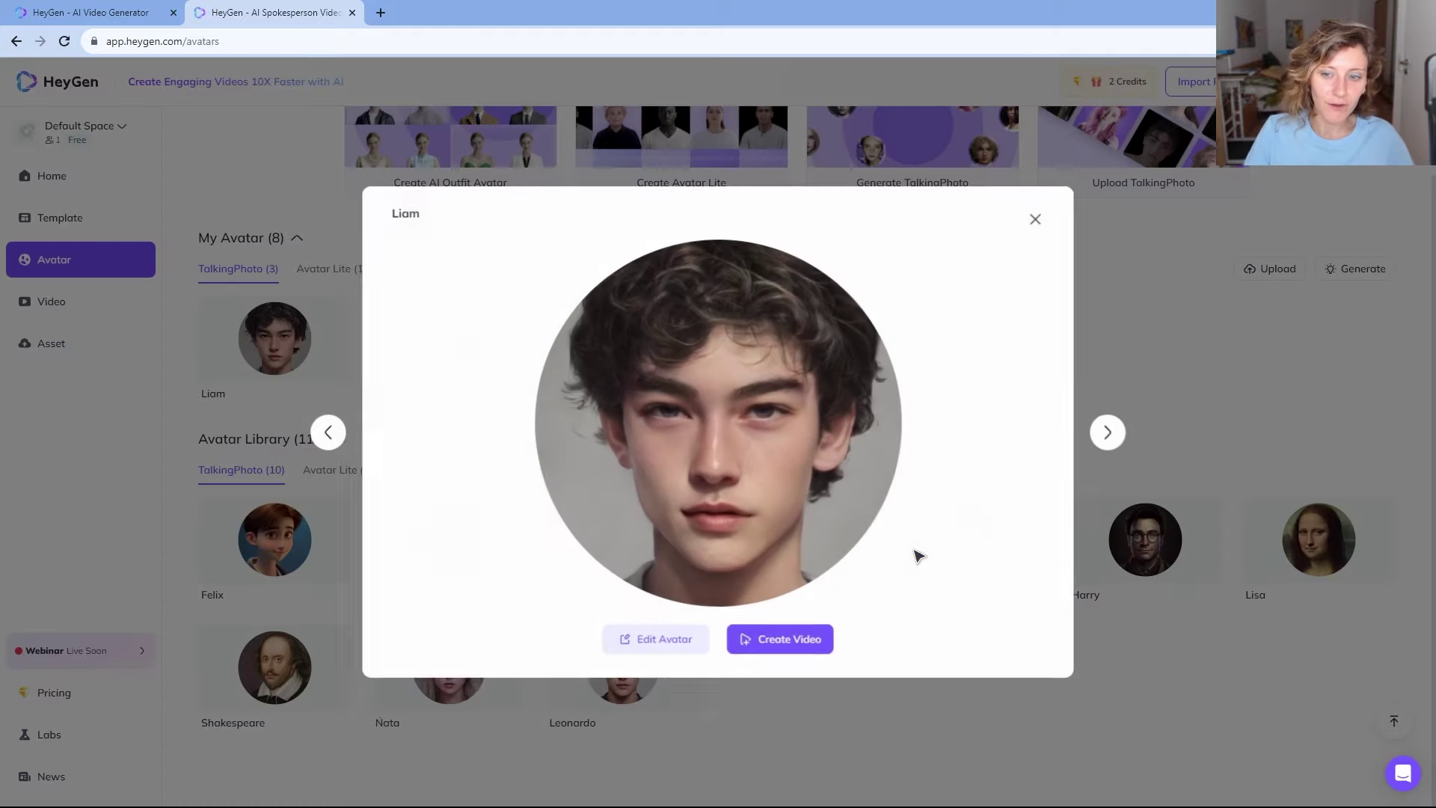
click(797, 645)
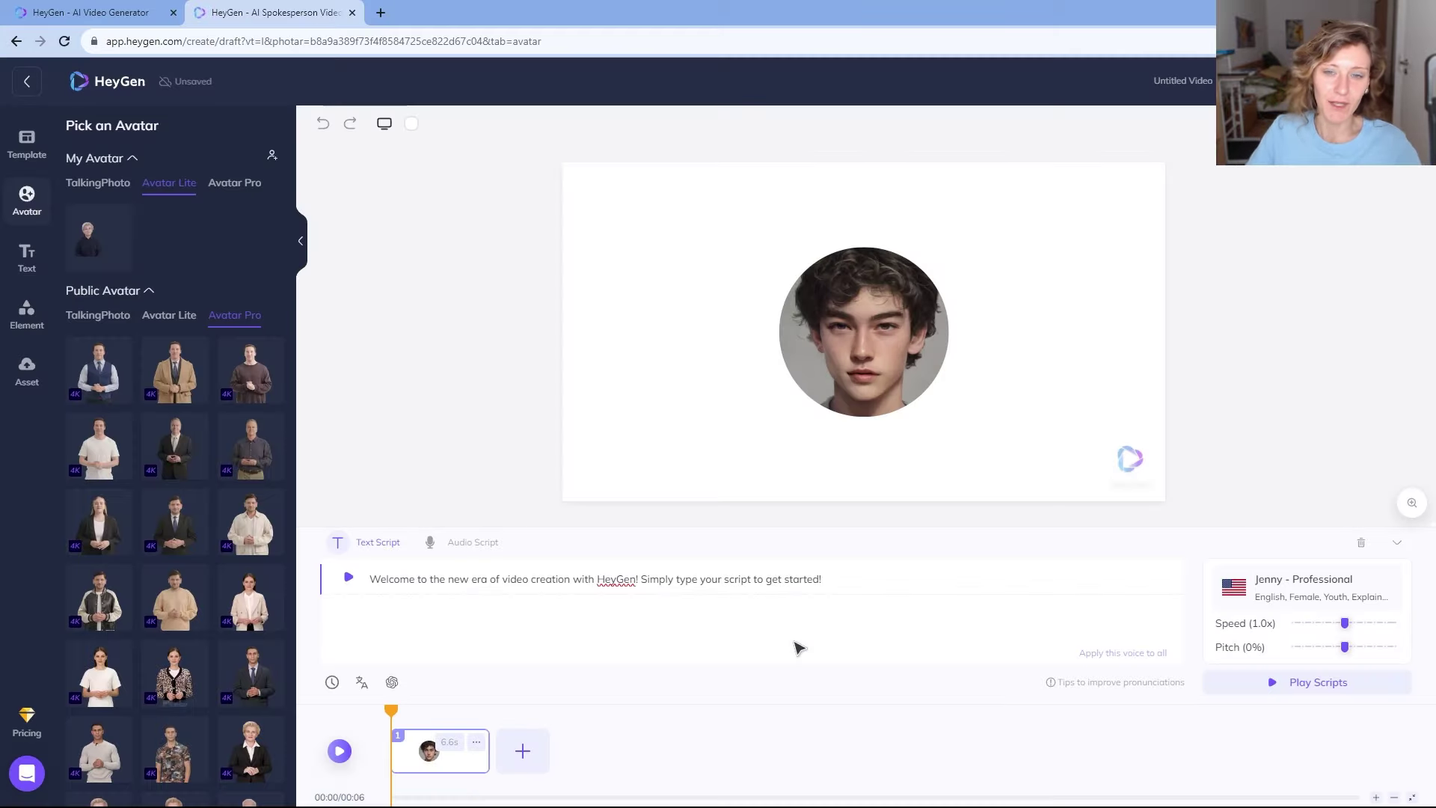
drag(861, 334, 1058, 276)
- Set the script's voice to Wille - Natural
click(1327, 602)
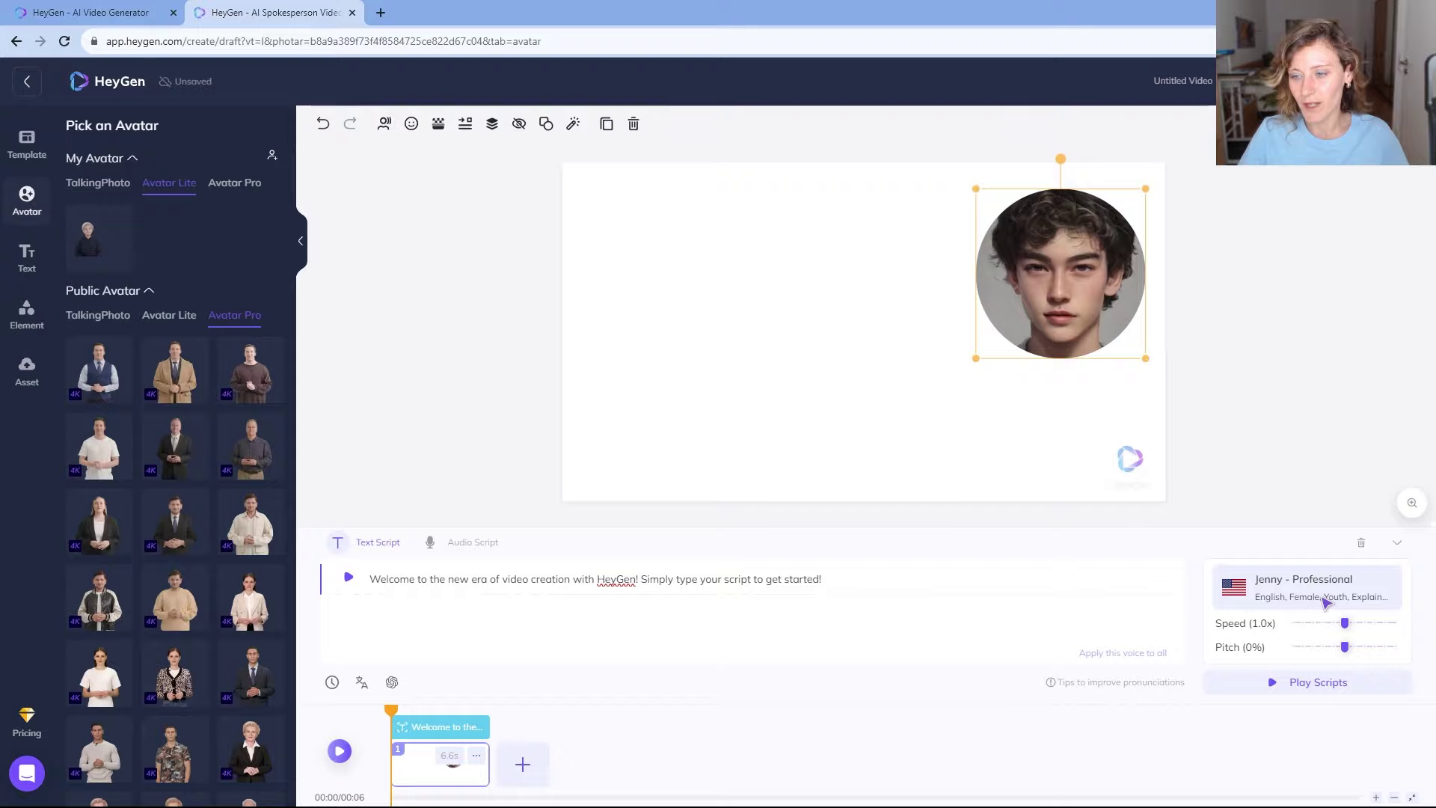
scroll(862, 575, down, 6)
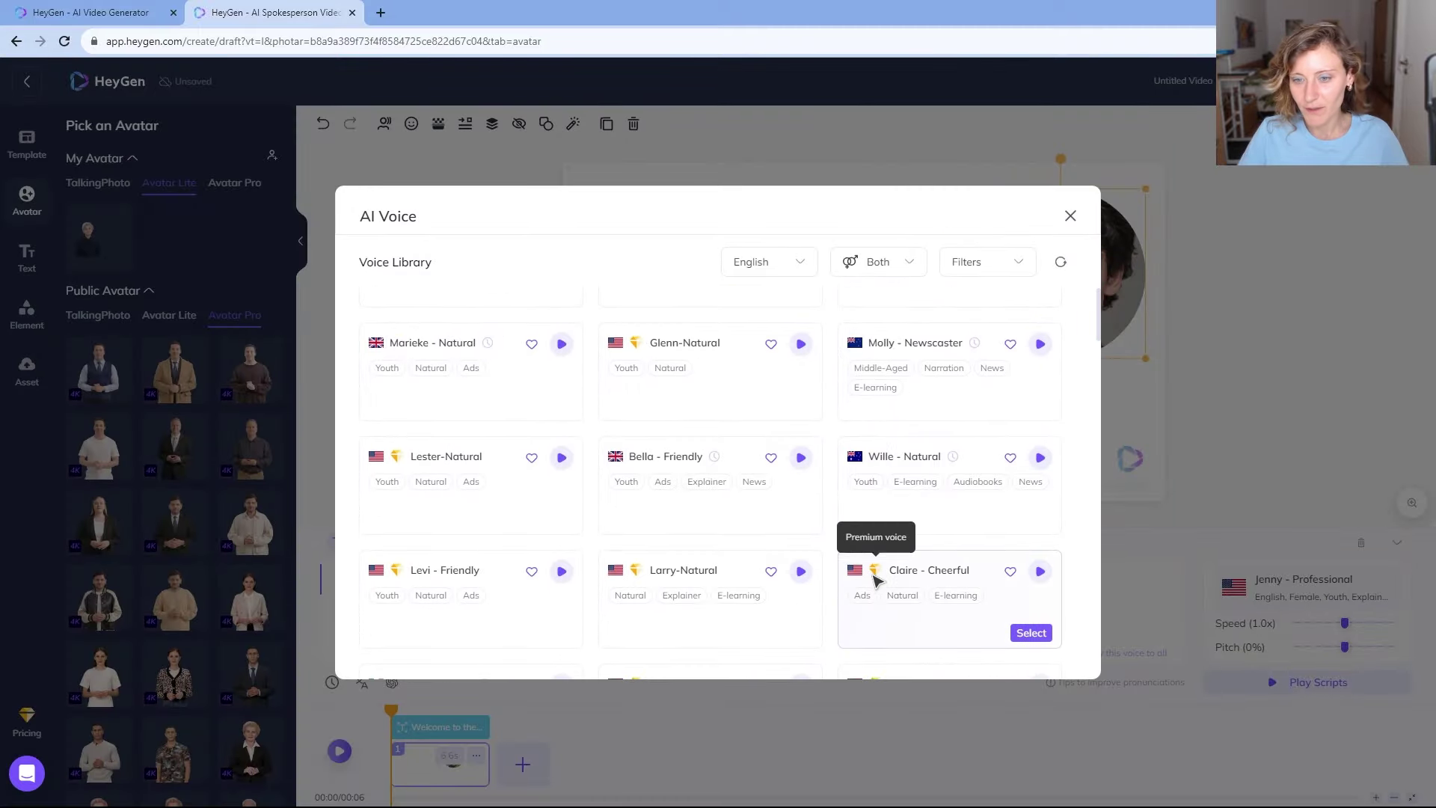
click(1030, 519)
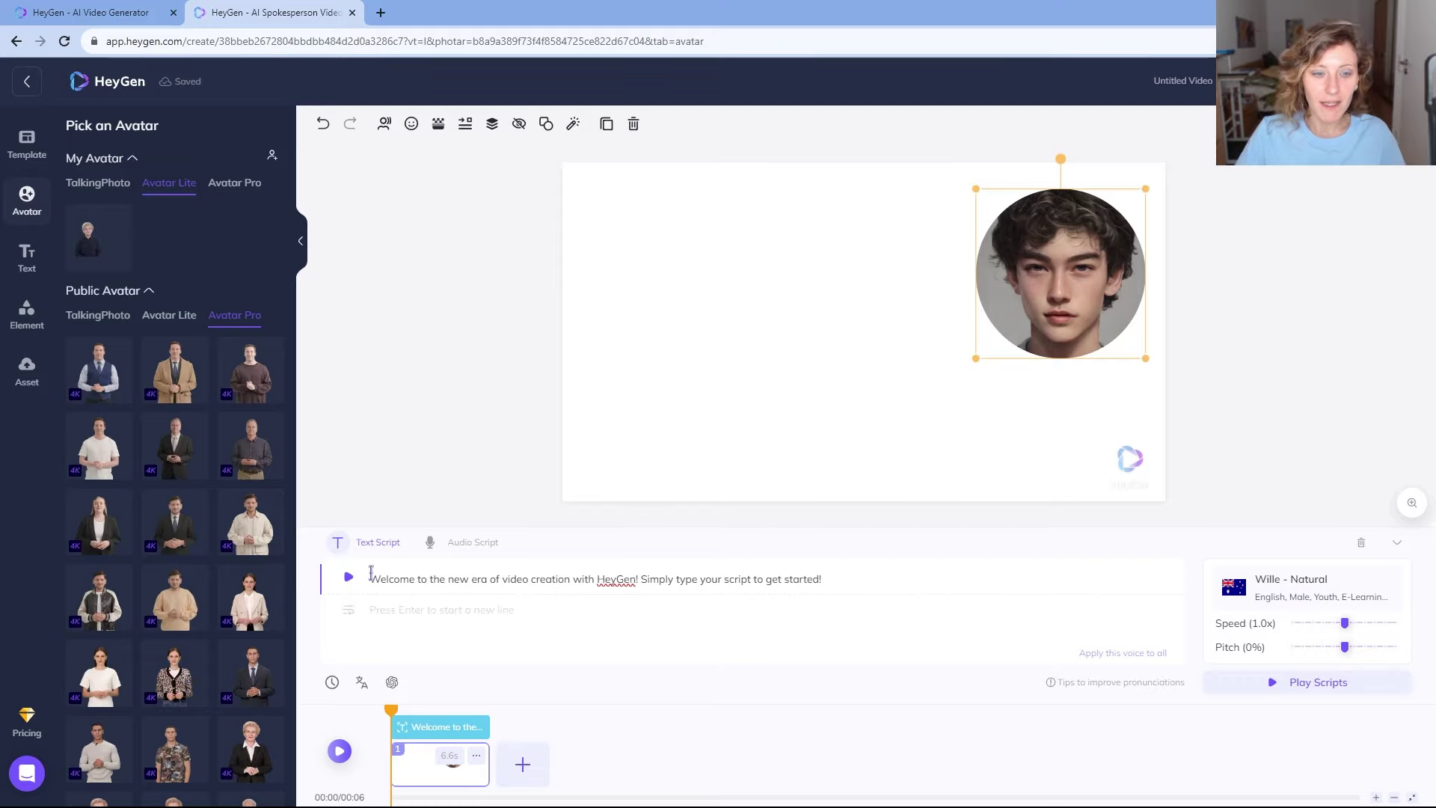
- Replace the script with "Hi I'm Liam, and I'm an AI avatar, and this is a demo of HeyGen software. I hope you like it!"
drag(370, 579, 856, 599)
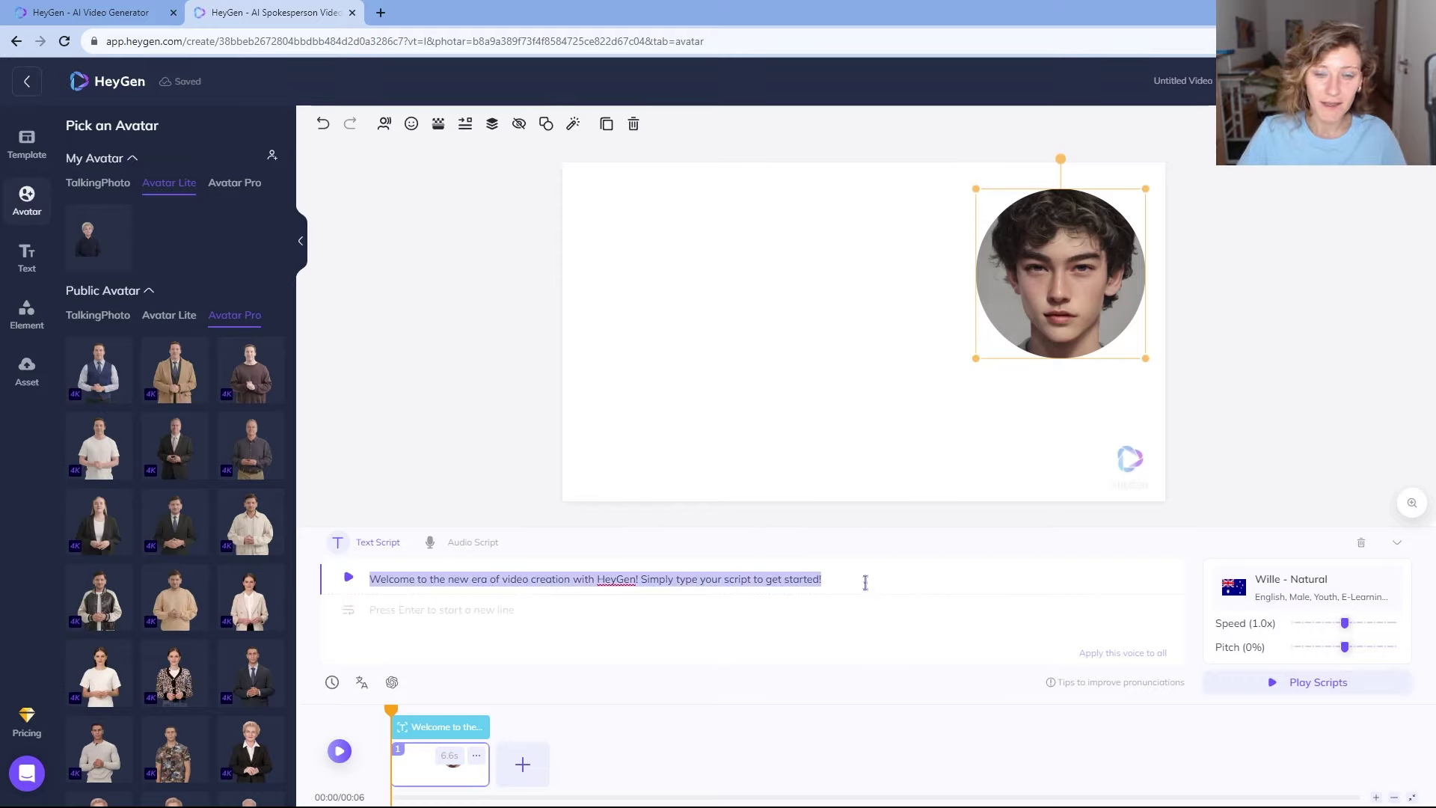
text(Hi)
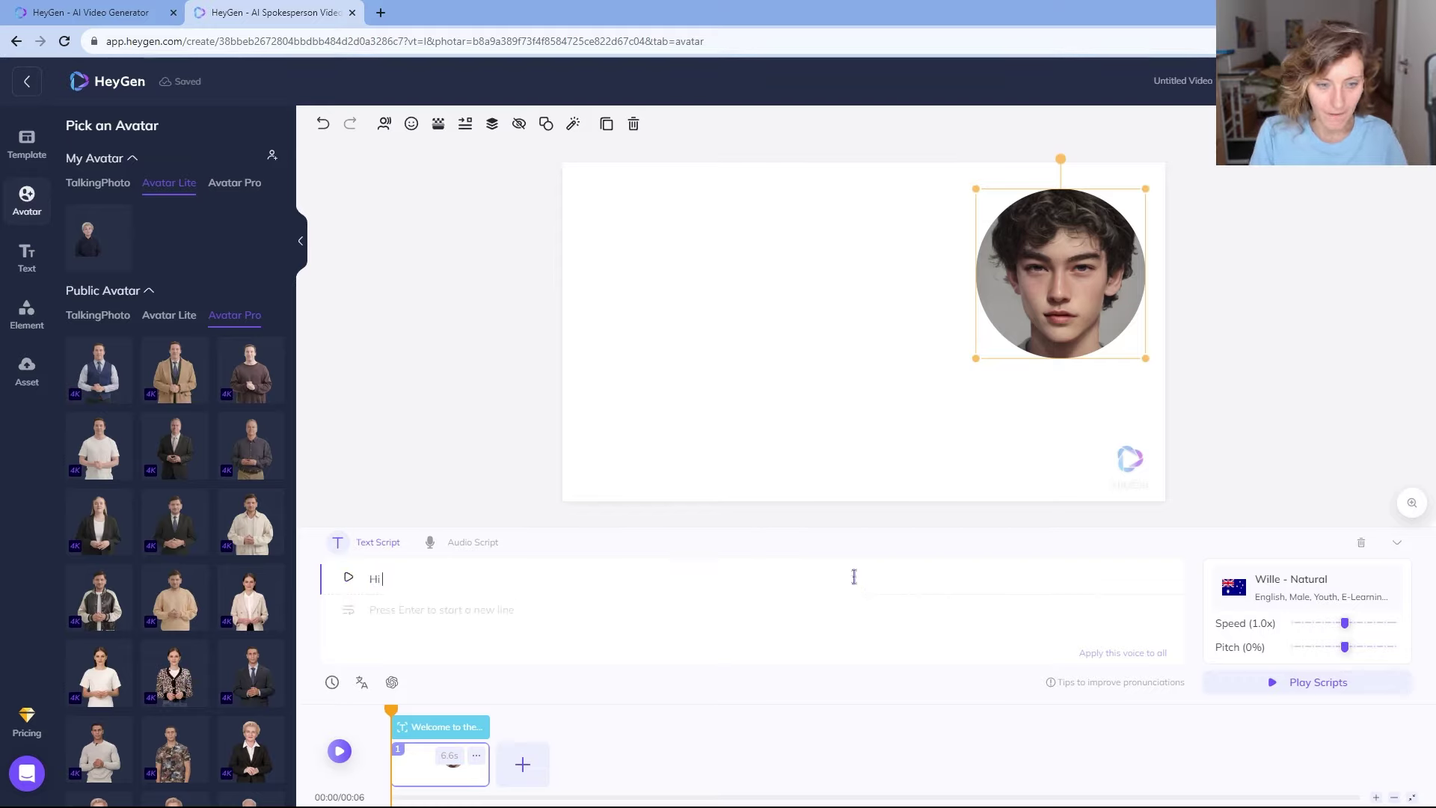
text( I'm Liom, and I'm an A)
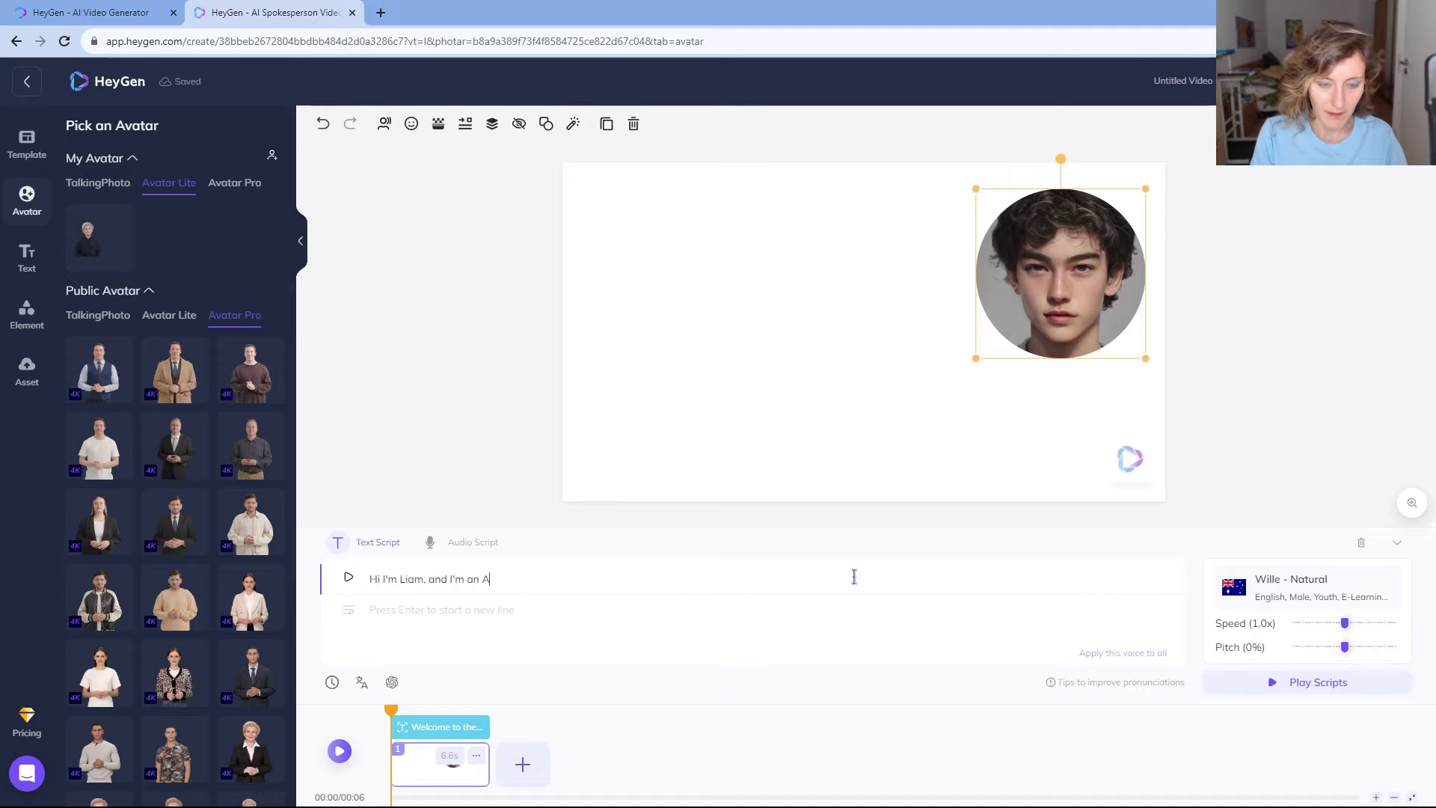
text(I avatar, and thi)
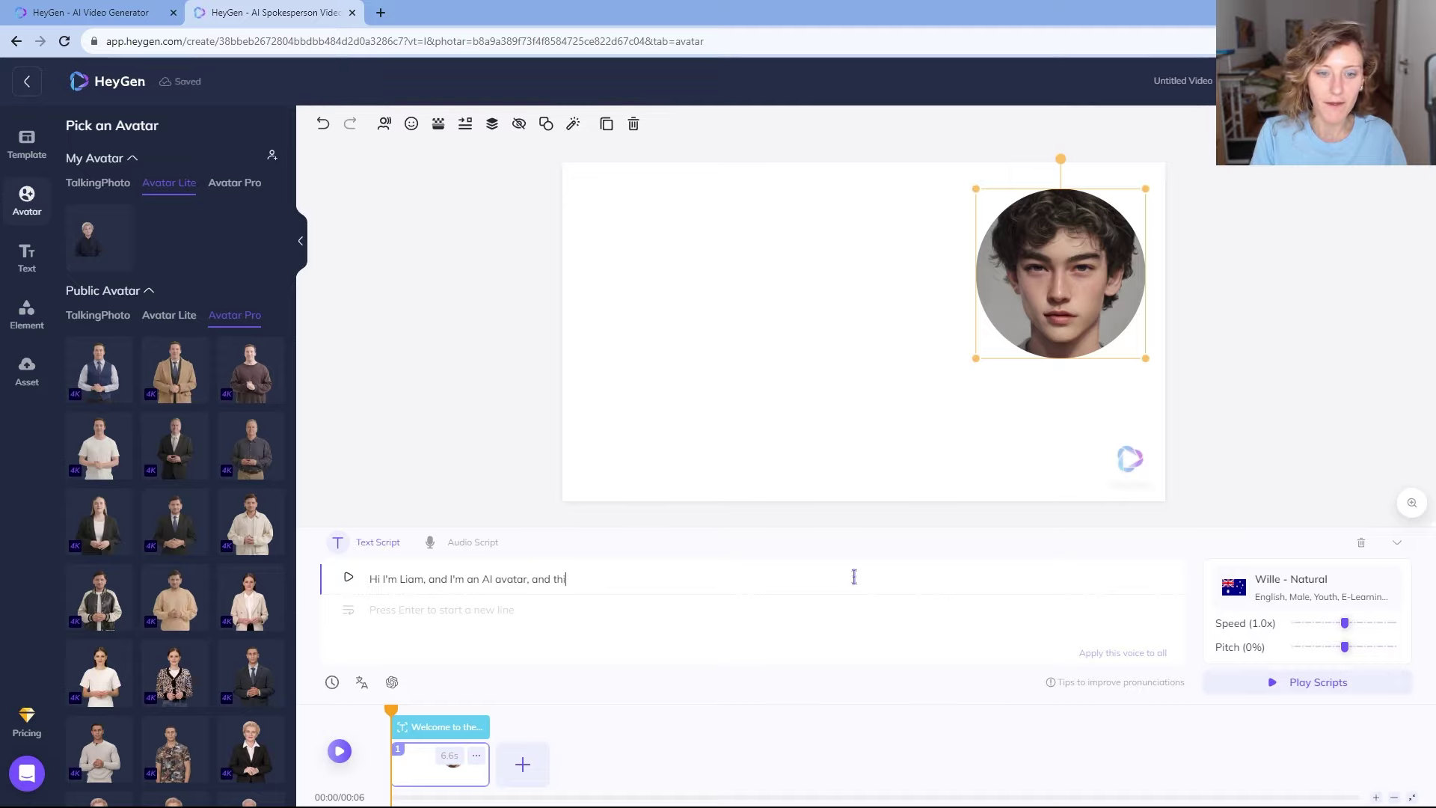
text(s is a)
text(of )
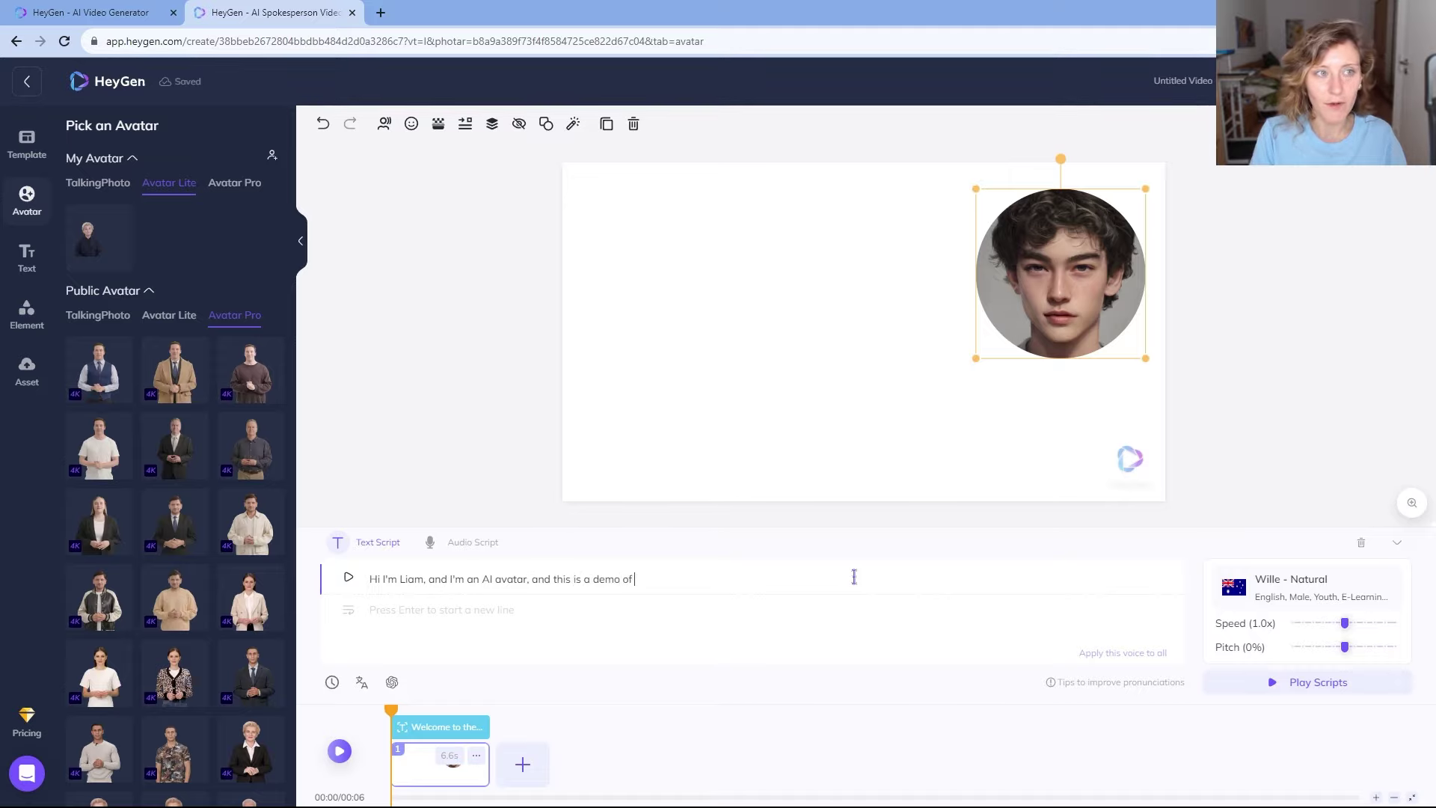
text(HeyGen sof)
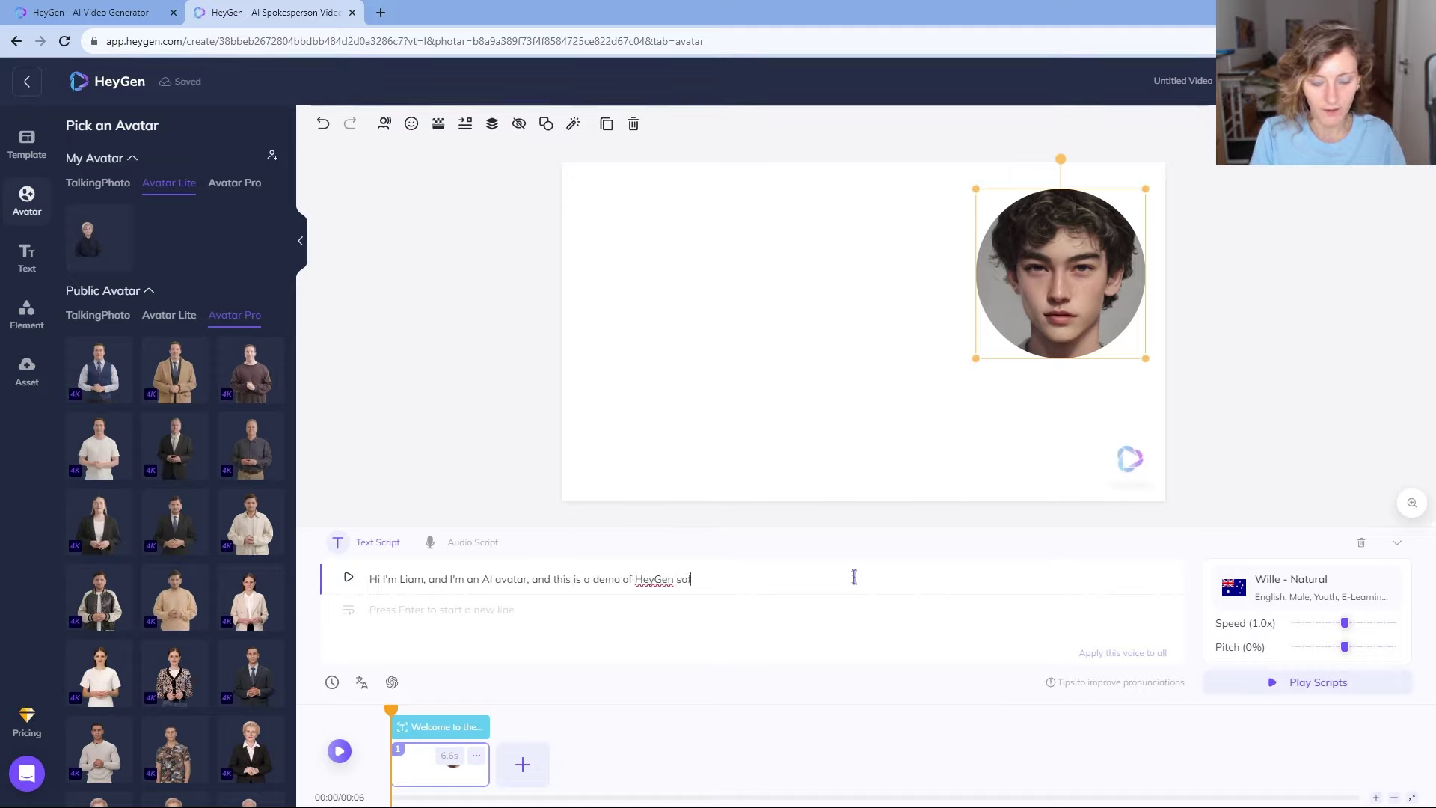
text(tware. I hope you )
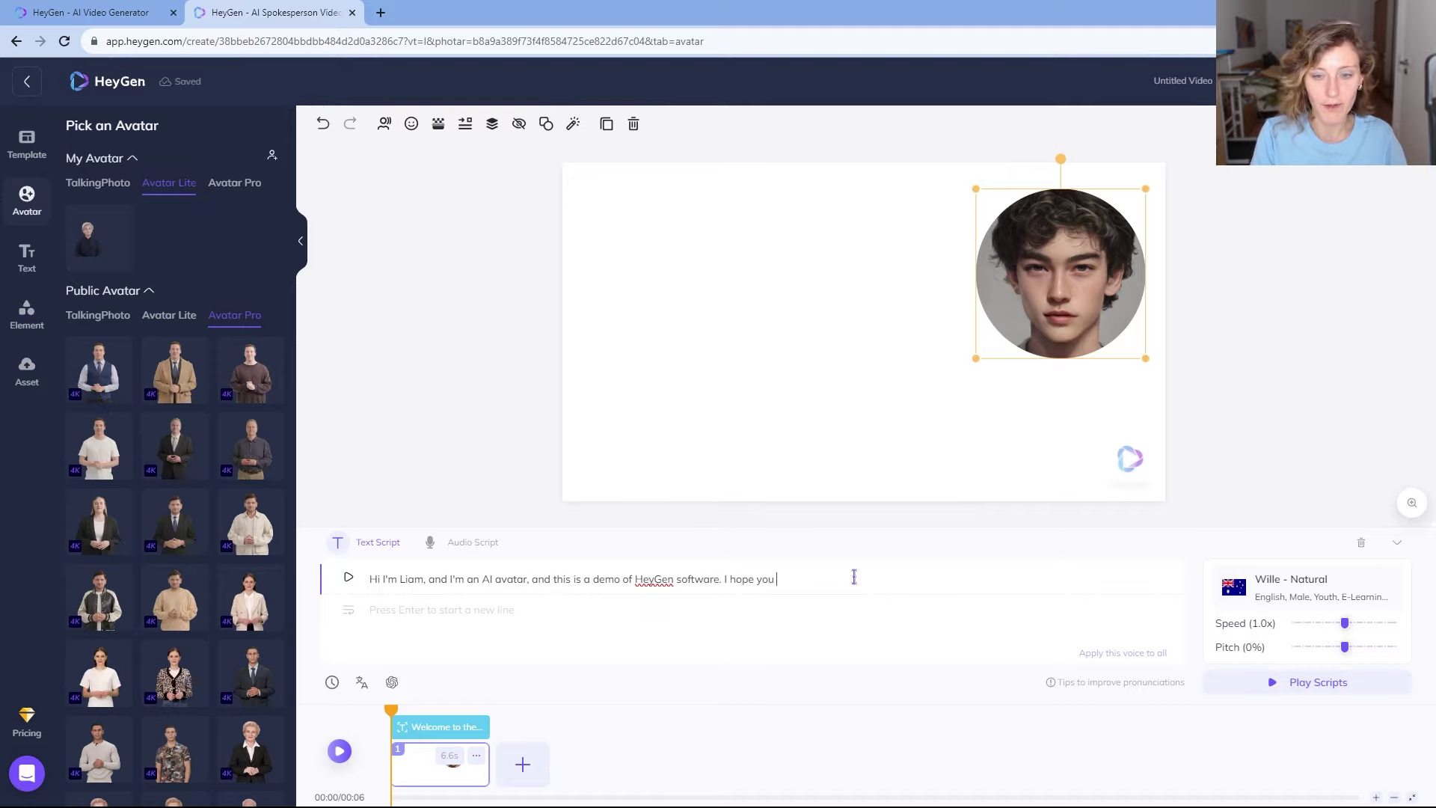
text(like it!)
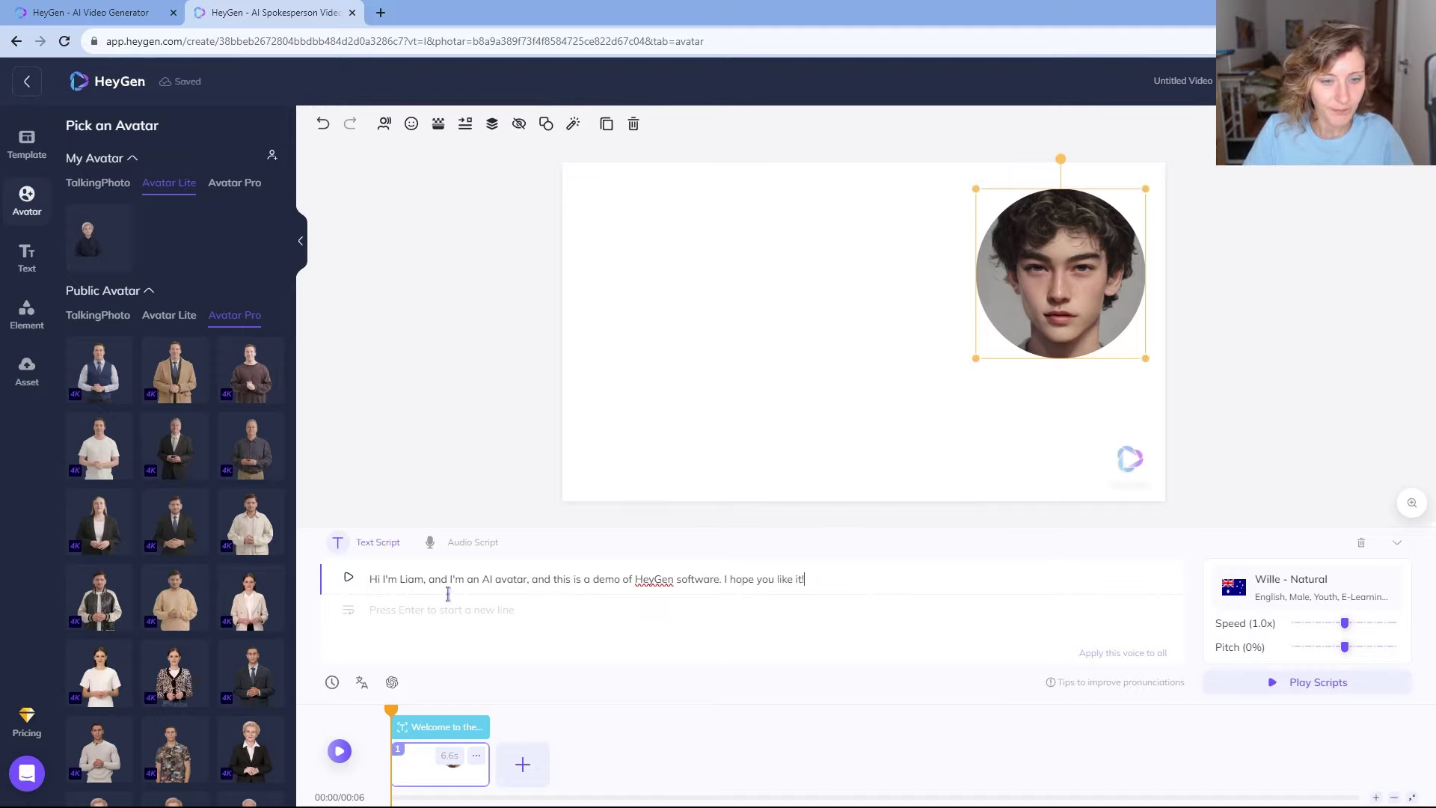
key(Return)
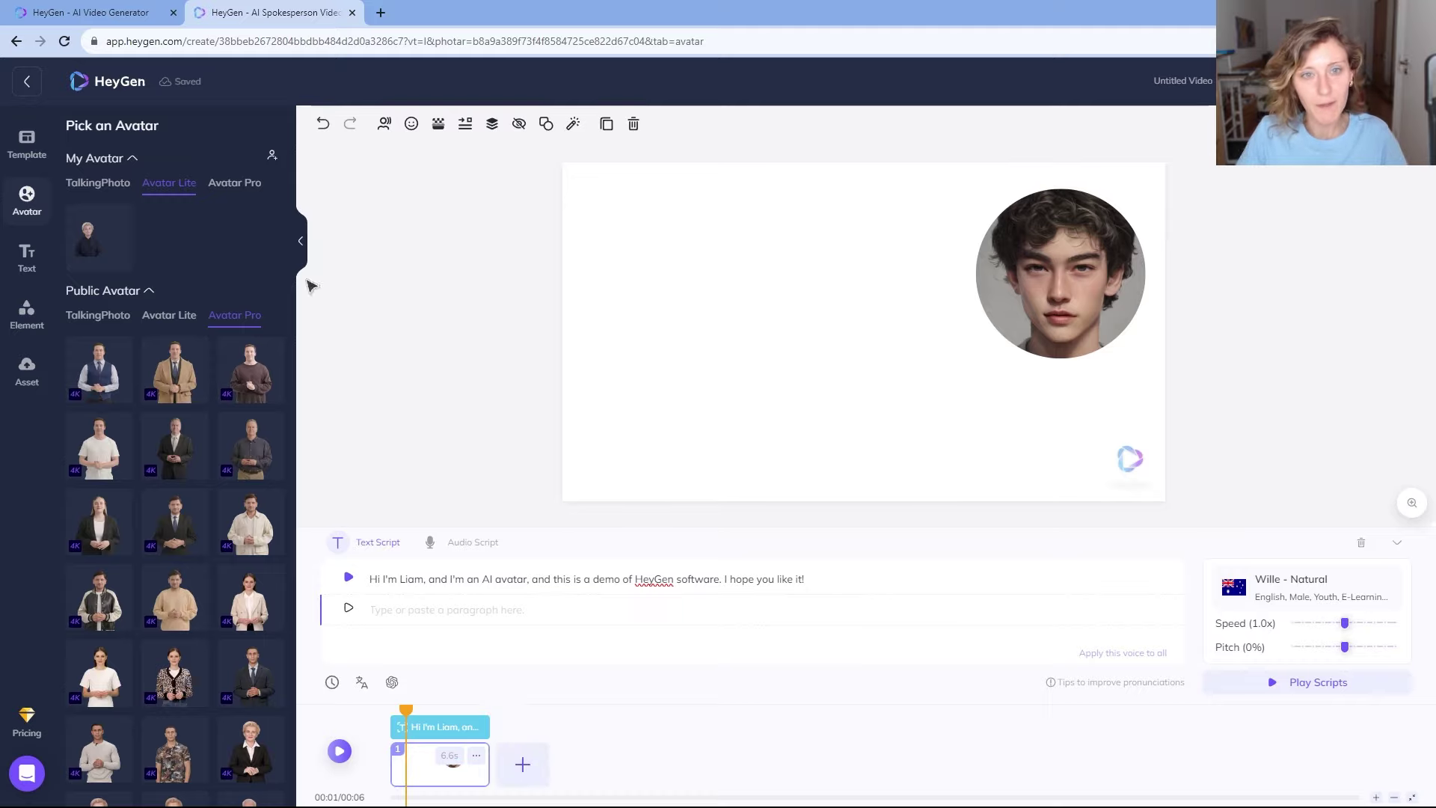
click(628, 223)
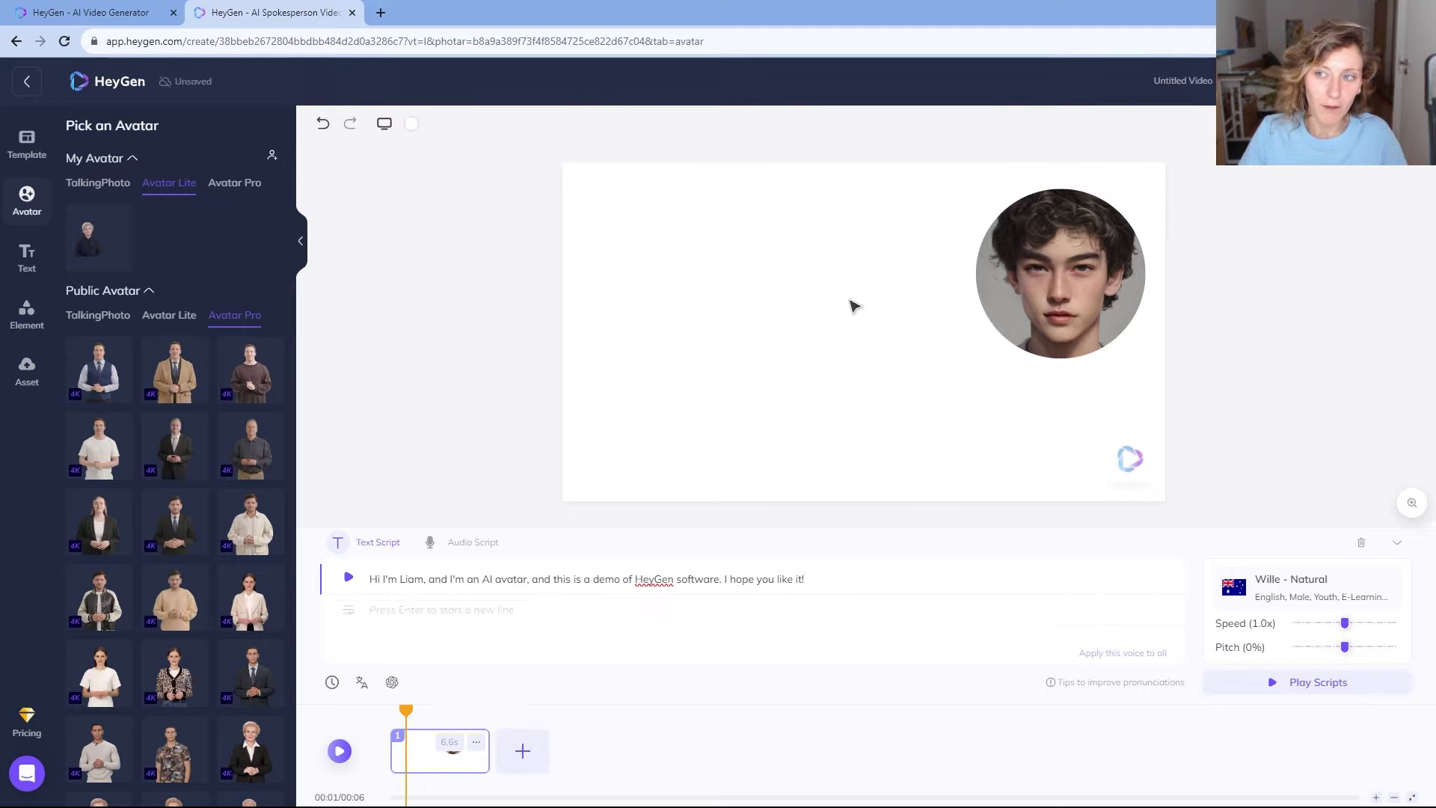
click(1061, 314)
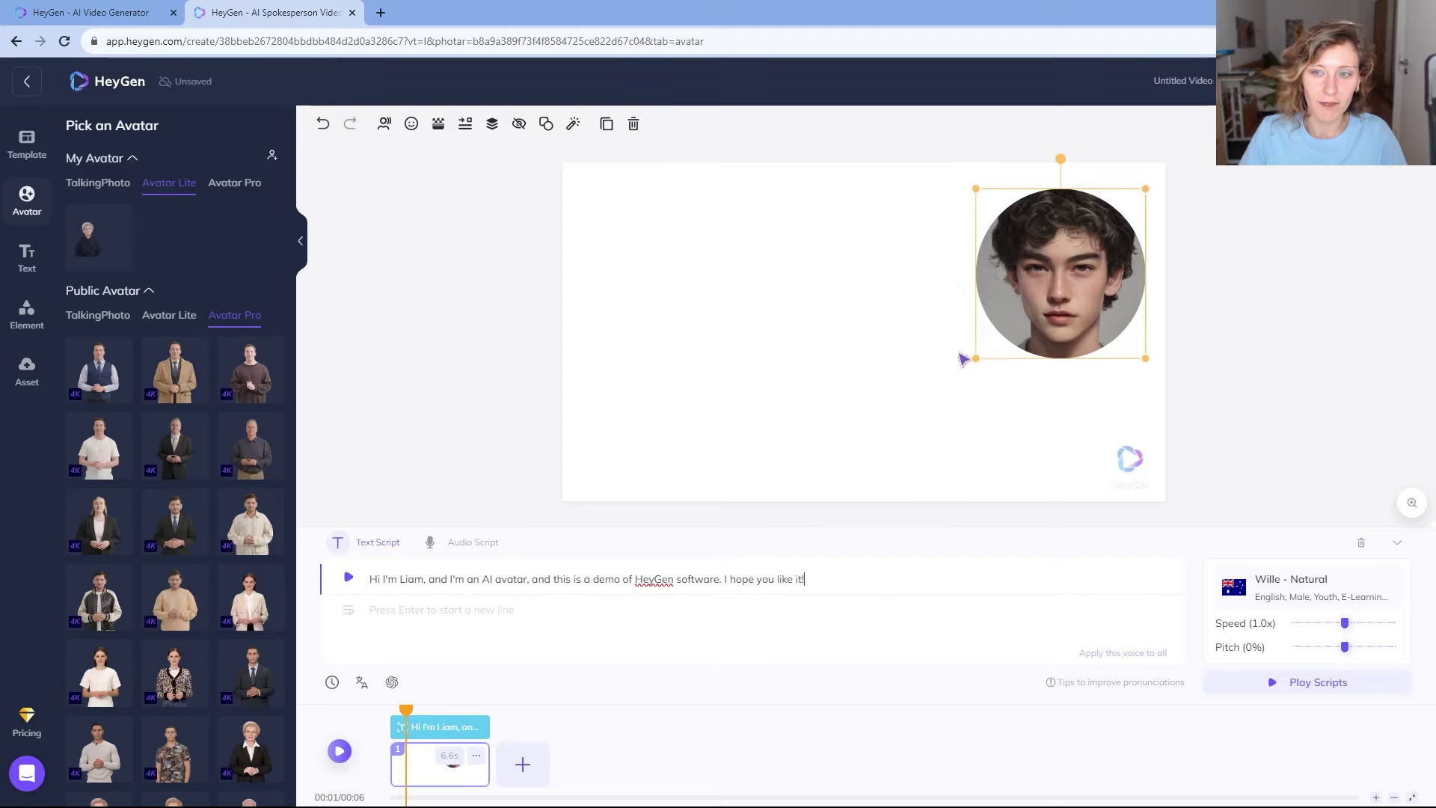
click(431, 324)
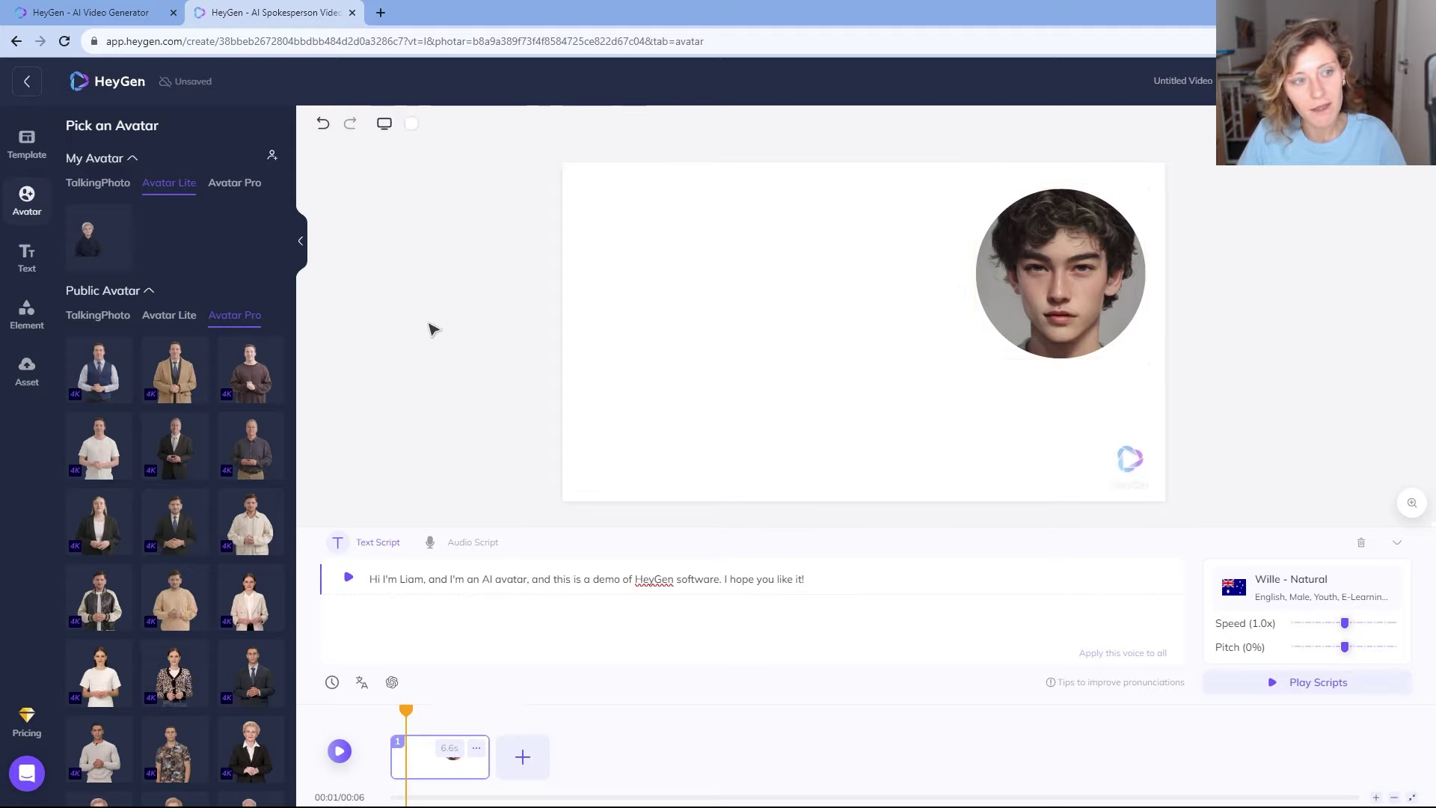
- Add a title reading "This is a test" and place it in the upper-left area of the canvas
click(39, 256)
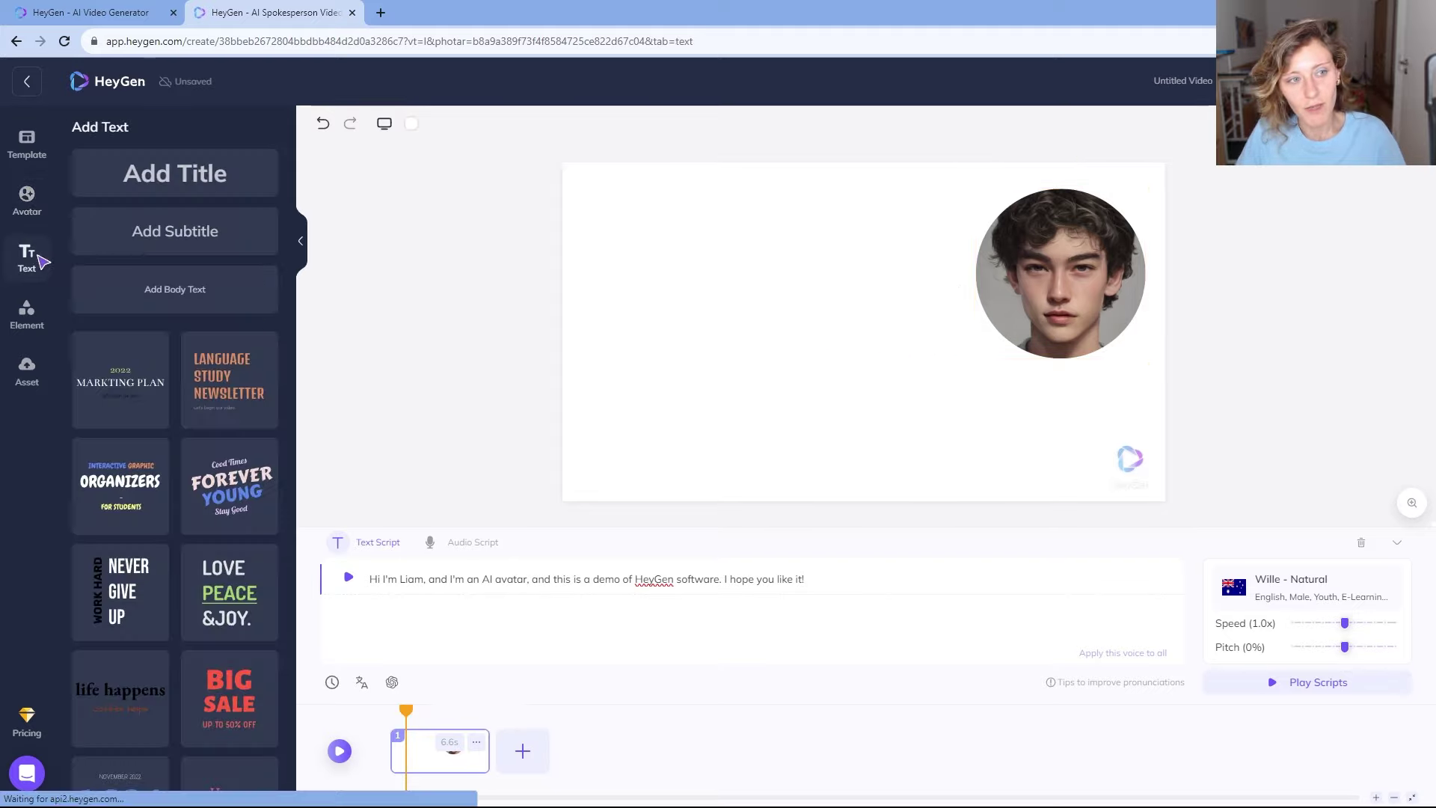
click(141, 191)
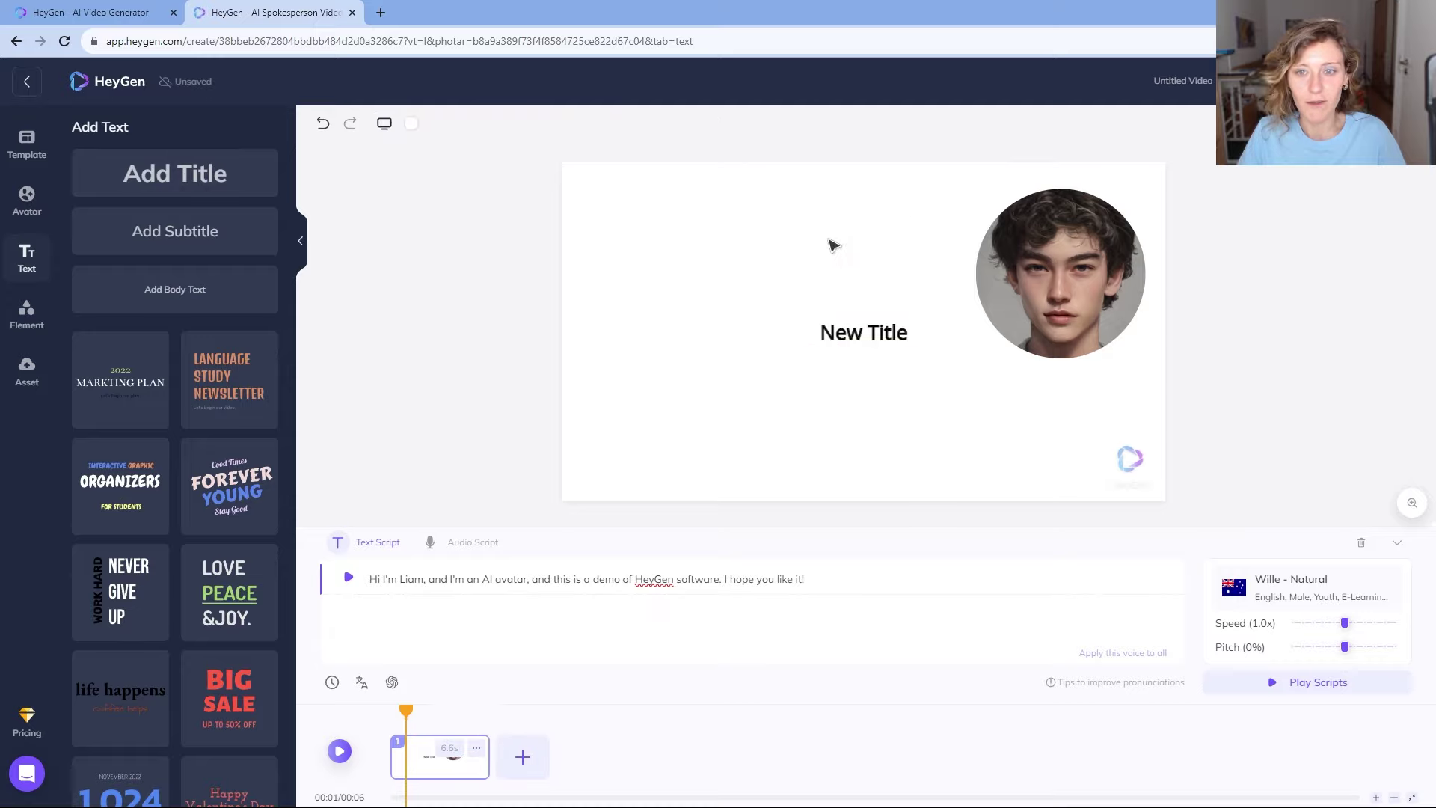
click(857, 334)
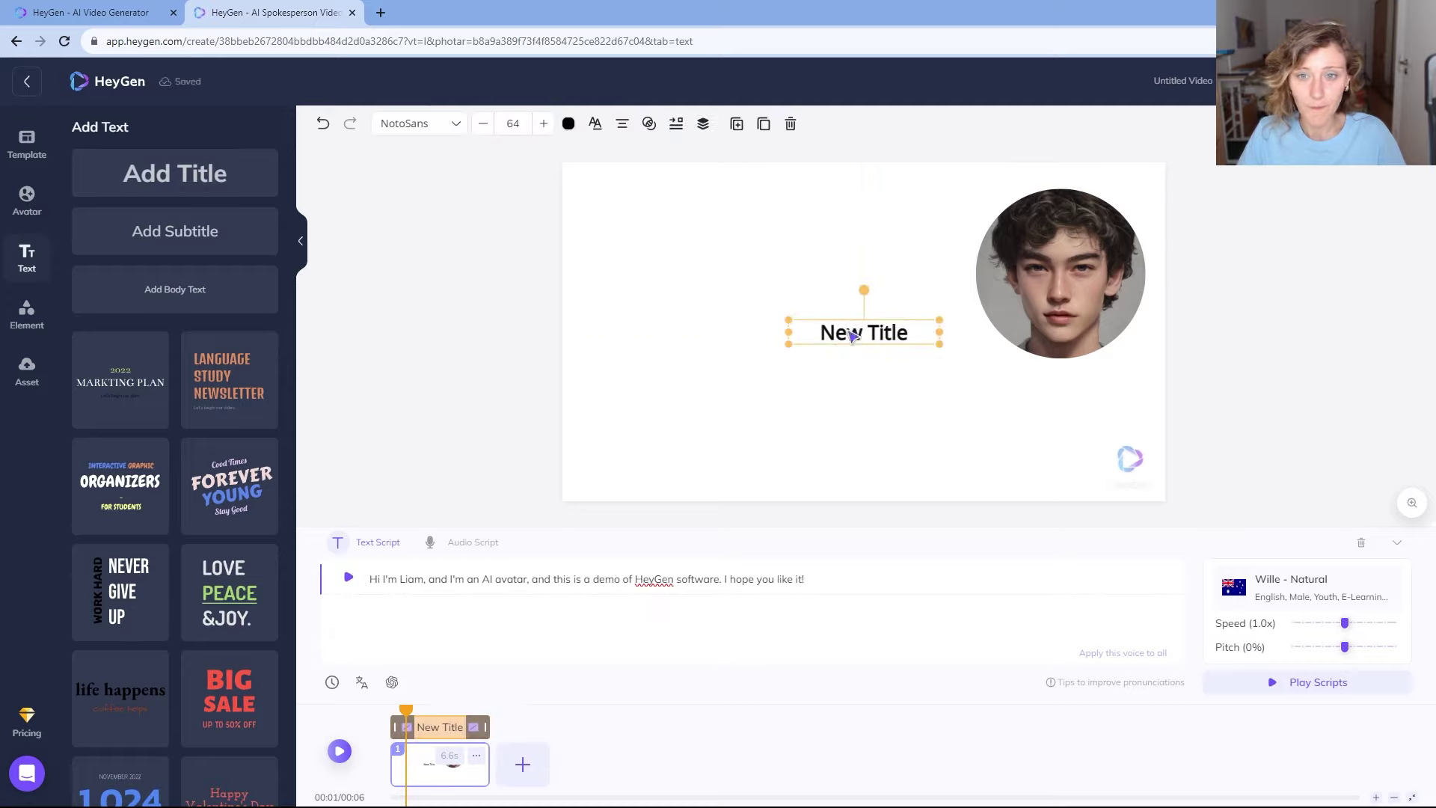
drag(852, 337, 648, 197)
double_click(641, 193)
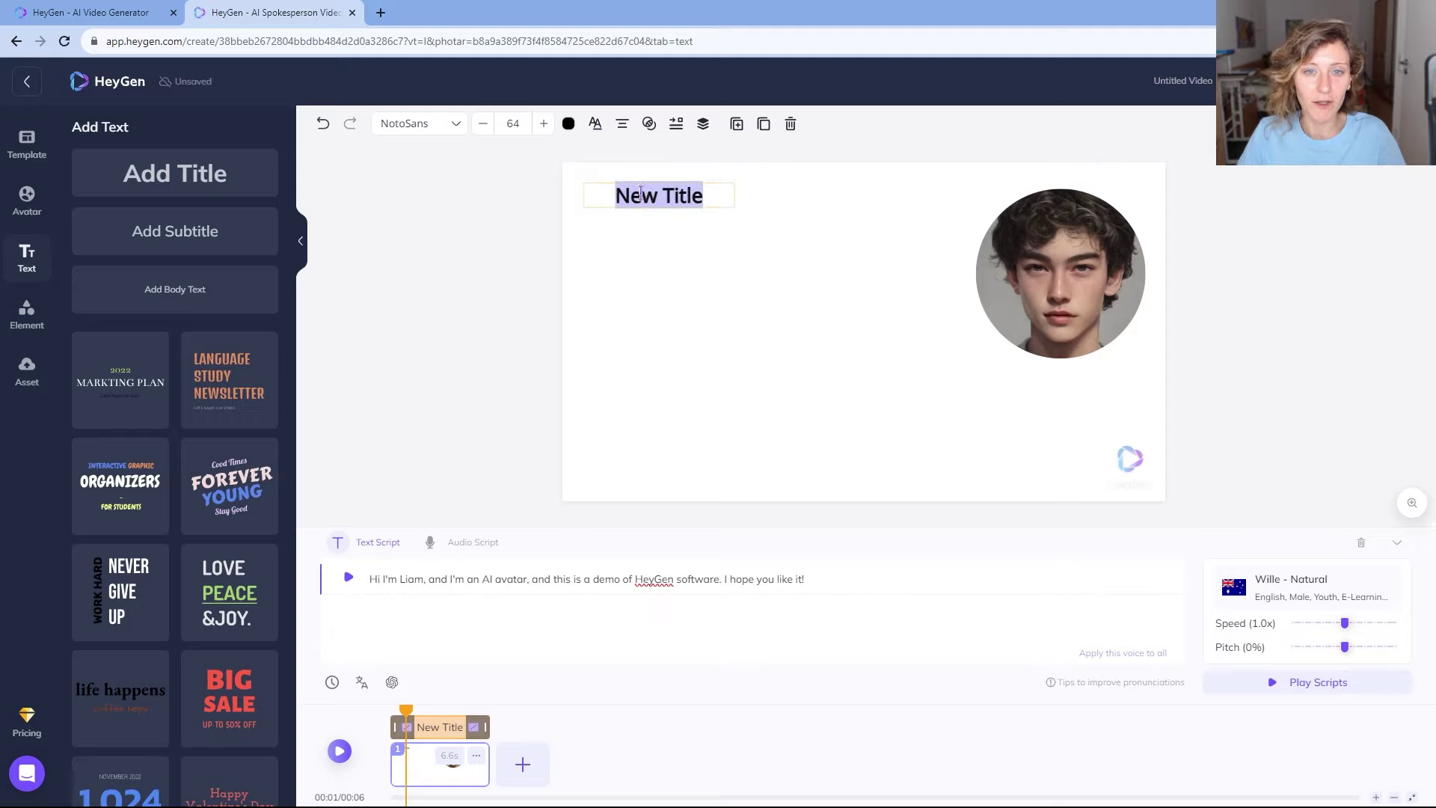
text(This is a test)
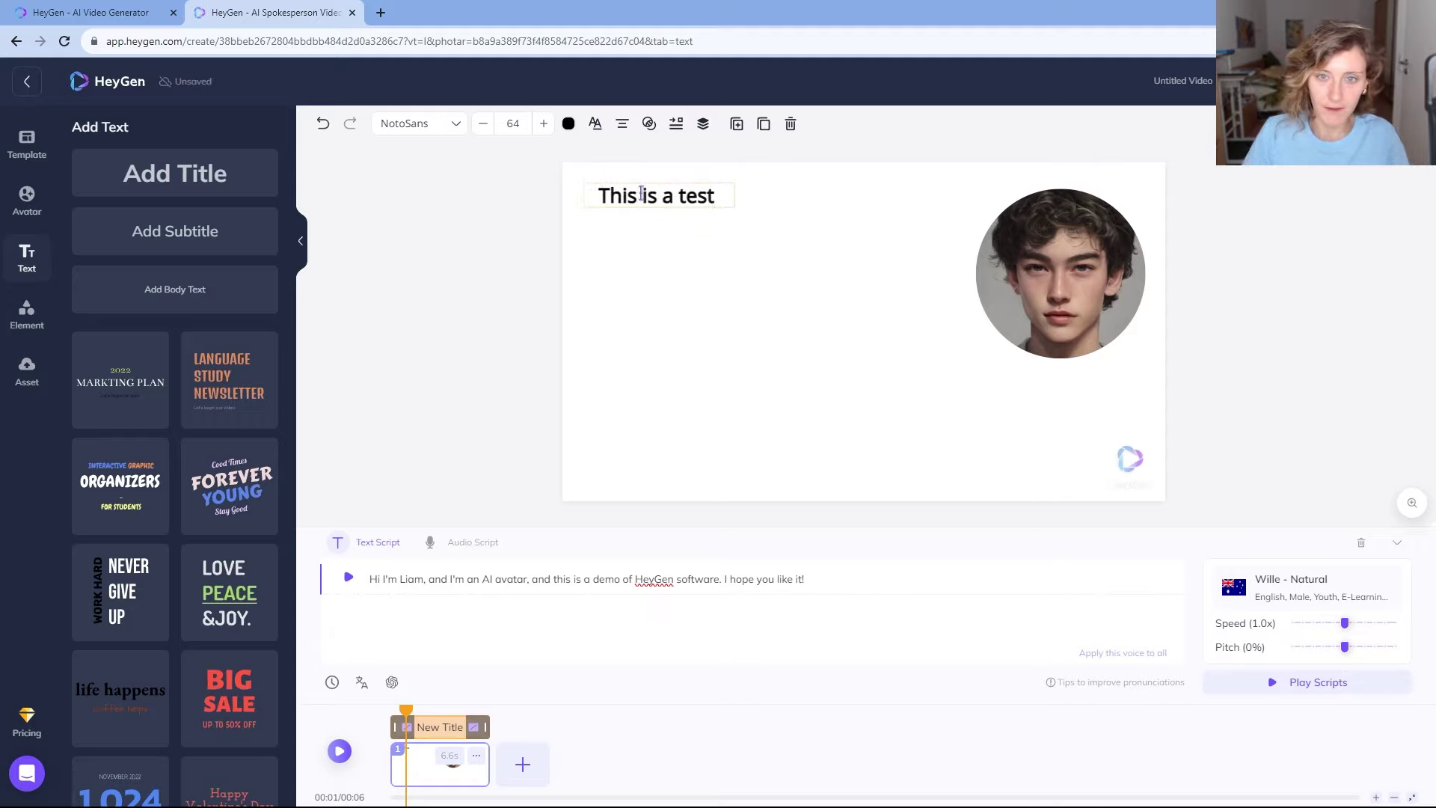
- Extend the title to "This is a test of HeyGen" and widen its text box to about 800 px so it fits on one line
click(727, 202)
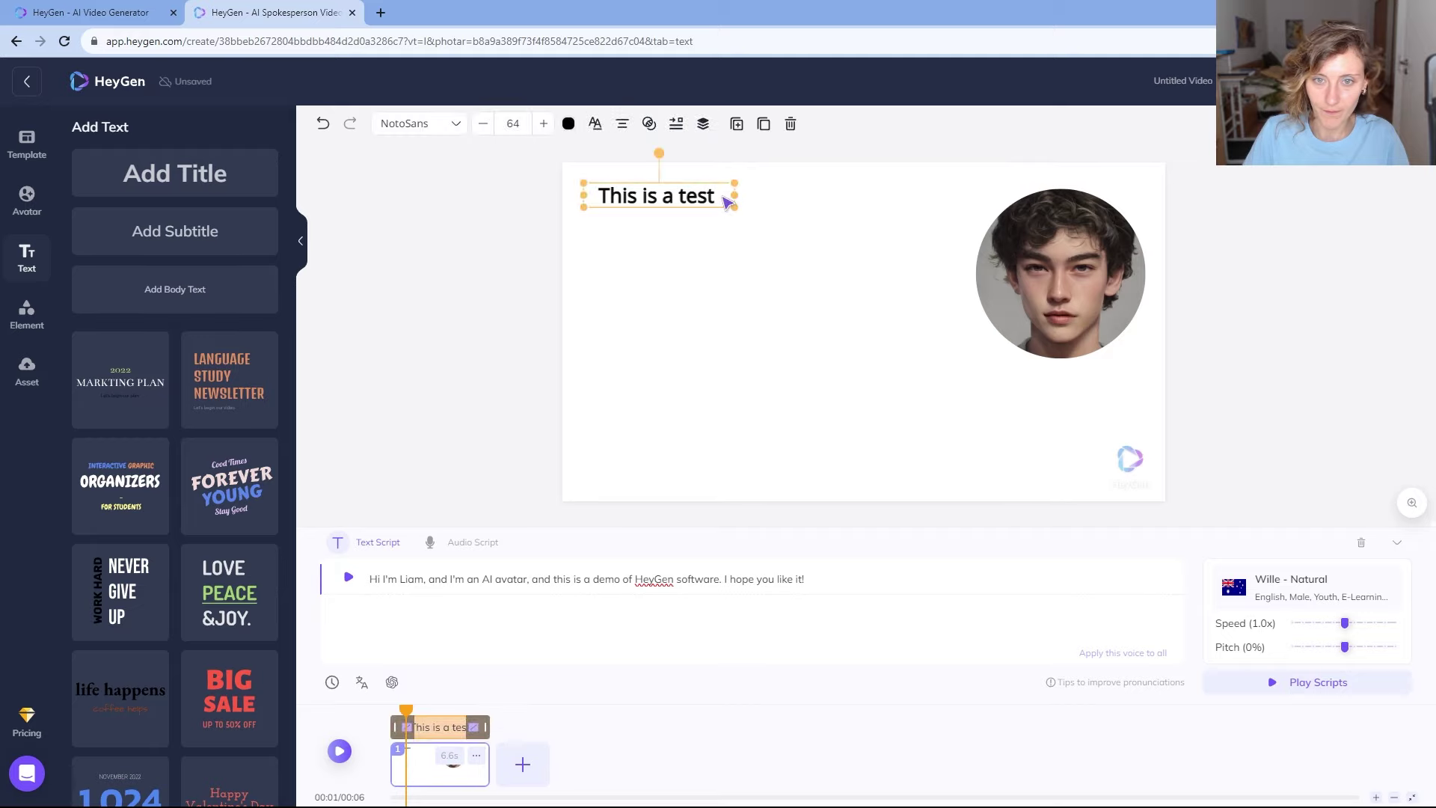
double_click(705, 200)
click(715, 198)
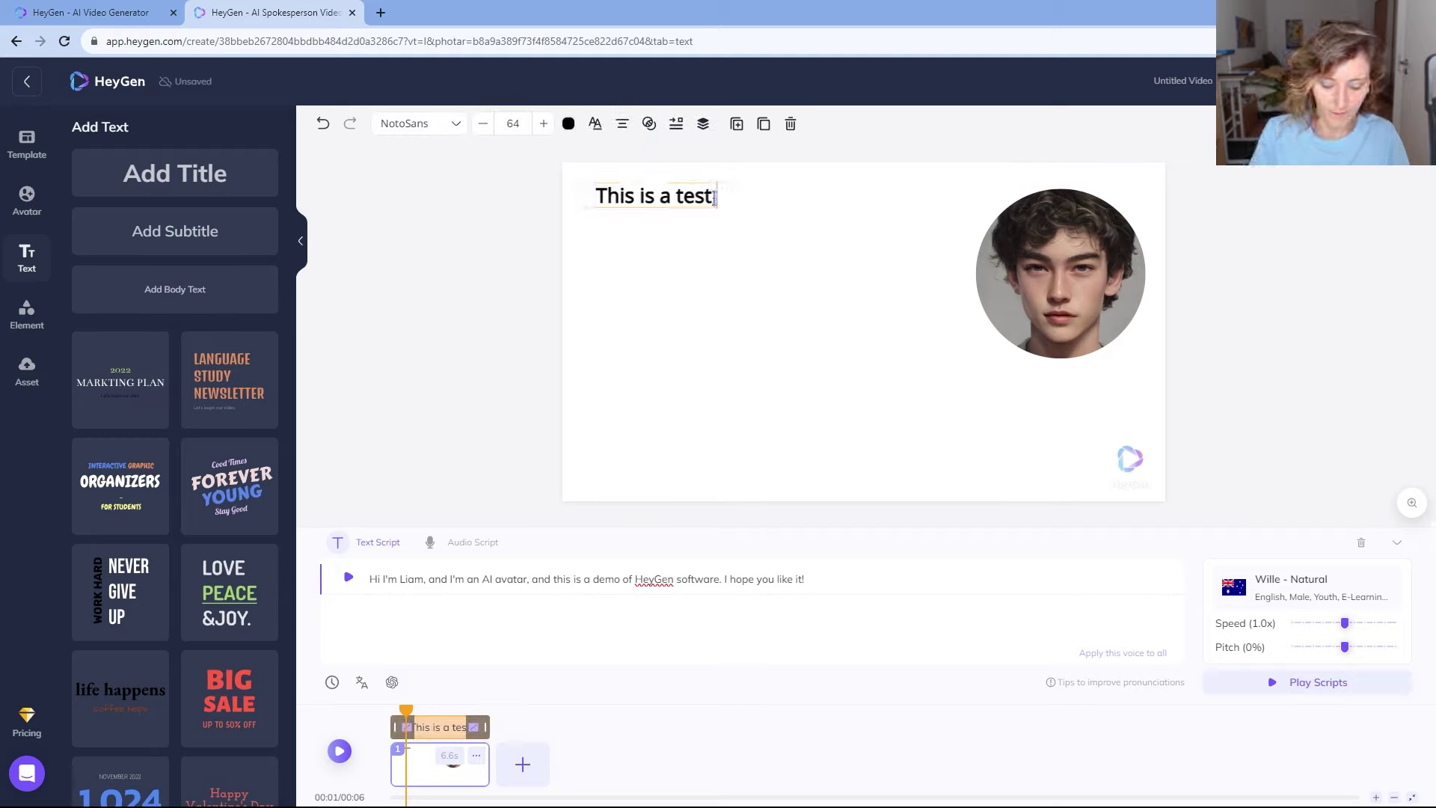
text(of)
key(Return)
text(HeyGen)
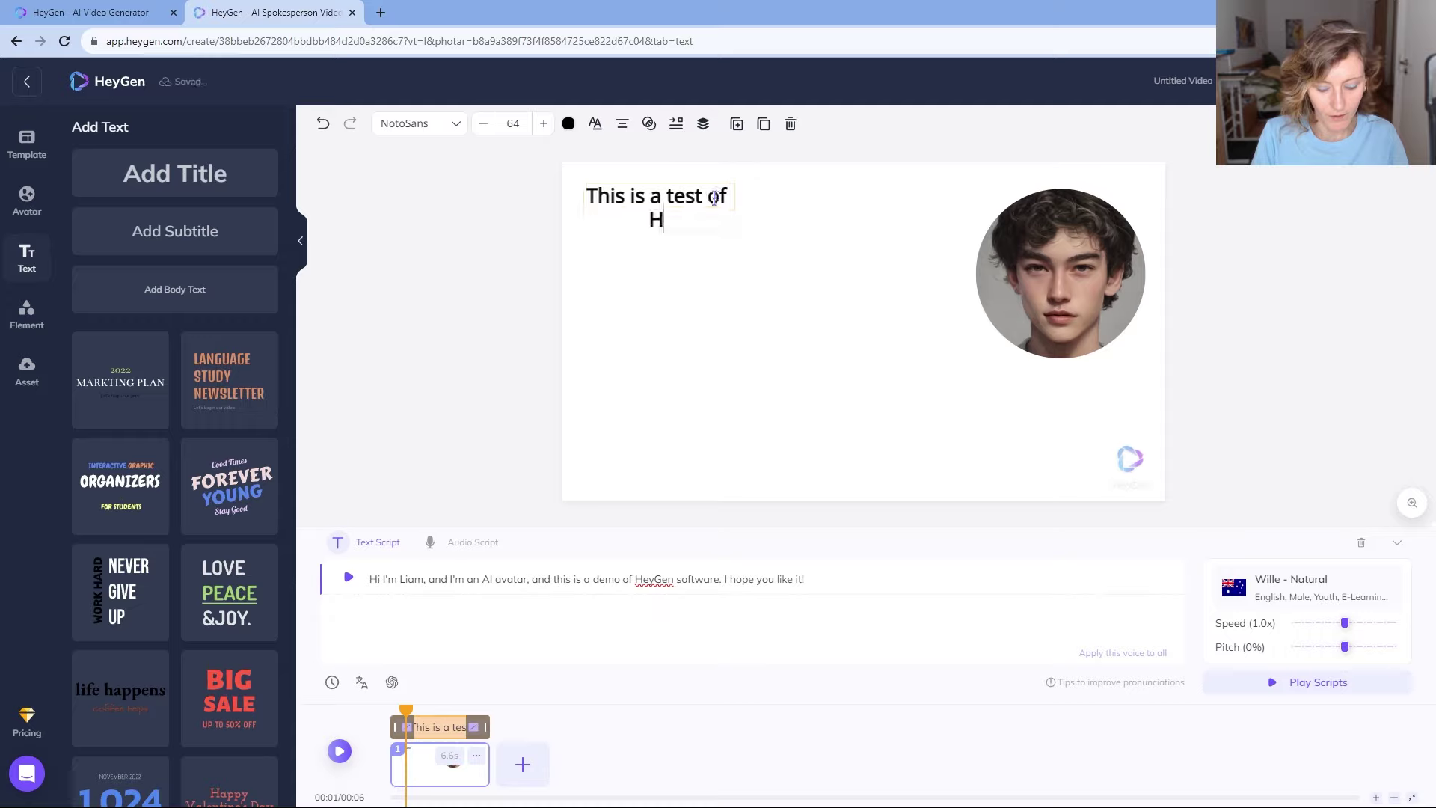
click(731, 231)
drag(733, 208, 837, 207)
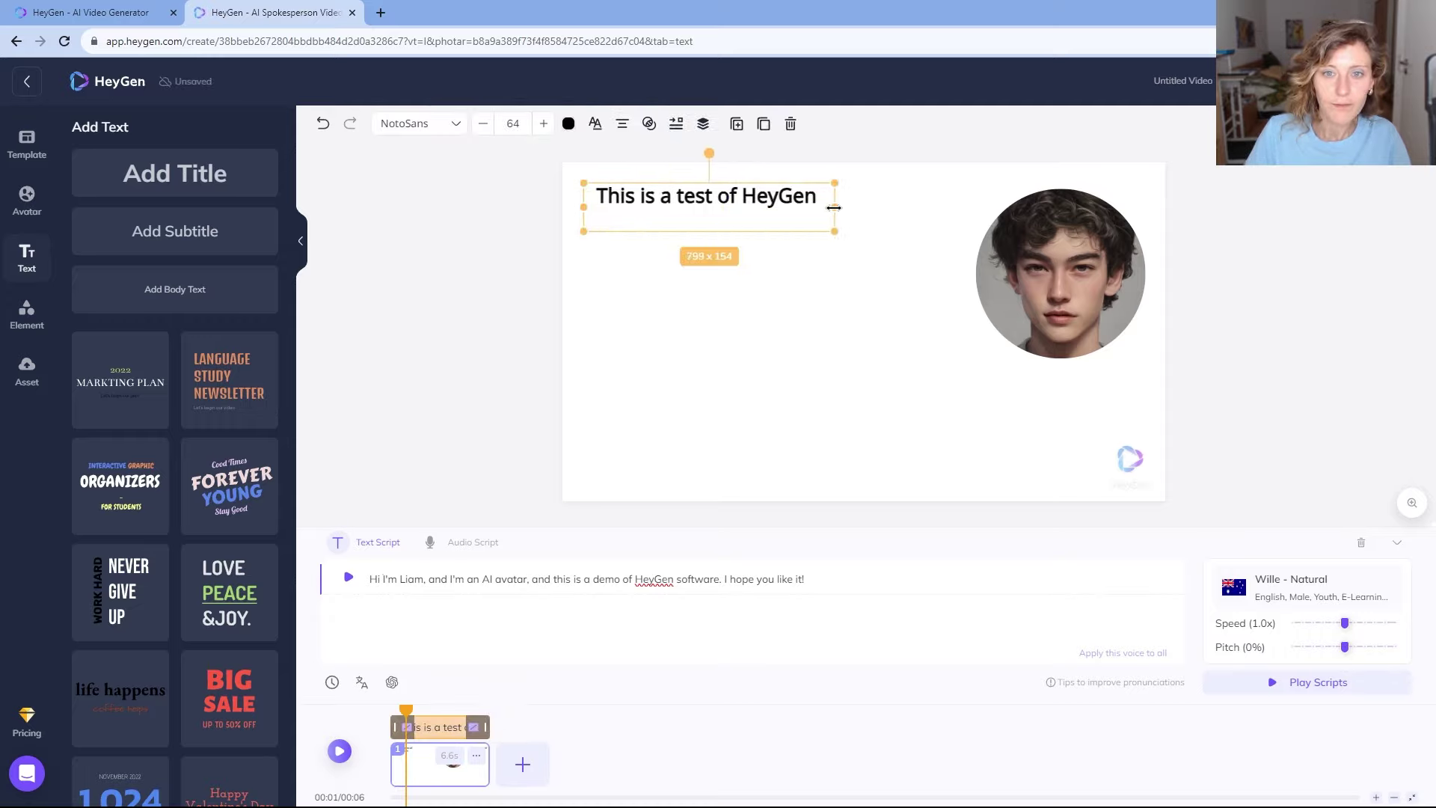
click(584, 294)
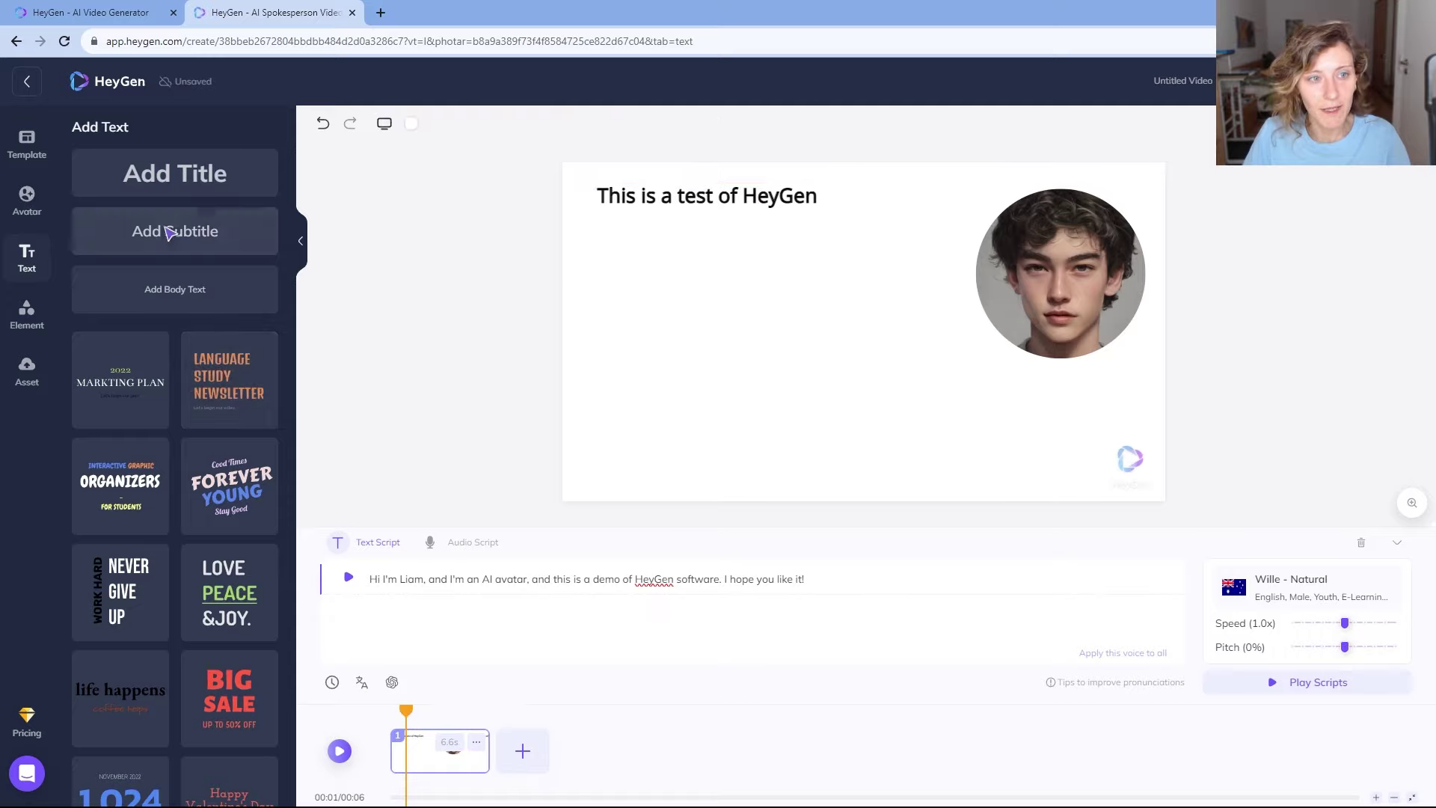
- Add a subtitle reading "Talking avatar" and place it directly below the title
click(175, 231)
drag(835, 323, 641, 253)
double_click(639, 241)
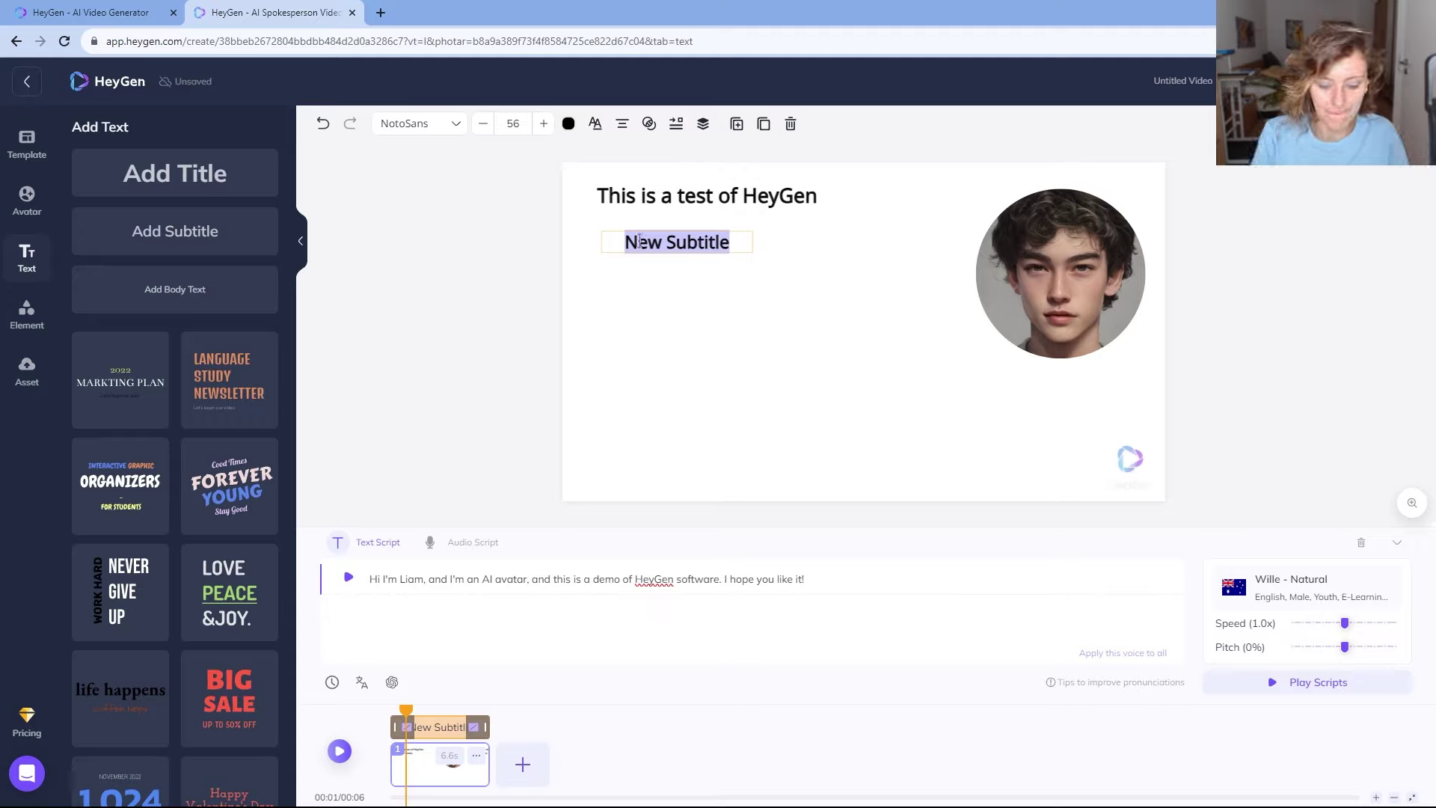
text(Talking avatar)
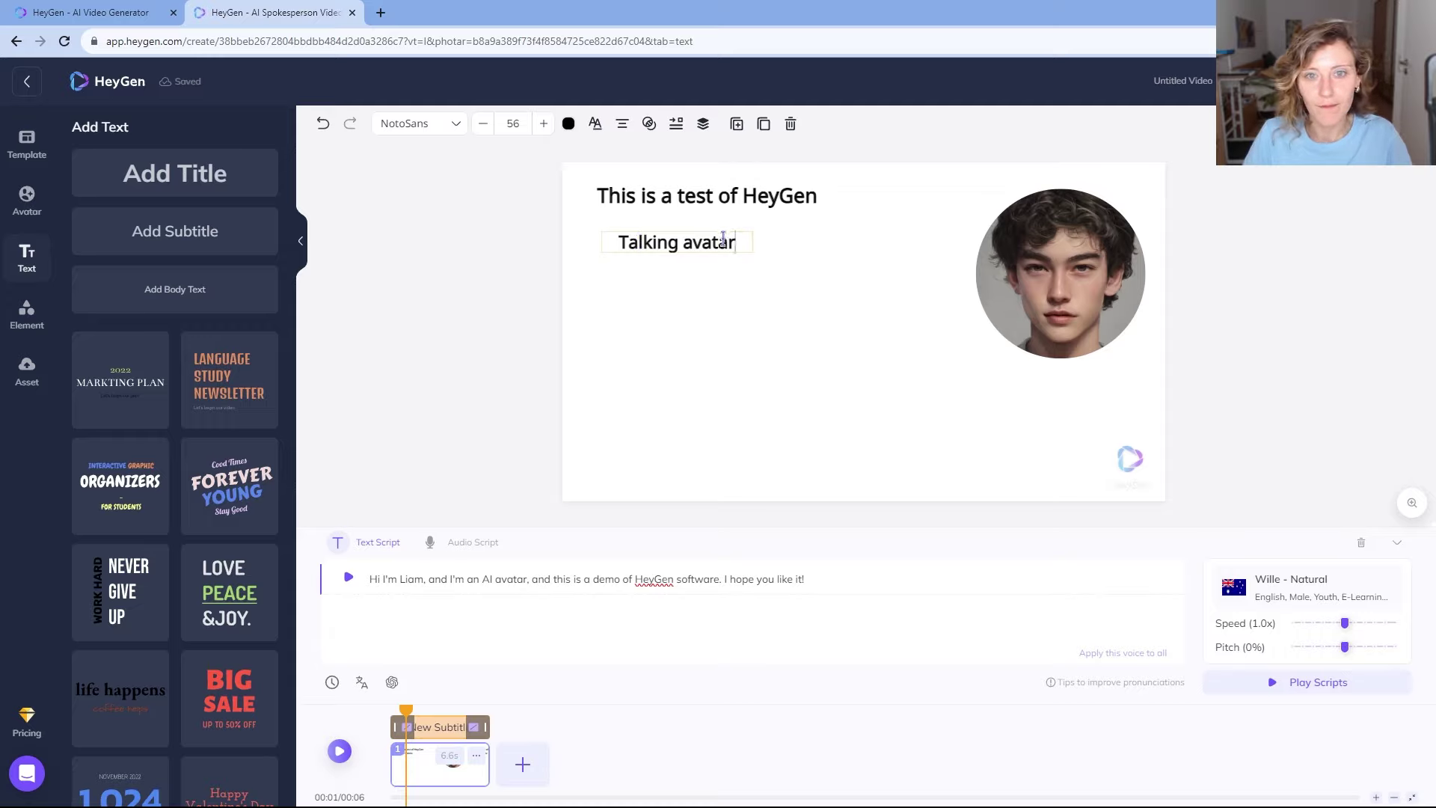
- Set the "Talking avatar" subtitle's text colour to medium blue
key(ctrl+a)
click(568, 123)
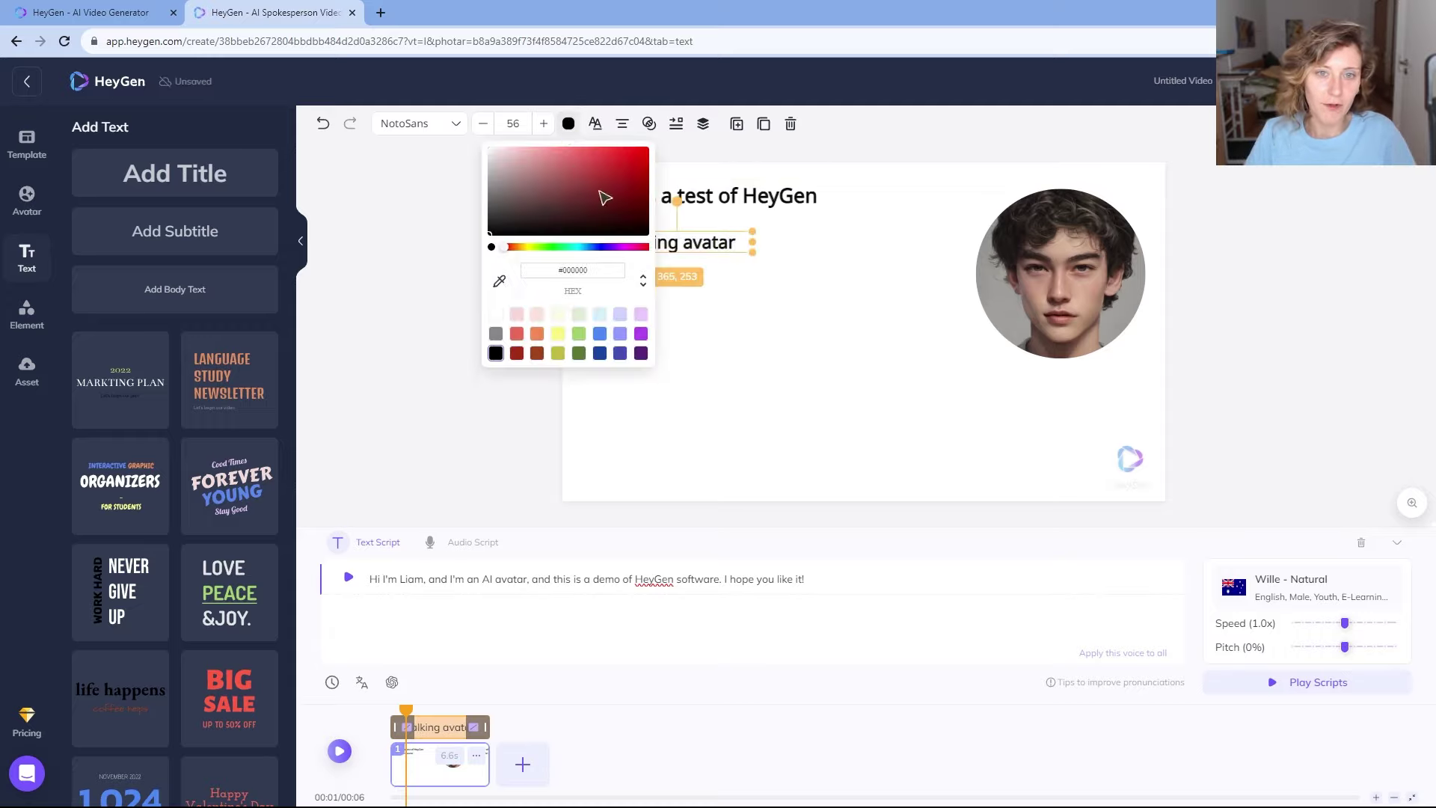
click(600, 340)
- Set the colour of the title "This is a test of HeyGen" to medium blue
click(763, 199)
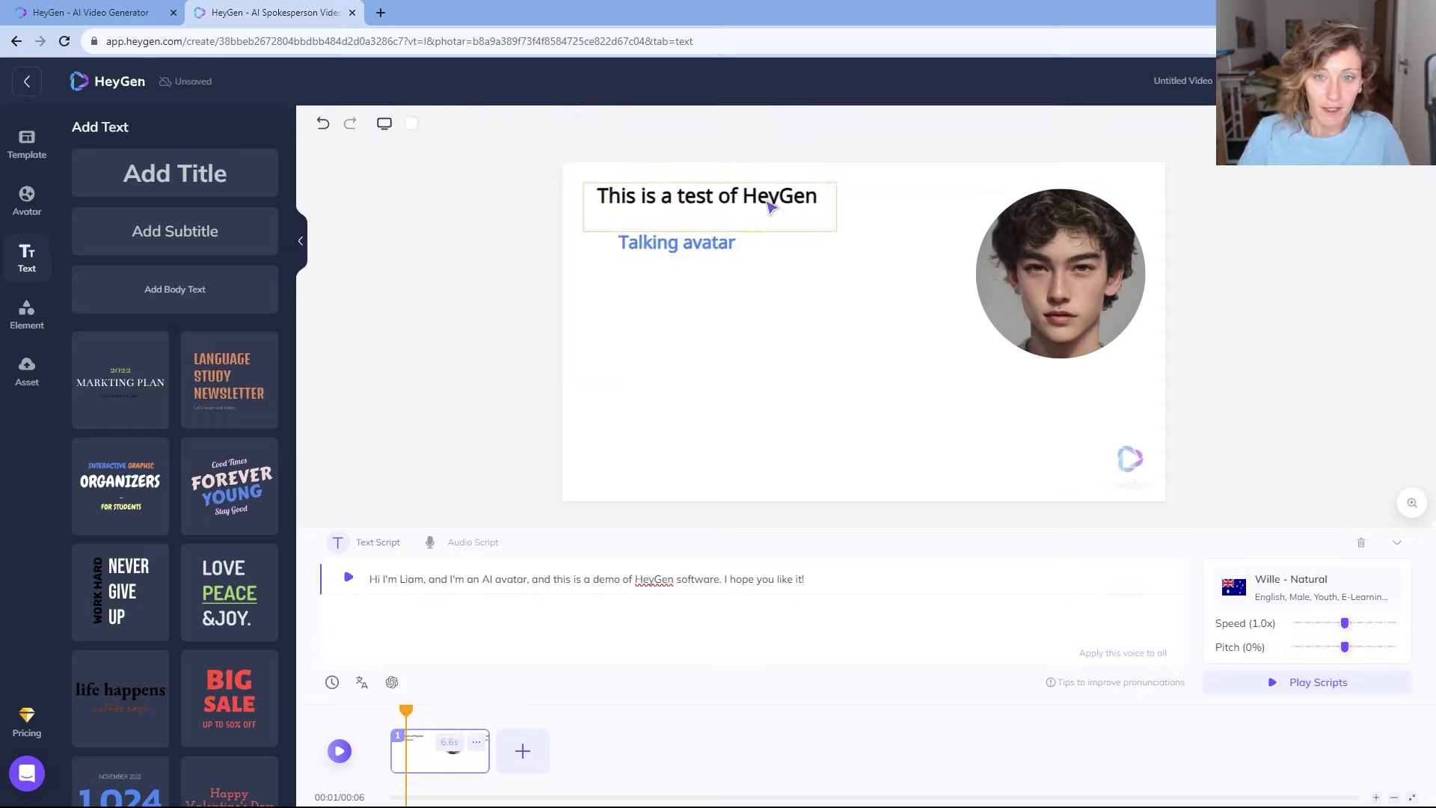
click(757, 199)
key(ctrl+a)
double_click(689, 224)
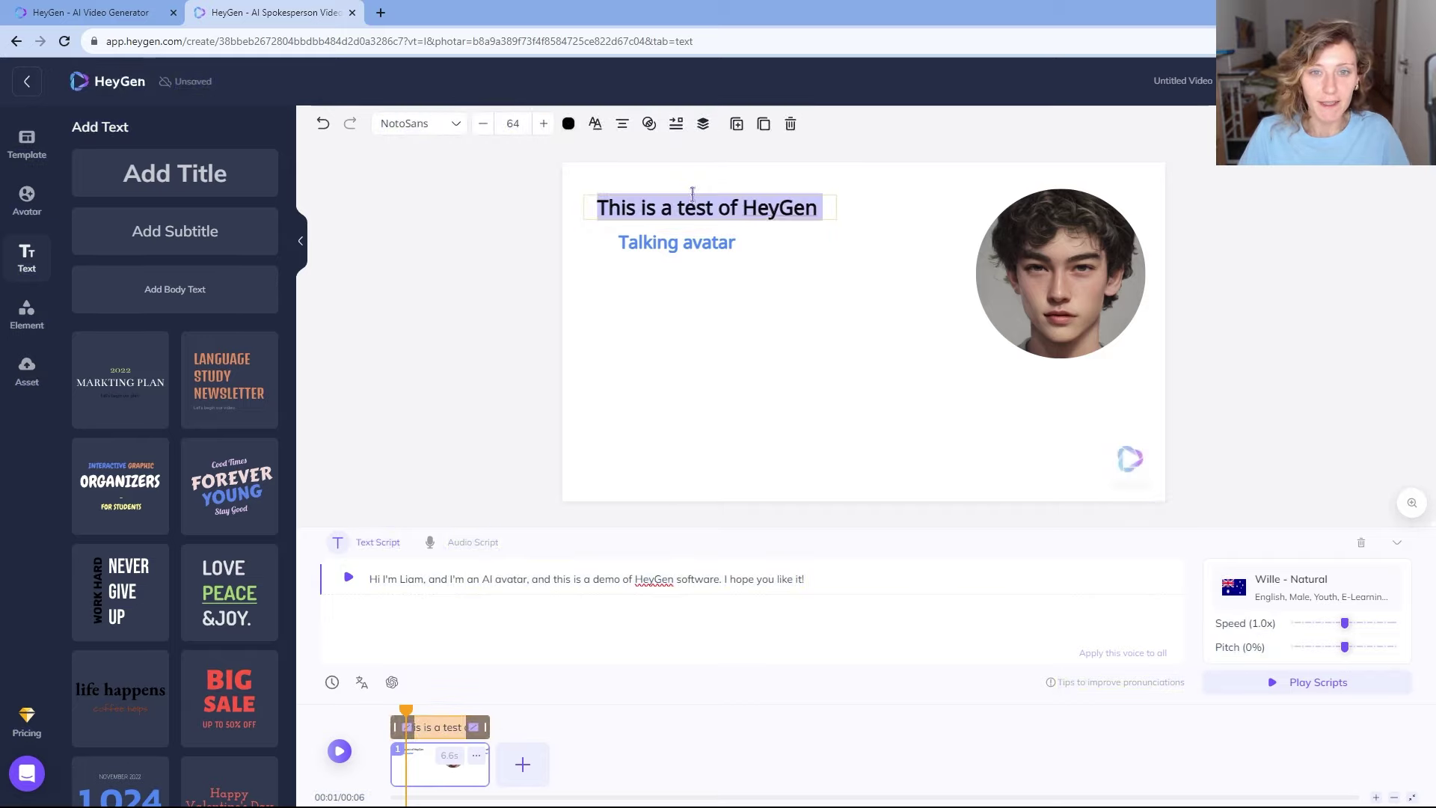
click(568, 124)
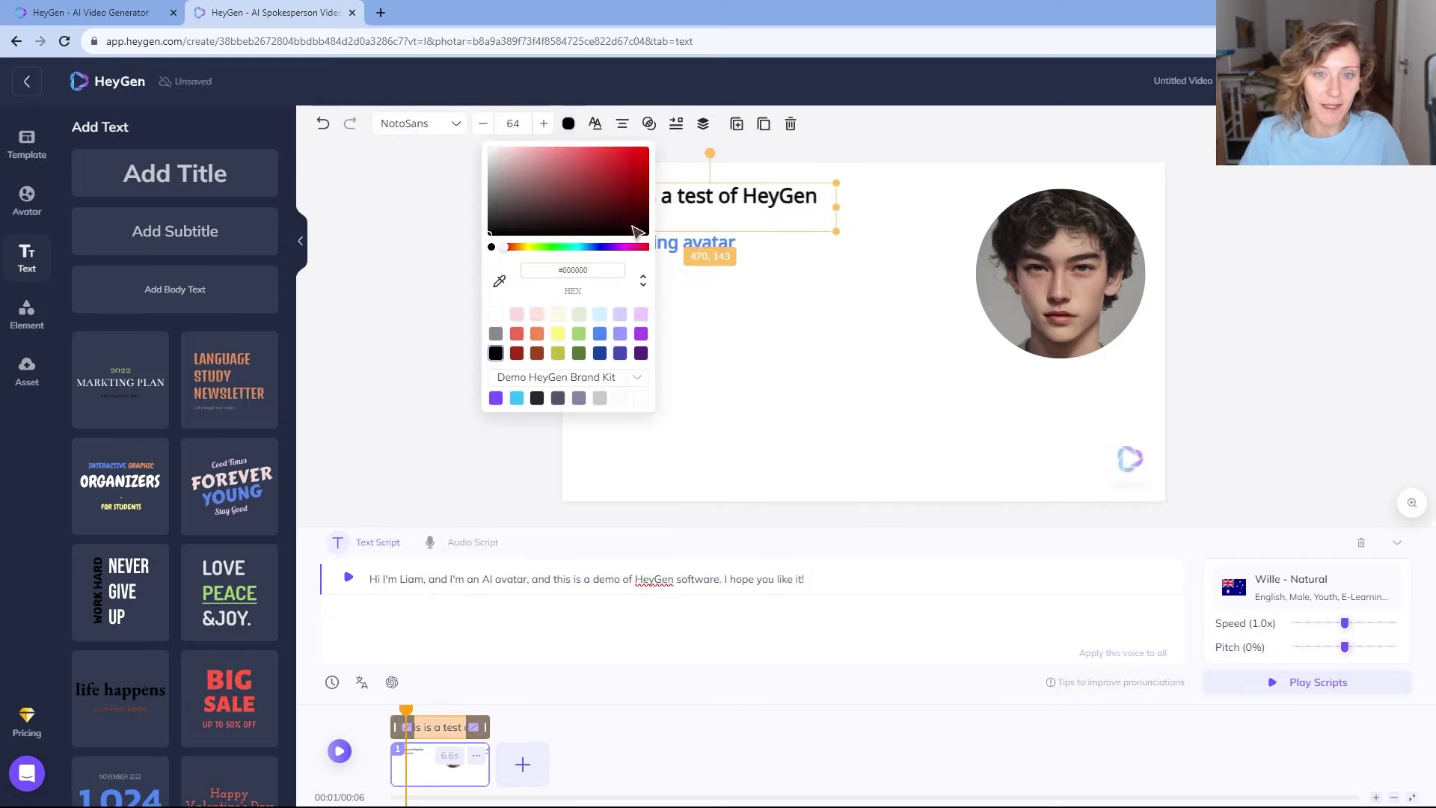
click(600, 334)
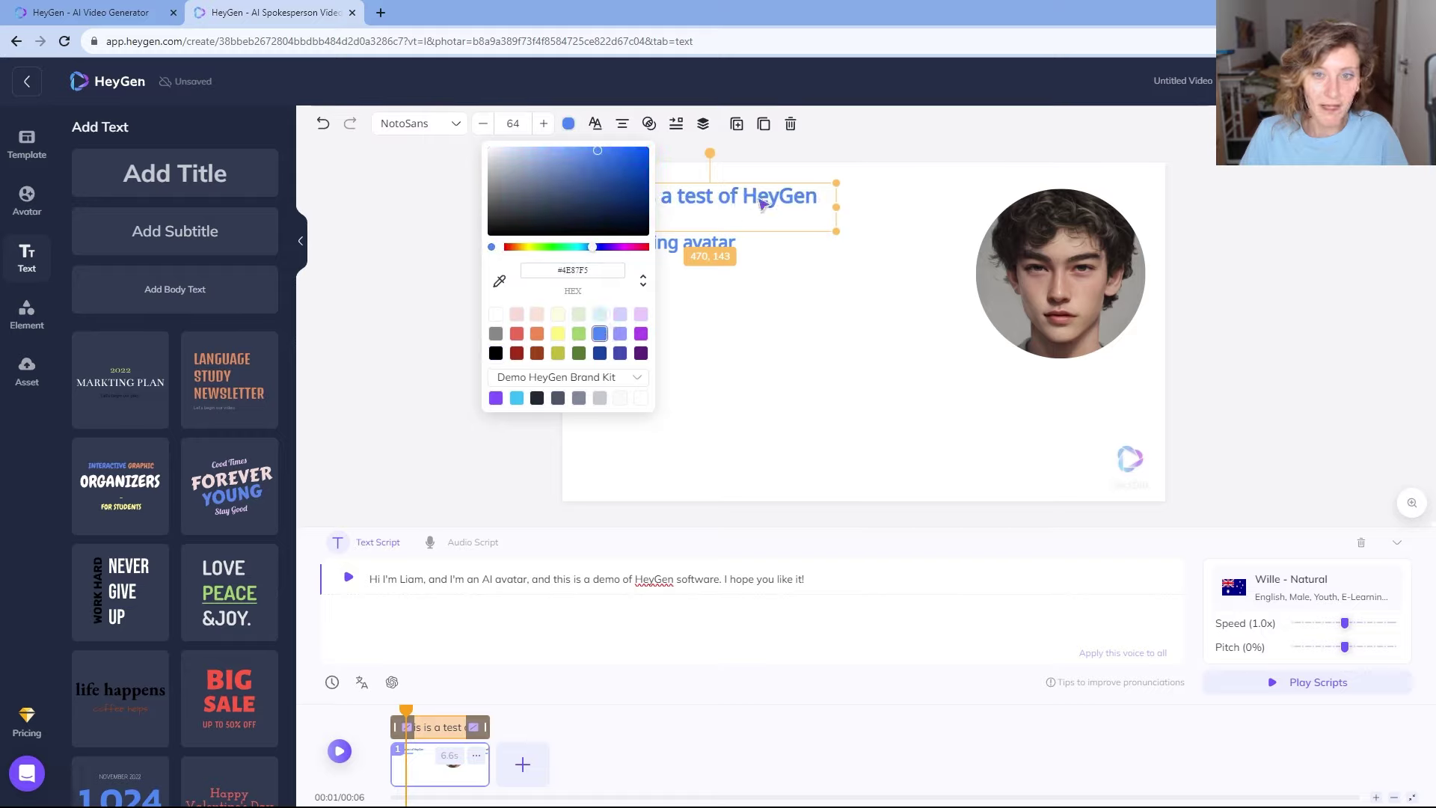
- Change the "Talking avatar" subtitle's text colour to dark blue
double_click(707, 244)
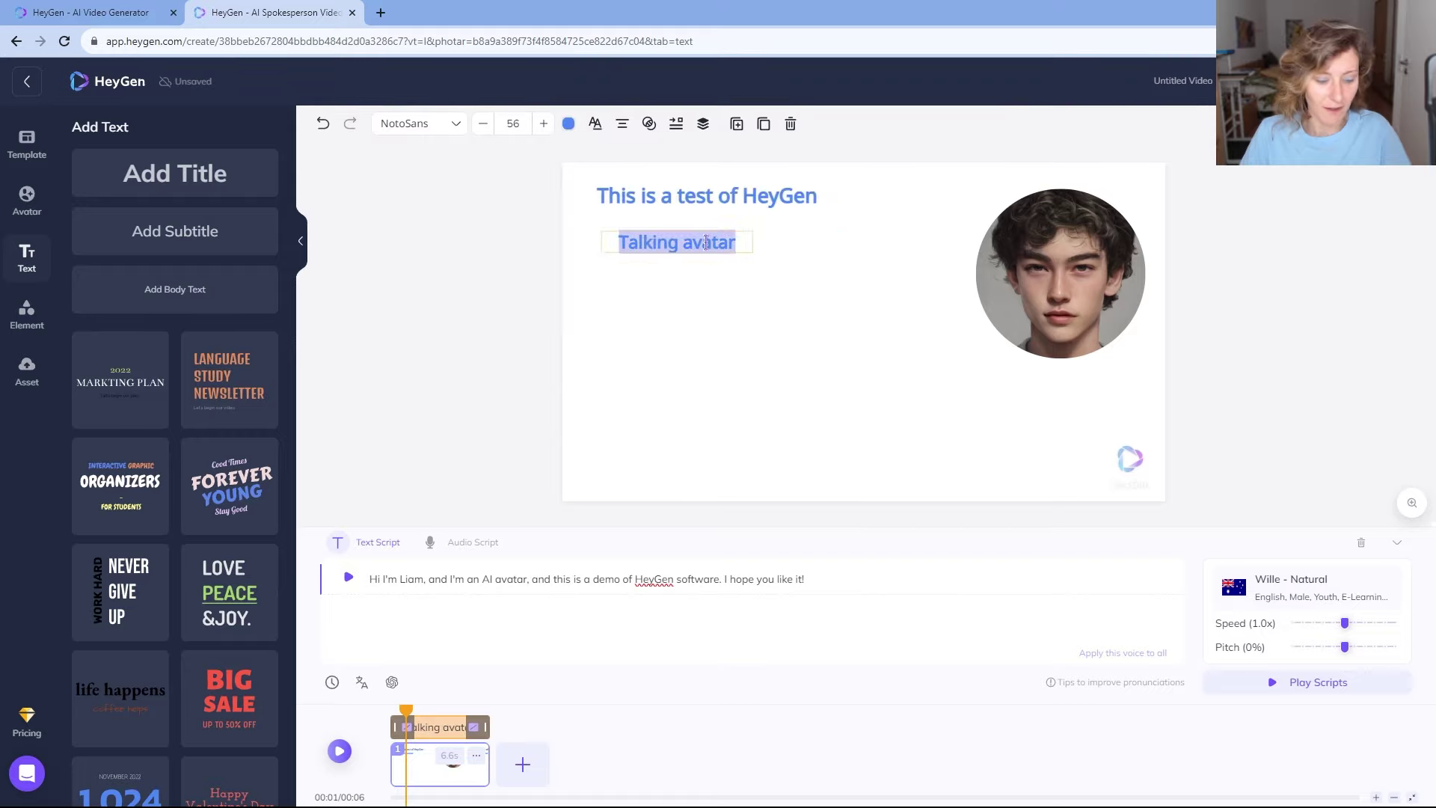
click(569, 124)
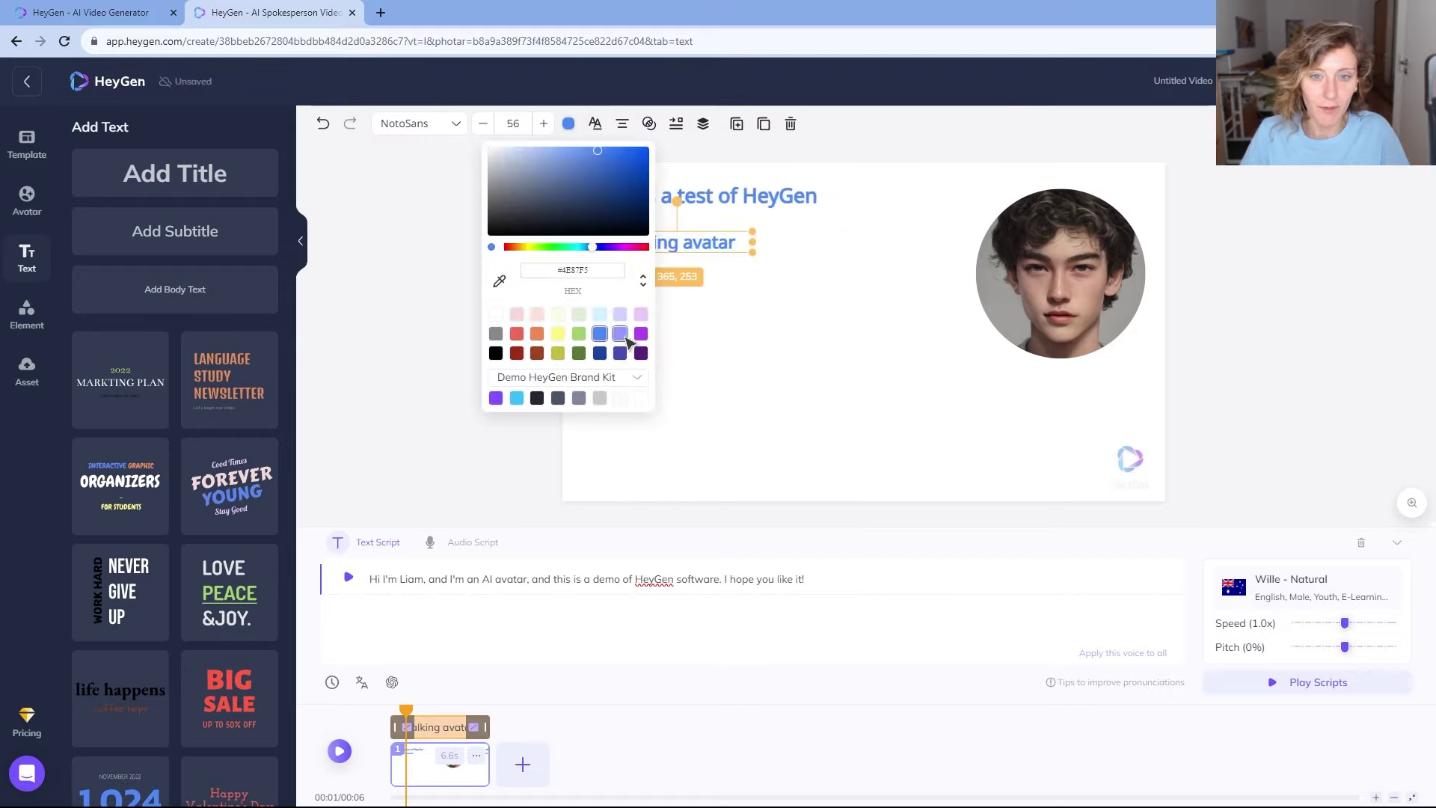
click(720, 280)
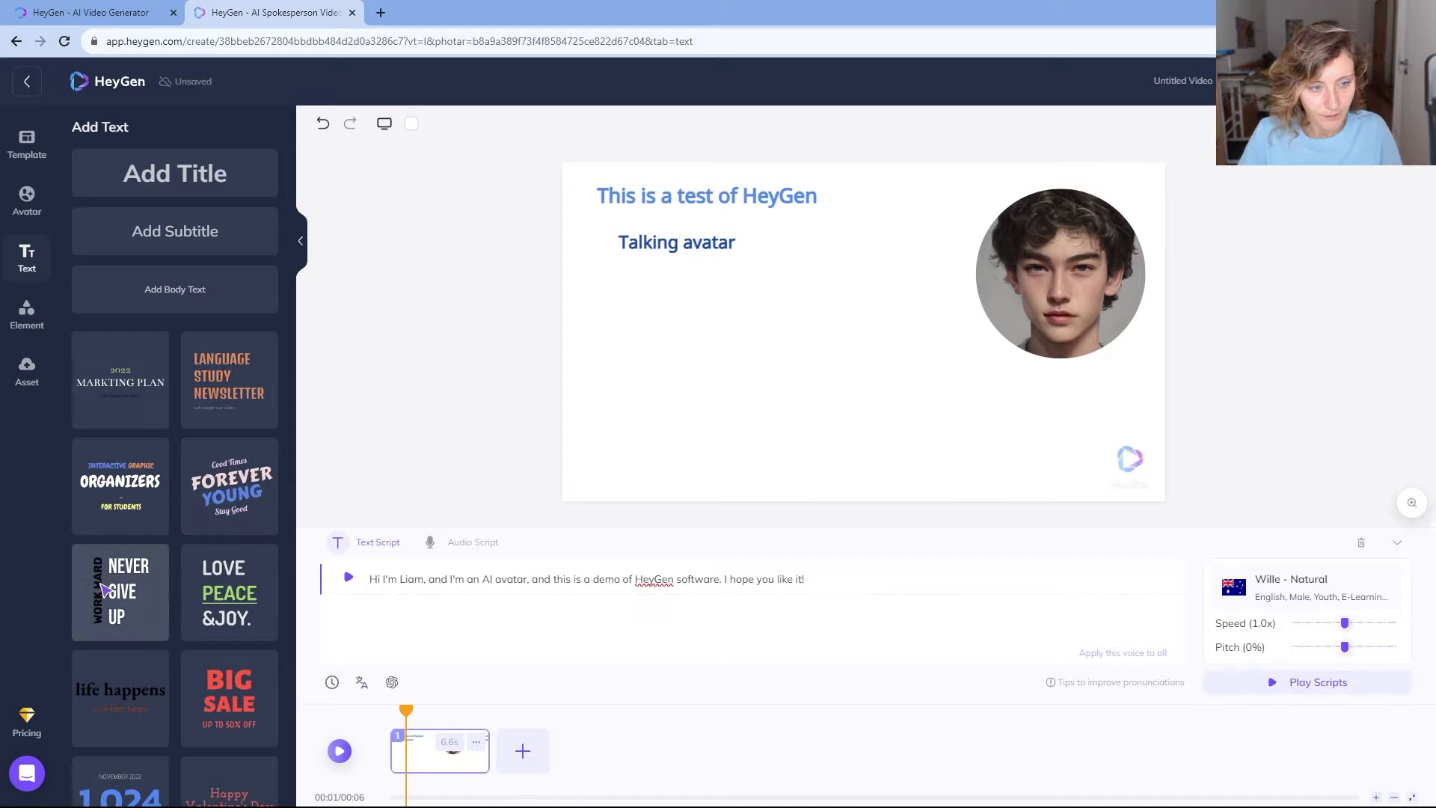
- Add the "Work Hard Never Give Up" text design, place it below the subtitle and enlarge it slightly
scroll(105, 591, down, 1)
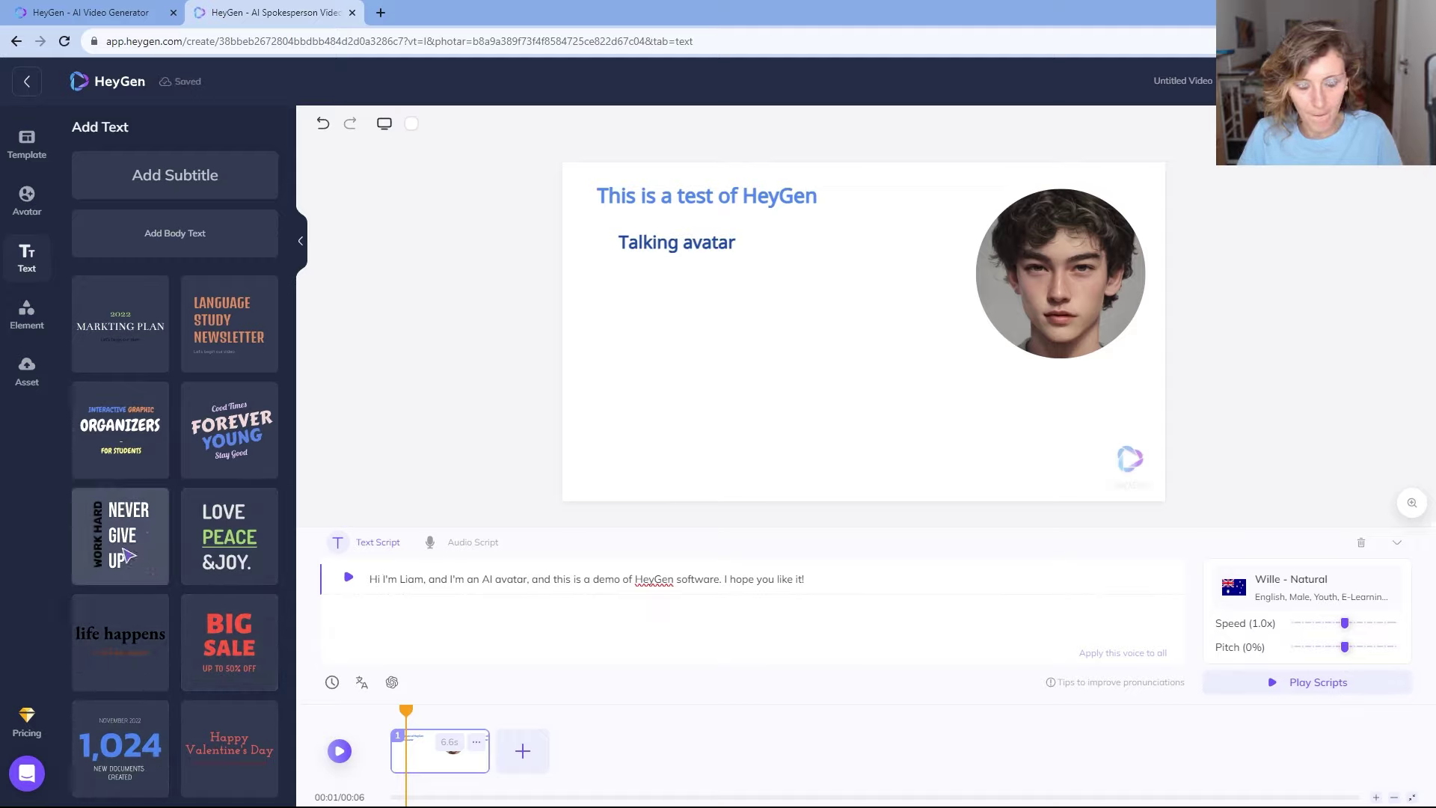
click(155, 548)
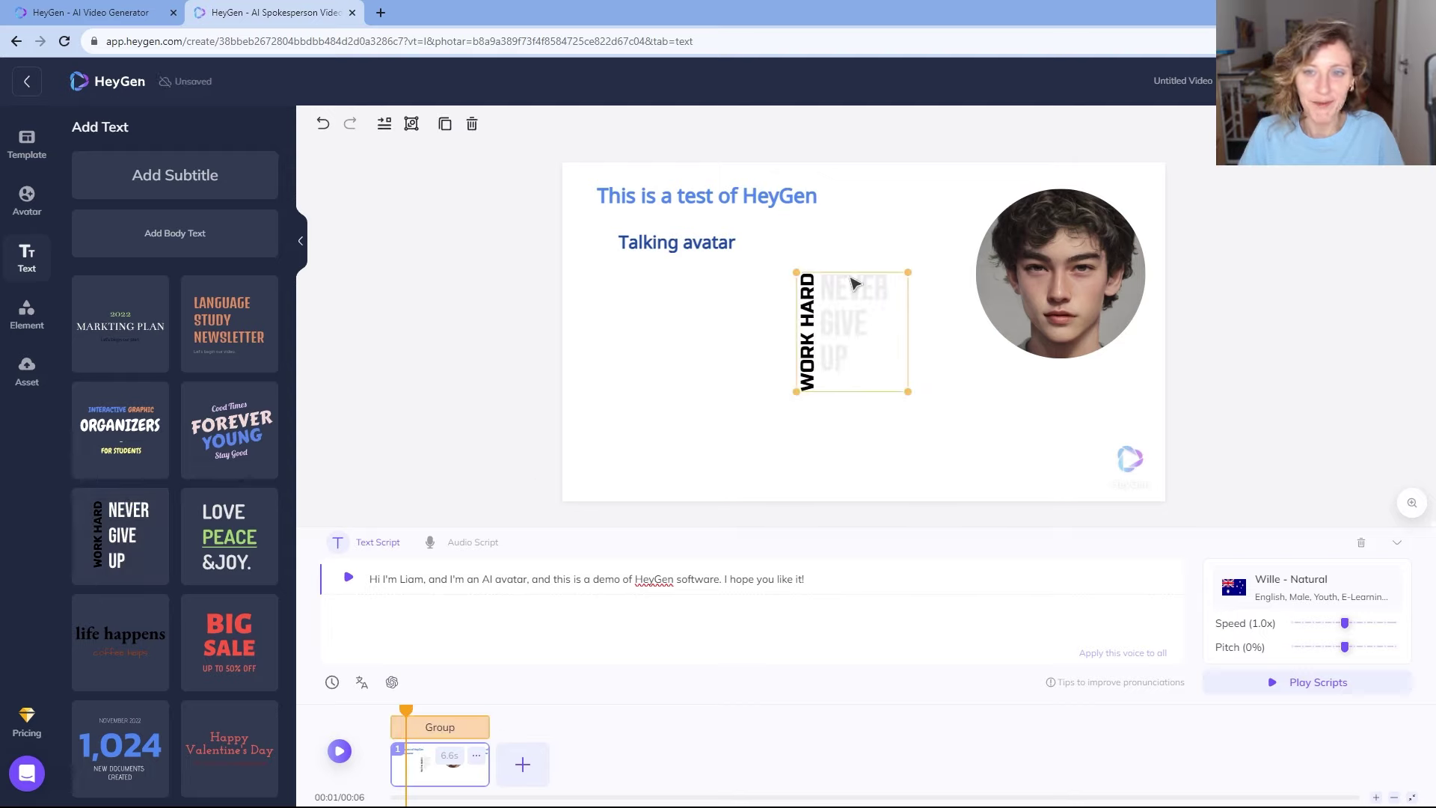
drag(855, 282, 676, 314)
drag(725, 395, 755, 425)
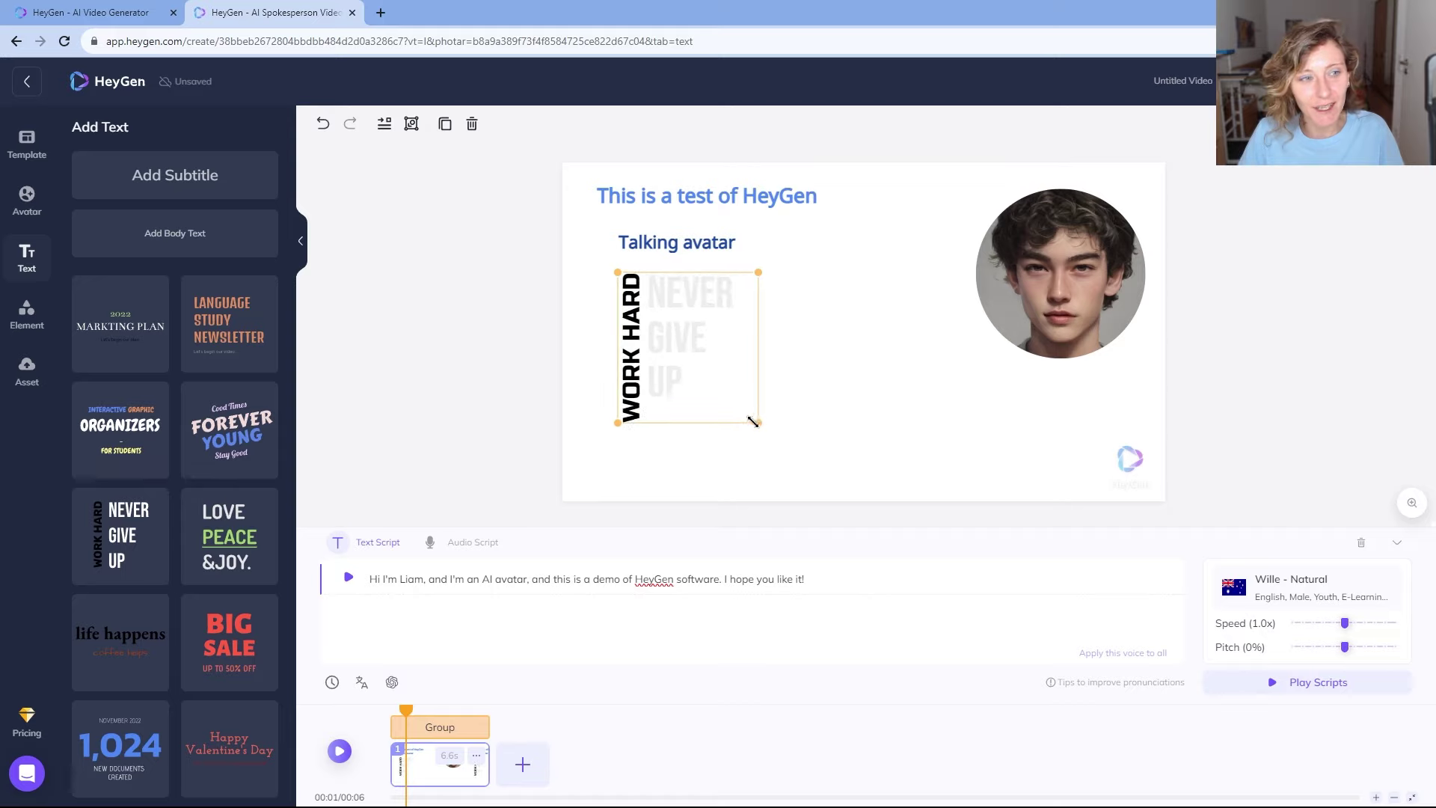
- Browse the element library, examining the frames, stickers, icons, music tracks and stock images on offer
click(27, 315)
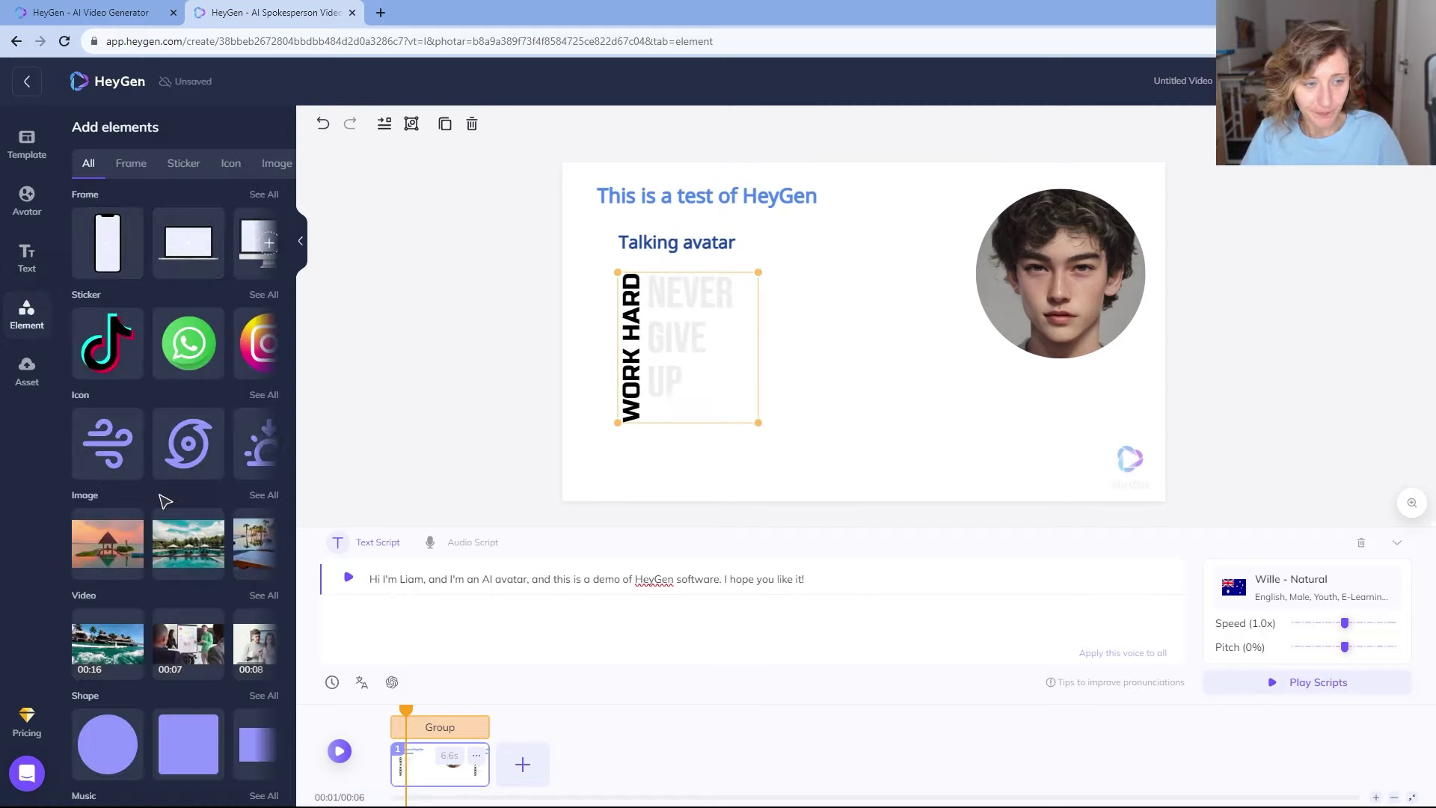
scroll(161, 500, down, 2)
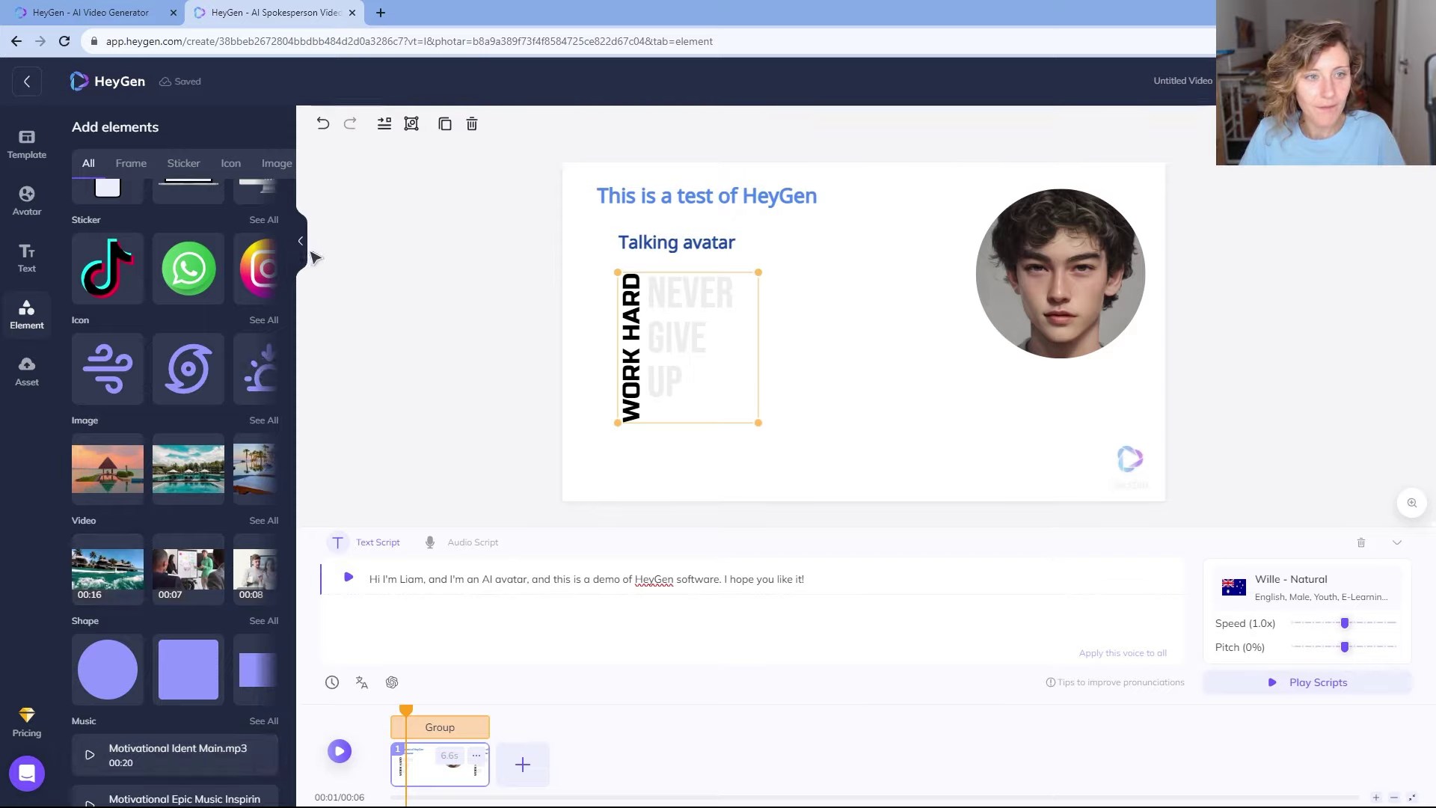
scroll(227, 424, up, 1)
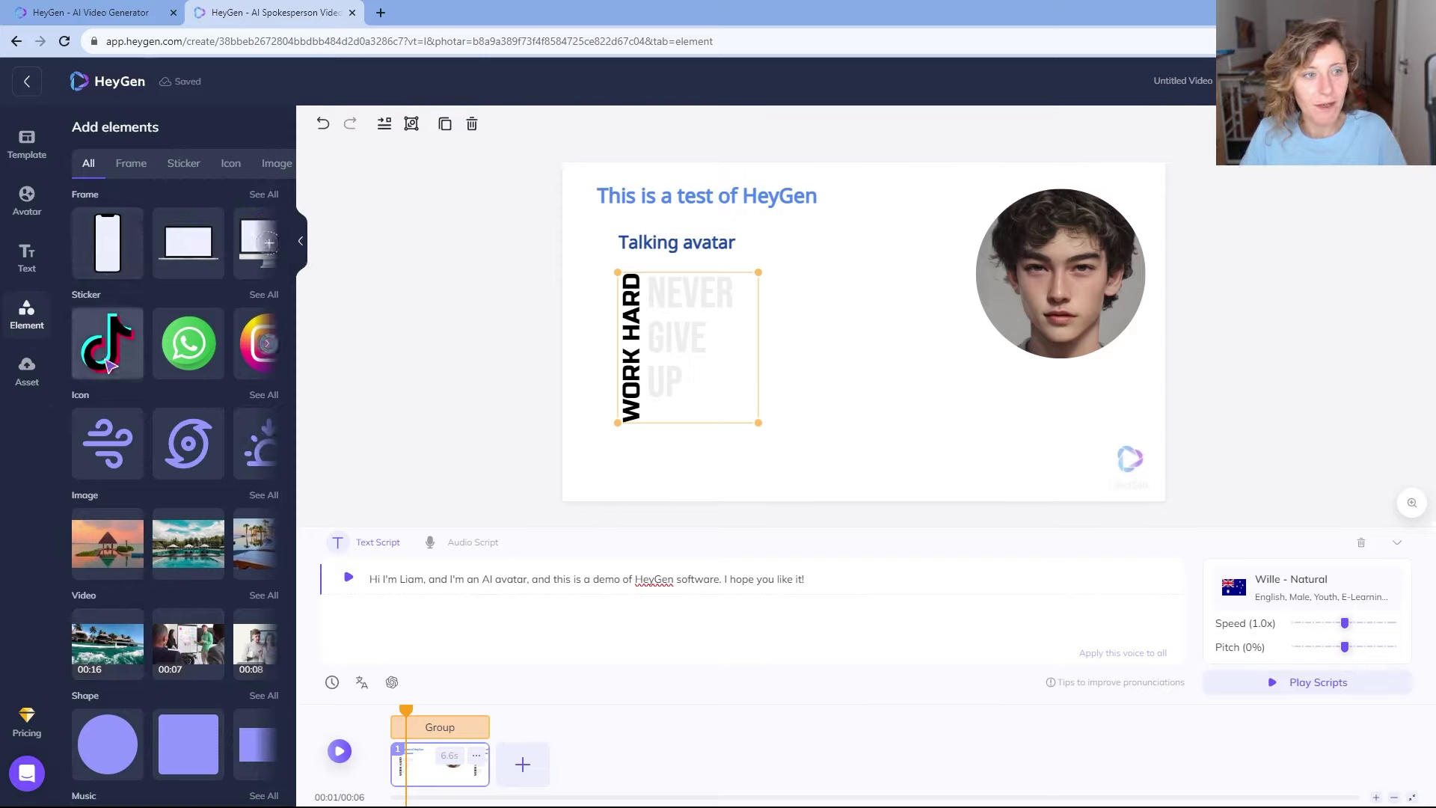
scroll(112, 374, down, 5)
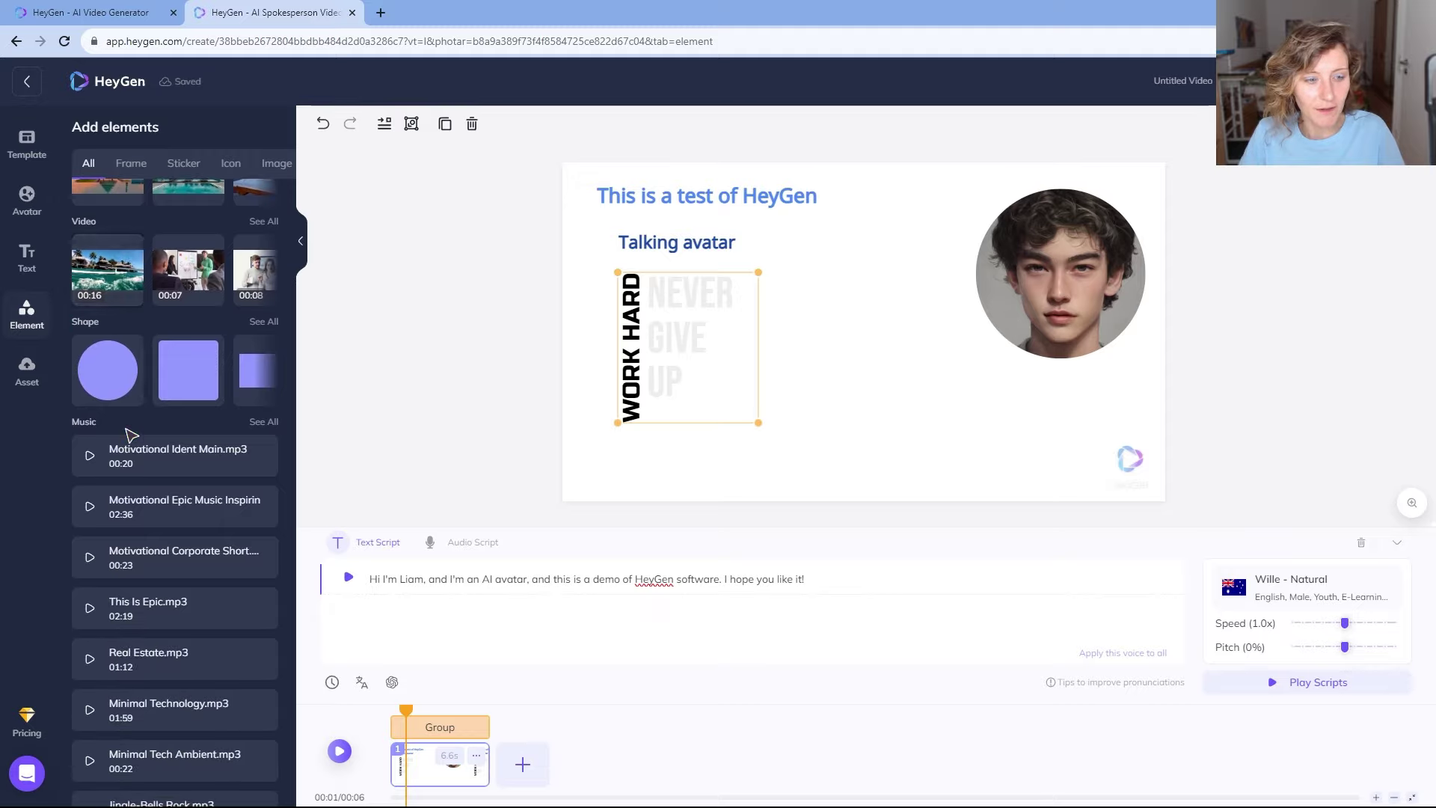
scroll(232, 591, down, 5)
scroll(212, 627, down, 17)
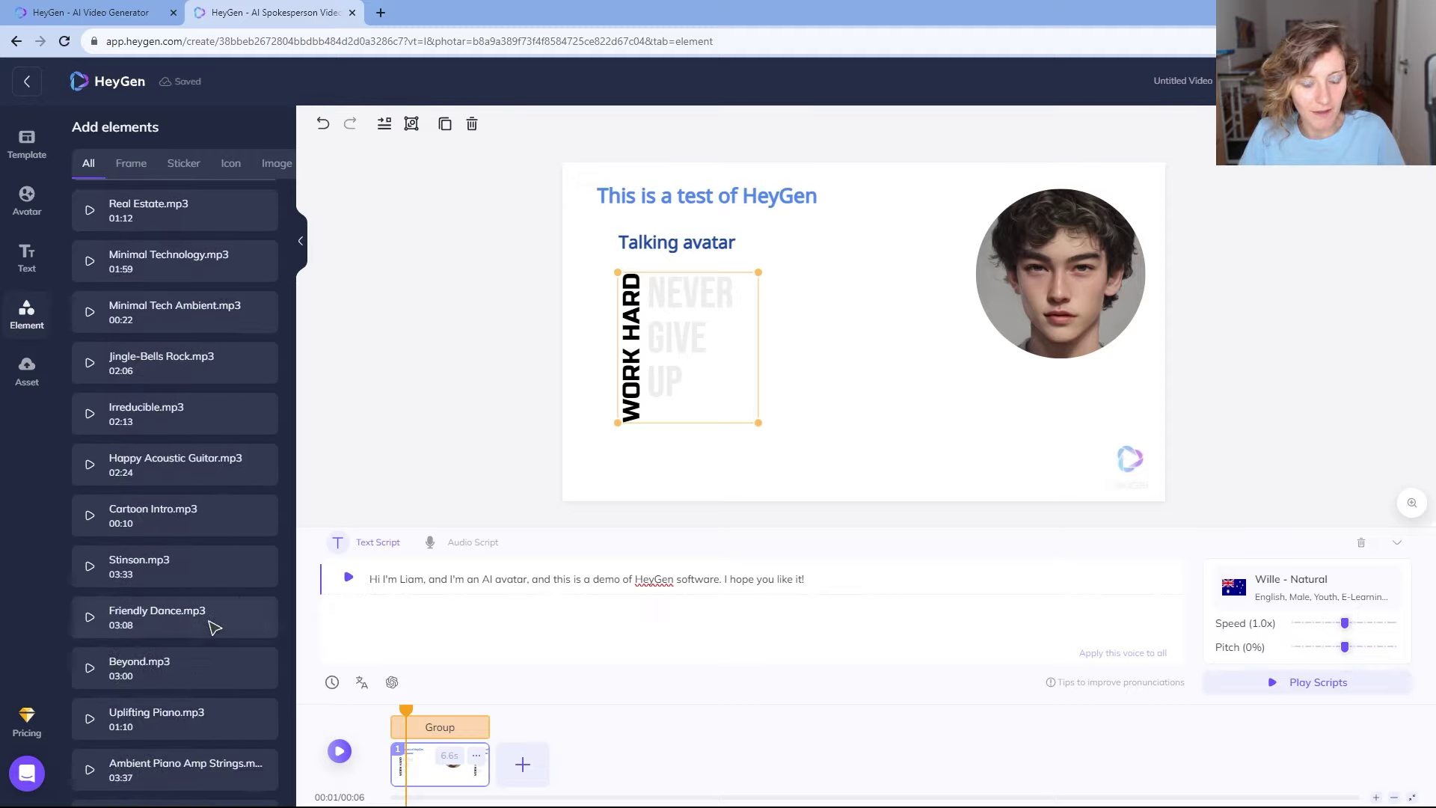
scroll(212, 627, down, 14)
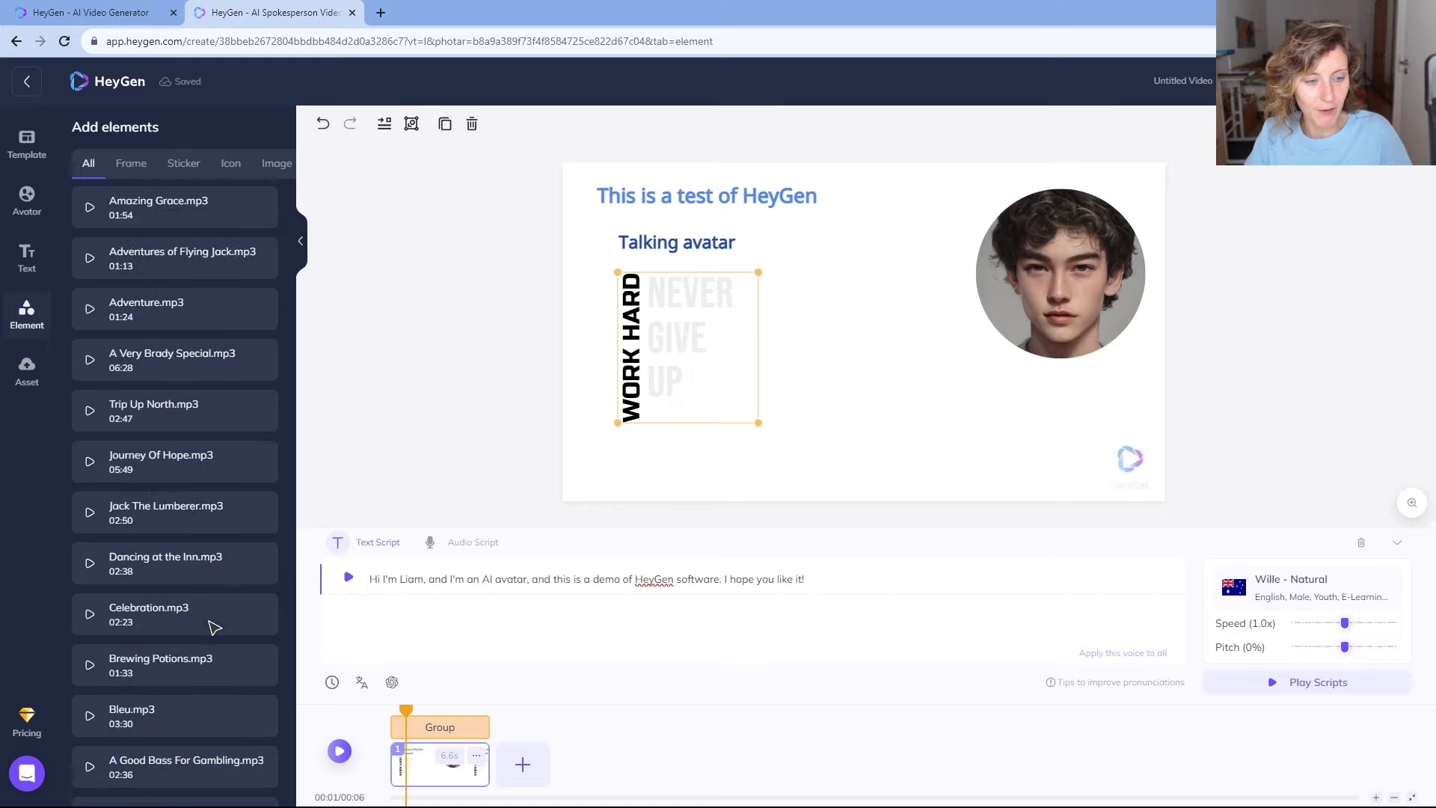
scroll(213, 627, up, 20)
scroll(213, 626, up, 15)
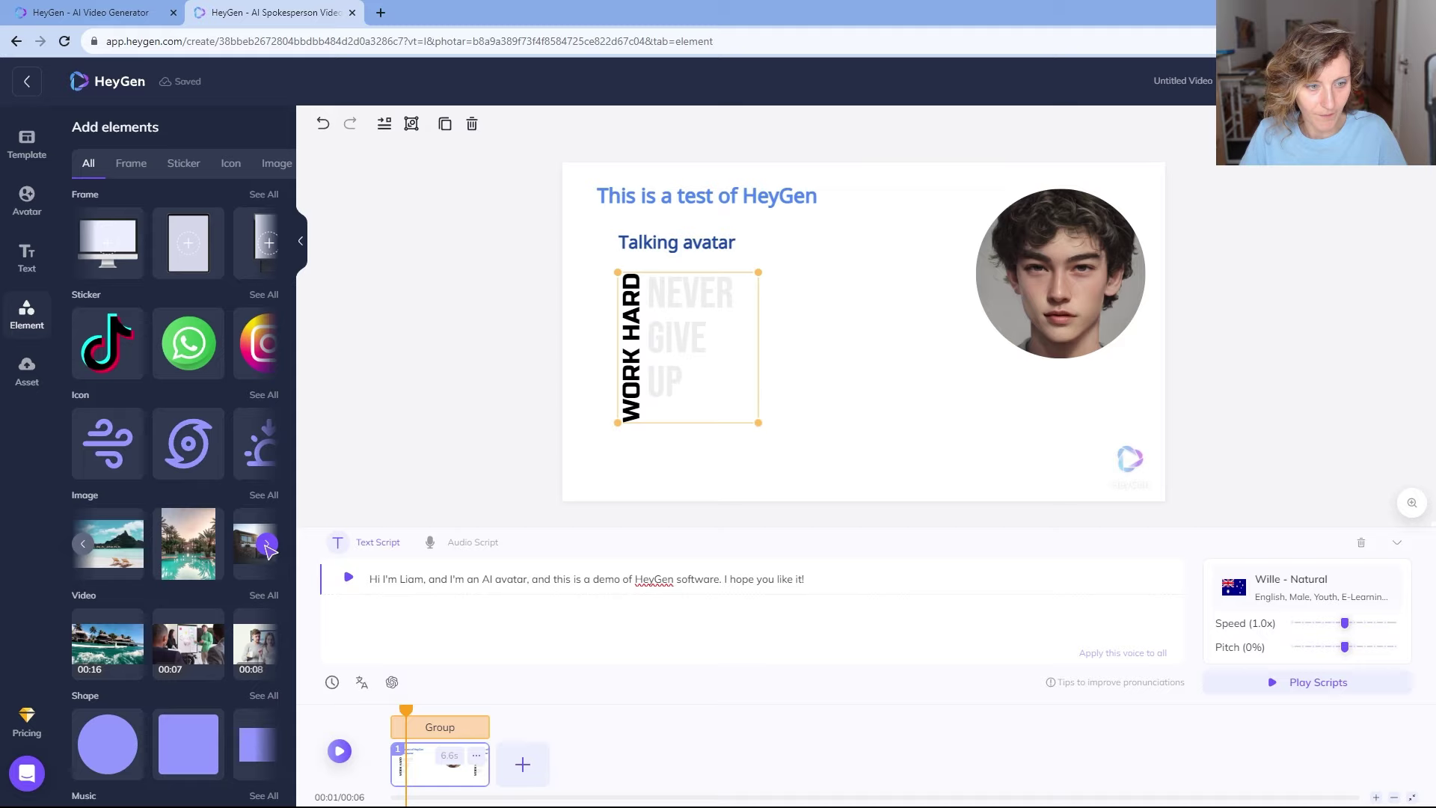
click(267, 545)
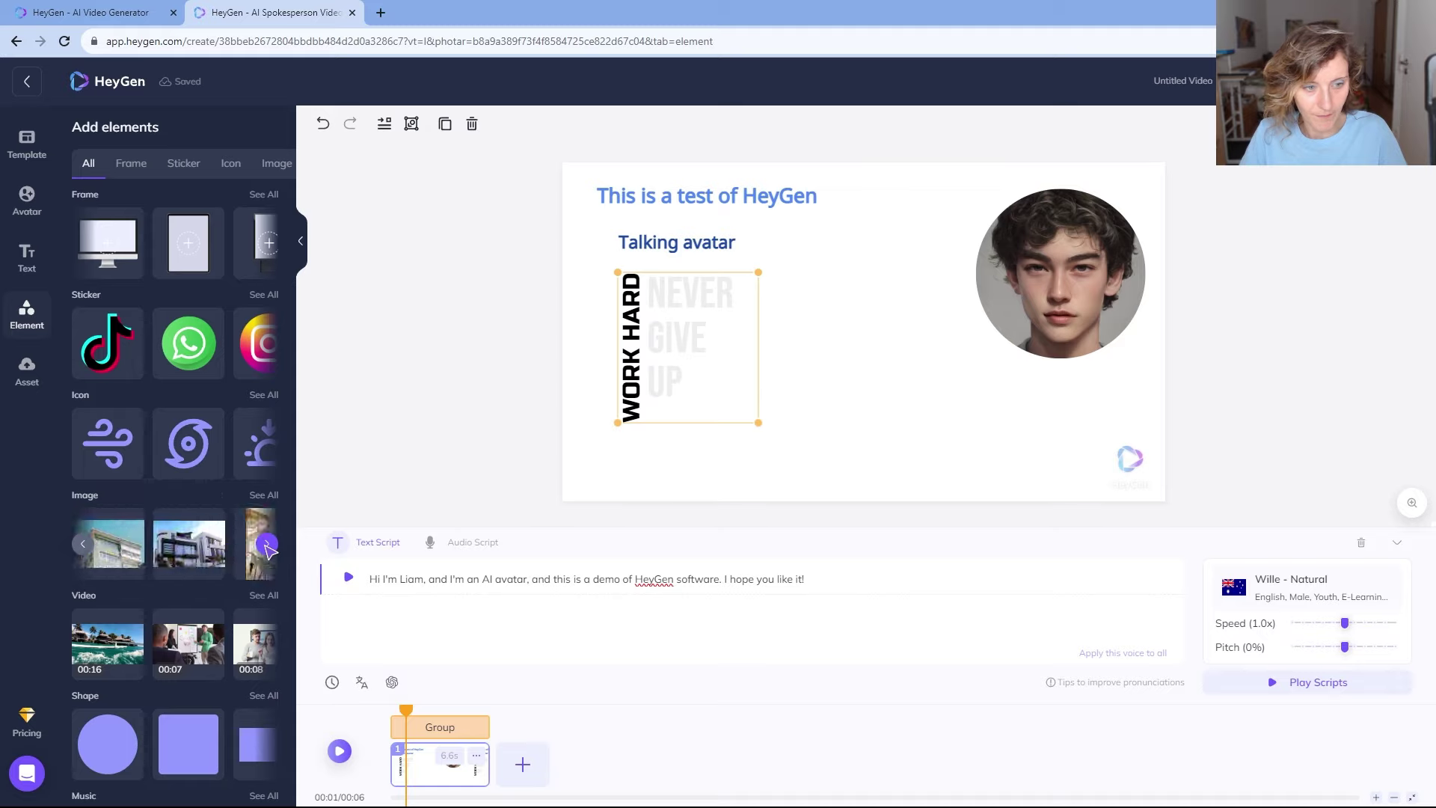
click(267, 546)
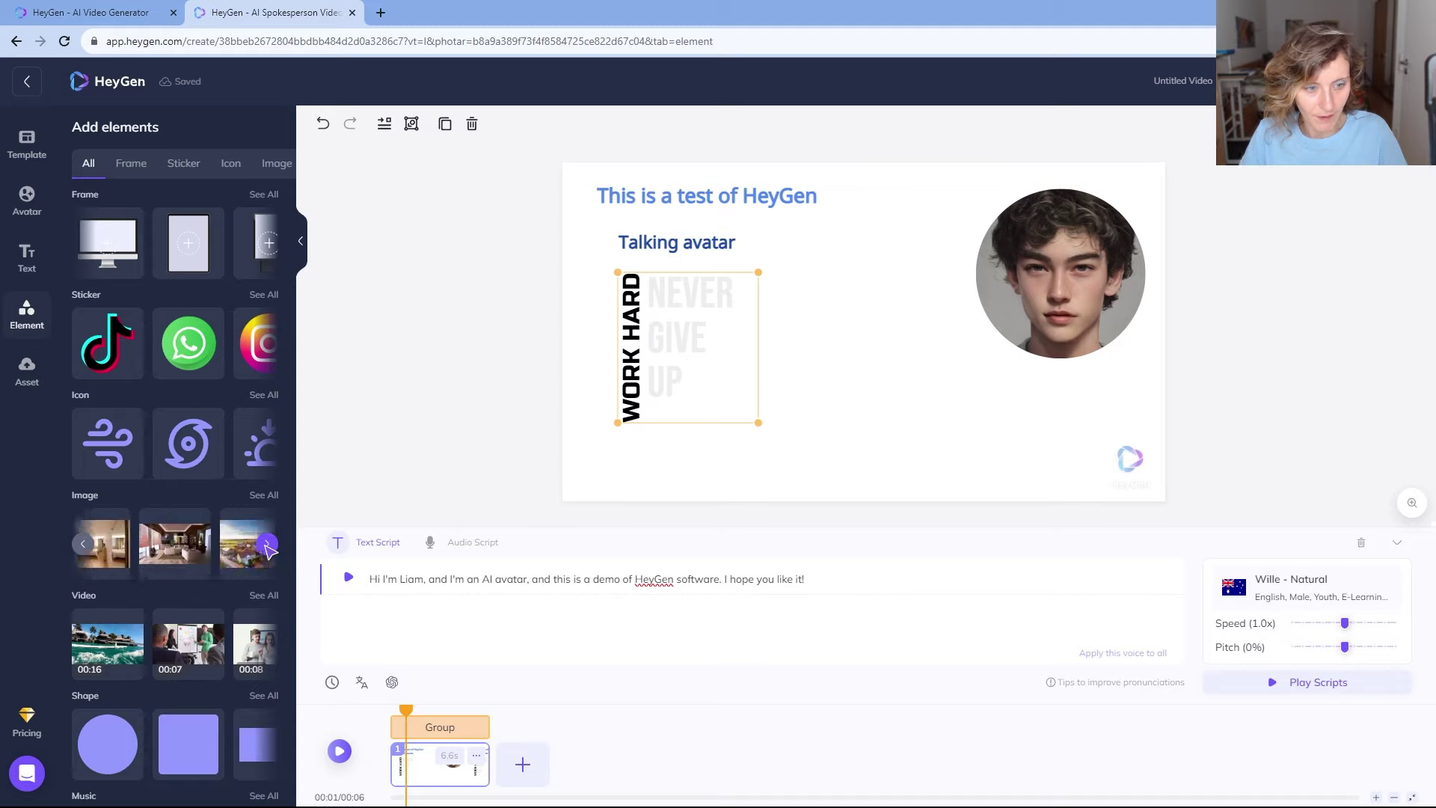
click(267, 545)
click(84, 545)
- Add a square shape below the "Talking avatar" subtitle and stretch it into a rectangle of about 1123 x 605
scroll(142, 636, down, 1)
scroll(142, 636, down, 3)
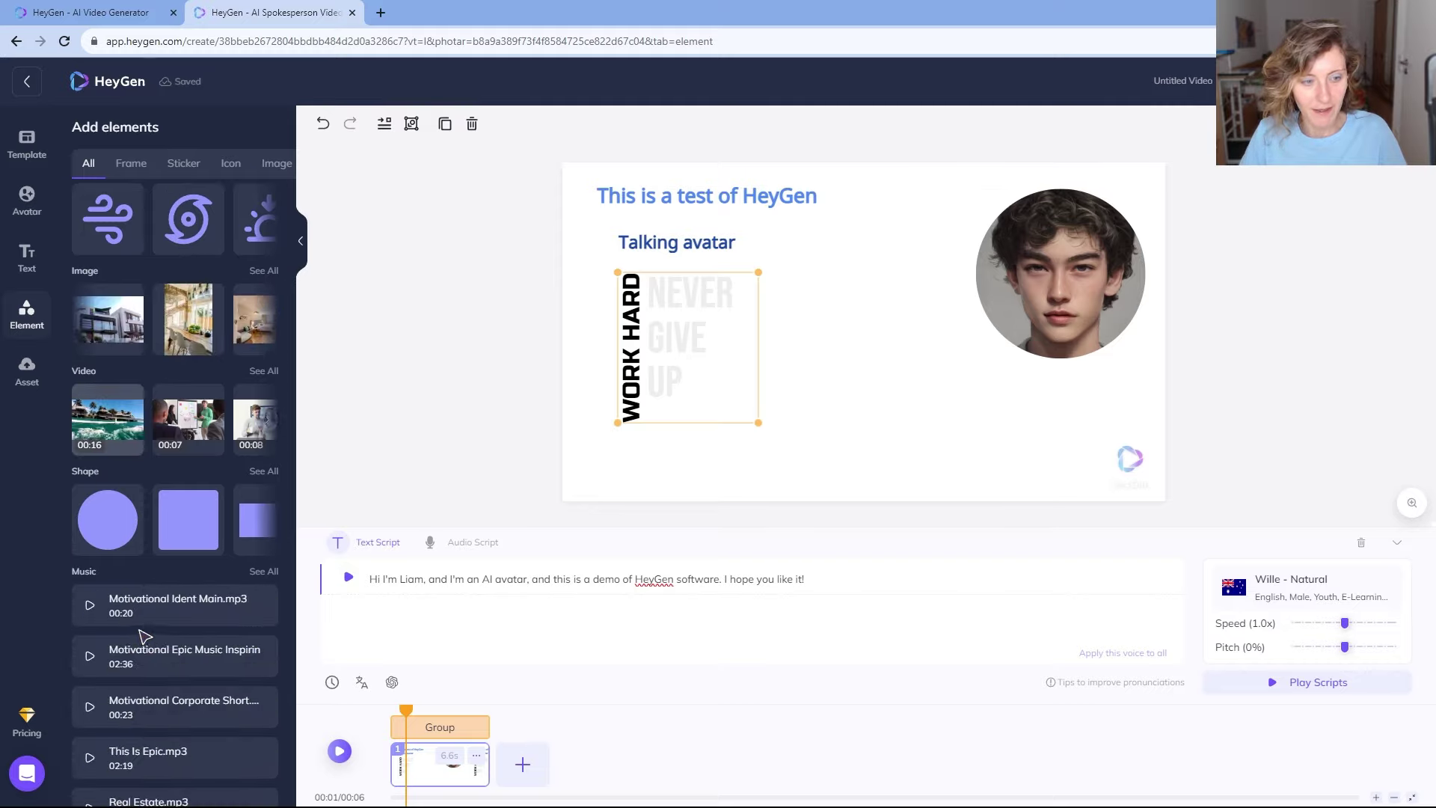
click(188, 525)
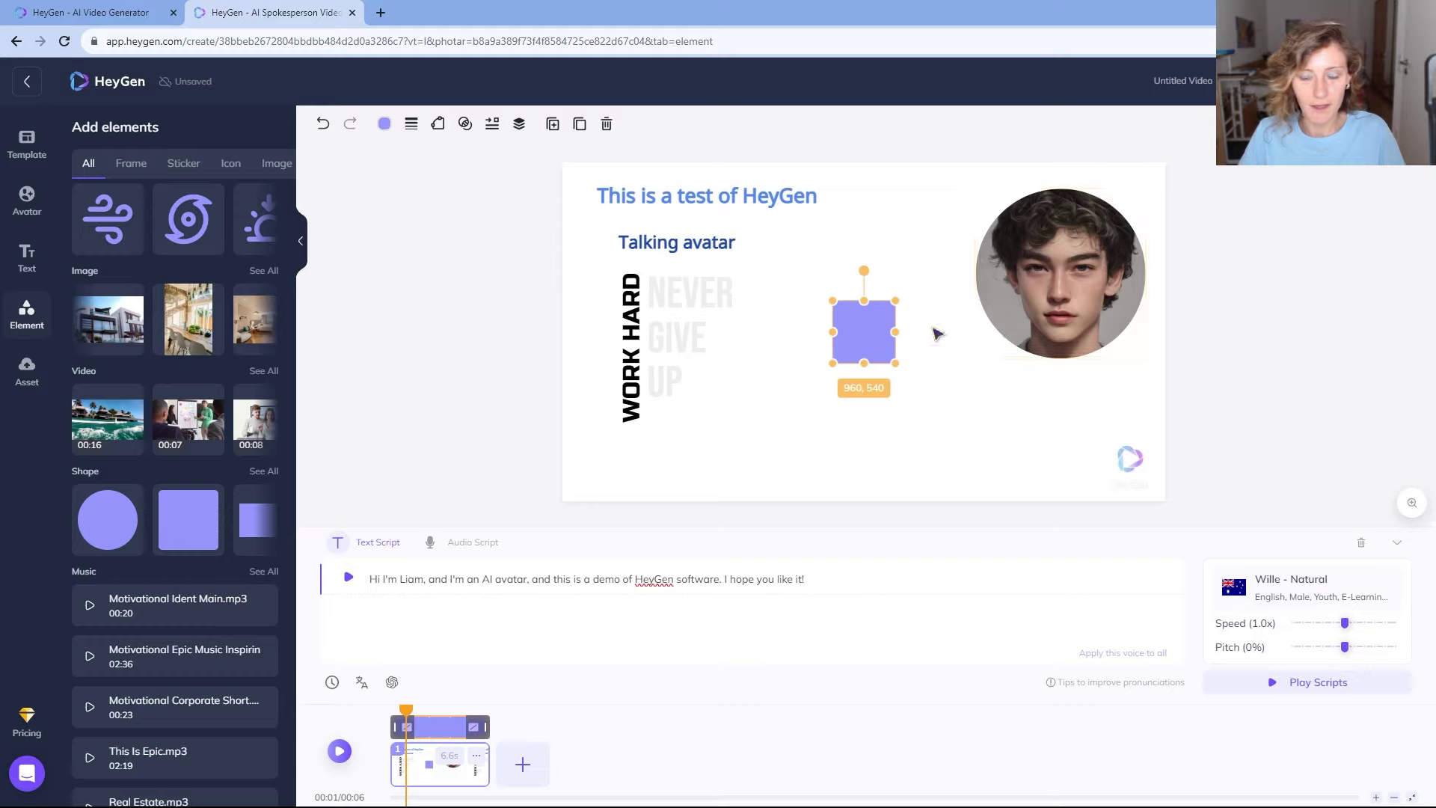
drag(832, 301, 608, 278)
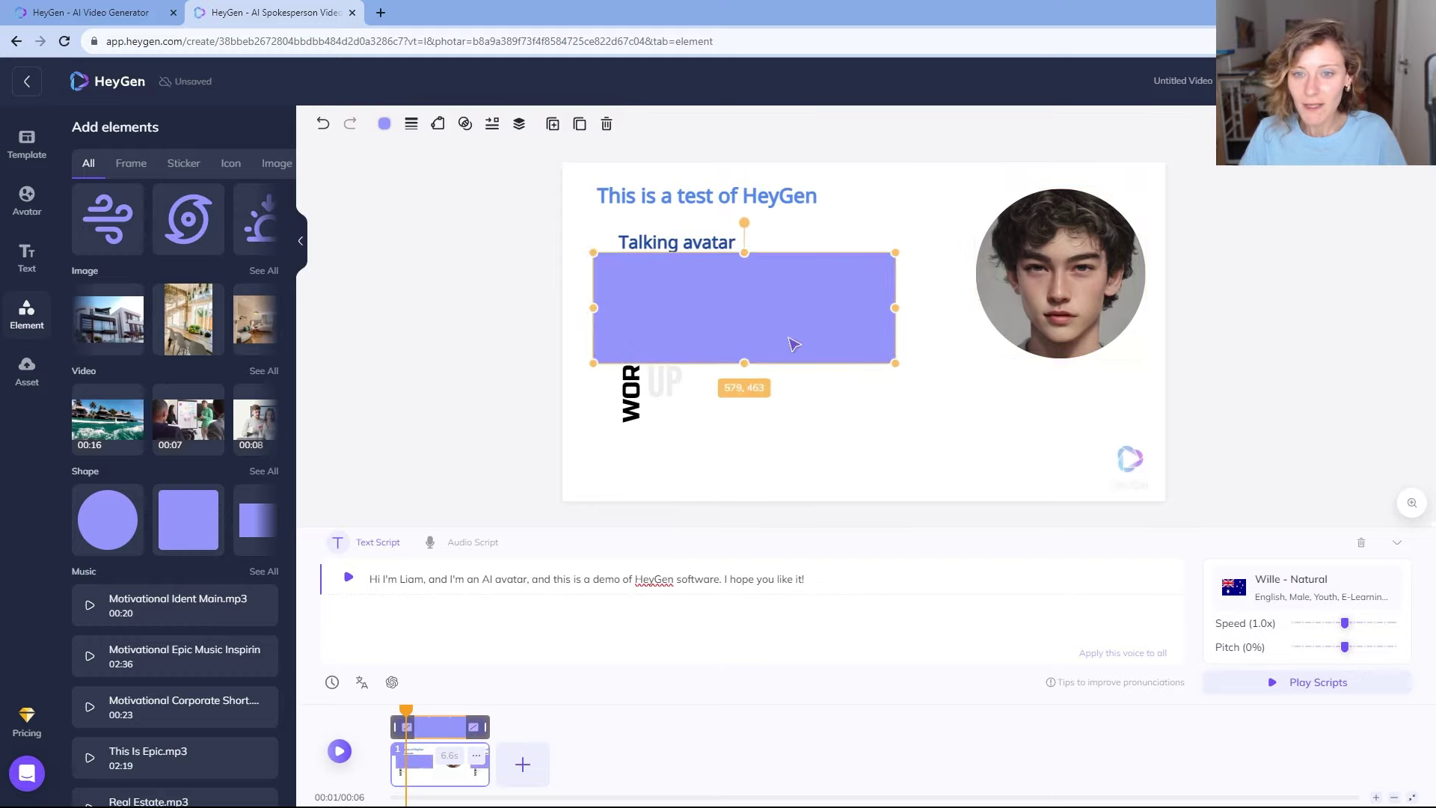
drag(793, 344, 887, 458)
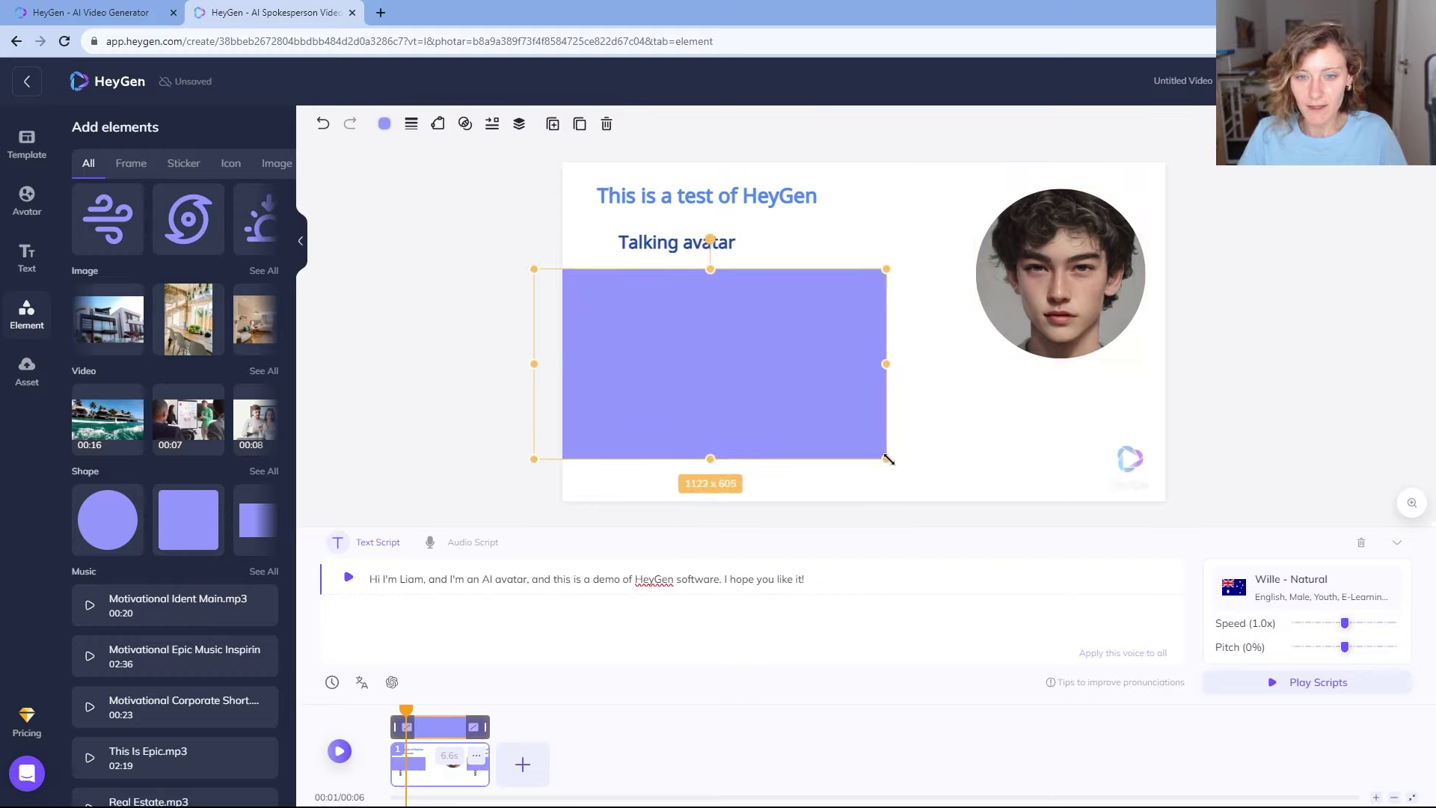
- Send the purple rectangle one layer backward
right_click(753, 358)
mouse_move(822, 421)
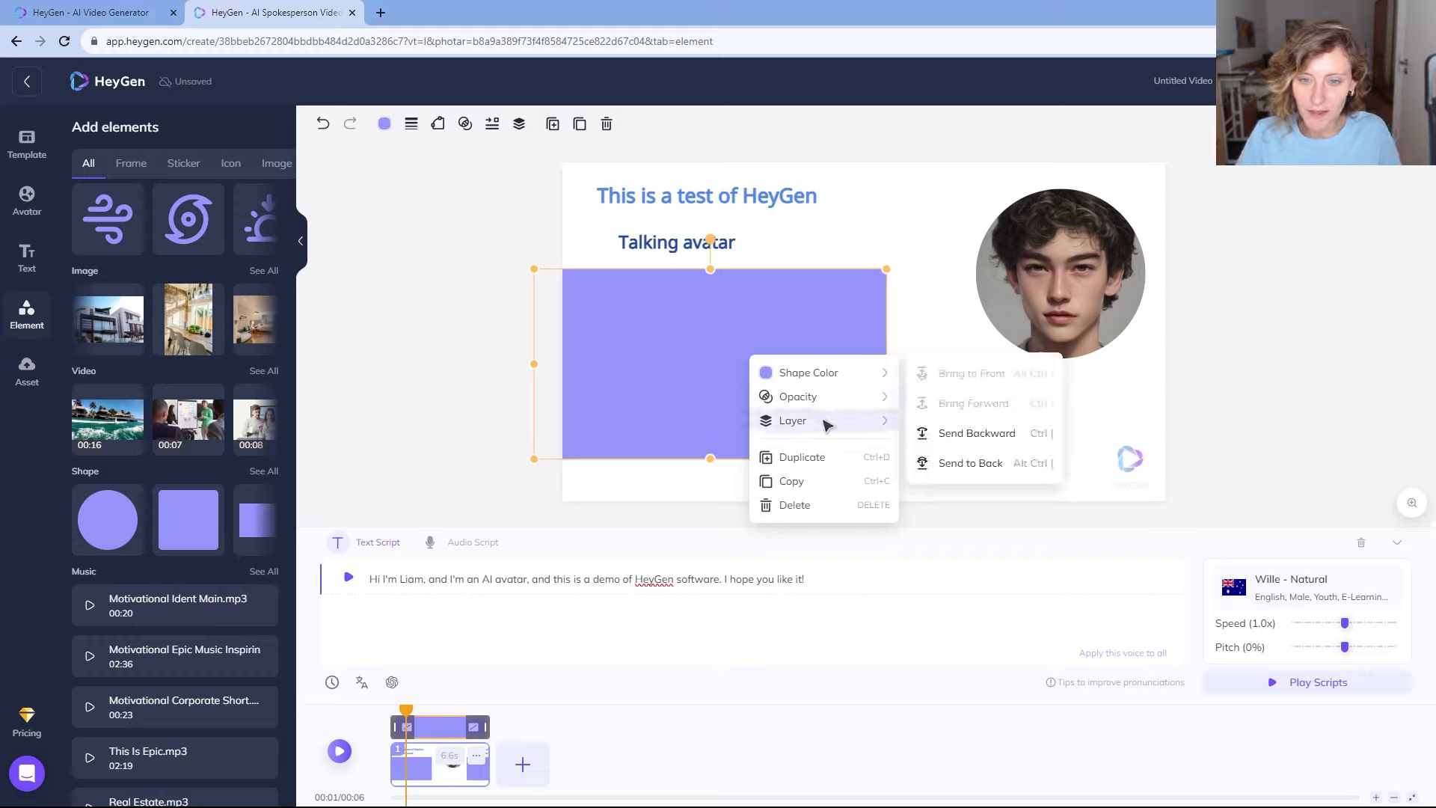
click(950, 433)
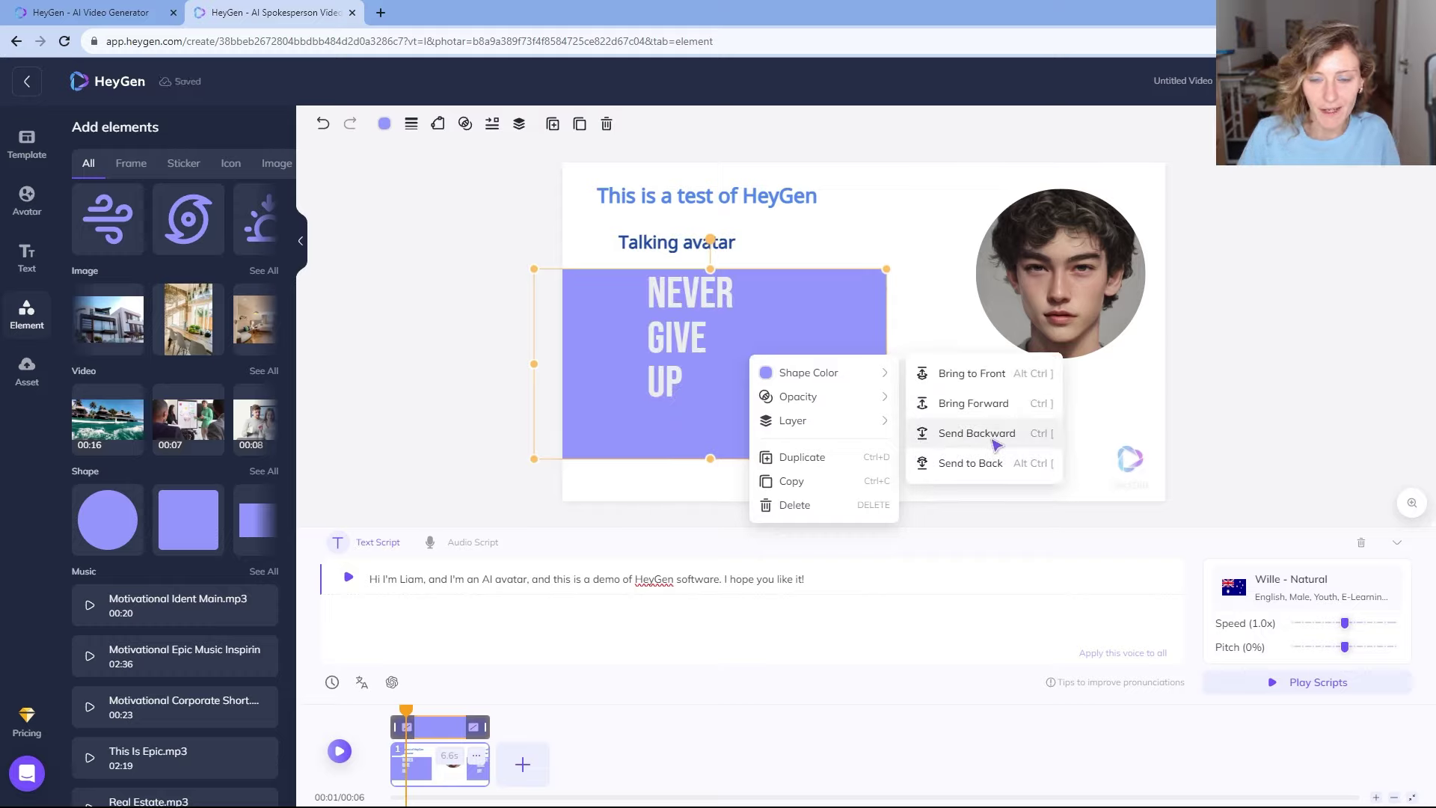
mouse_move(830, 378)
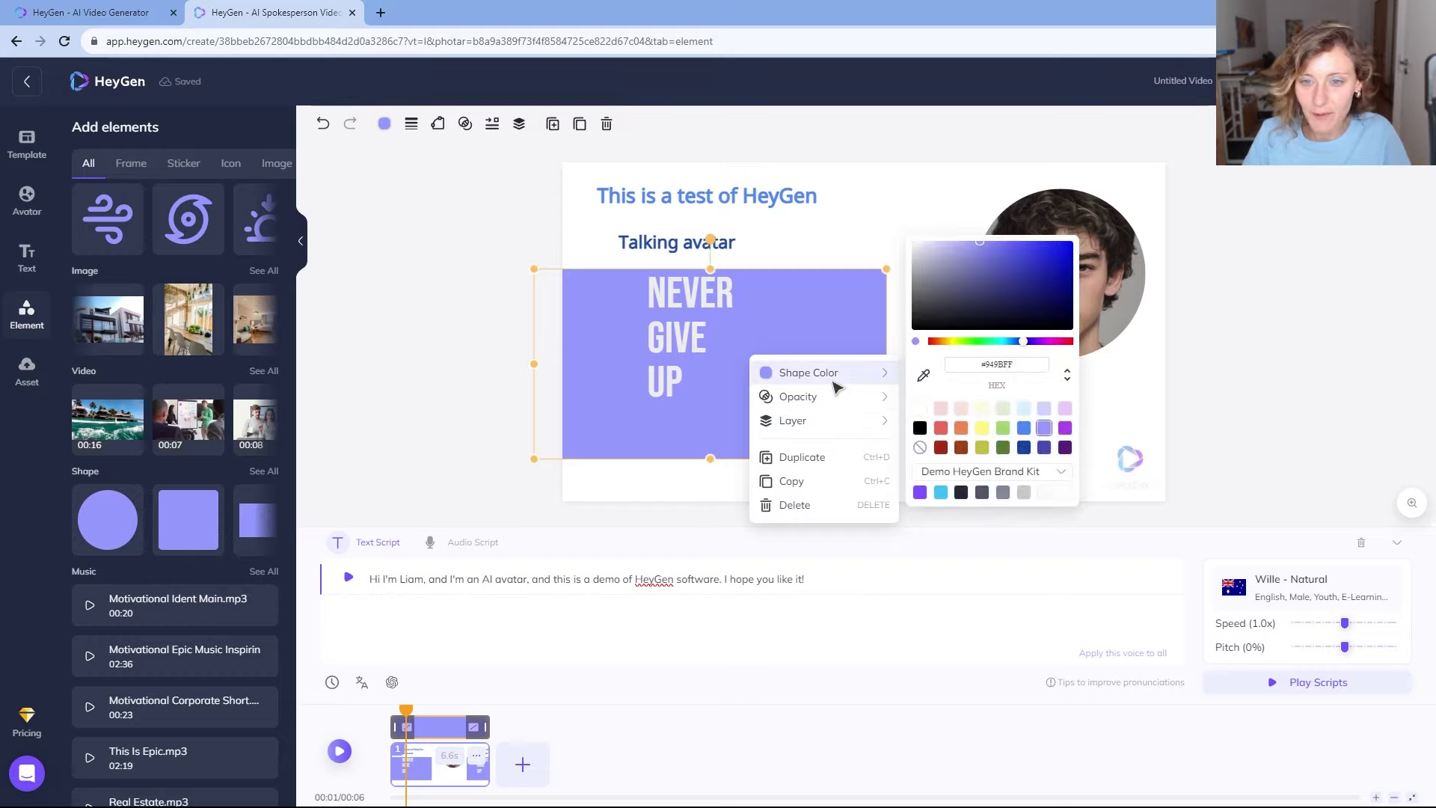
- Move the "NEVER GIVE UP" and "WORK HARD" texts beside the rectangle's right edge and place the rectangle below the subtitle, partly off the slide's left edge
click(680, 311)
drag(681, 310, 933, 378)
click(622, 380)
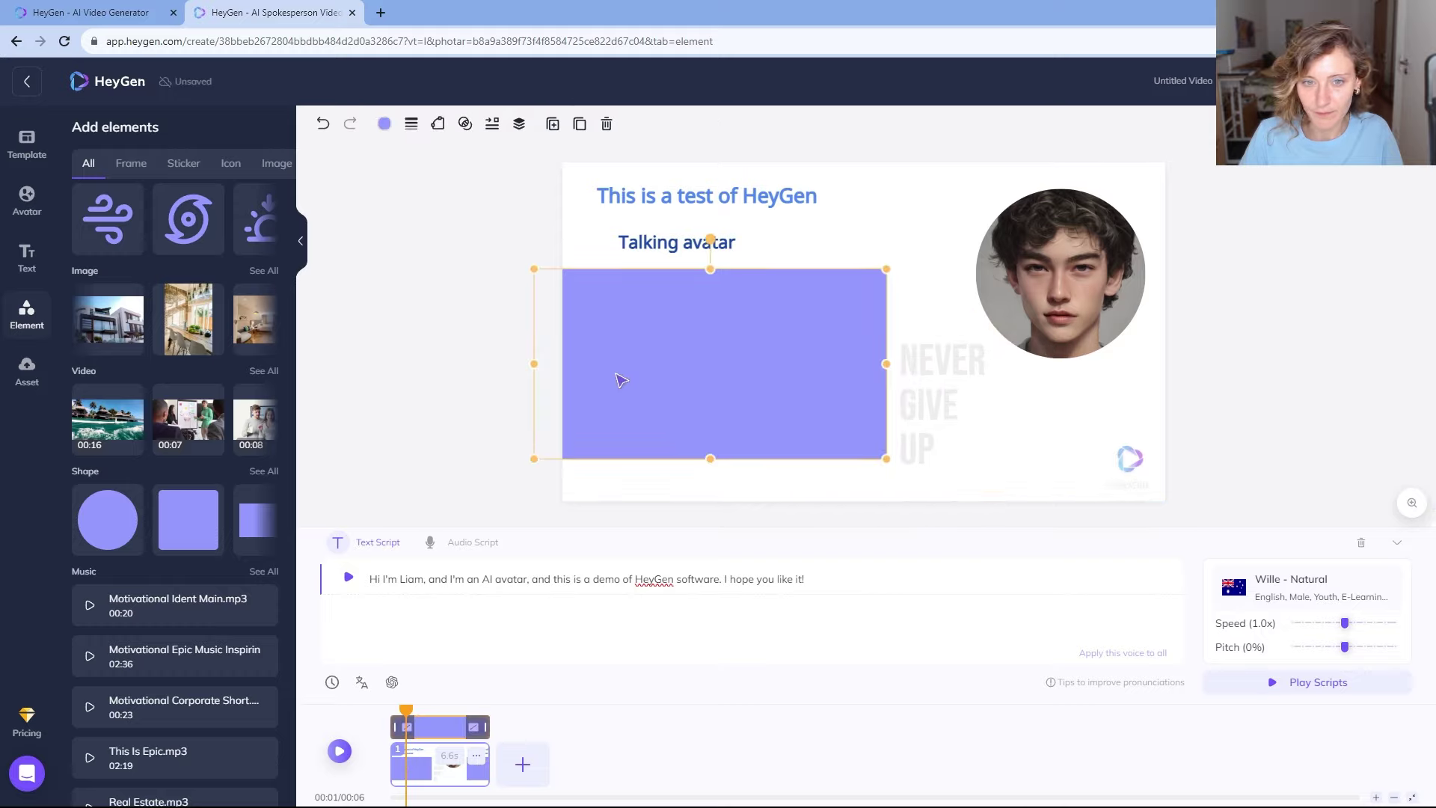
drag(621, 380, 599, 541)
drag(636, 389, 886, 416)
drag(837, 462, 816, 314)
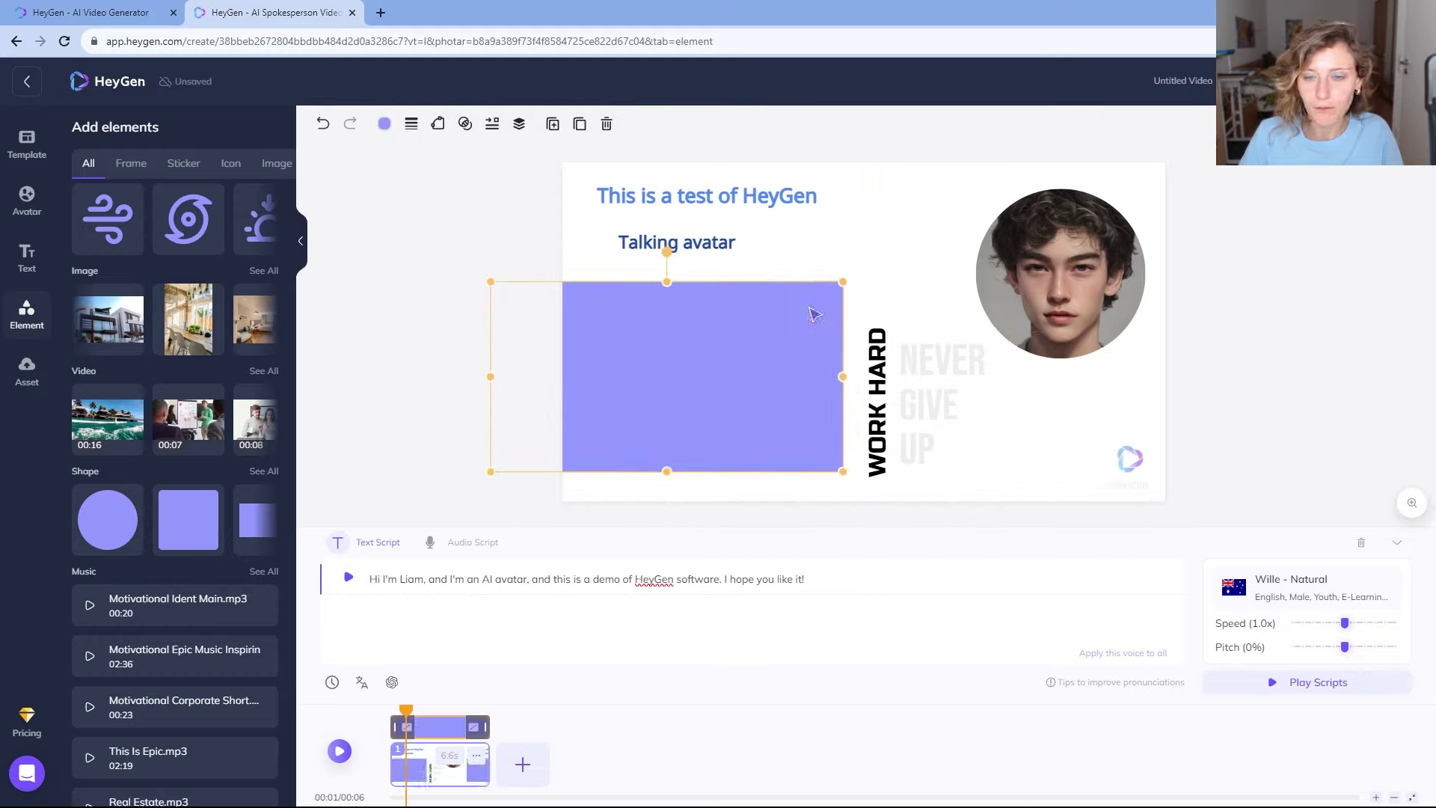
- Bring the "WORK HARD" text to the front and place it on the left part of the purple rectangle
mouse_move(898, 393)
mouse_down()
mouse_move(834, 385)
mouse_move(890, 385)
mouse_up()
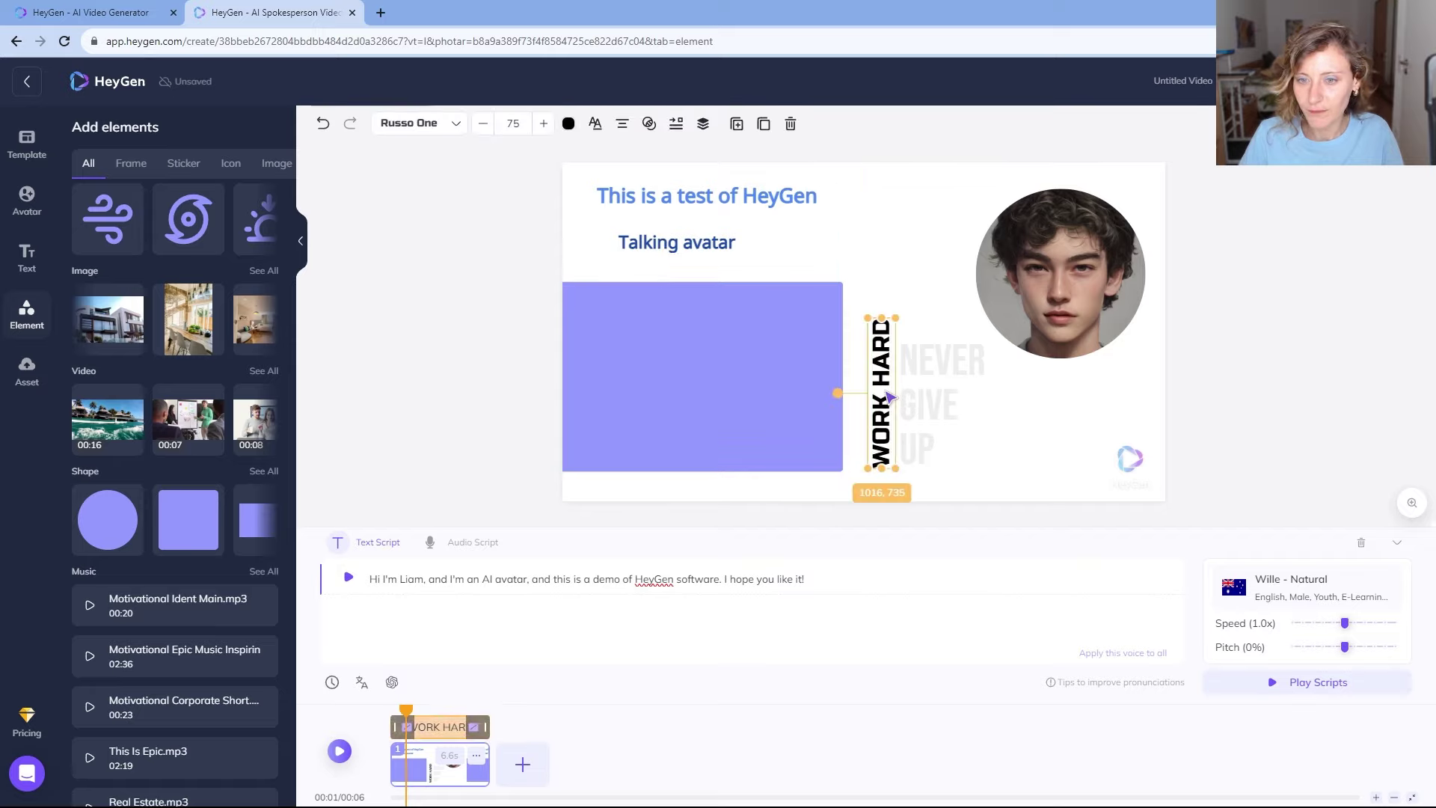
right_click(886, 389)
click(887, 391)
right_click(883, 377)
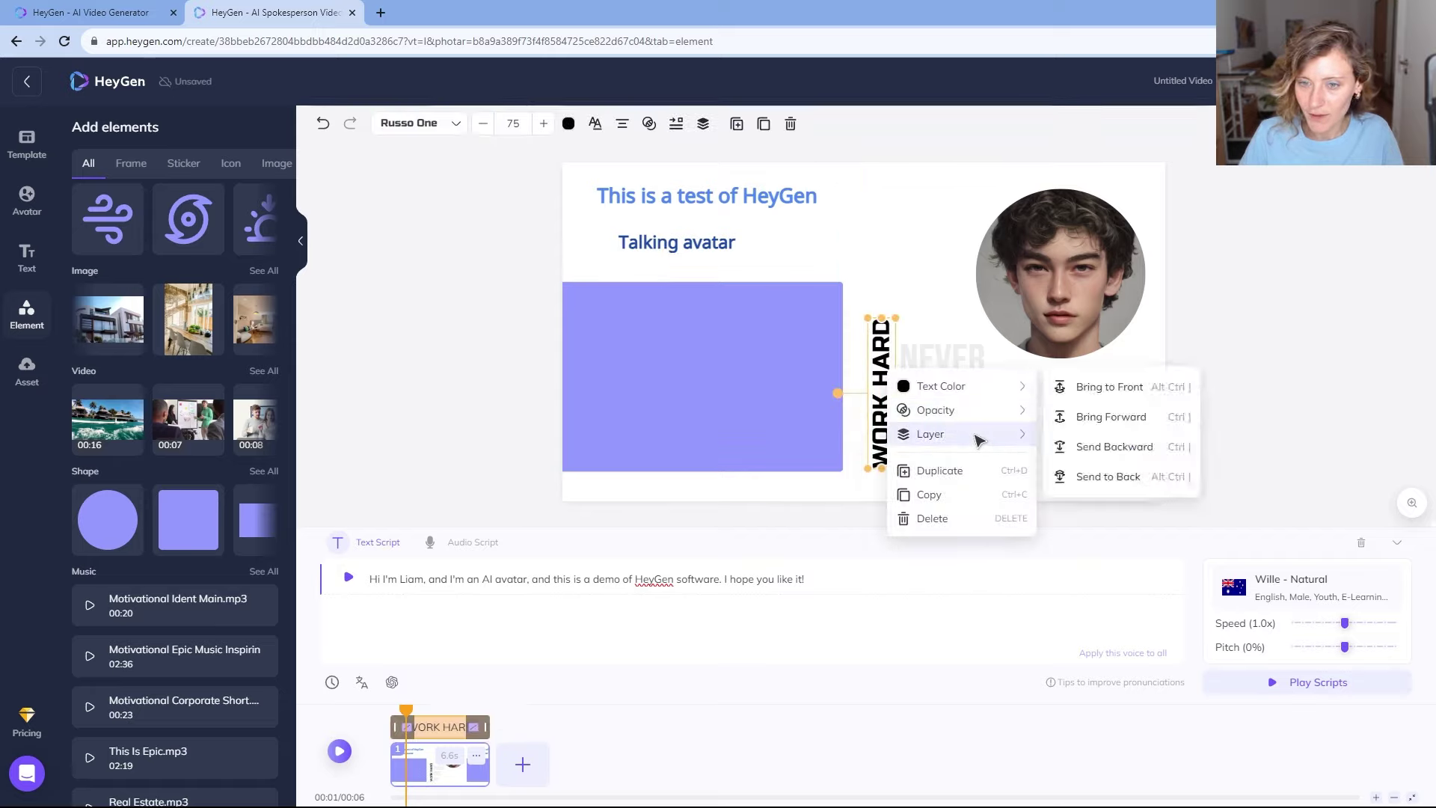
right_click(1003, 446)
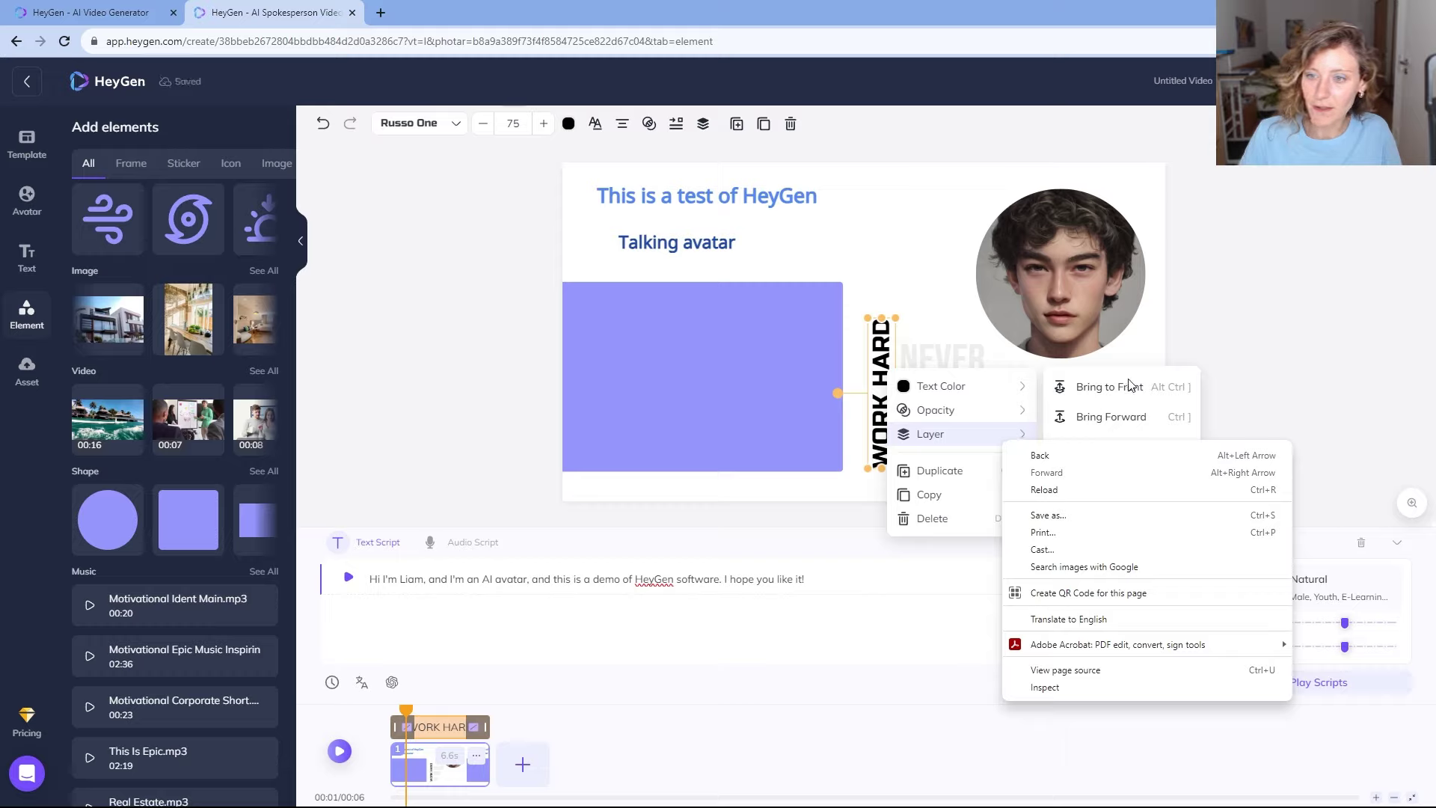
click(1130, 385)
click(1126, 387)
drag(885, 345, 607, 329)
- Bring the "NEVER GIVE UP" text to the front and place it on the rectangle beside "WORK HARD"
click(918, 389)
right_click(921, 371)
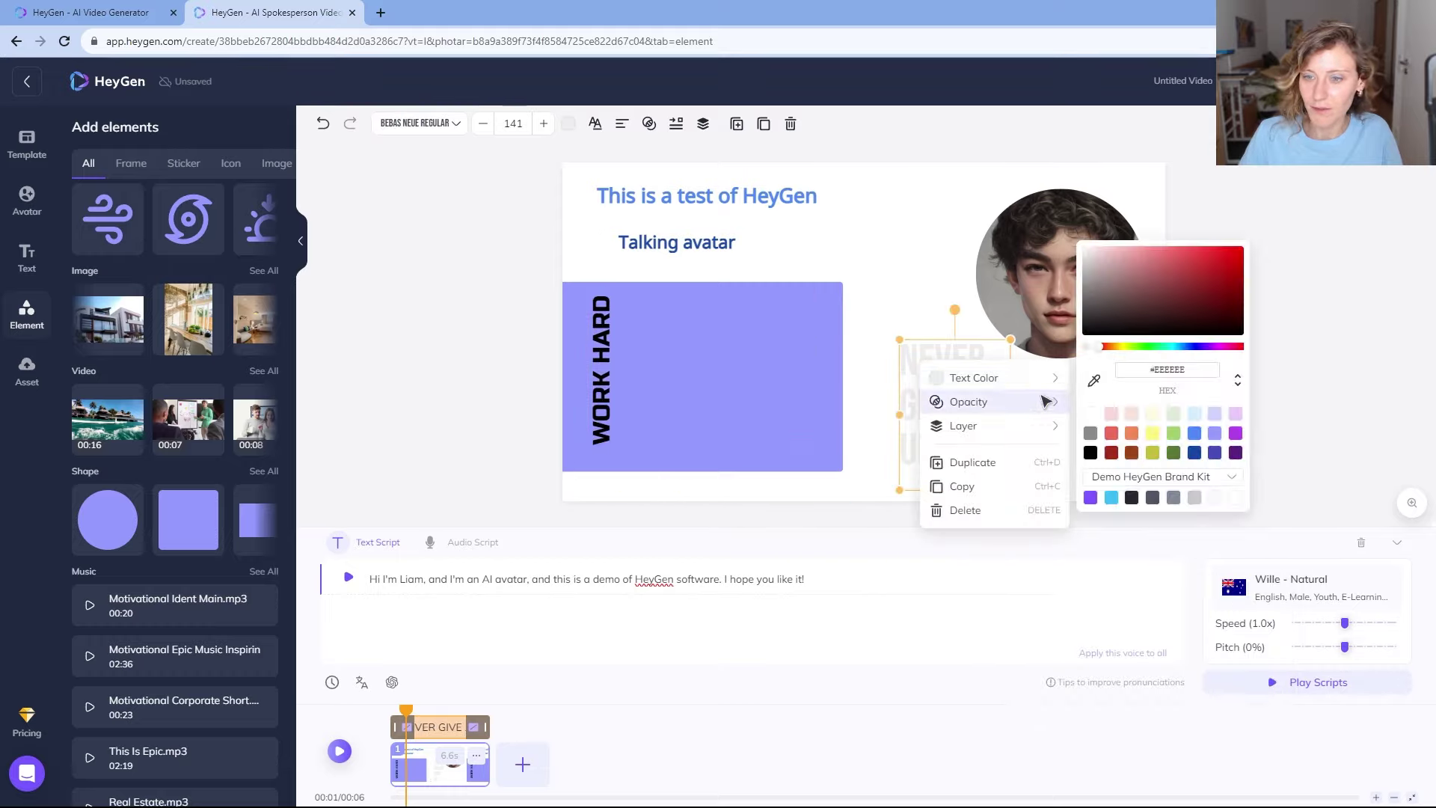
mouse_move(1061, 437)
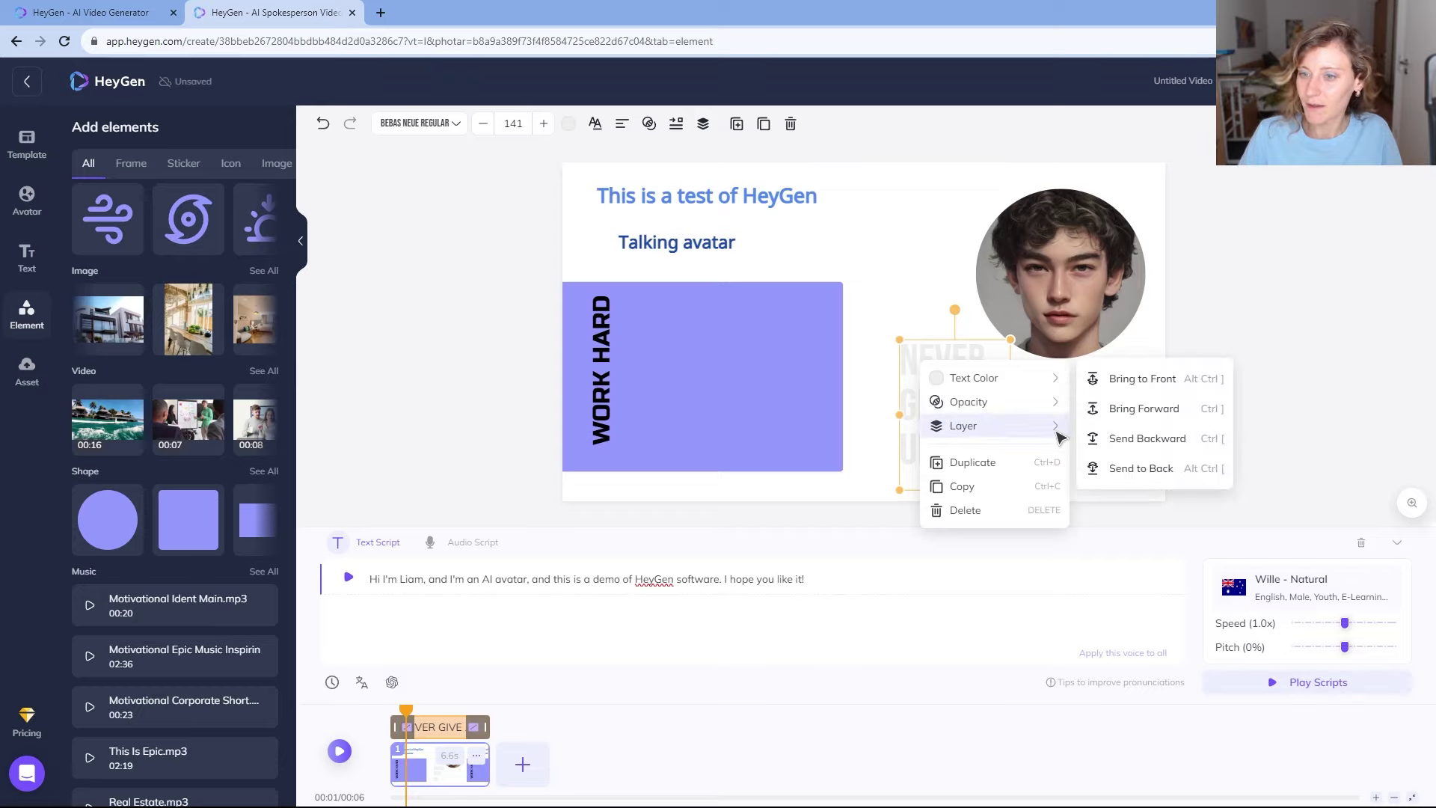
click(1126, 378)
drag(930, 351, 668, 309)
click(911, 321)
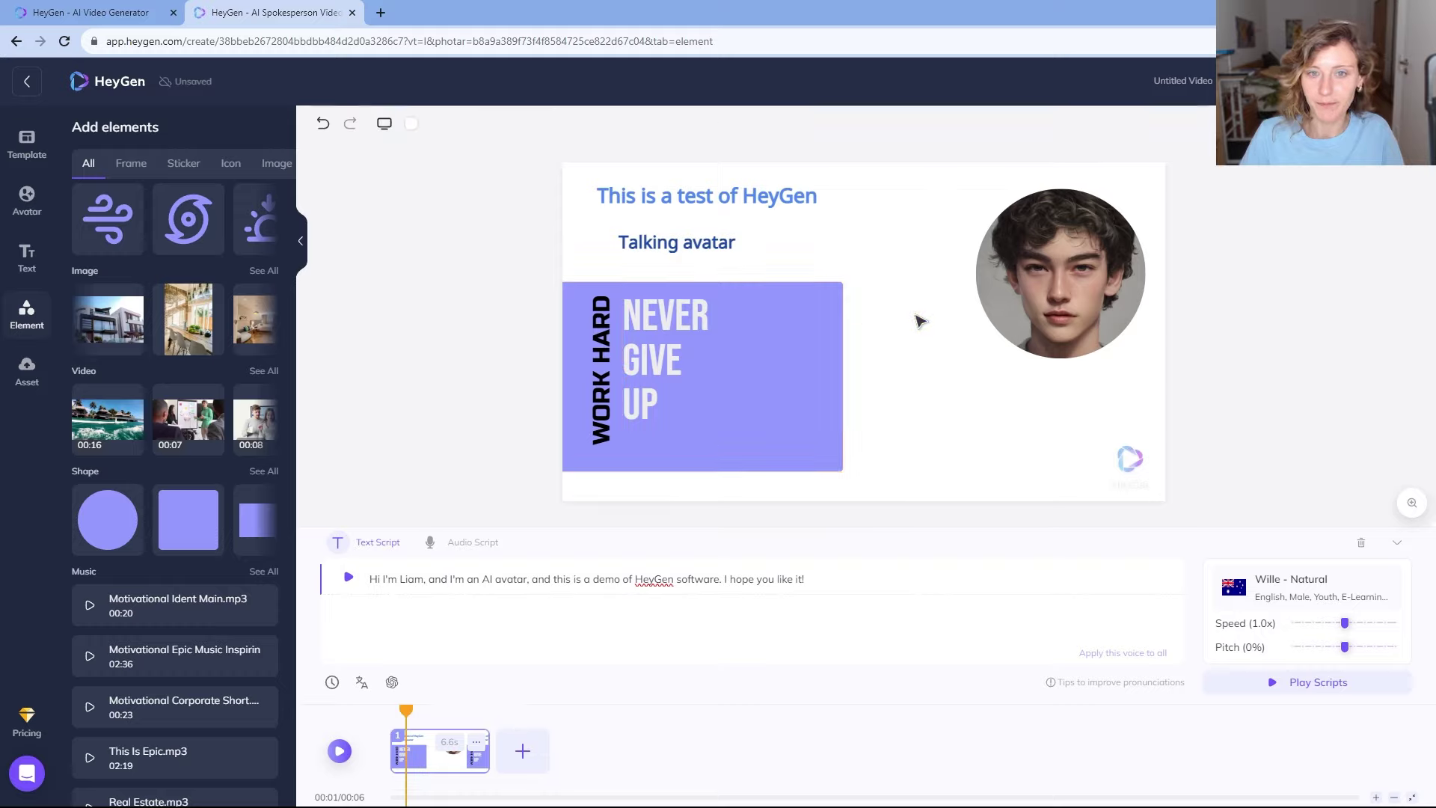
- Enlarge the circular avatar and position it at about 1372, 516, beside the purple rectangle
click(987, 318)
drag(972, 361, 907, 427)
drag(1041, 336, 1008, 355)
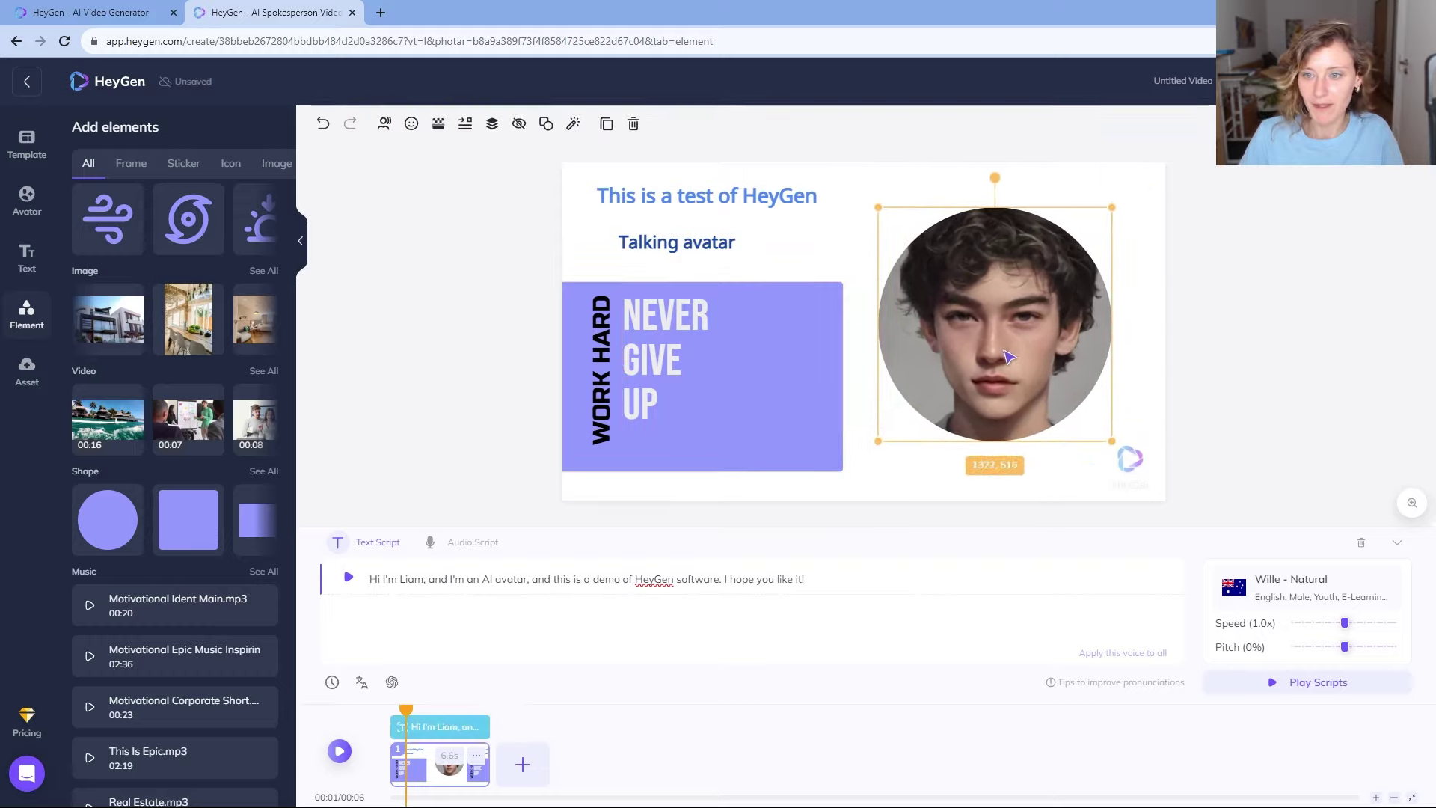
- Submit the video for generation and confirm the use of credits
click(1283, 452)
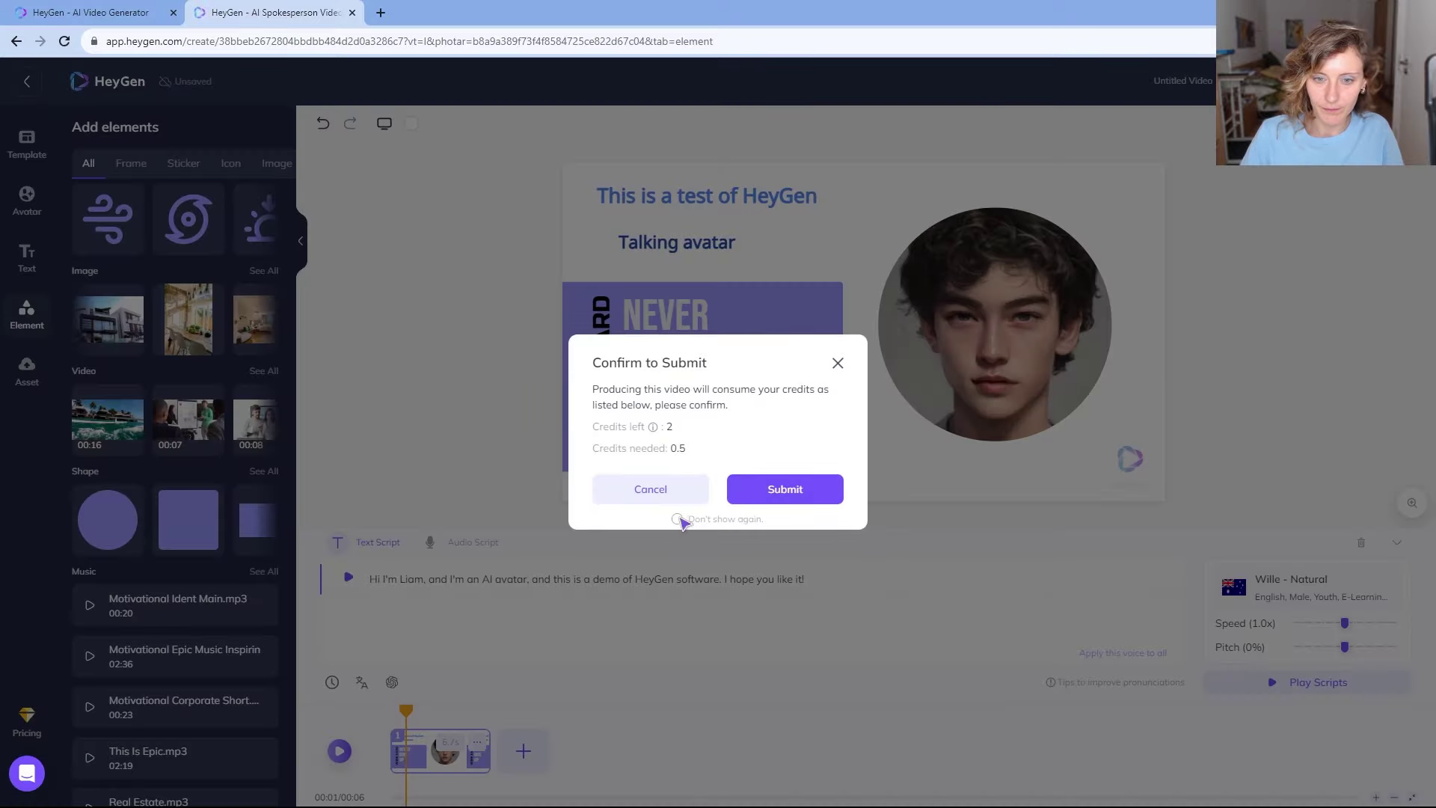
mouse_move(655, 428)
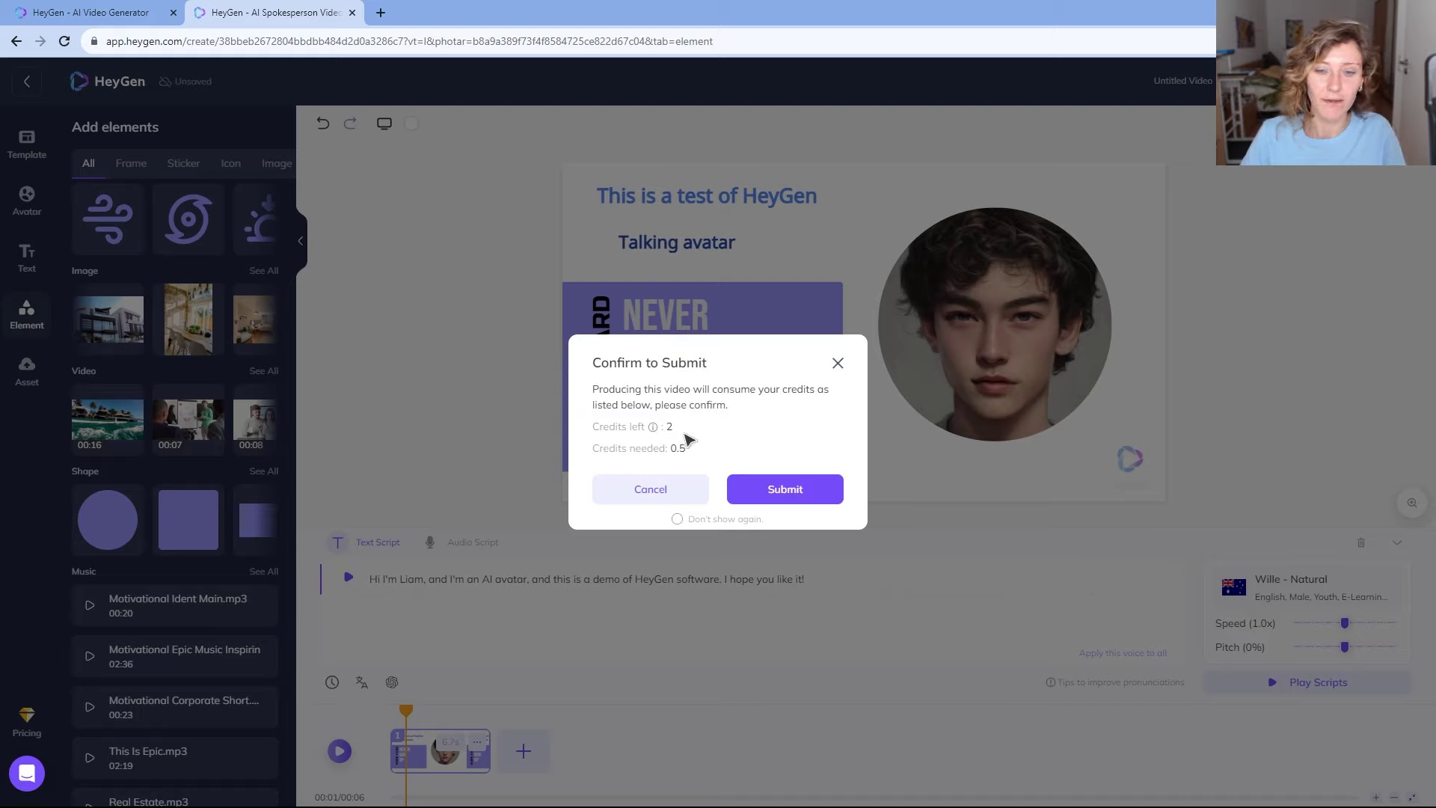
click(774, 489)
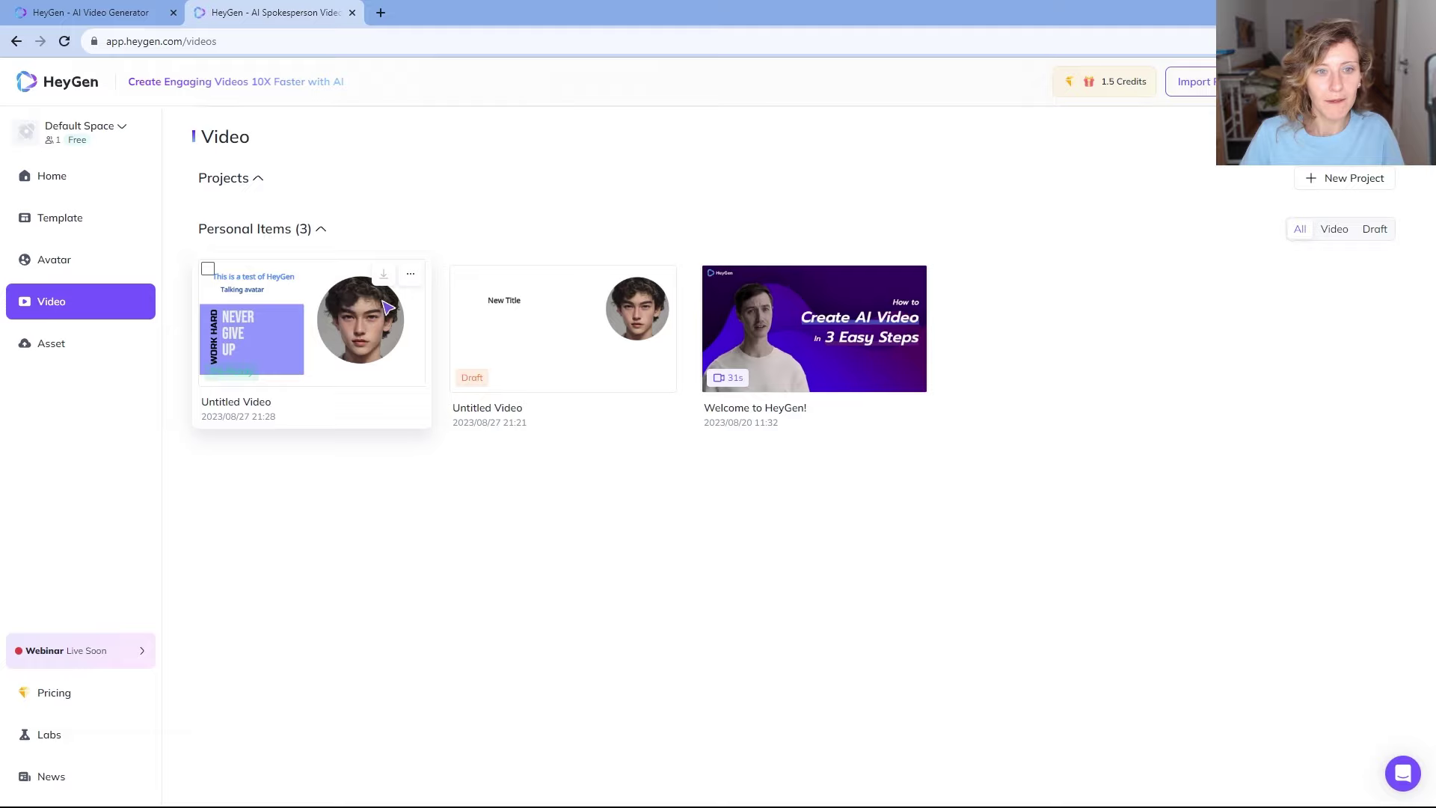
click(410, 275)
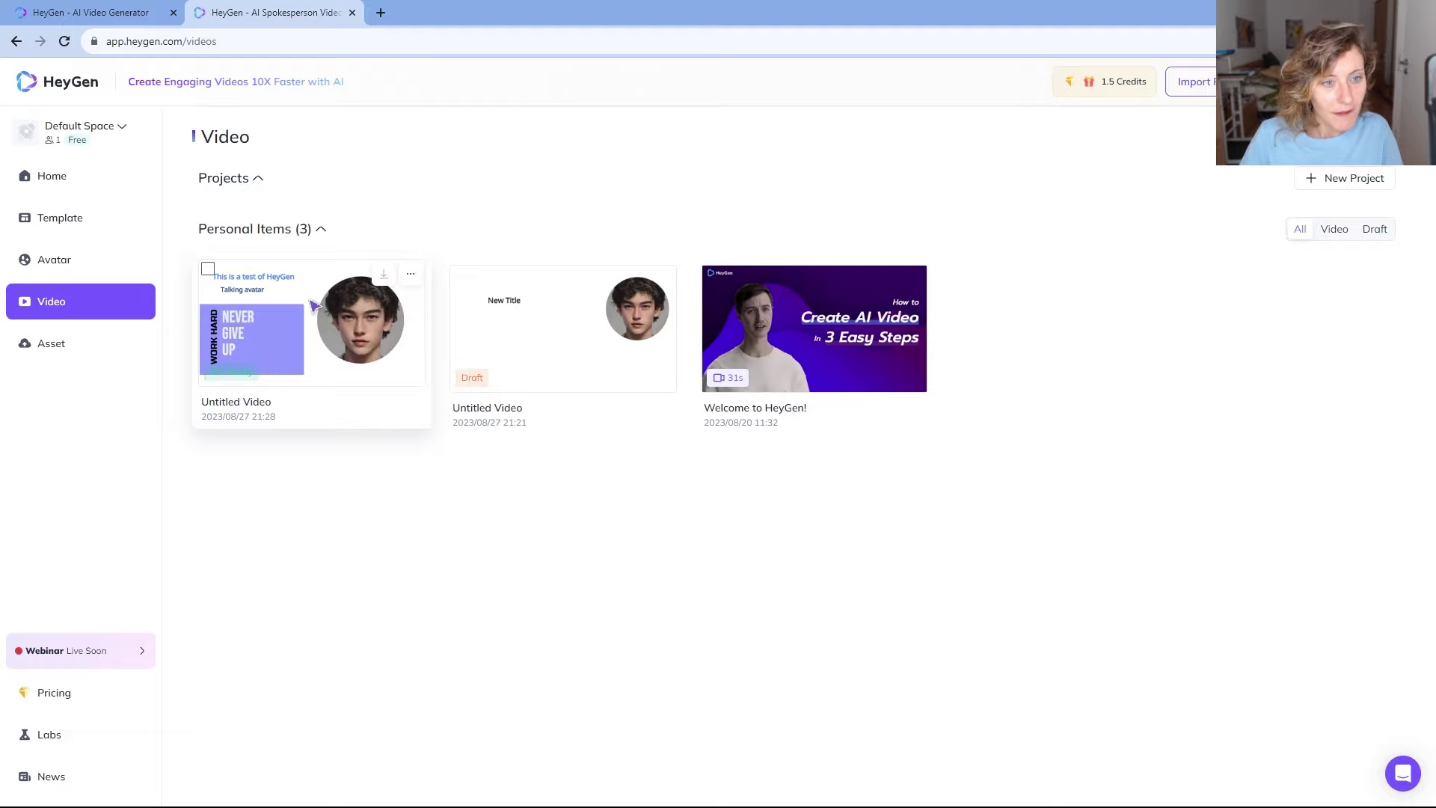
click(209, 269)
click(208, 268)
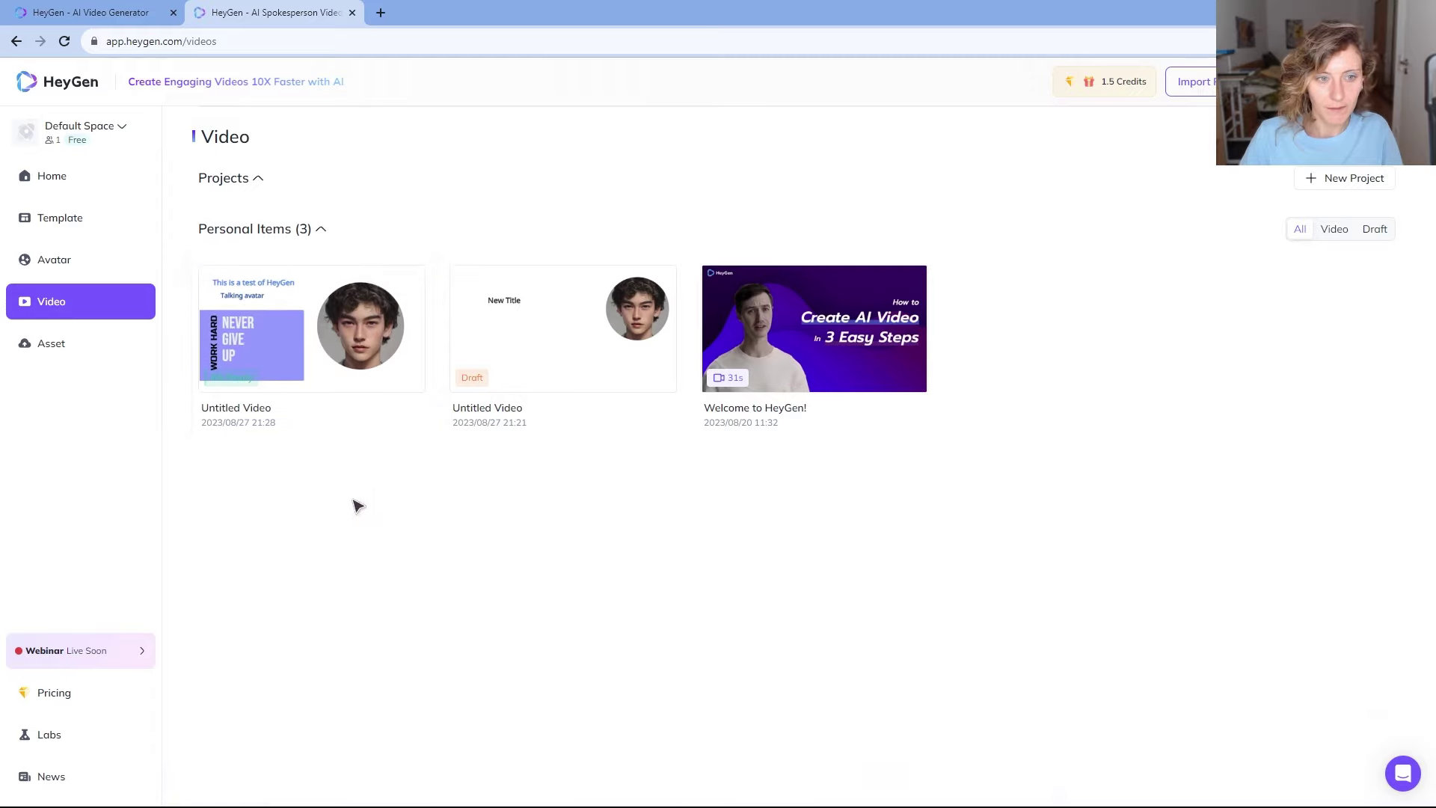
click(209, 271)
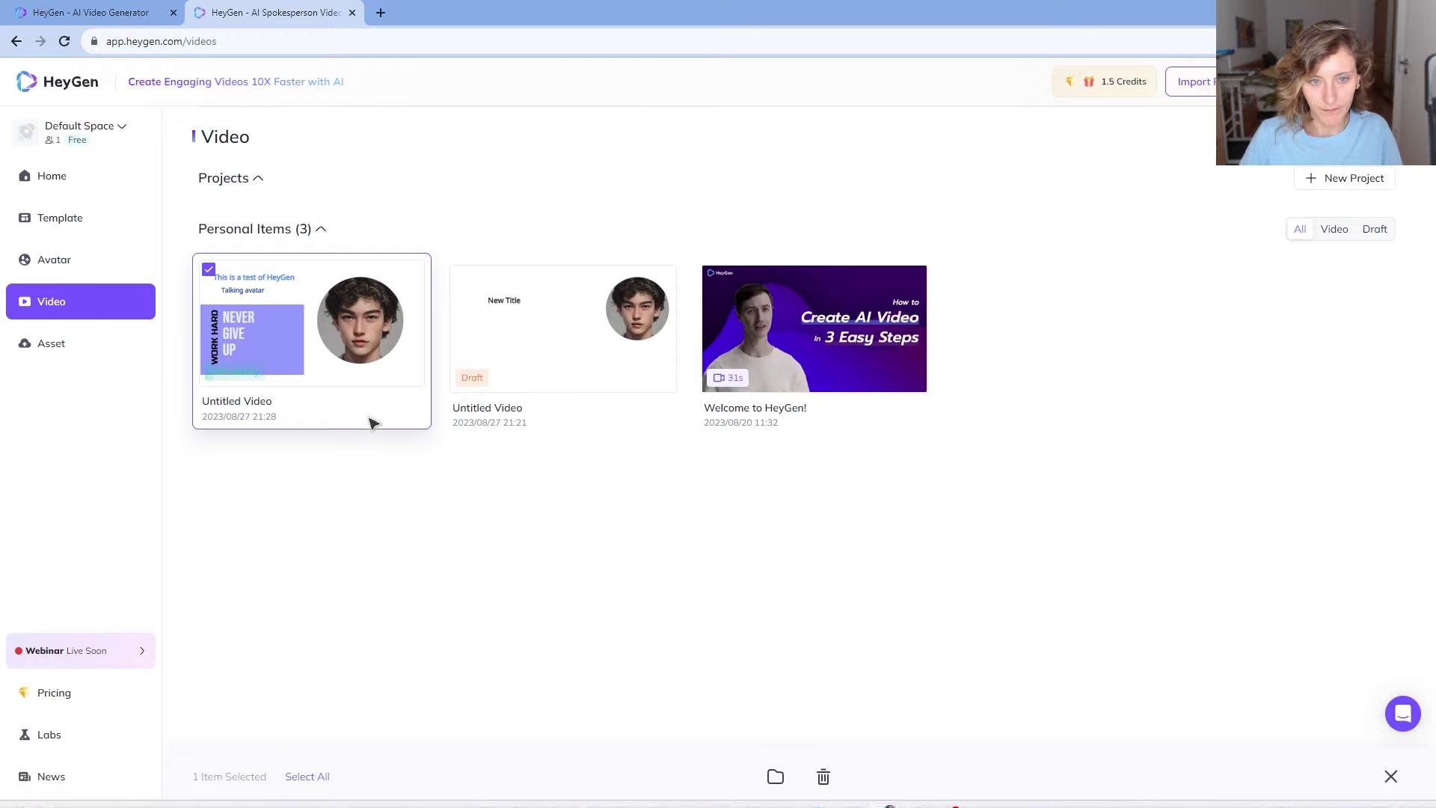
click(209, 270)
click(412, 277)
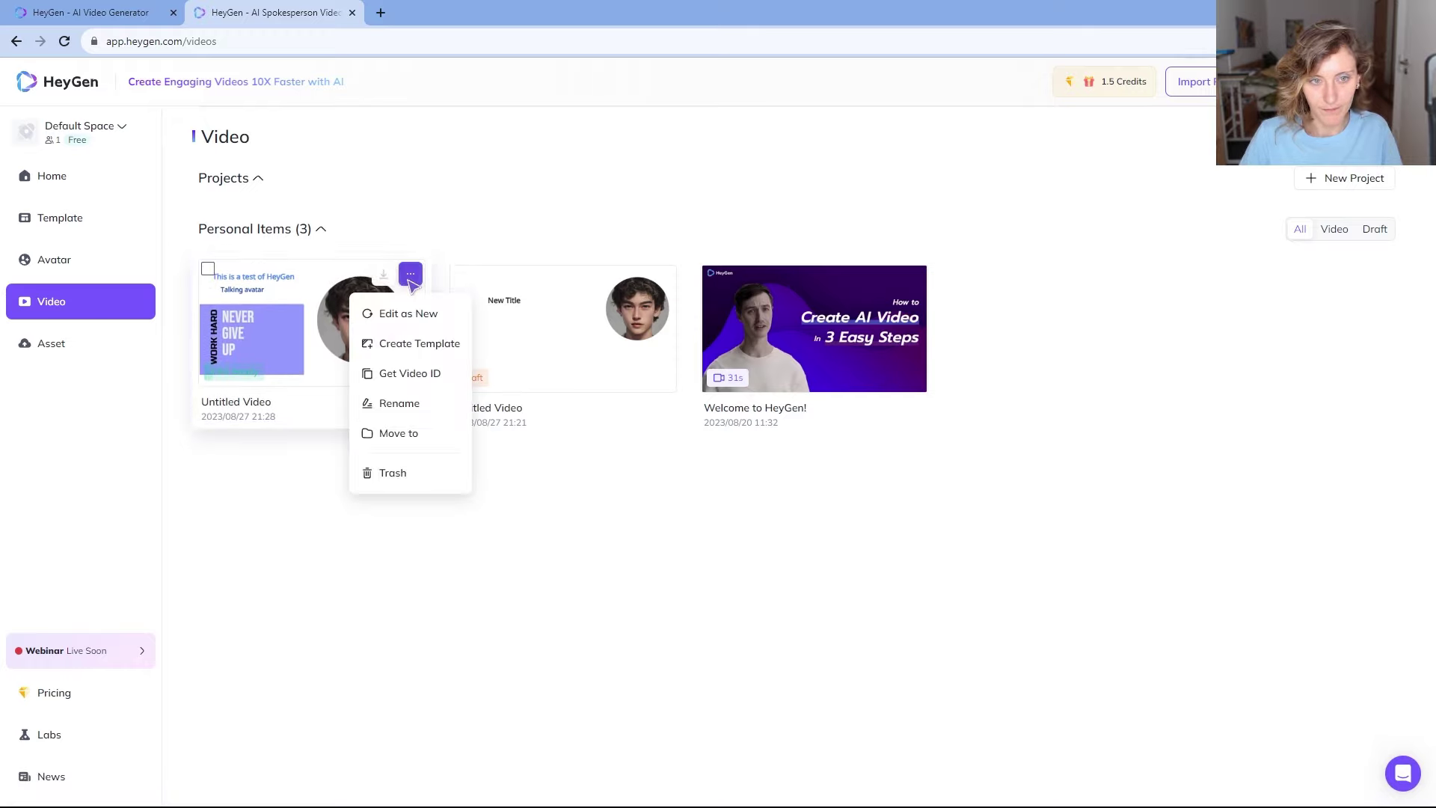
click(295, 401)
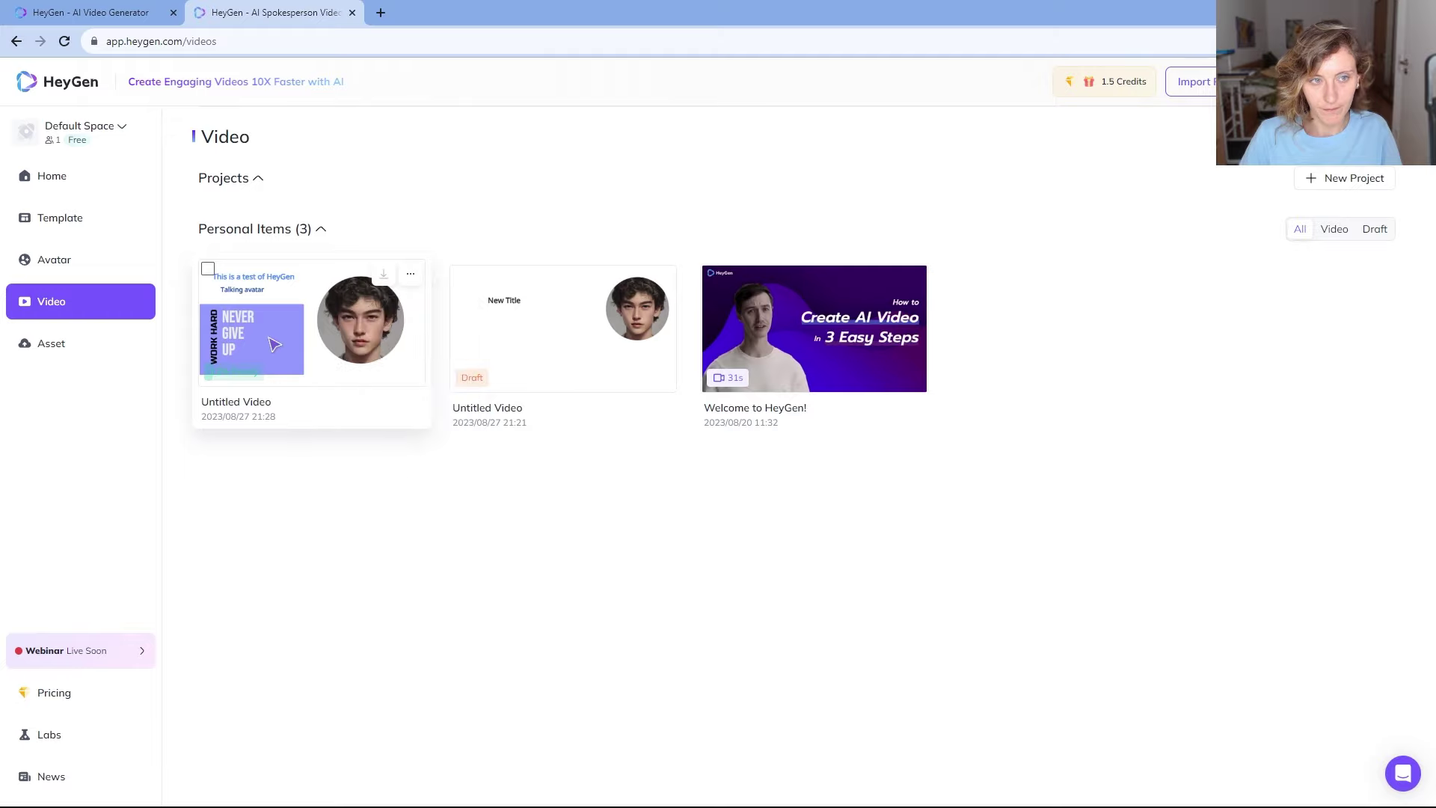
- Open the newly generated video from the personal items to view its page
right_click(310, 374)
click(314, 339)
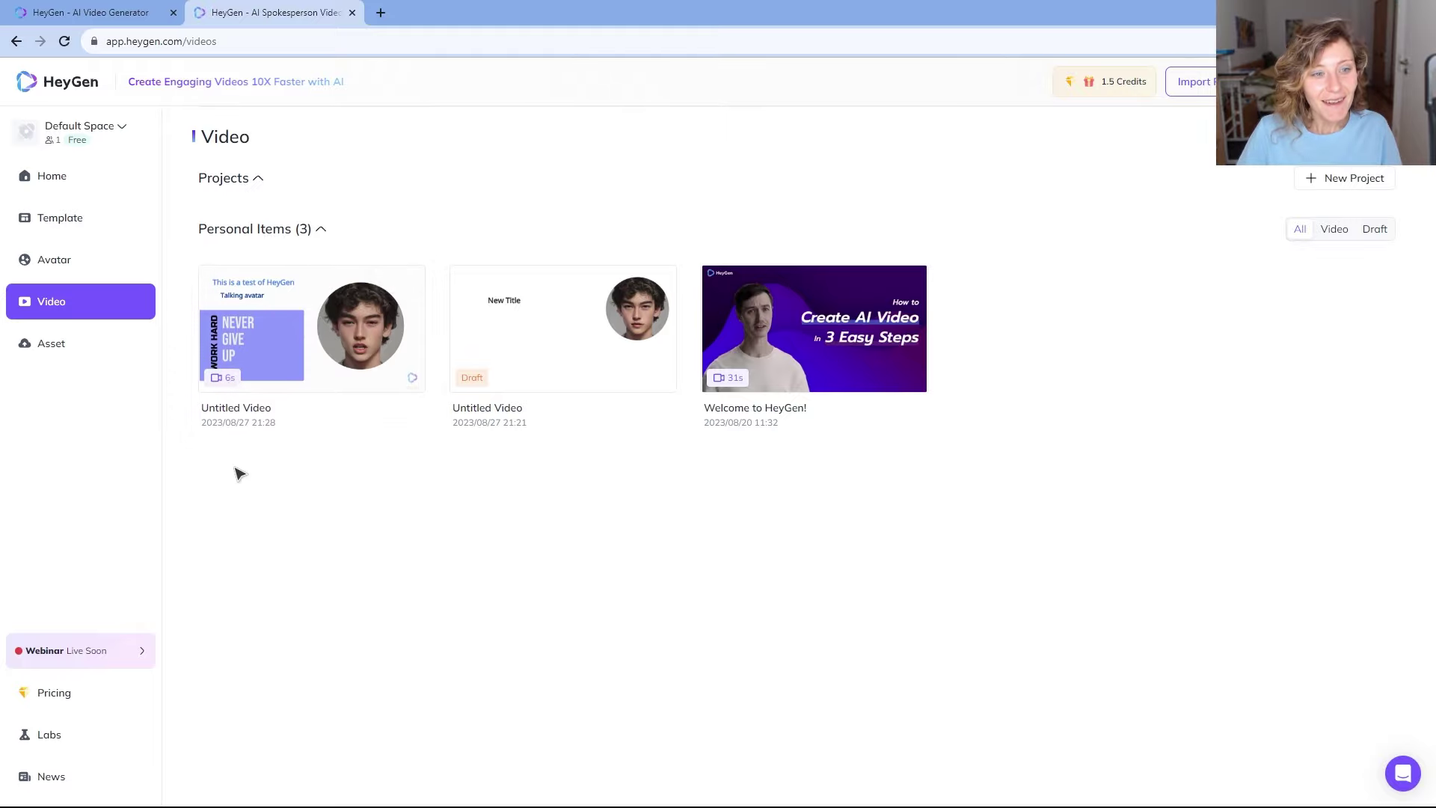
click(314, 324)
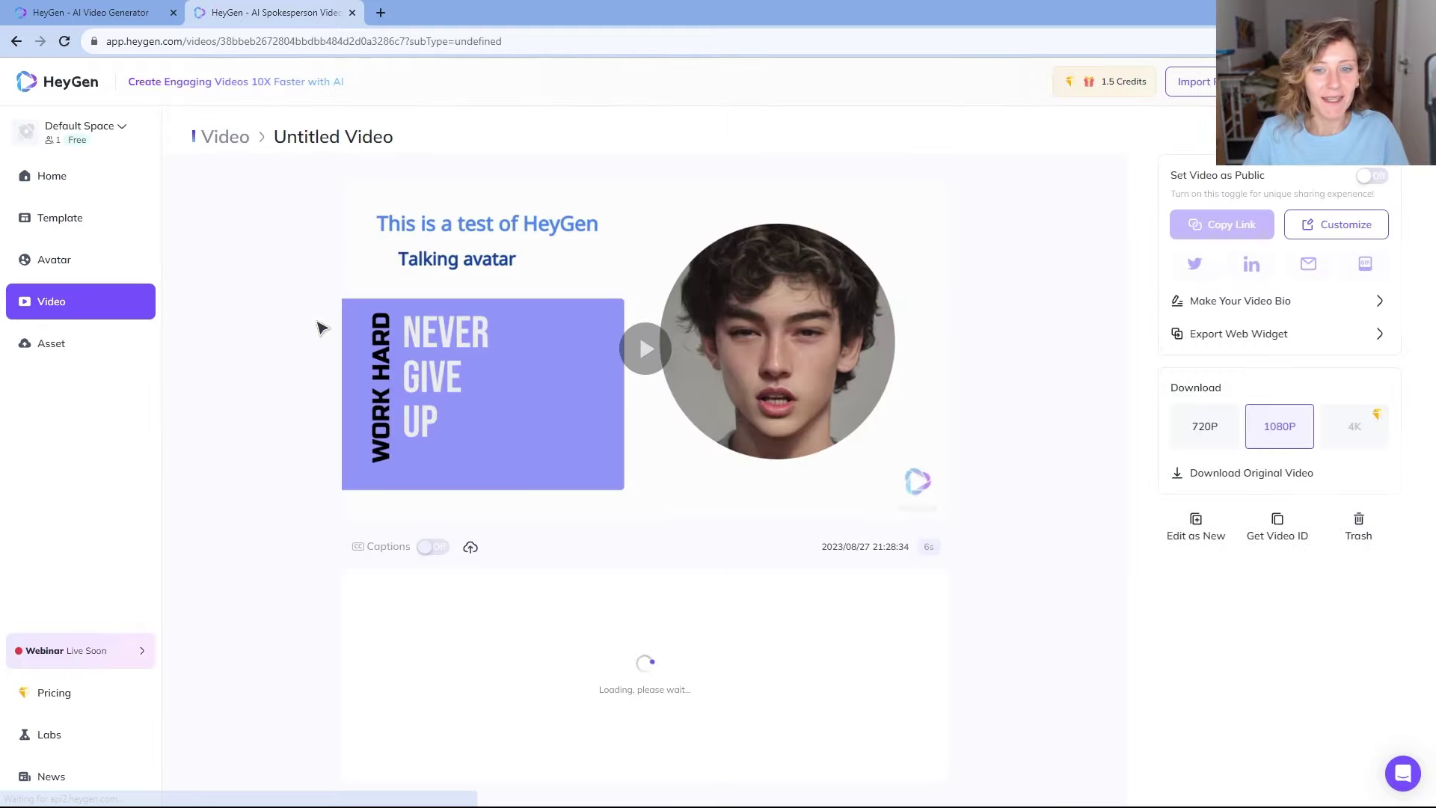
- Play the generated "This is a test of HeyGen" video through, then return to the home page
click(661, 356)
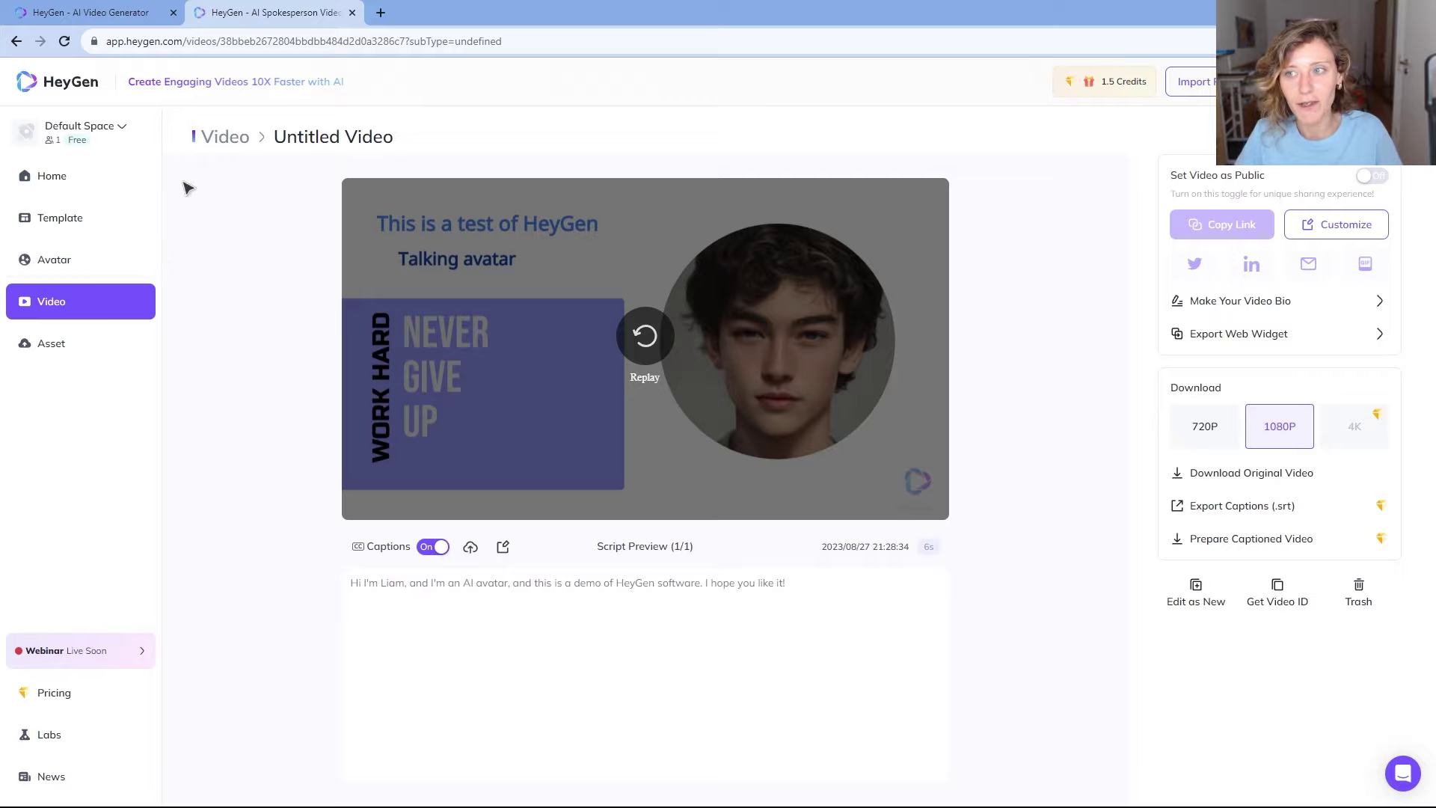
click(74, 178)
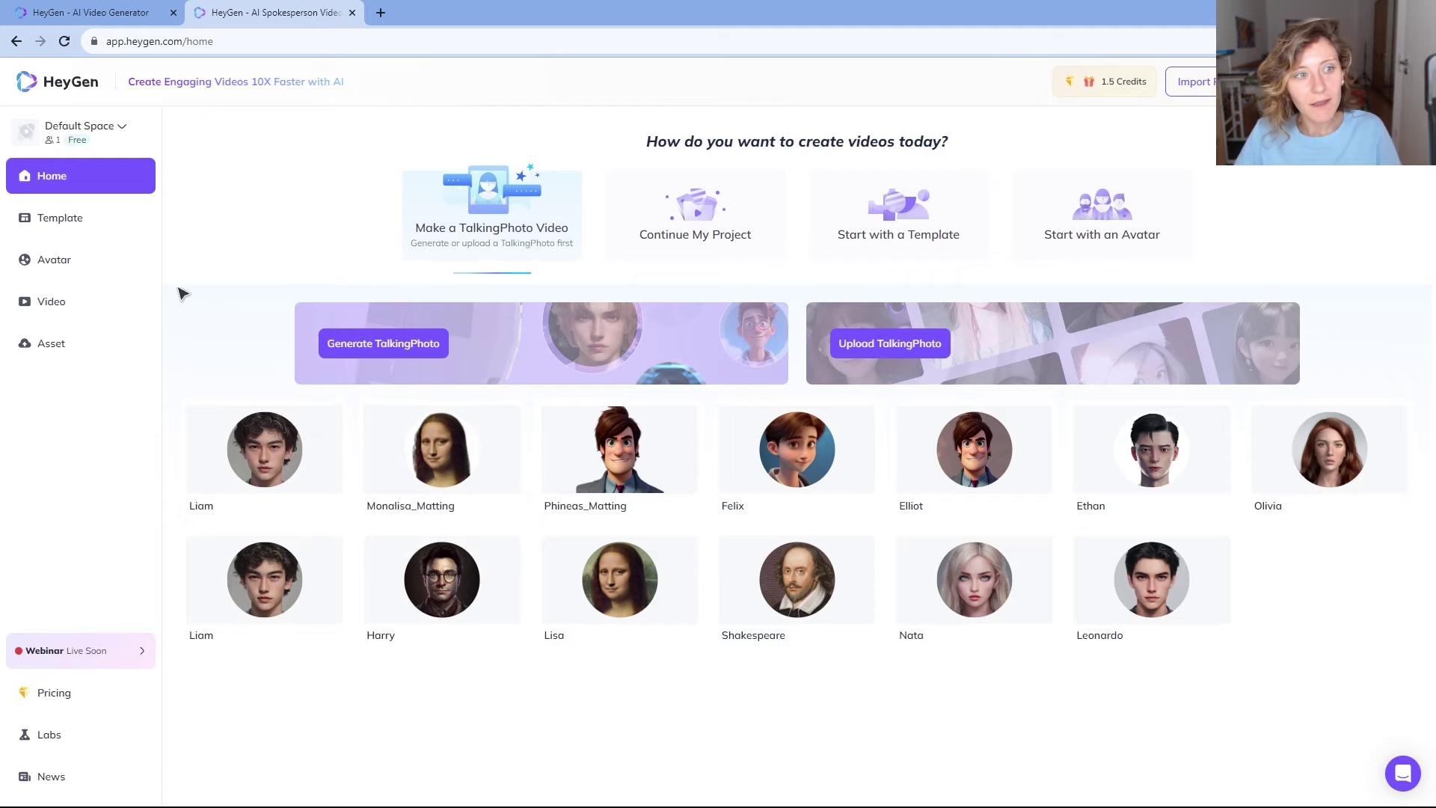
- Start a new video from the public Business Plan template in the Learning & Development category
click(90, 219)
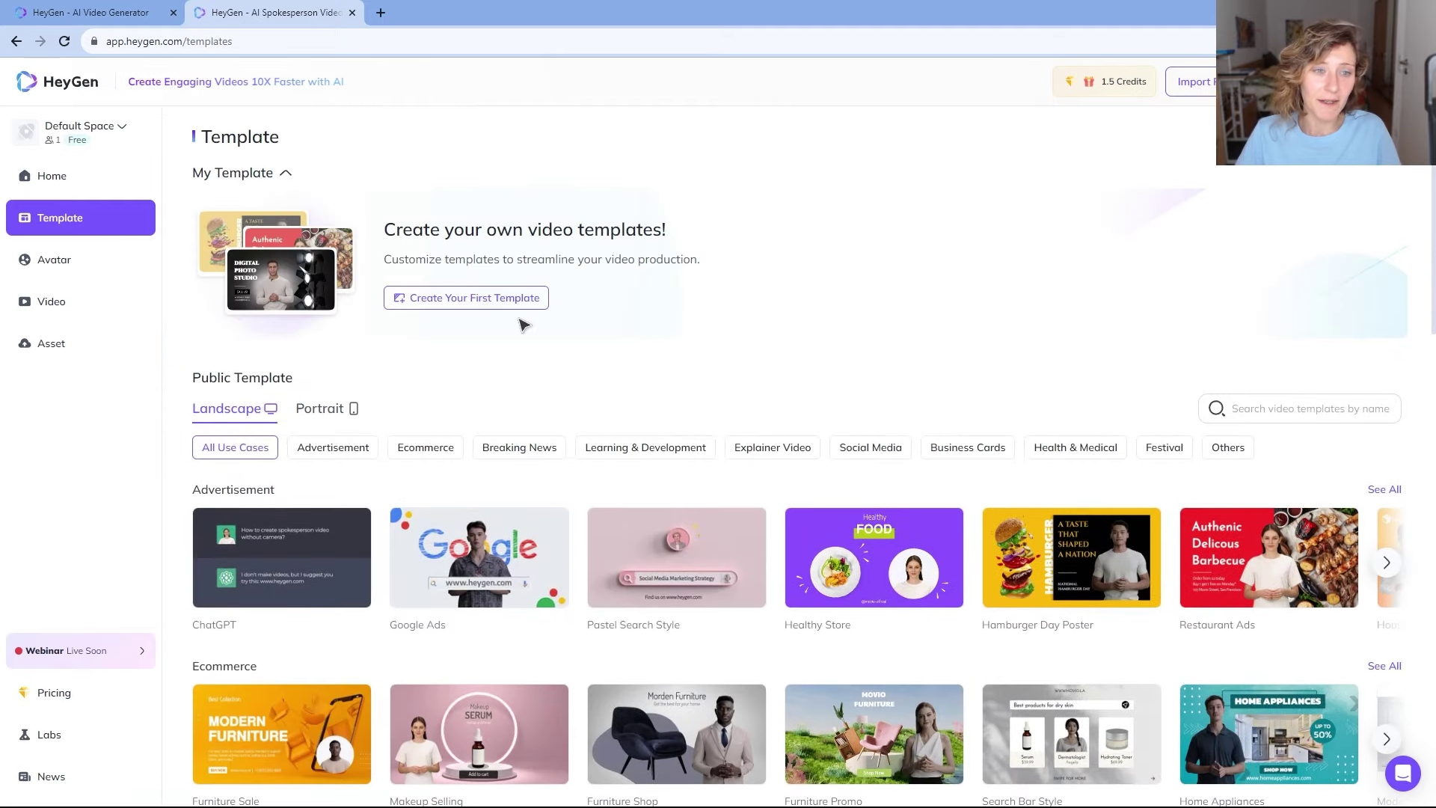
scroll(524, 389, down, 5)
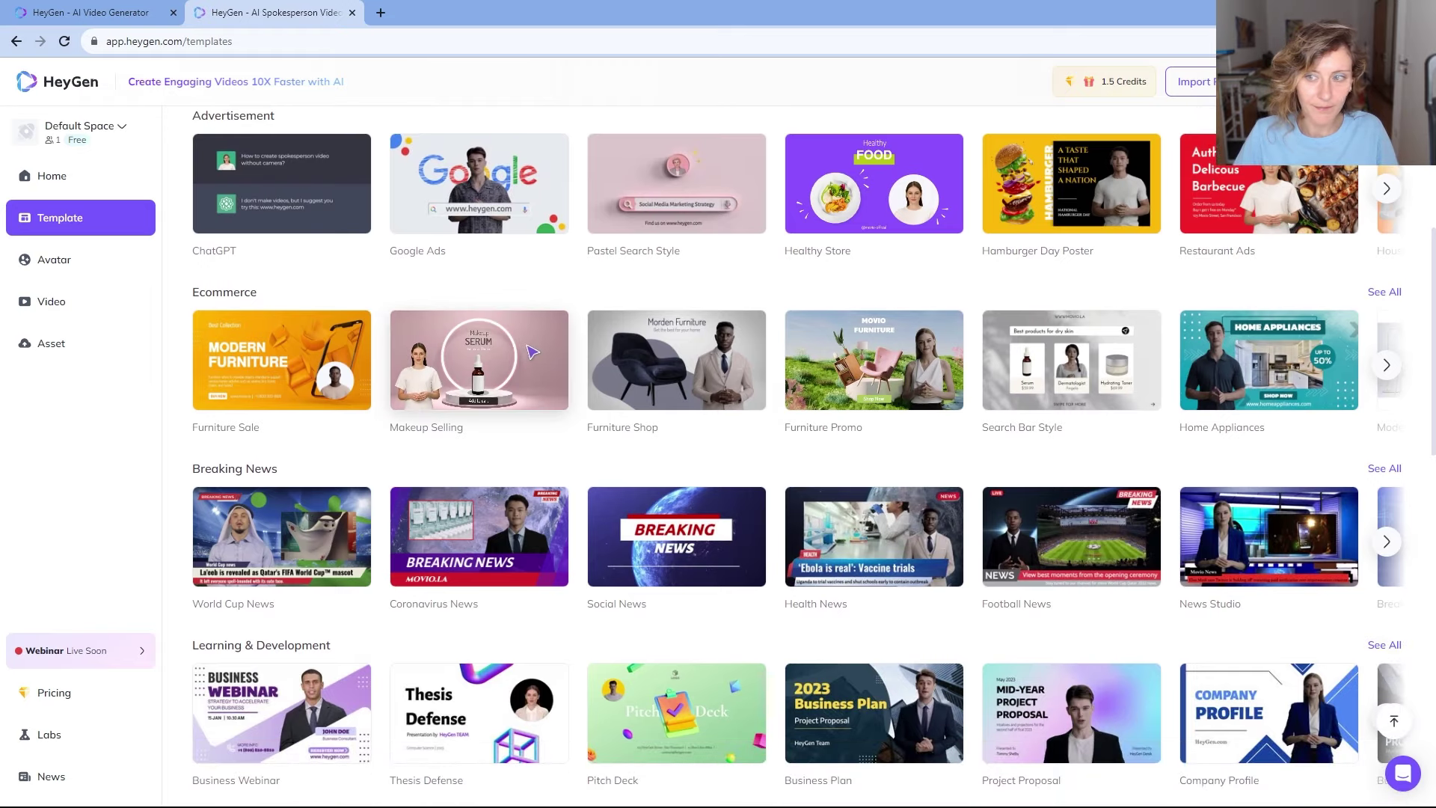
scroll(775, 461, down, 1)
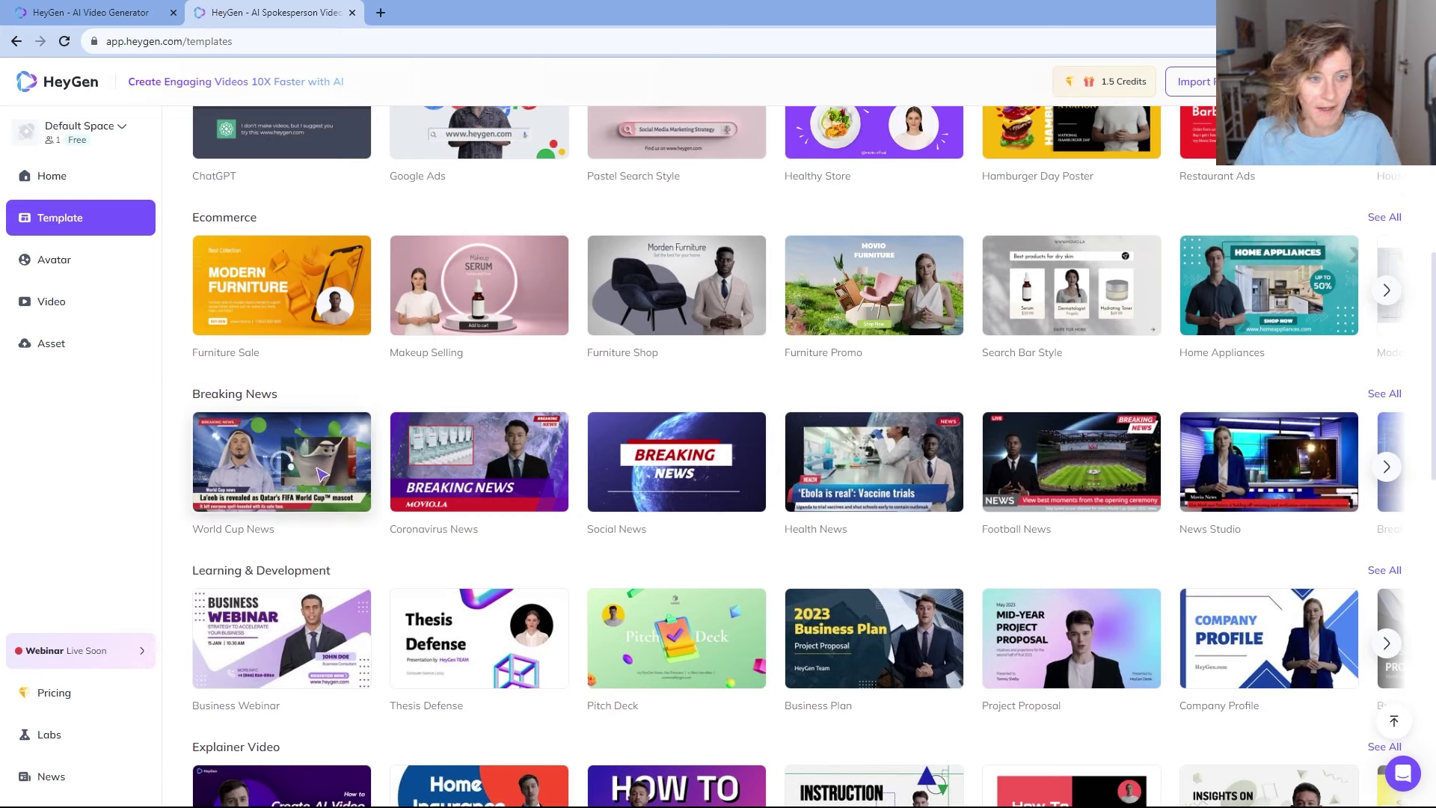
click(1388, 467)
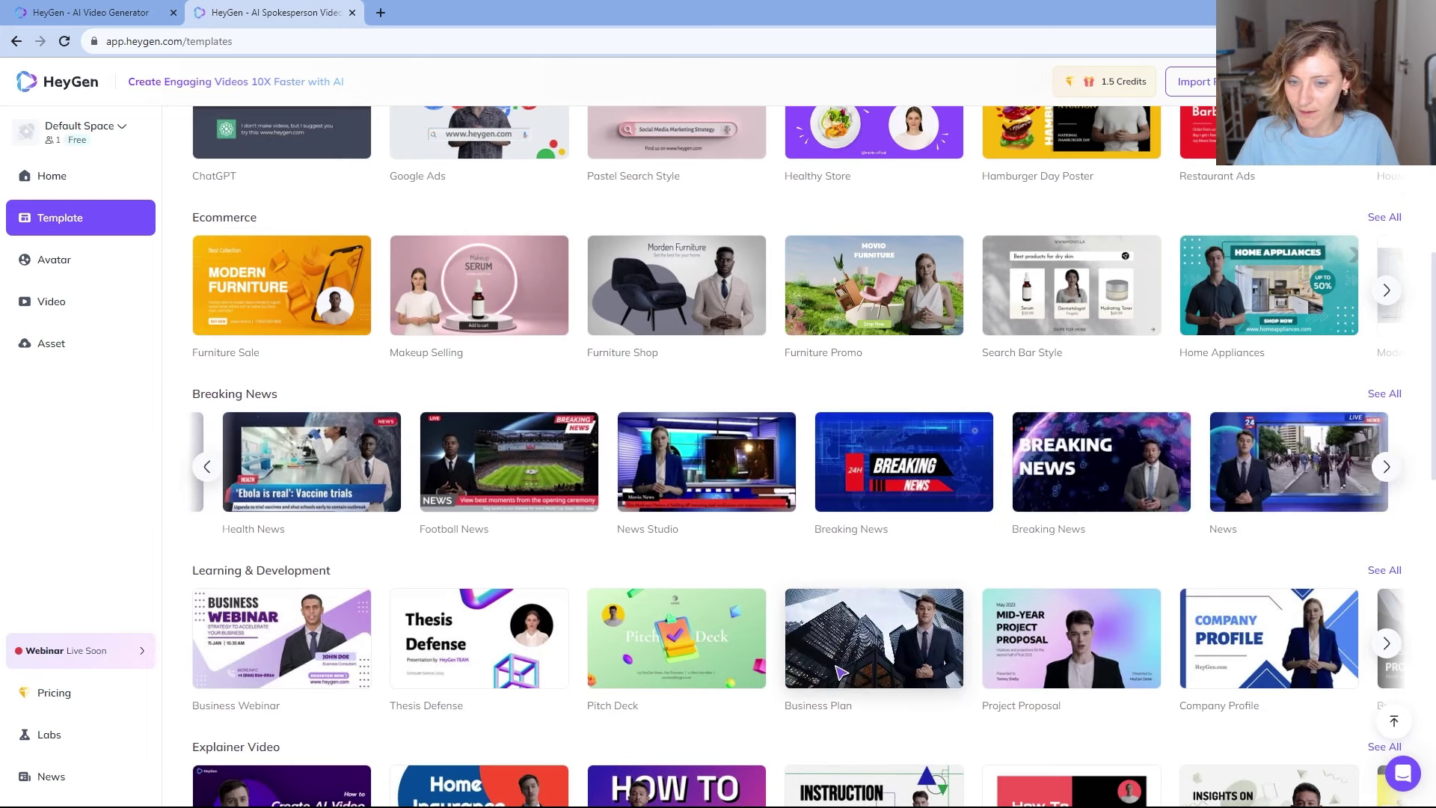
click(921, 669)
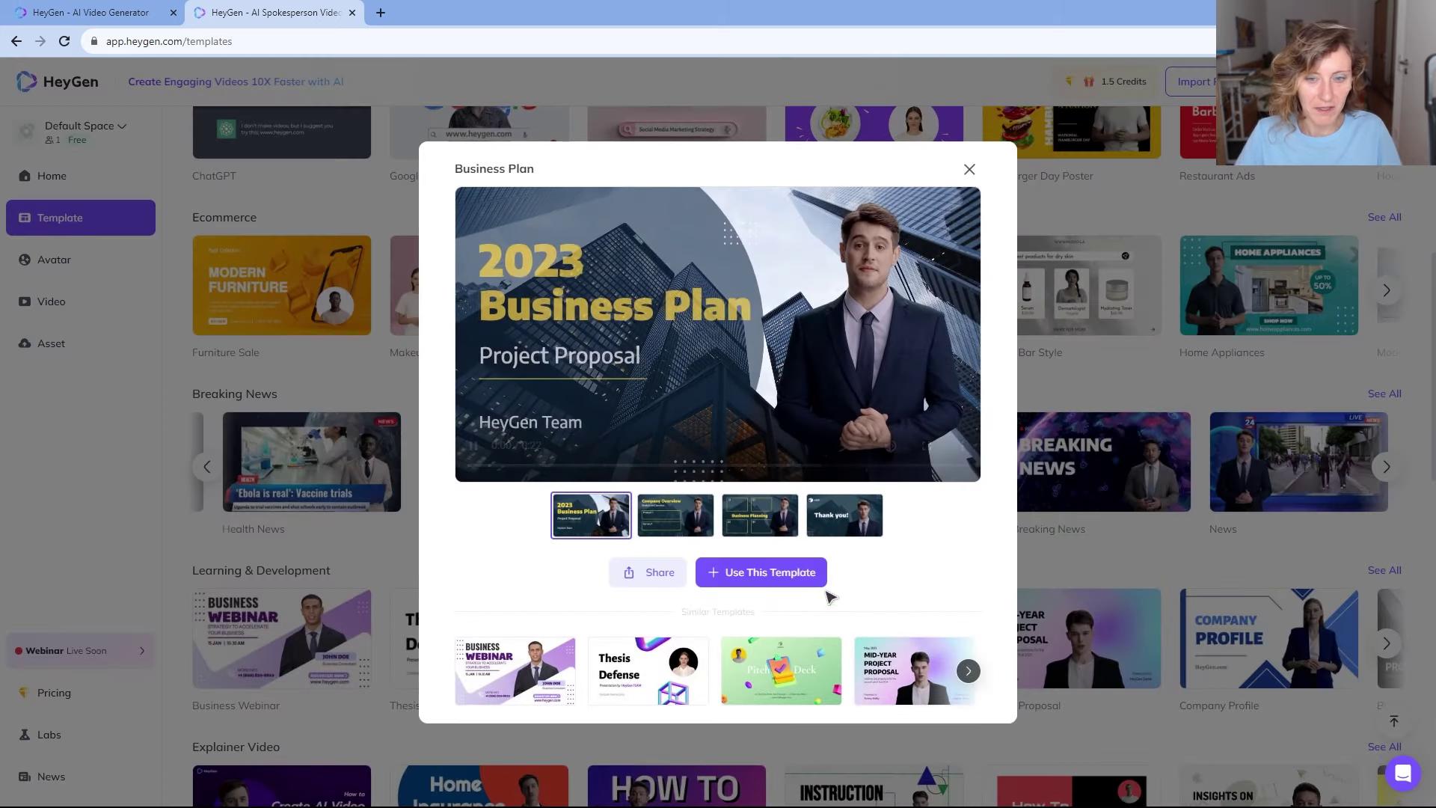
click(724, 576)
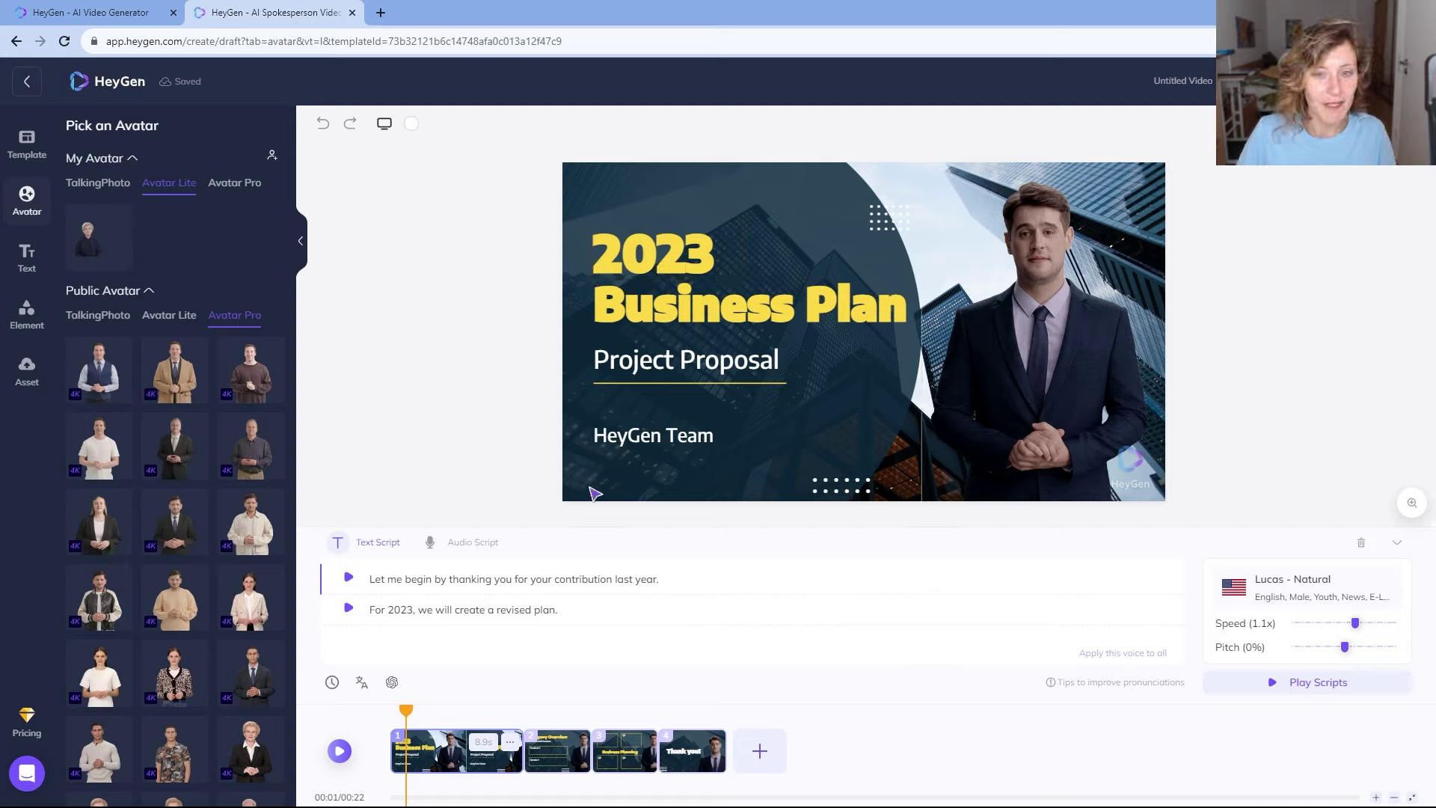
- Examine the two editable script lines of the first Business Plan scene
click(413, 583)
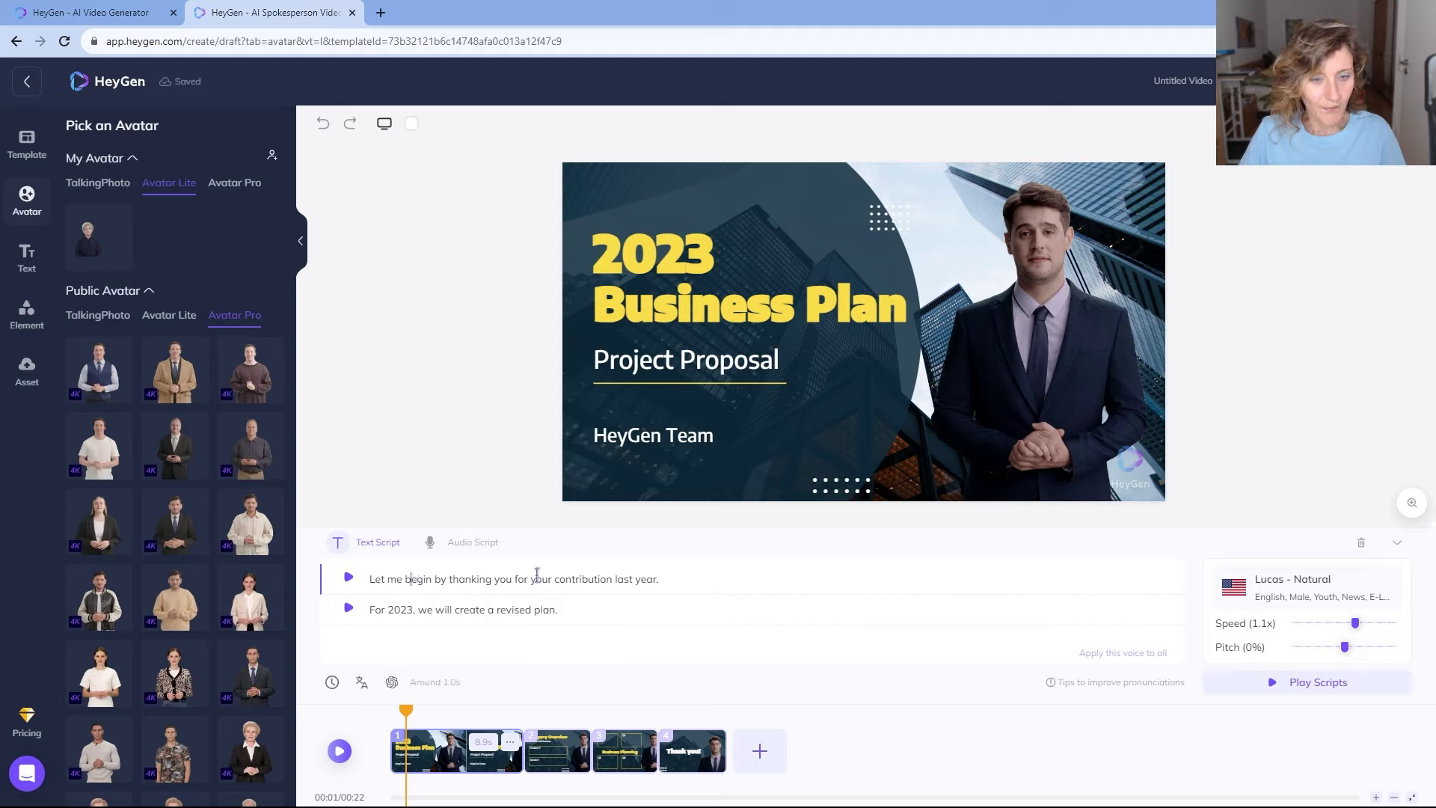
click(447, 582)
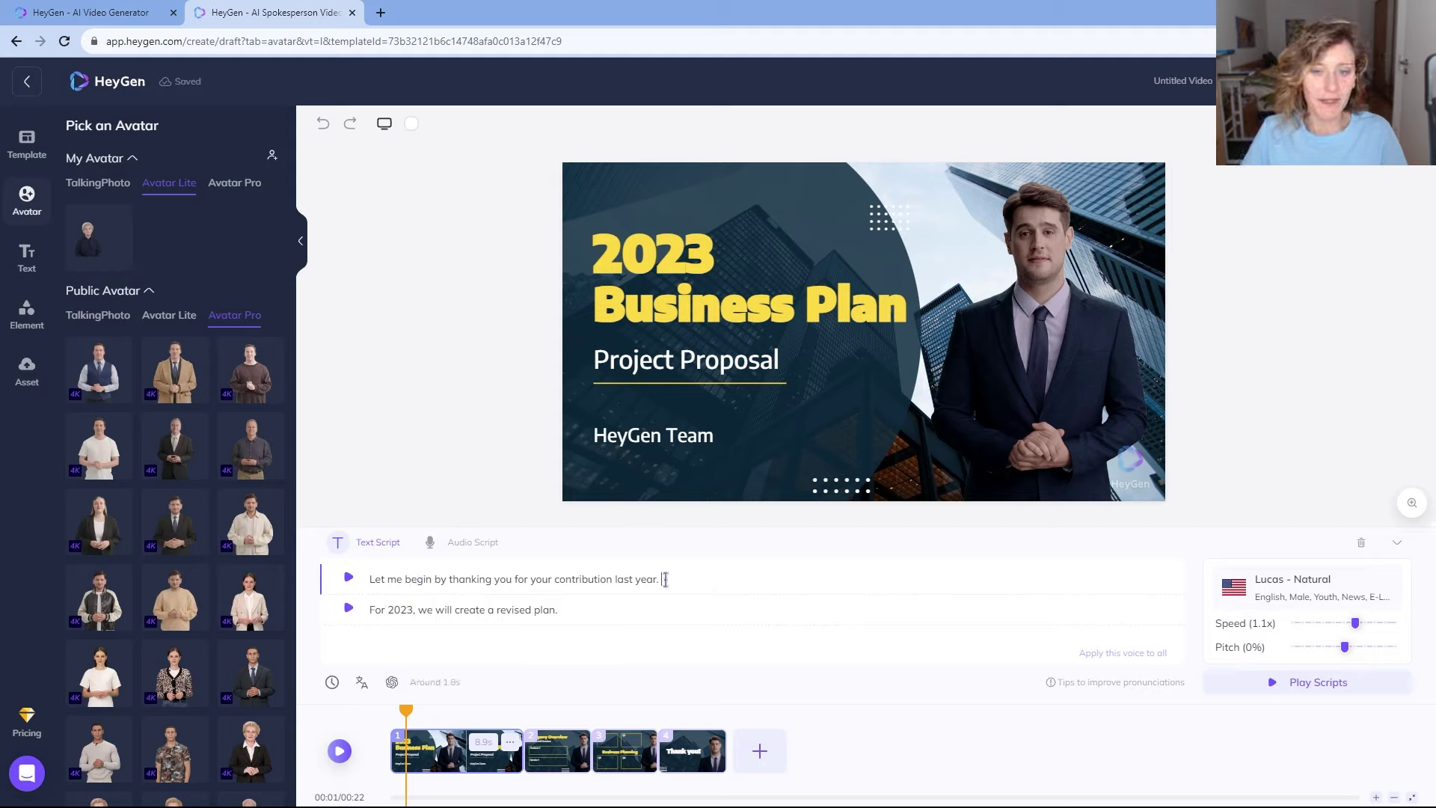
drag(665, 579, 375, 579)
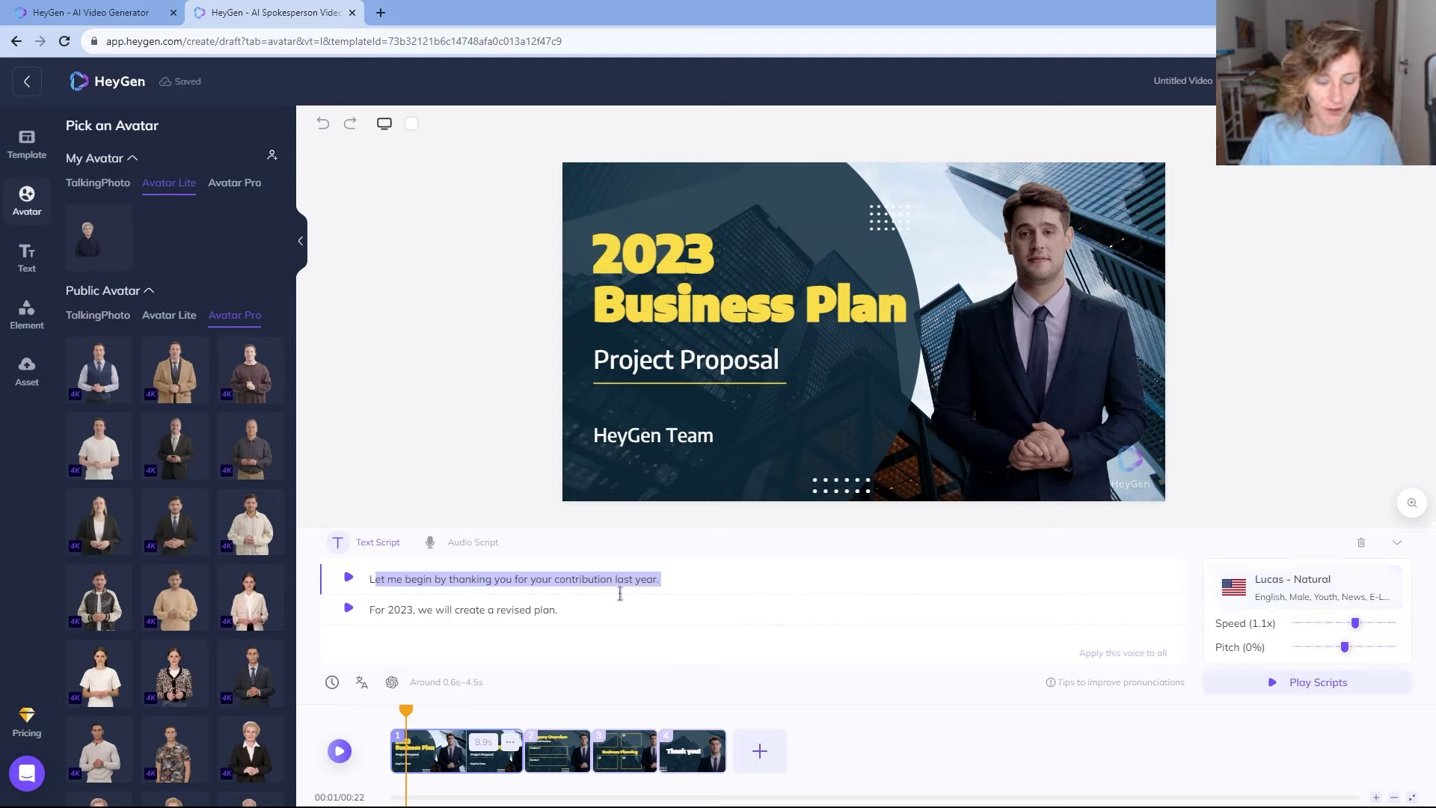
click(408, 609)
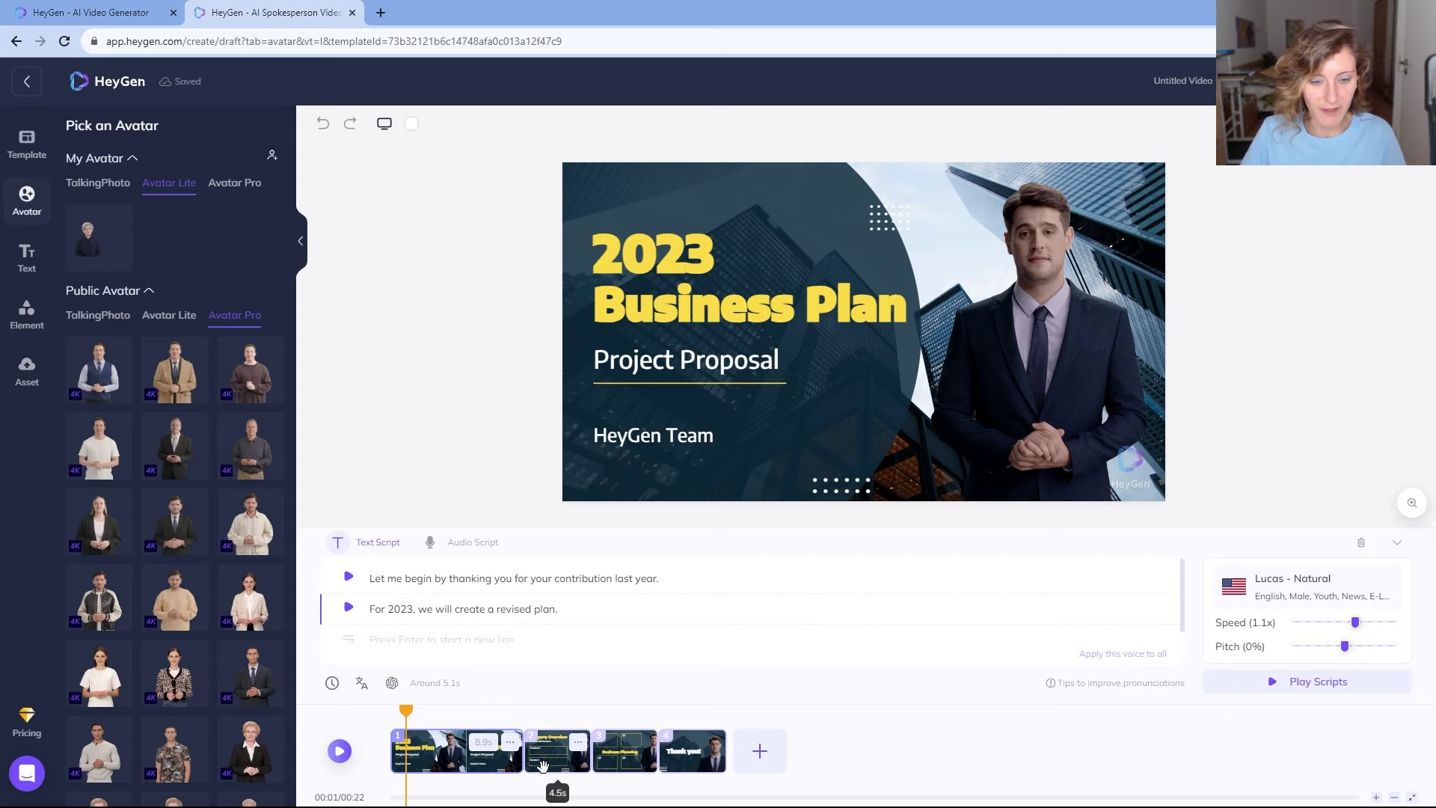
- Review the layout and script of scenes 2, 3 and 4, then return to the first scene
click(542, 765)
click(632, 763)
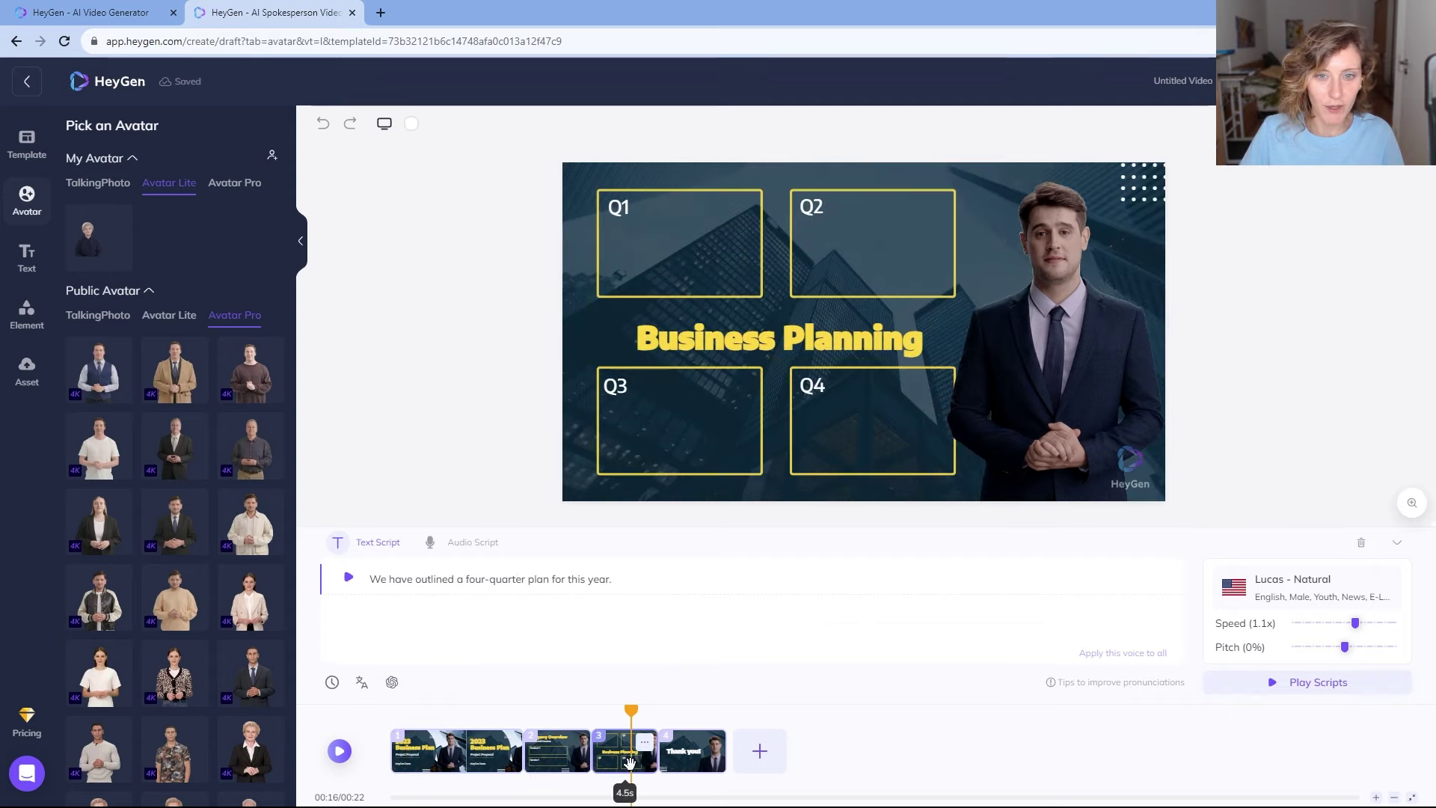
click(705, 763)
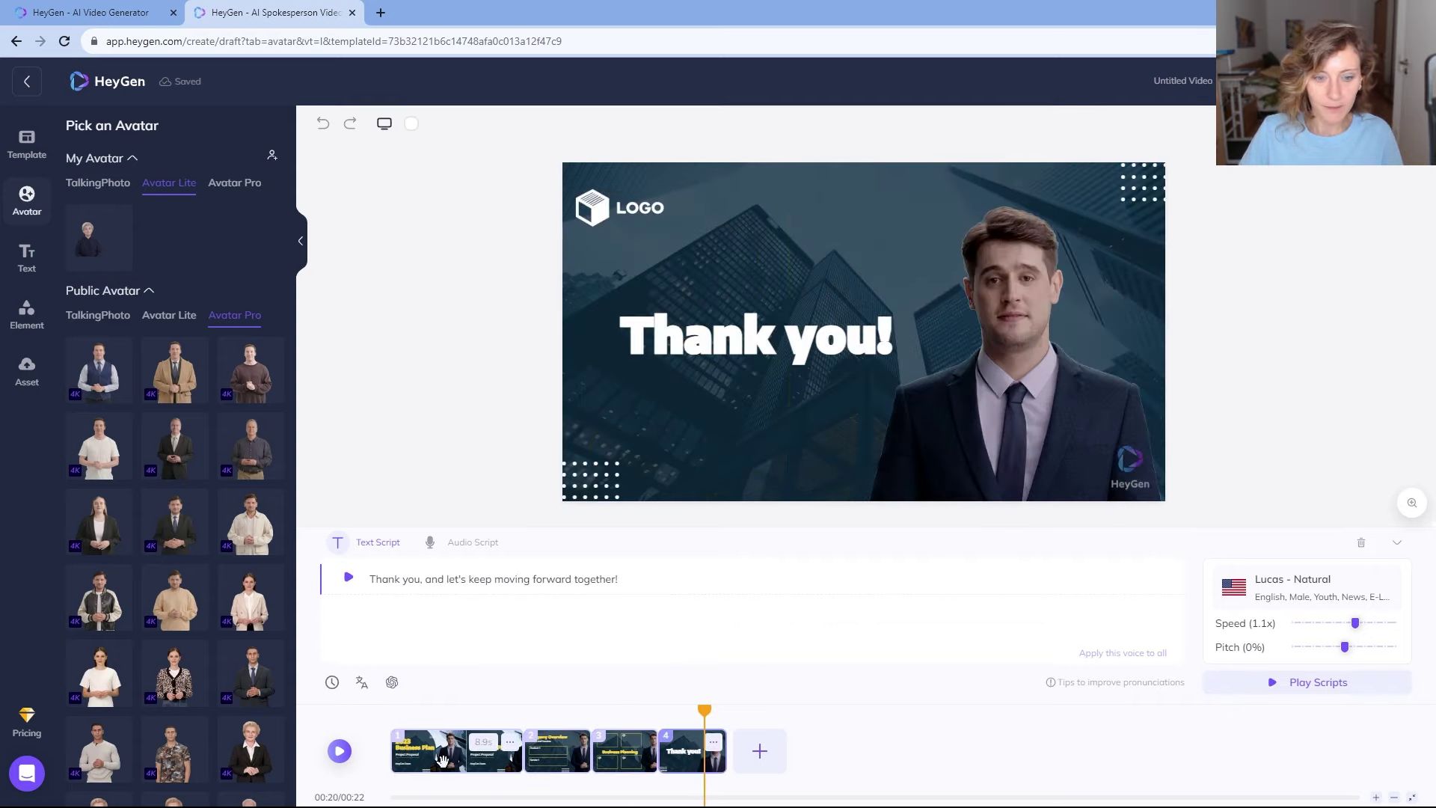
click(444, 757)
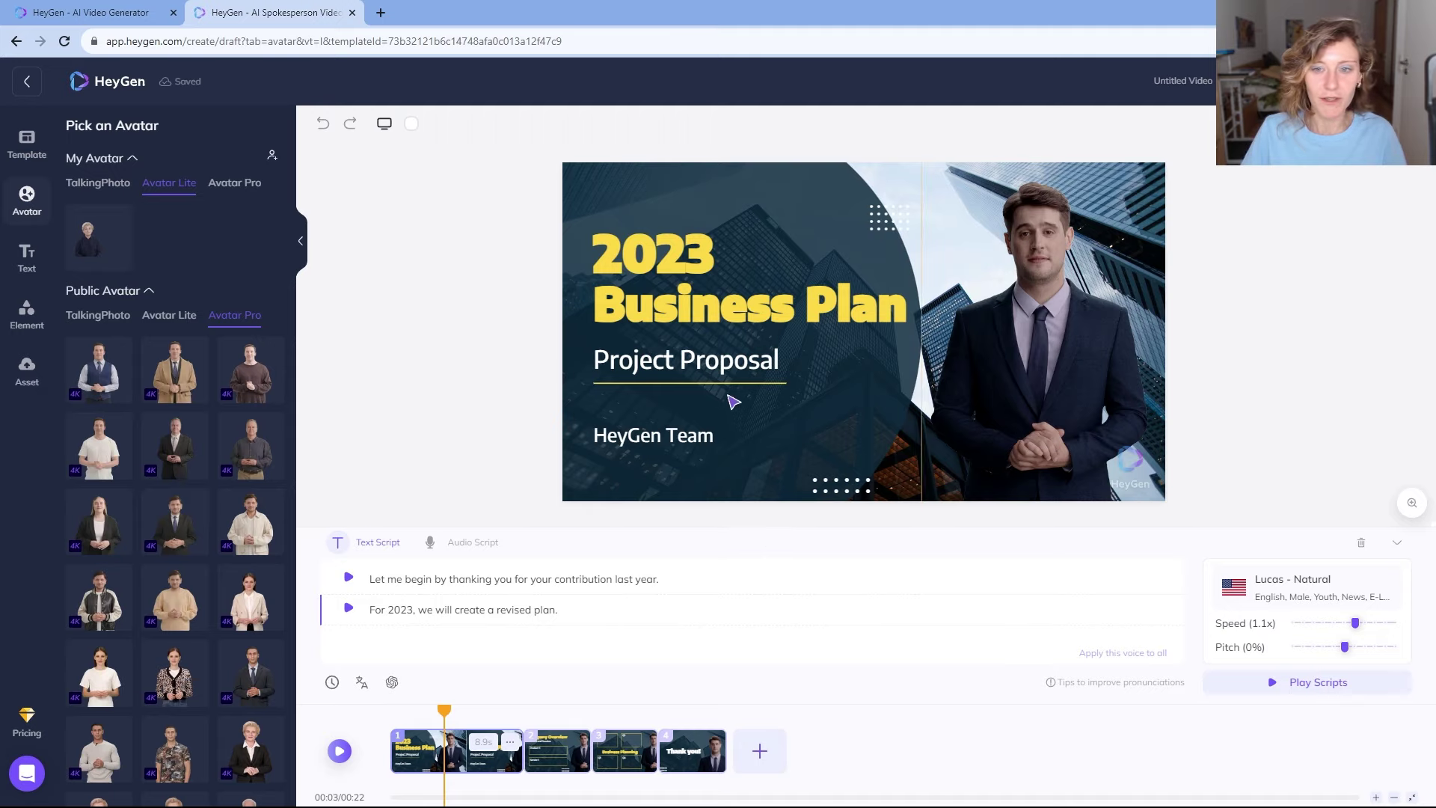
- Play the first scene on the timeline, then preview the video in the enlarged player and close it
click(767, 404)
key(space)
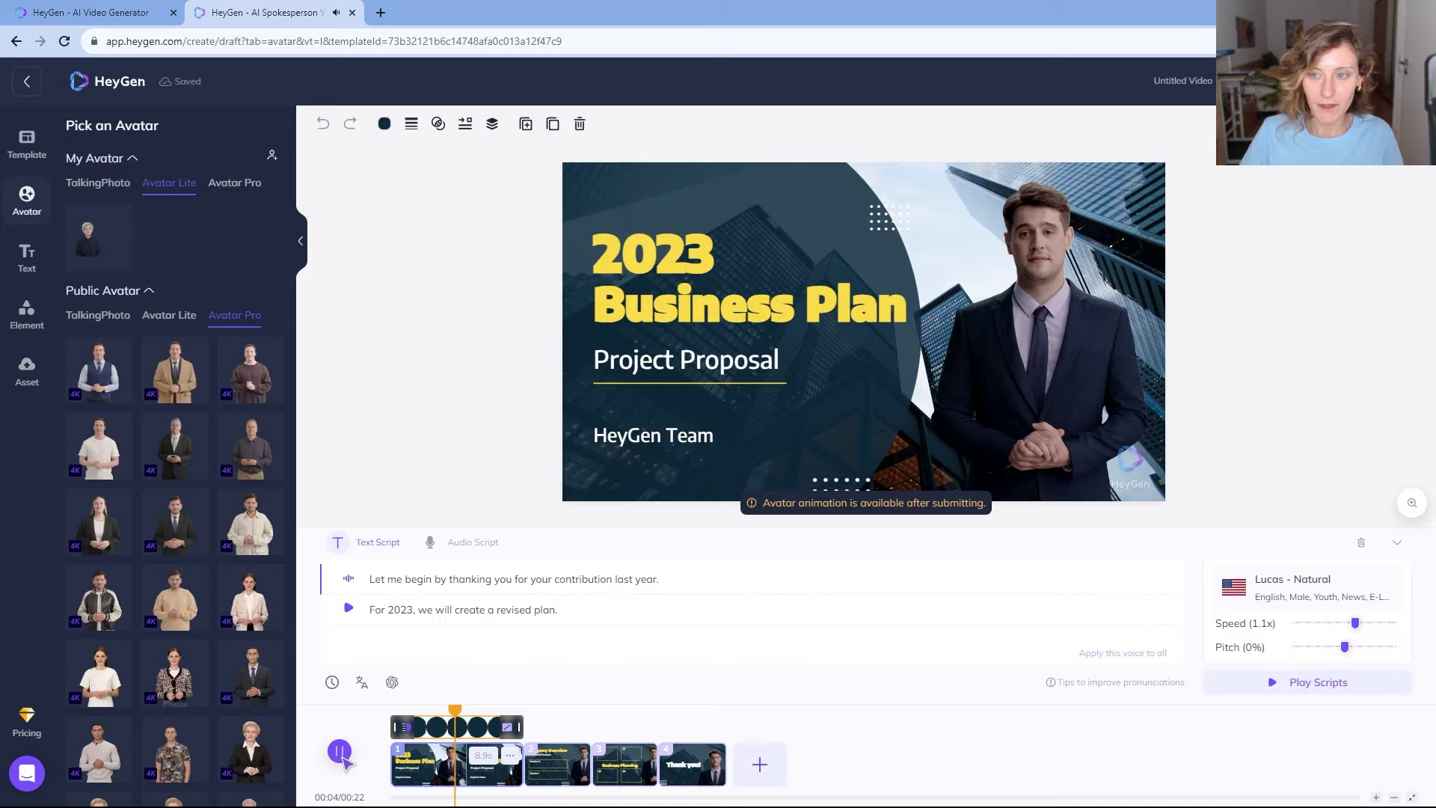
click(1290, 81)
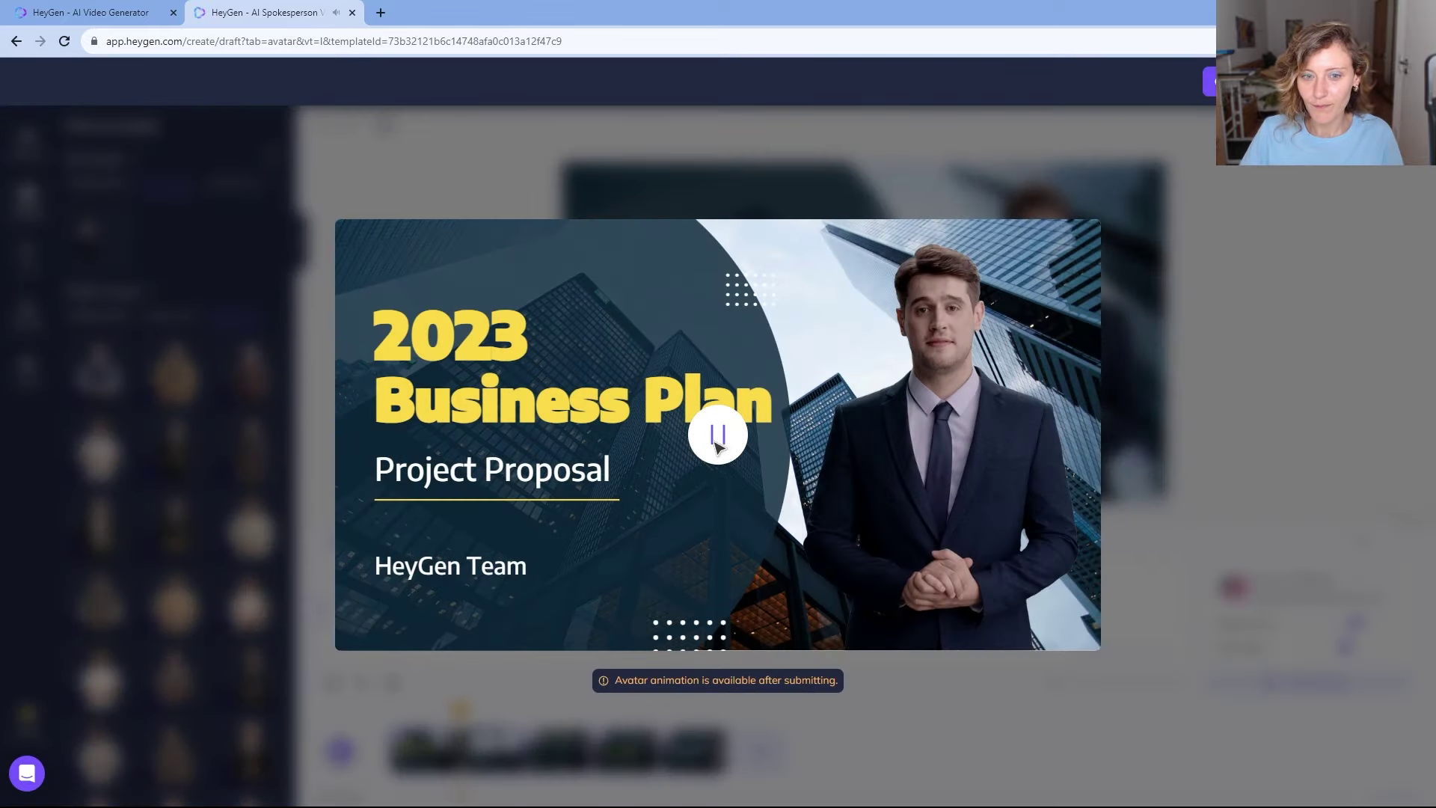
click(804, 178)
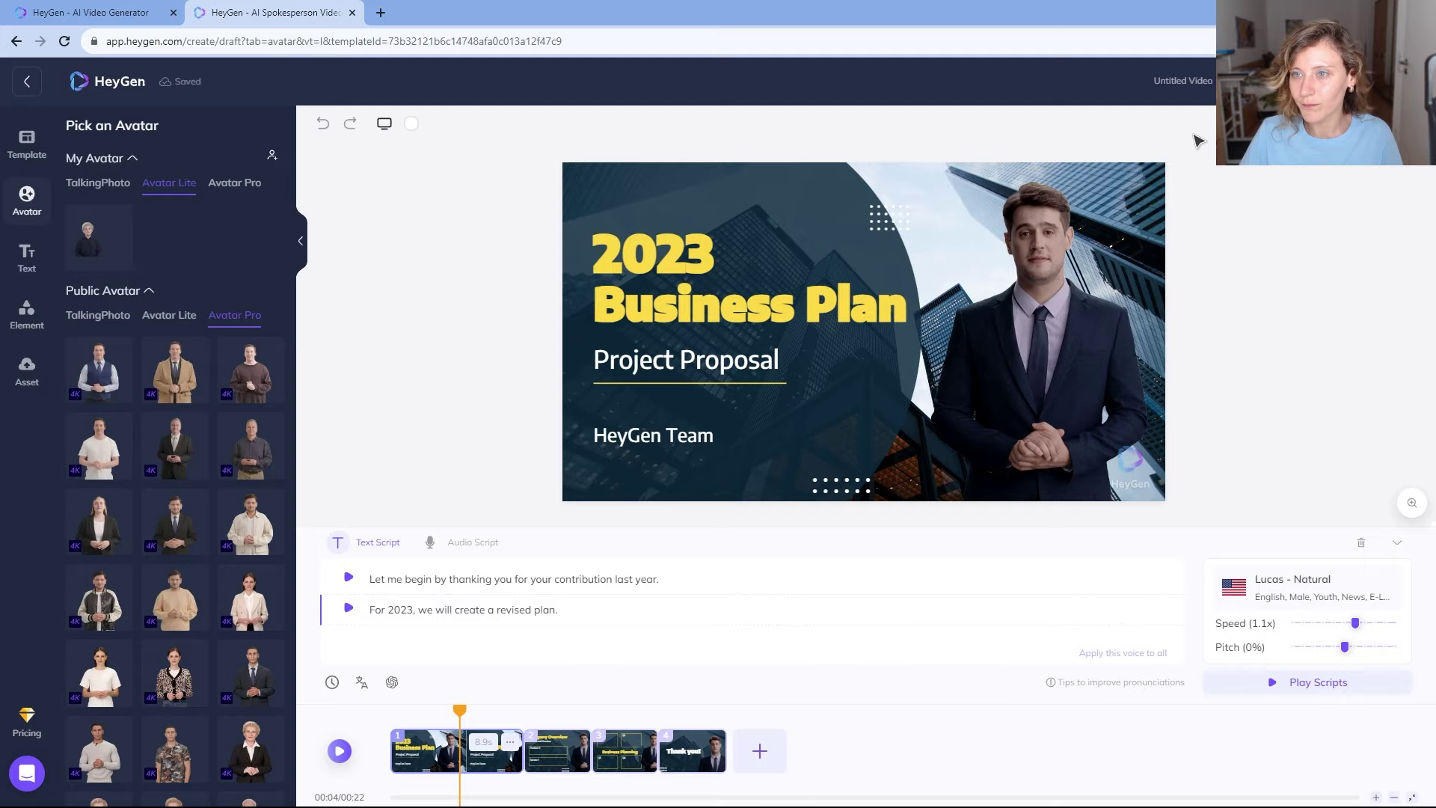
- Submit the Business Plan video for generation and confirm the use of credits
click(1299, 192)
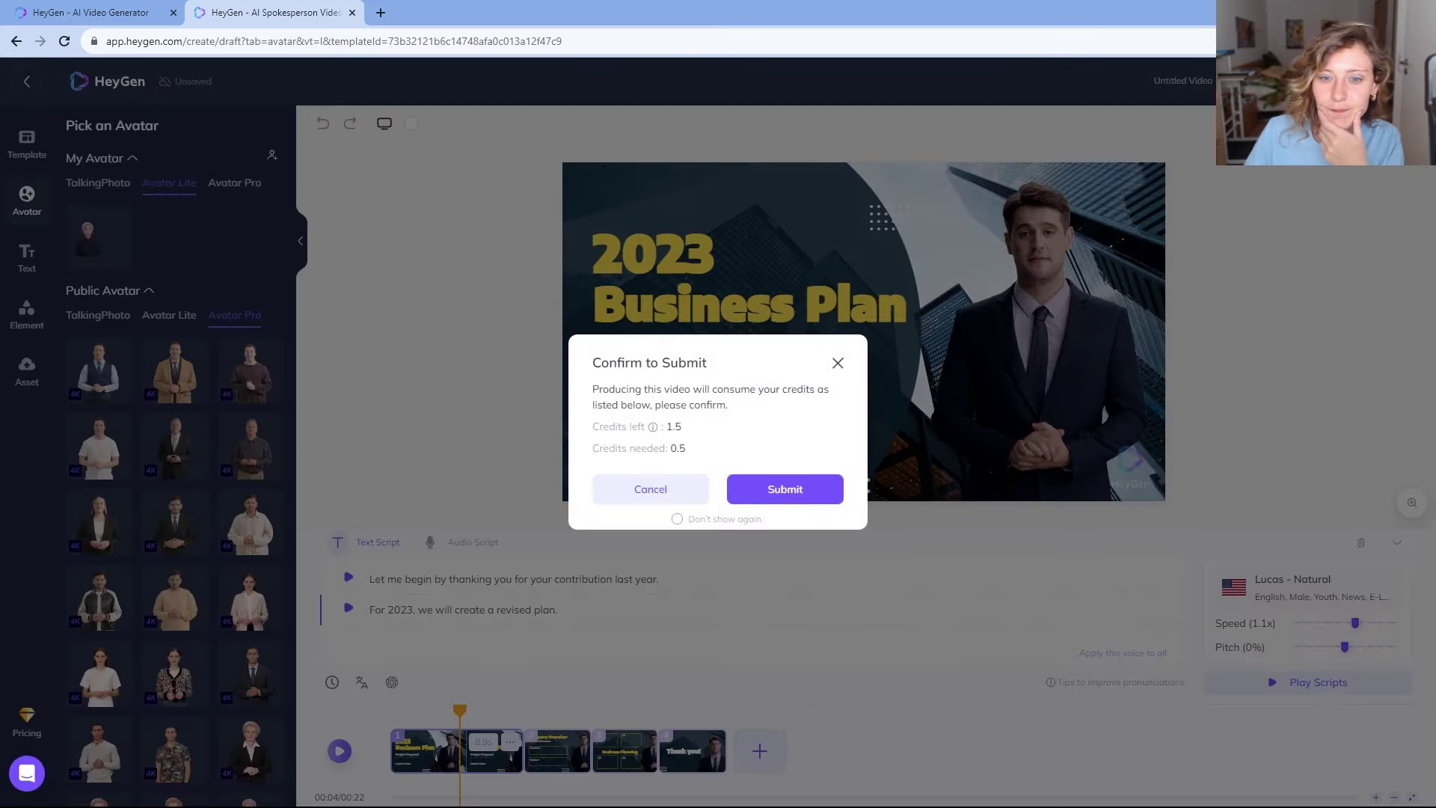
click(837, 365)
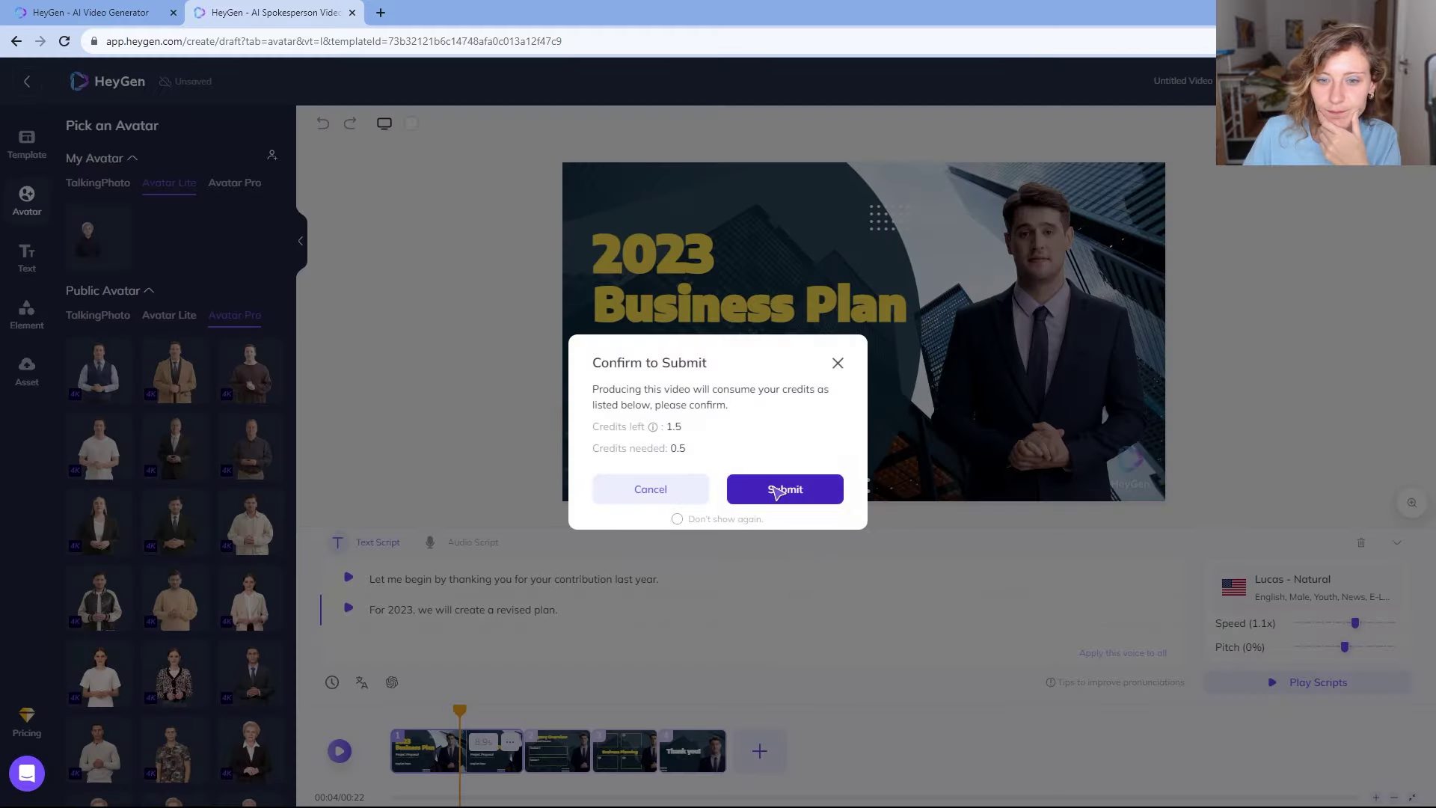
click(777, 490)
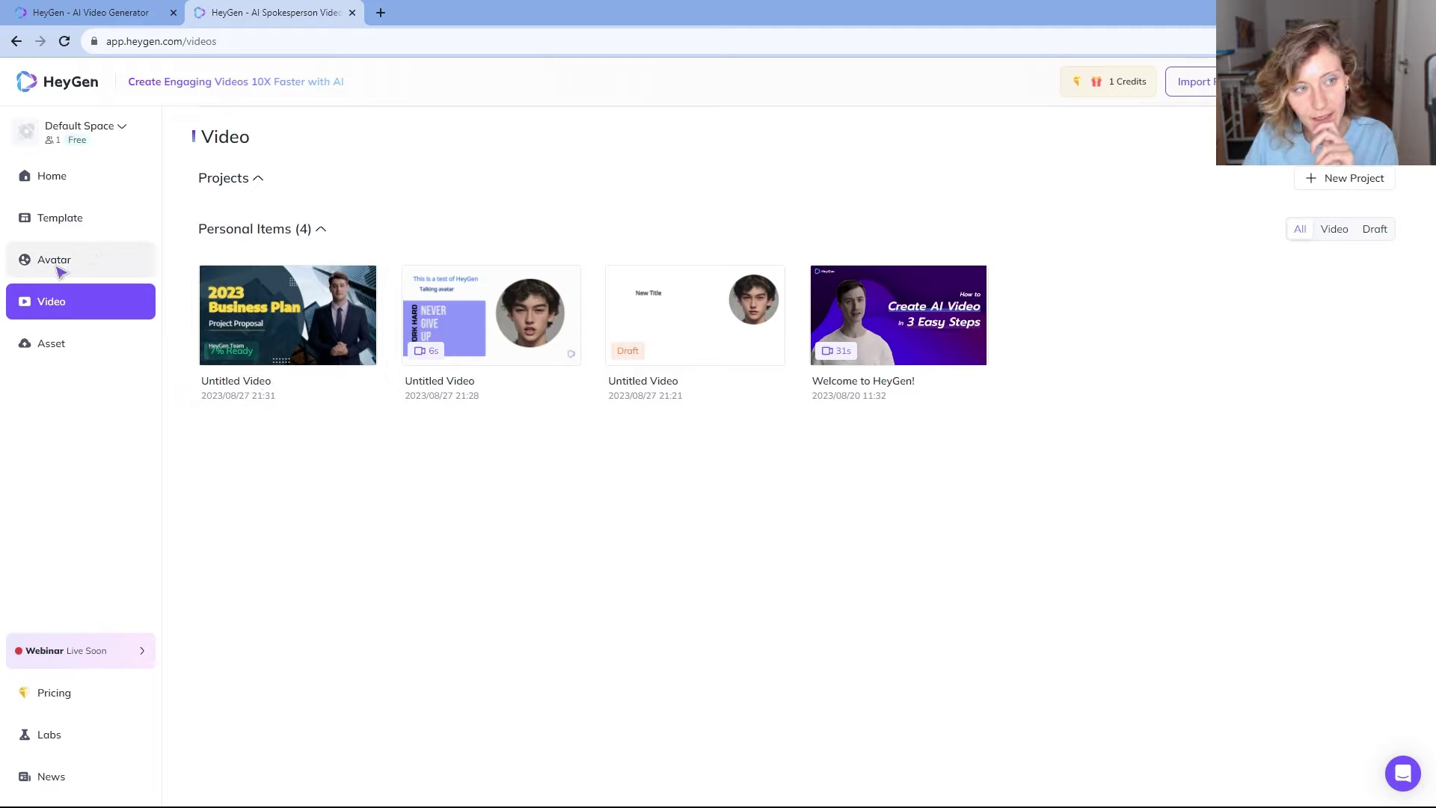
- Look over the available TalkingPhoto avatars on the home page
click(65, 177)
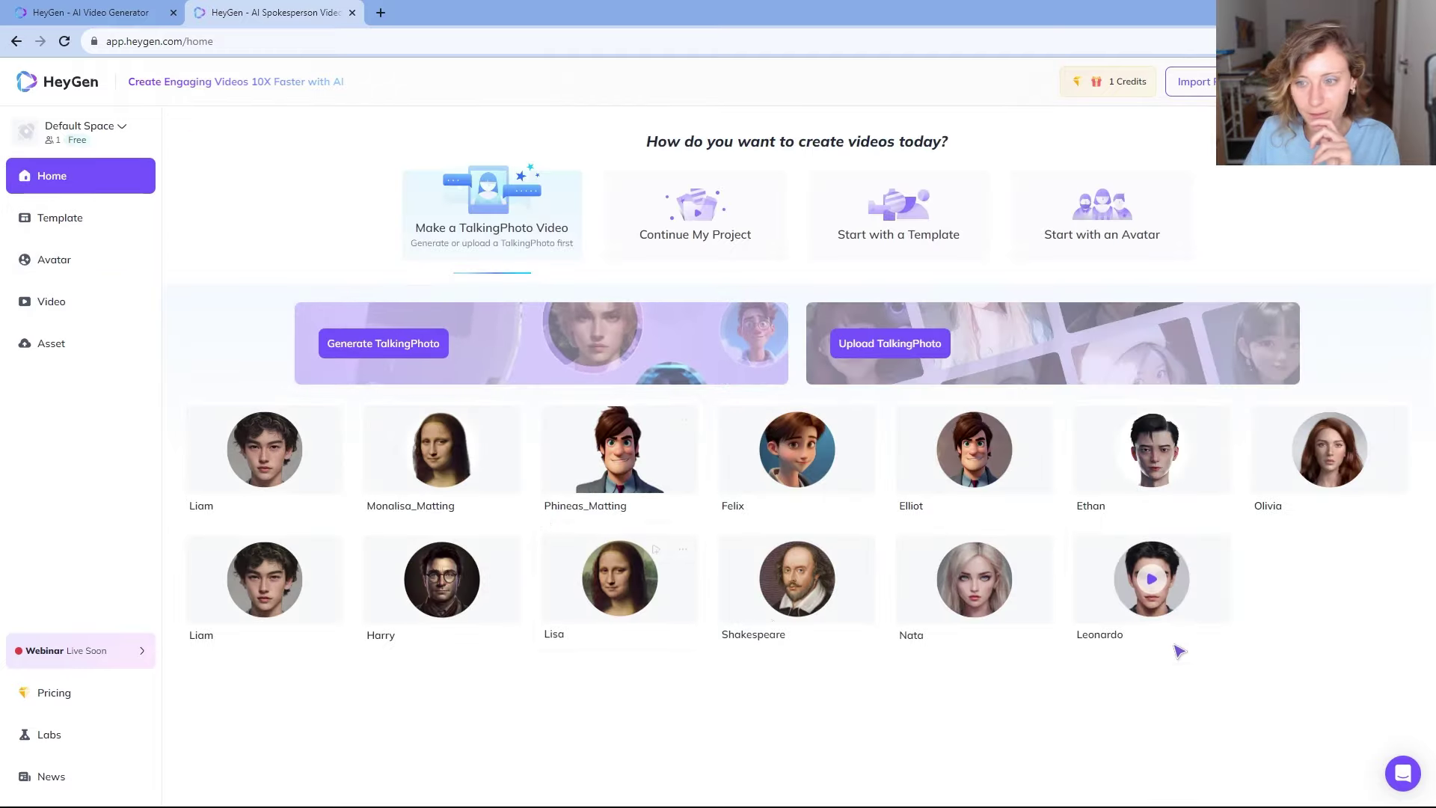
mouse_move(483, 514)
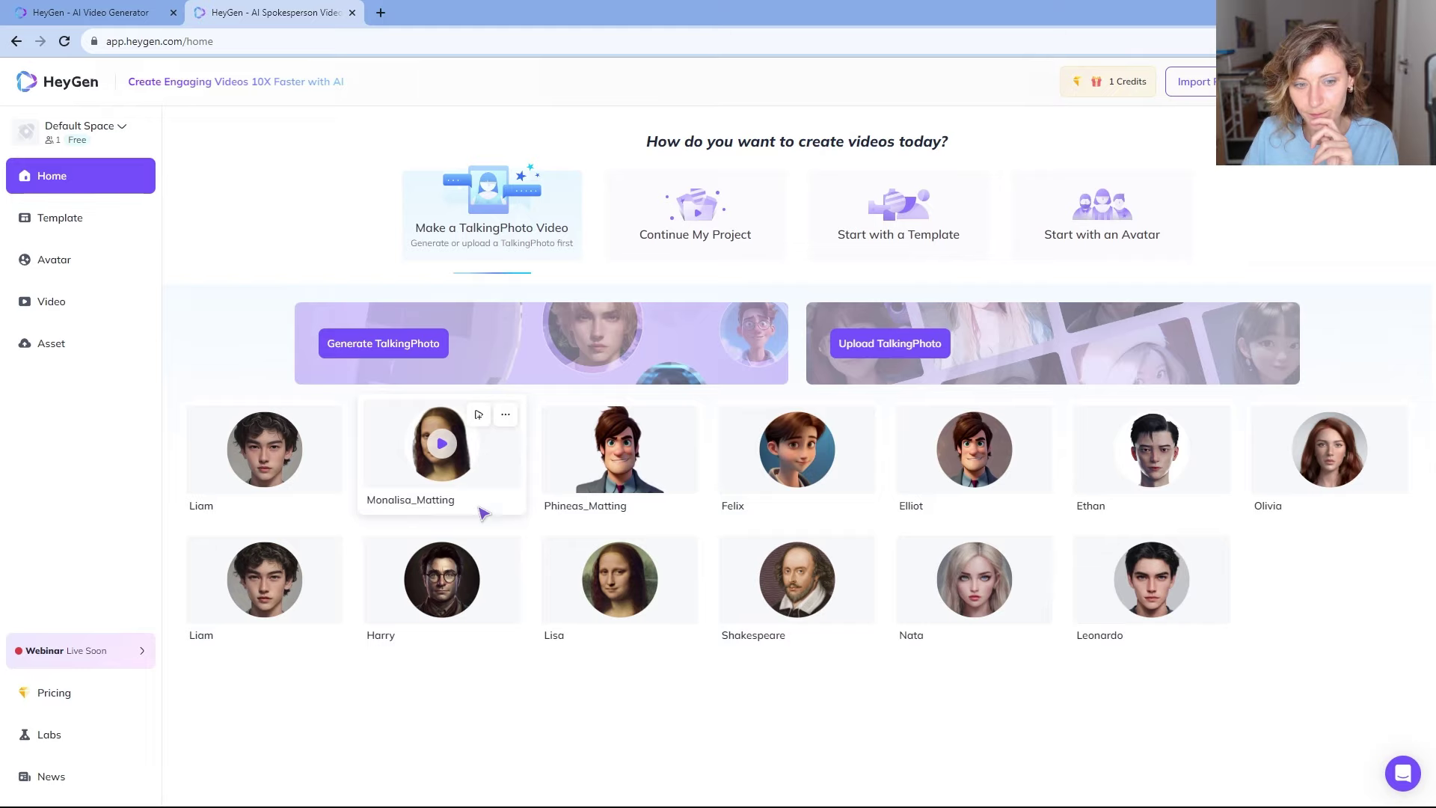
mouse_move(312, 487)
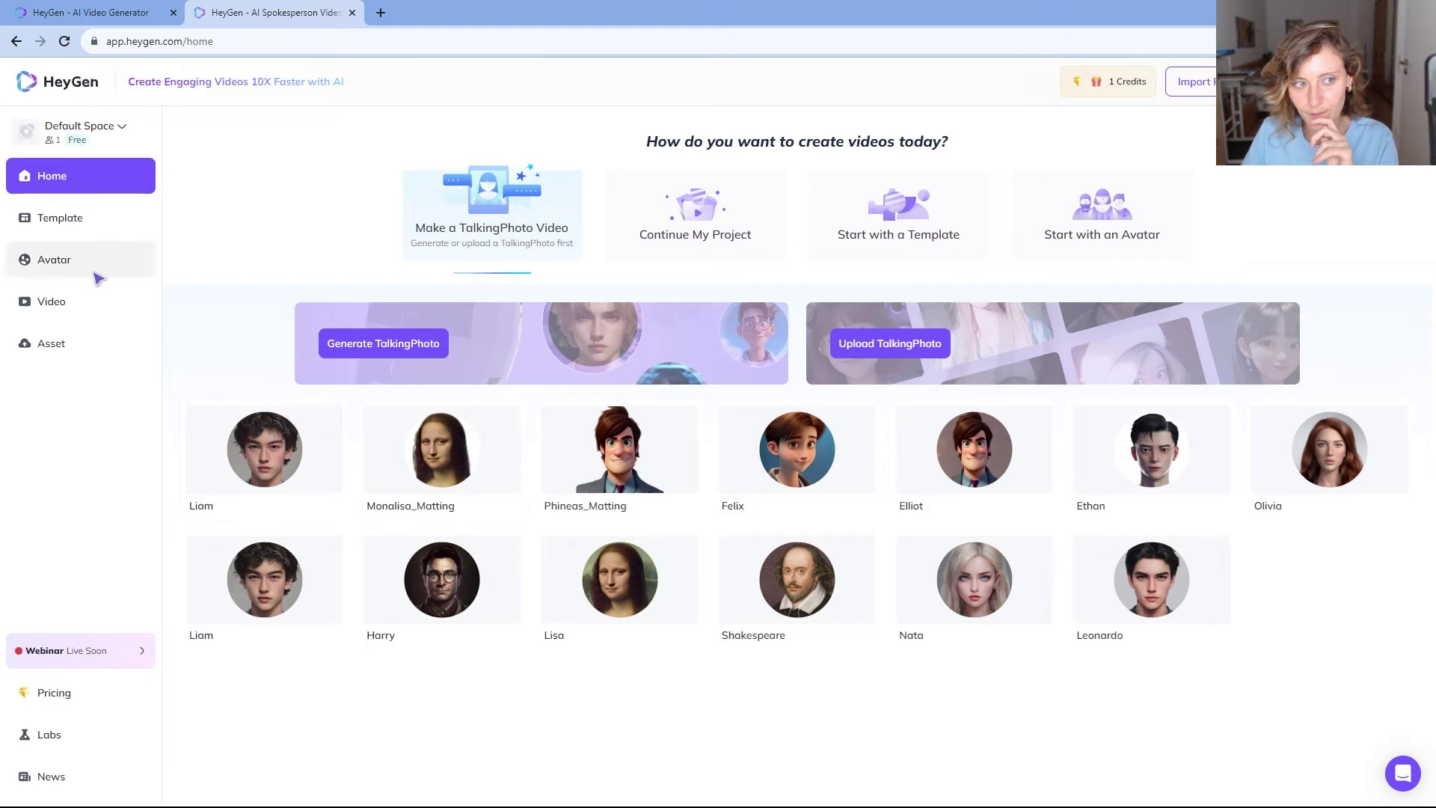
- Browse the public landscape templates in the Advertisement category
click(76, 216)
scroll(637, 560, down, 3)
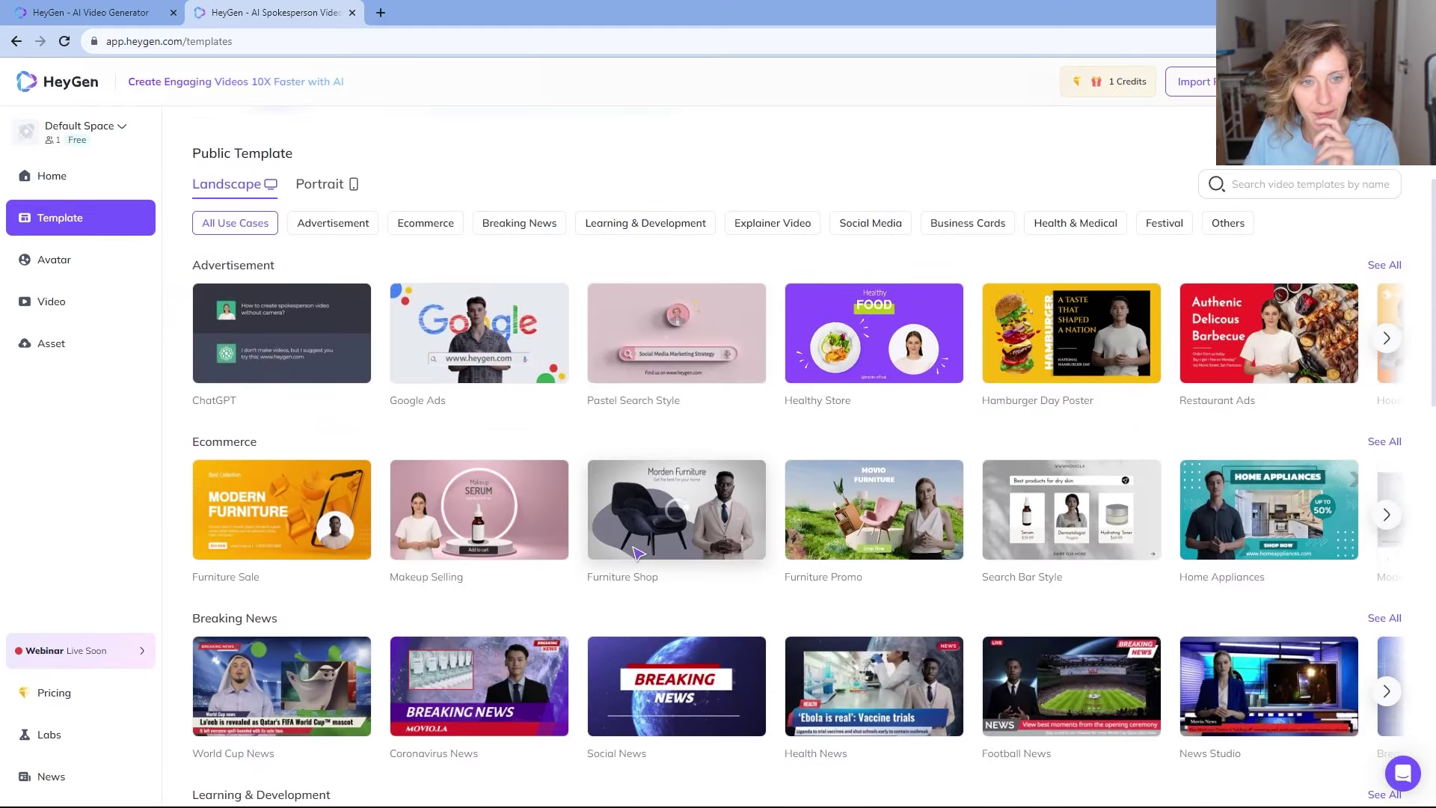
click(352, 228)
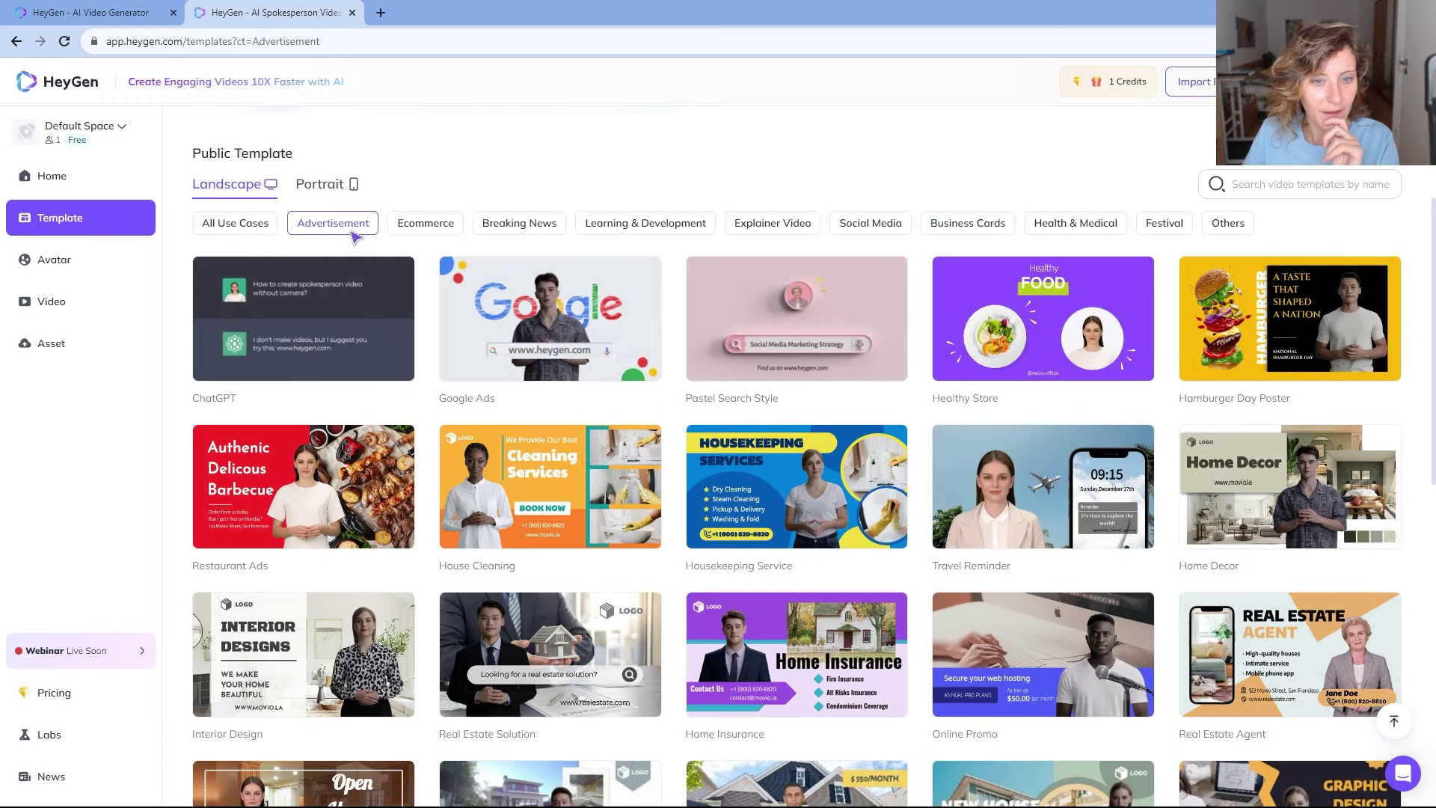
scroll(793, 505, down, 5)
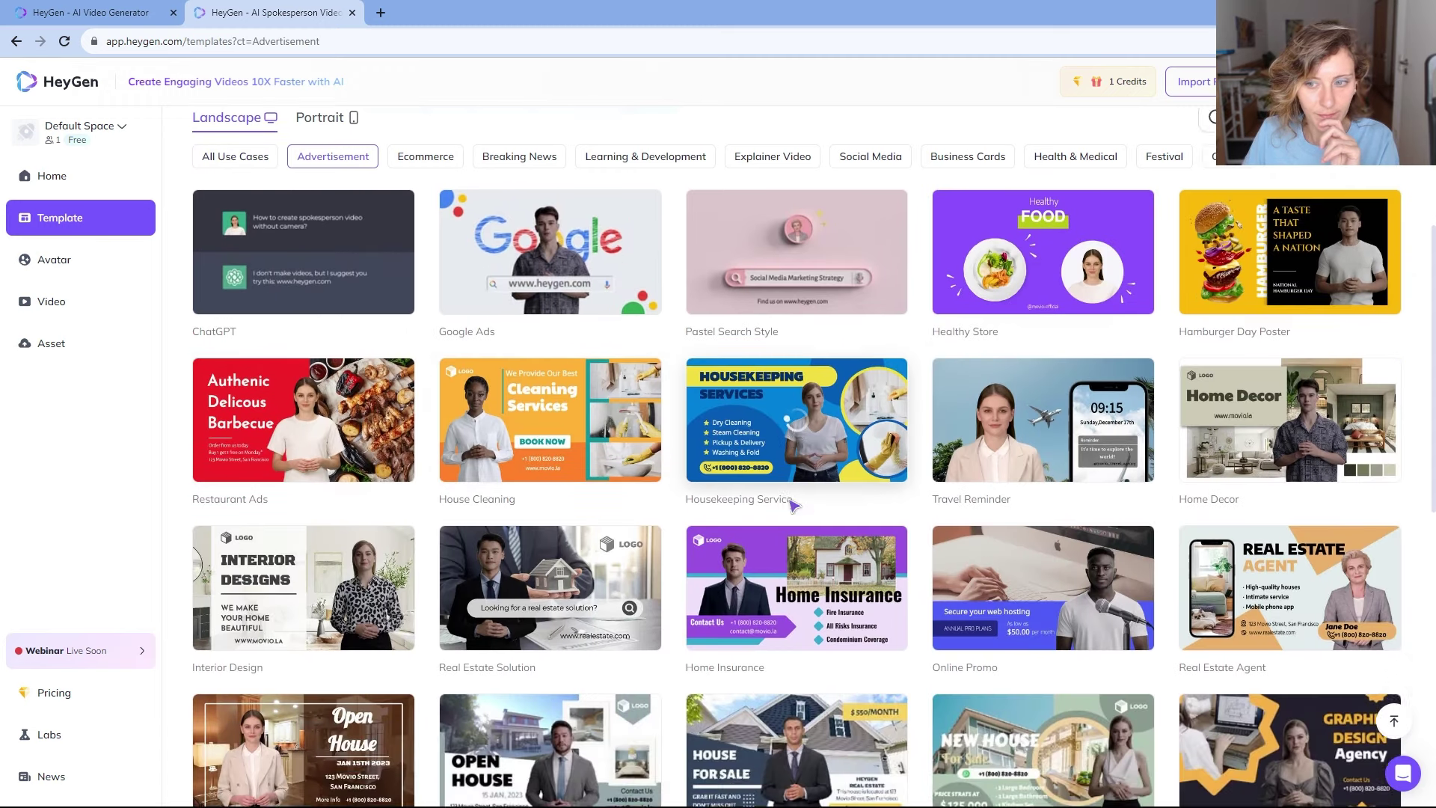
scroll(794, 507, down, 5)
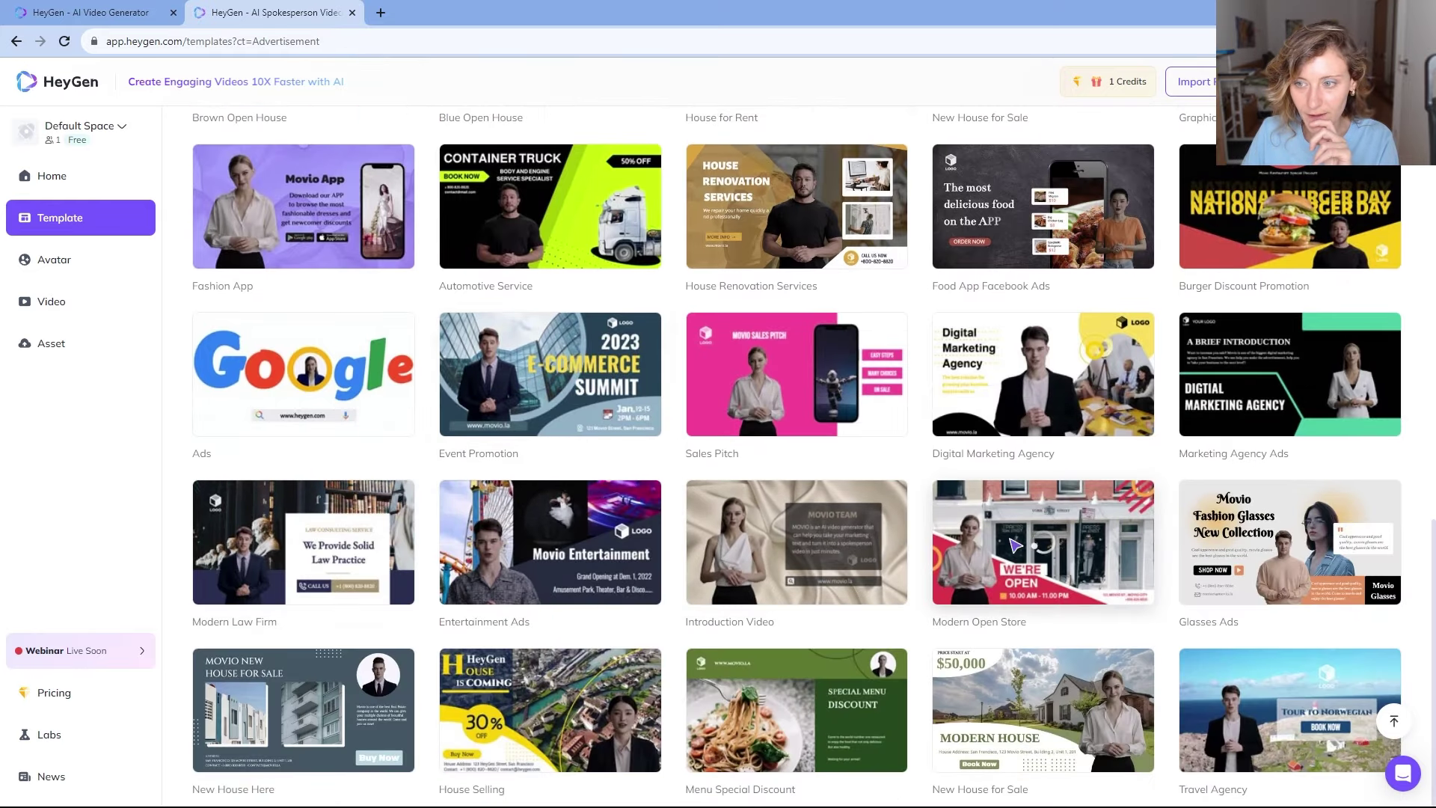
scroll(1025, 533, up, 4)
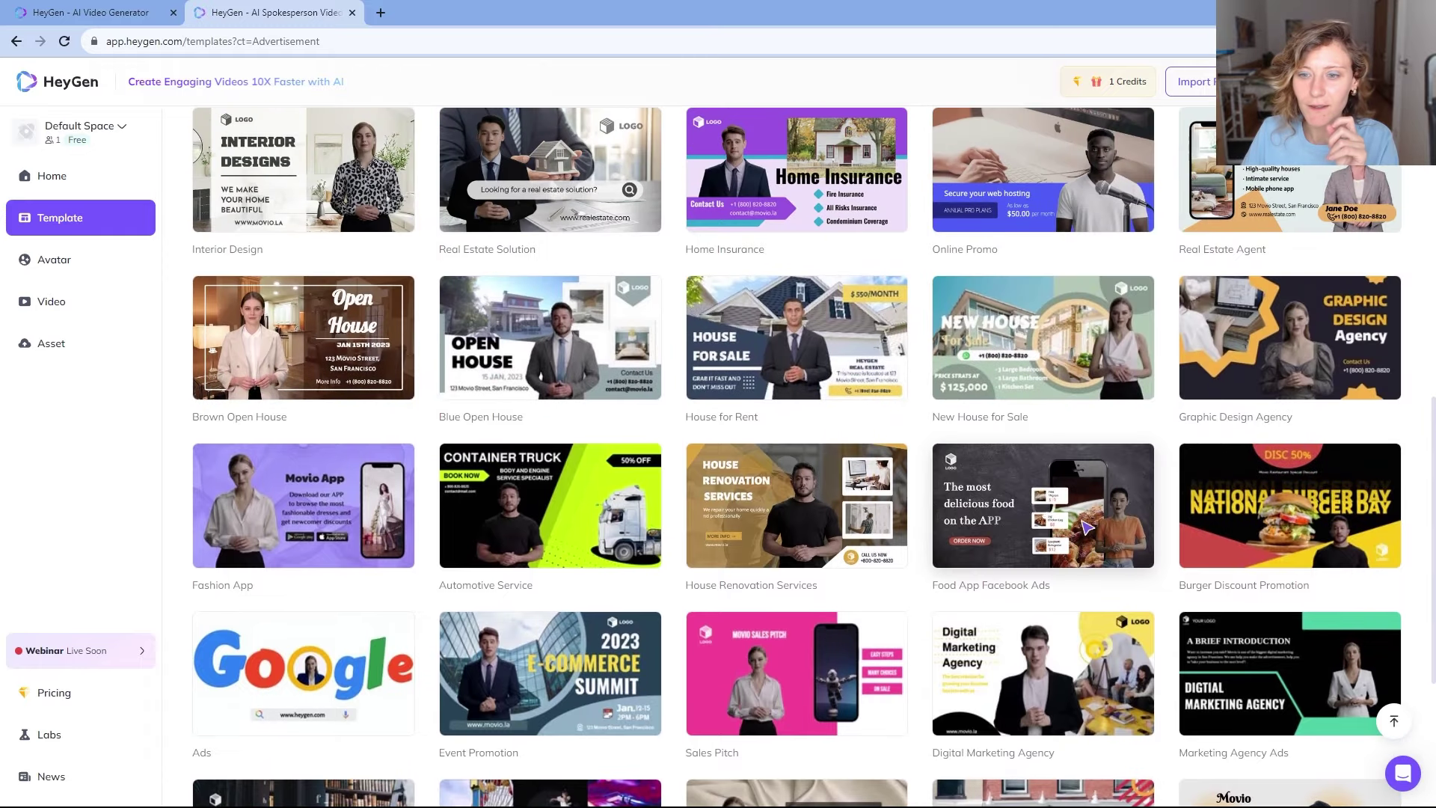
scroll(922, 501, up, 5)
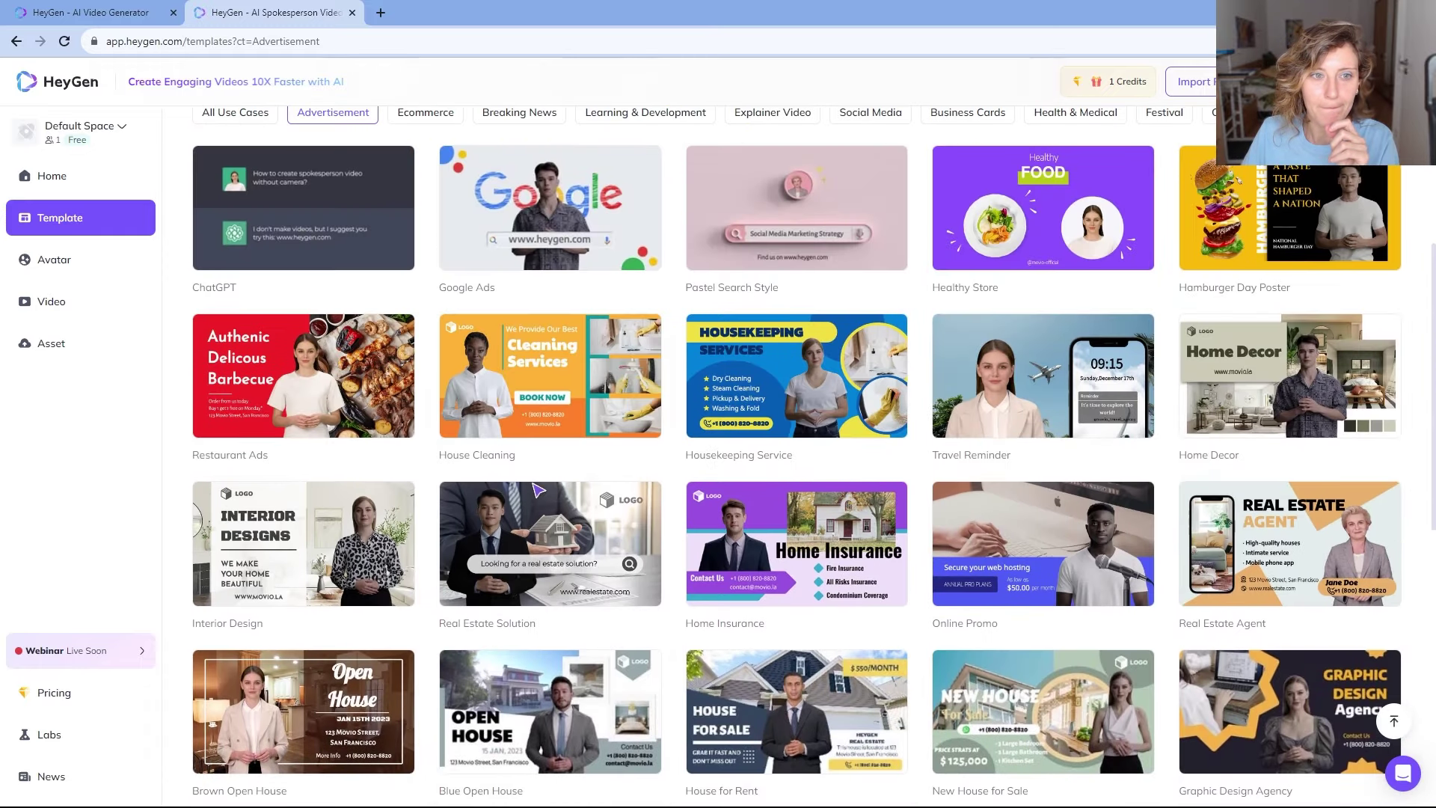
scroll(330, 172, up, 1)
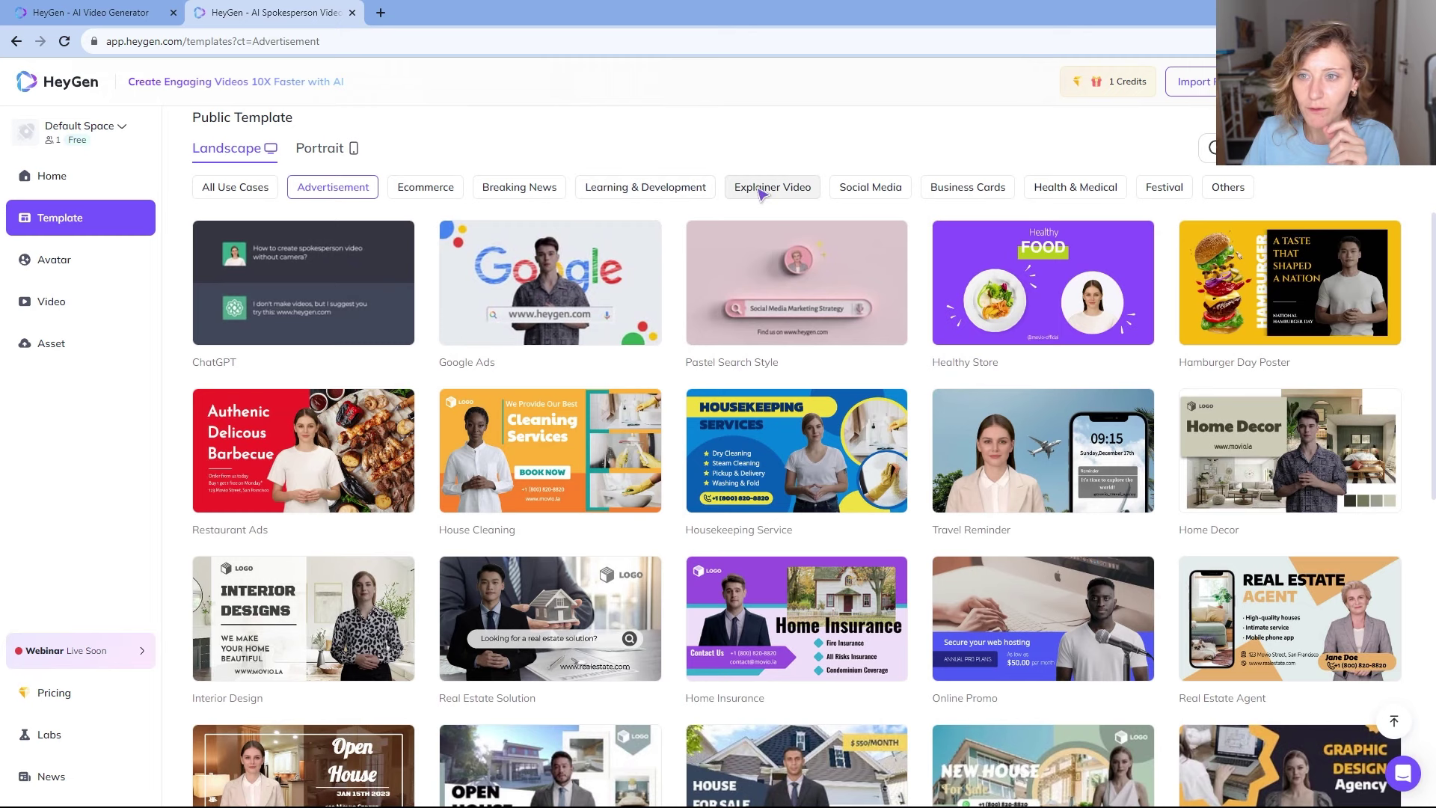
- Compare the public templates in the Business Cards, Explainer Video, Breaking News and Learning & Development categories, ending on Learning & Development
click(944, 191)
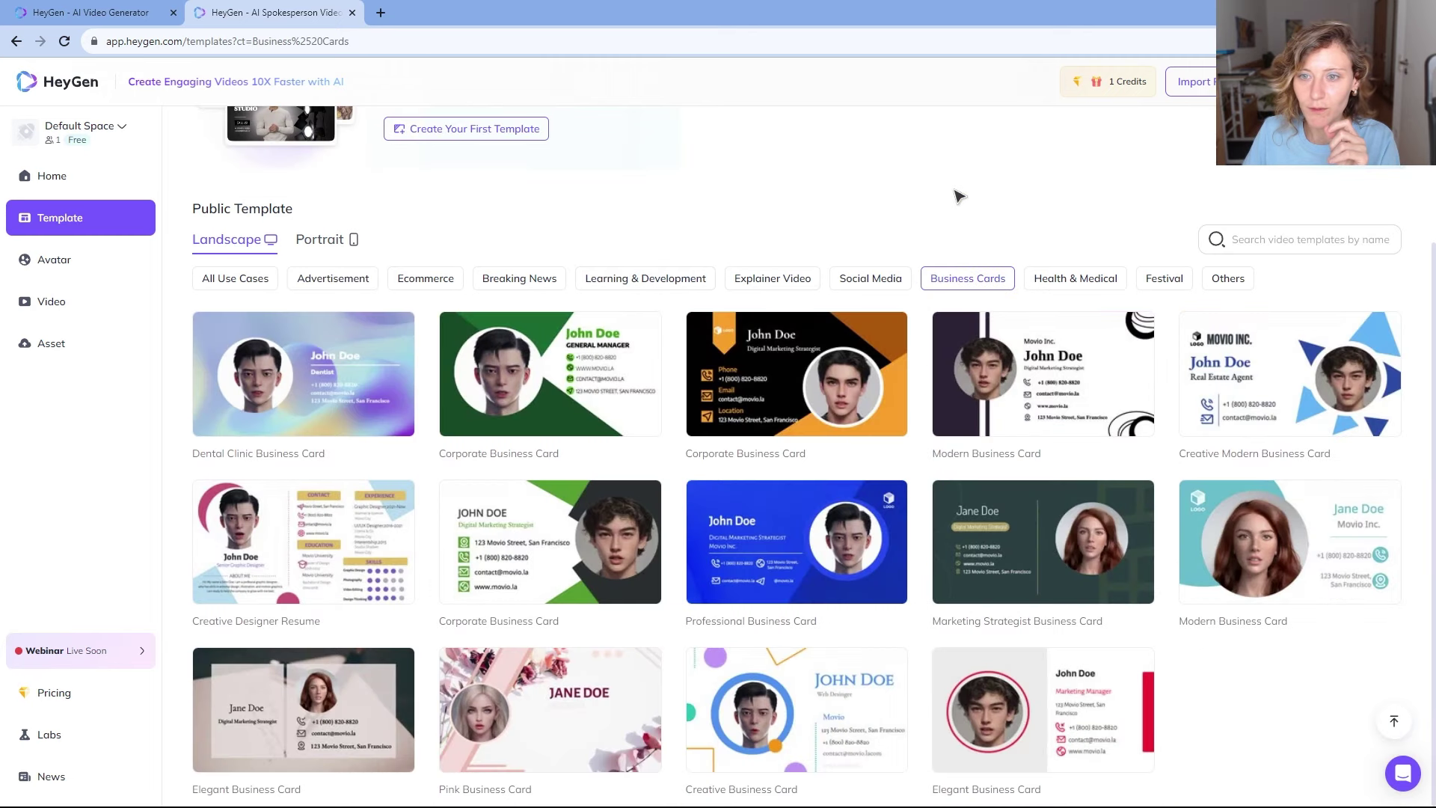
click(771, 279)
click(641, 196)
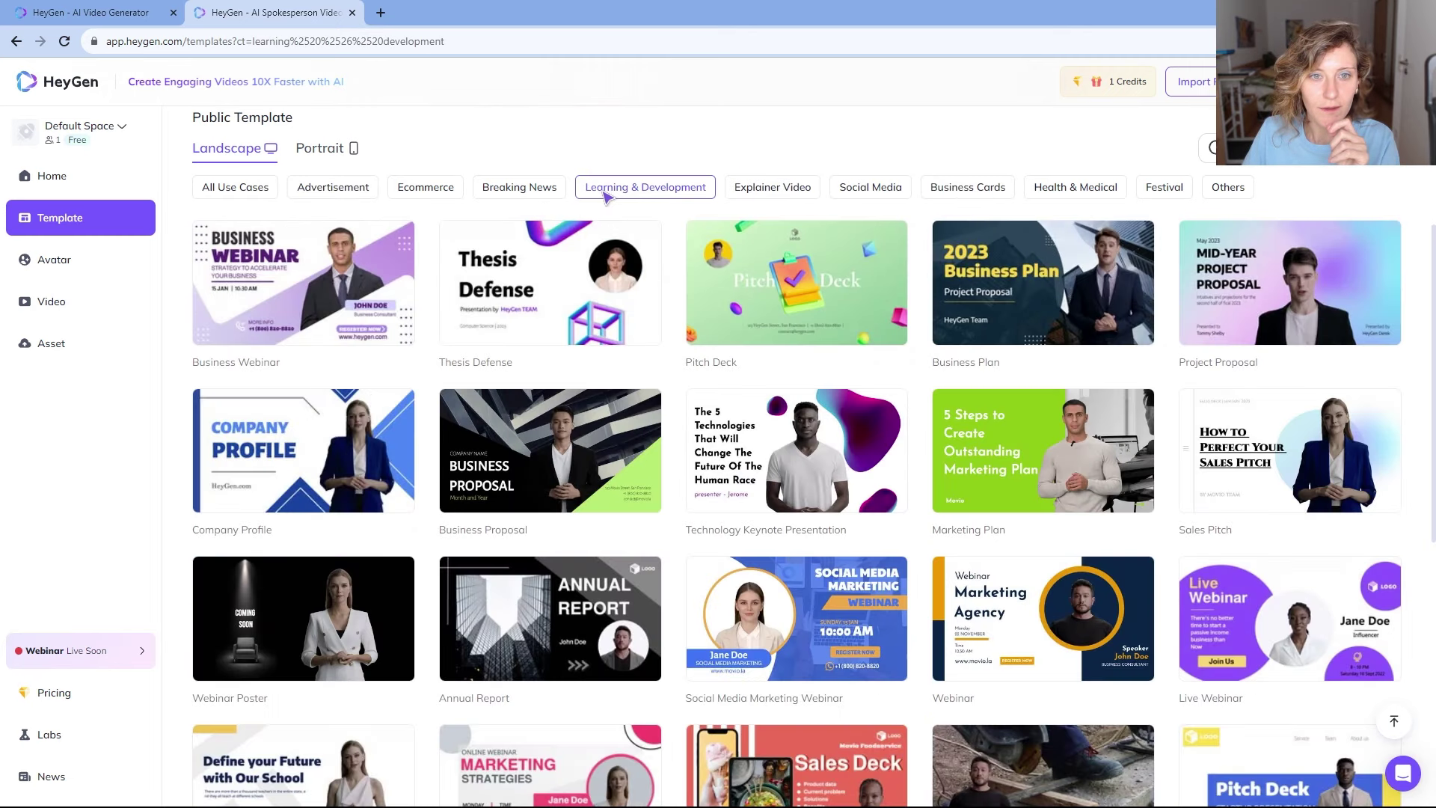
click(534, 193)
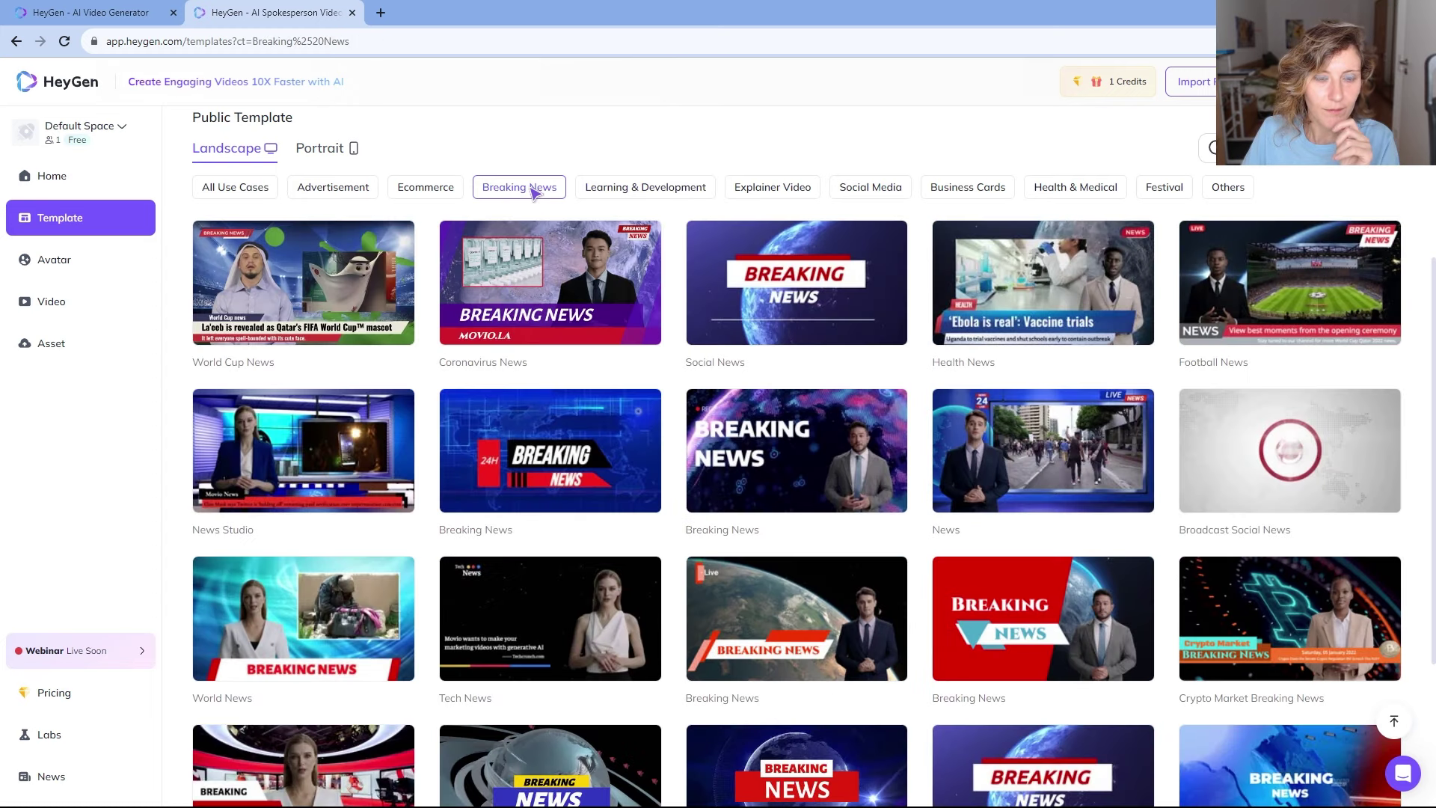
click(611, 189)
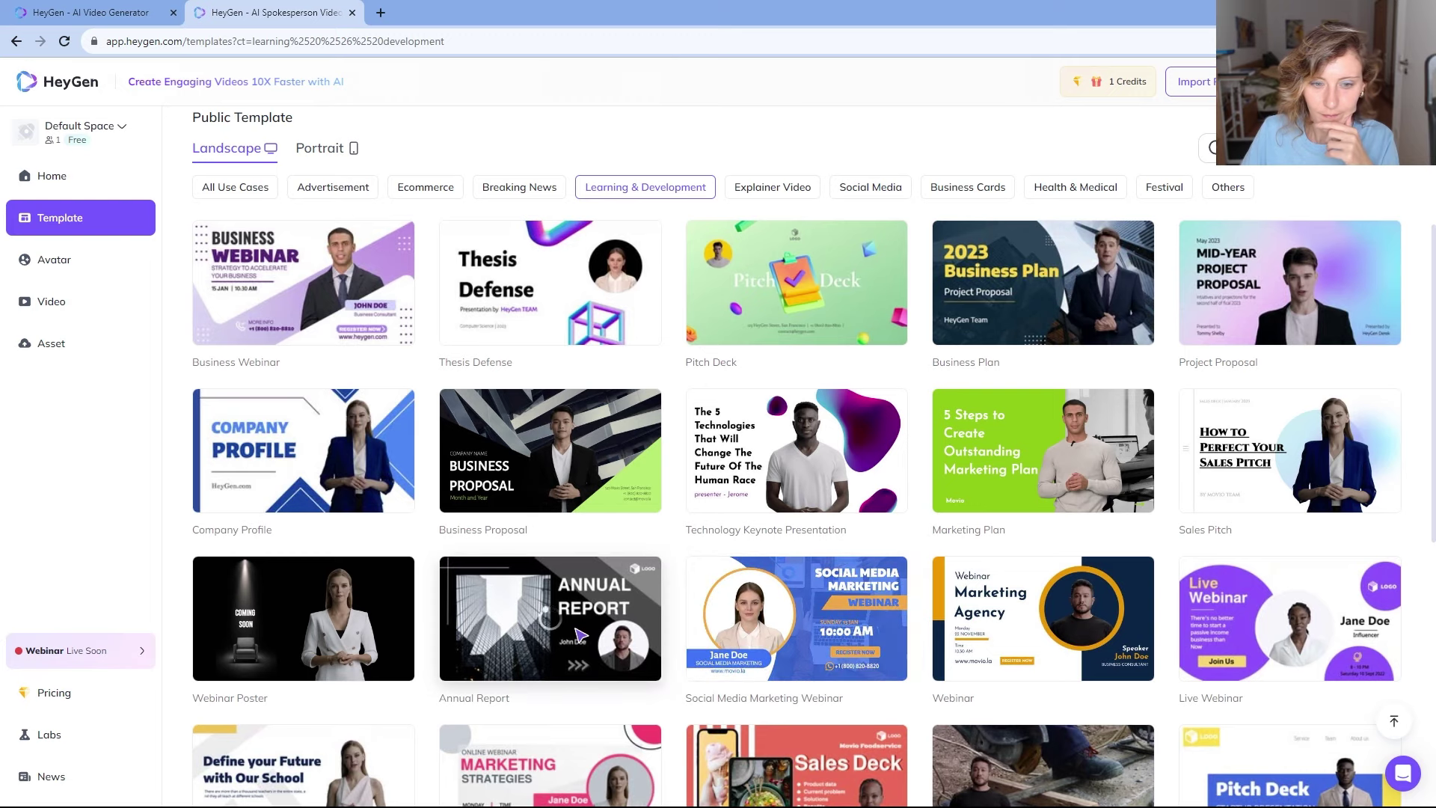
- Look through the Learning & Development templates and start a new video from the Project Proposal template
scroll(1265, 636, down, 3)
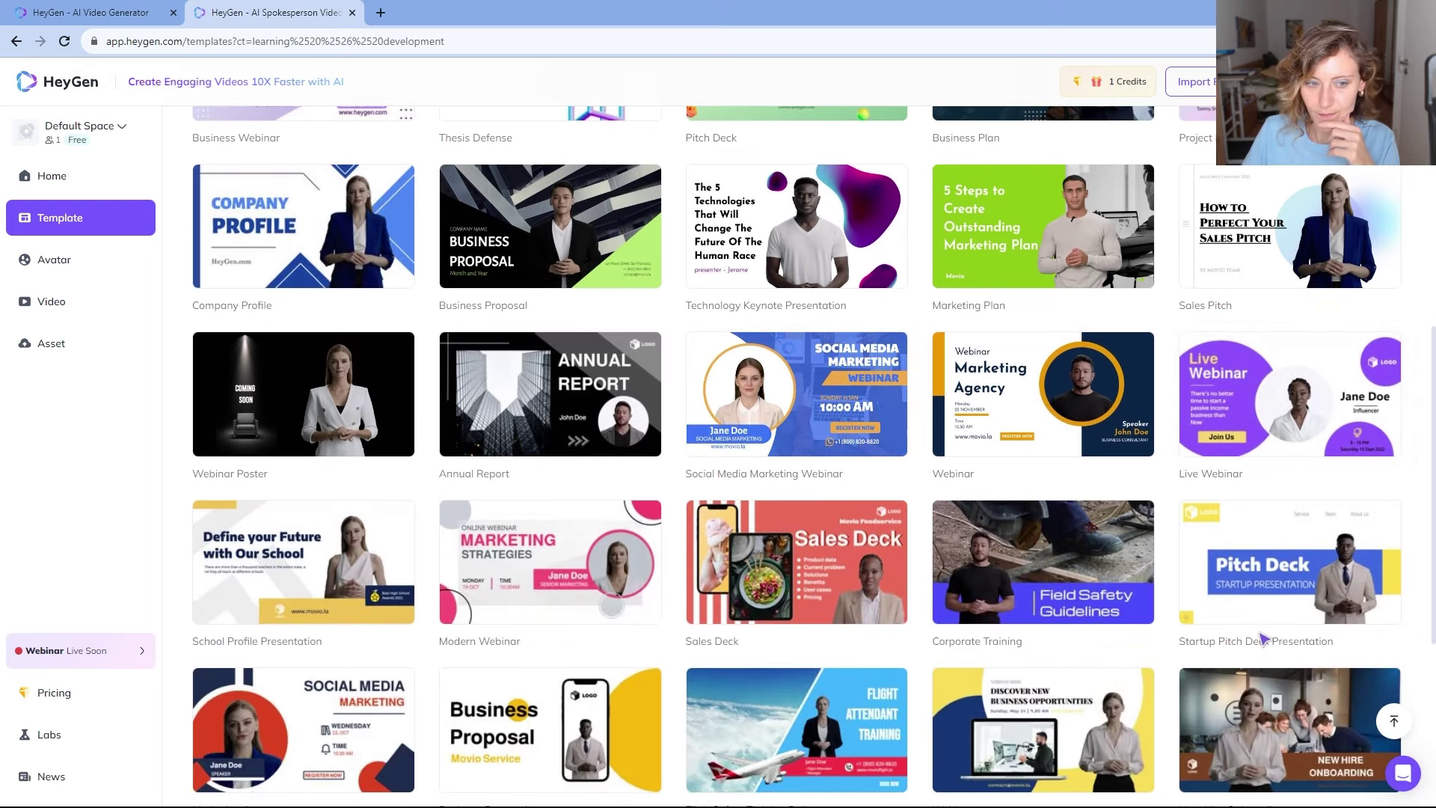
scroll(1263, 638, up, 5)
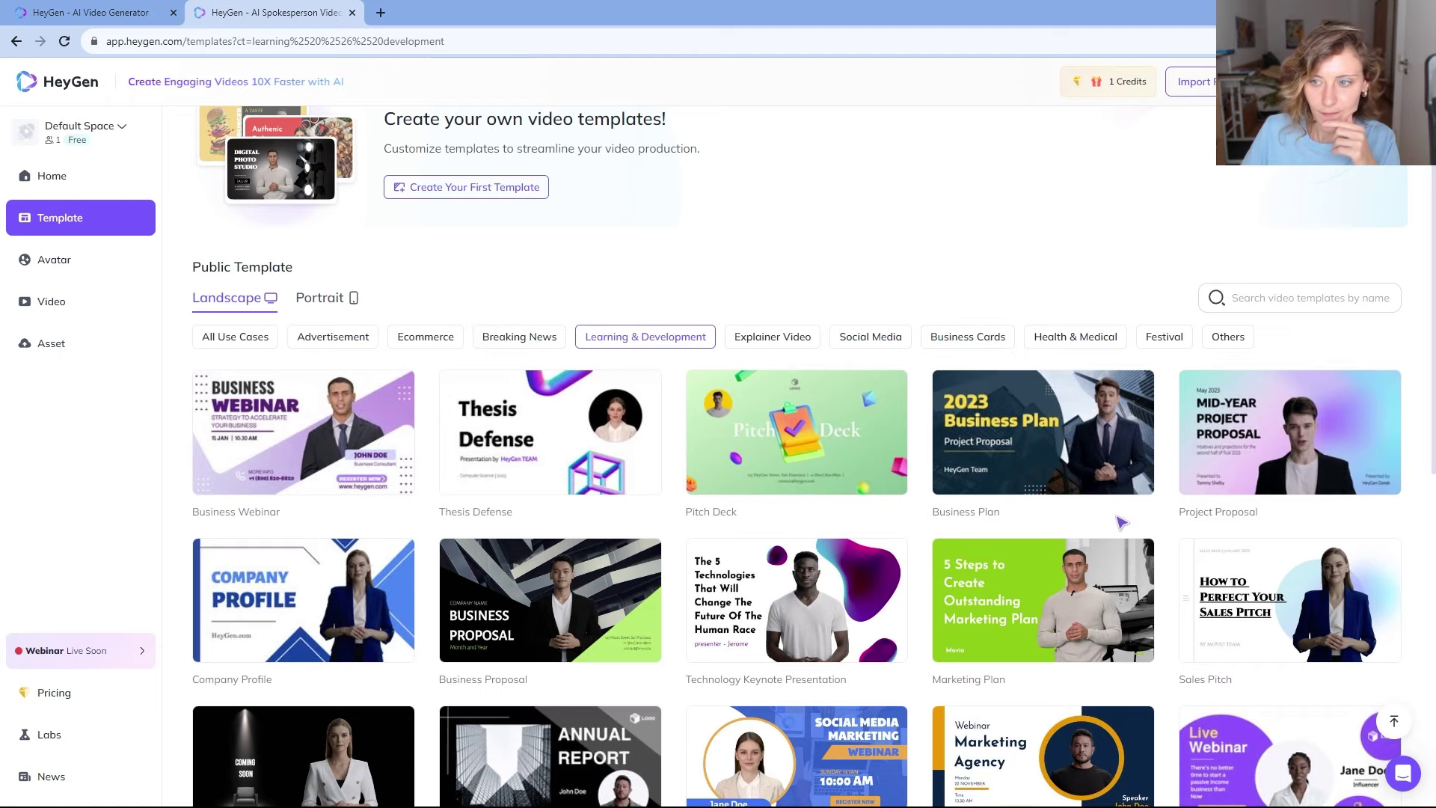
scroll(1120, 521, down, 1)
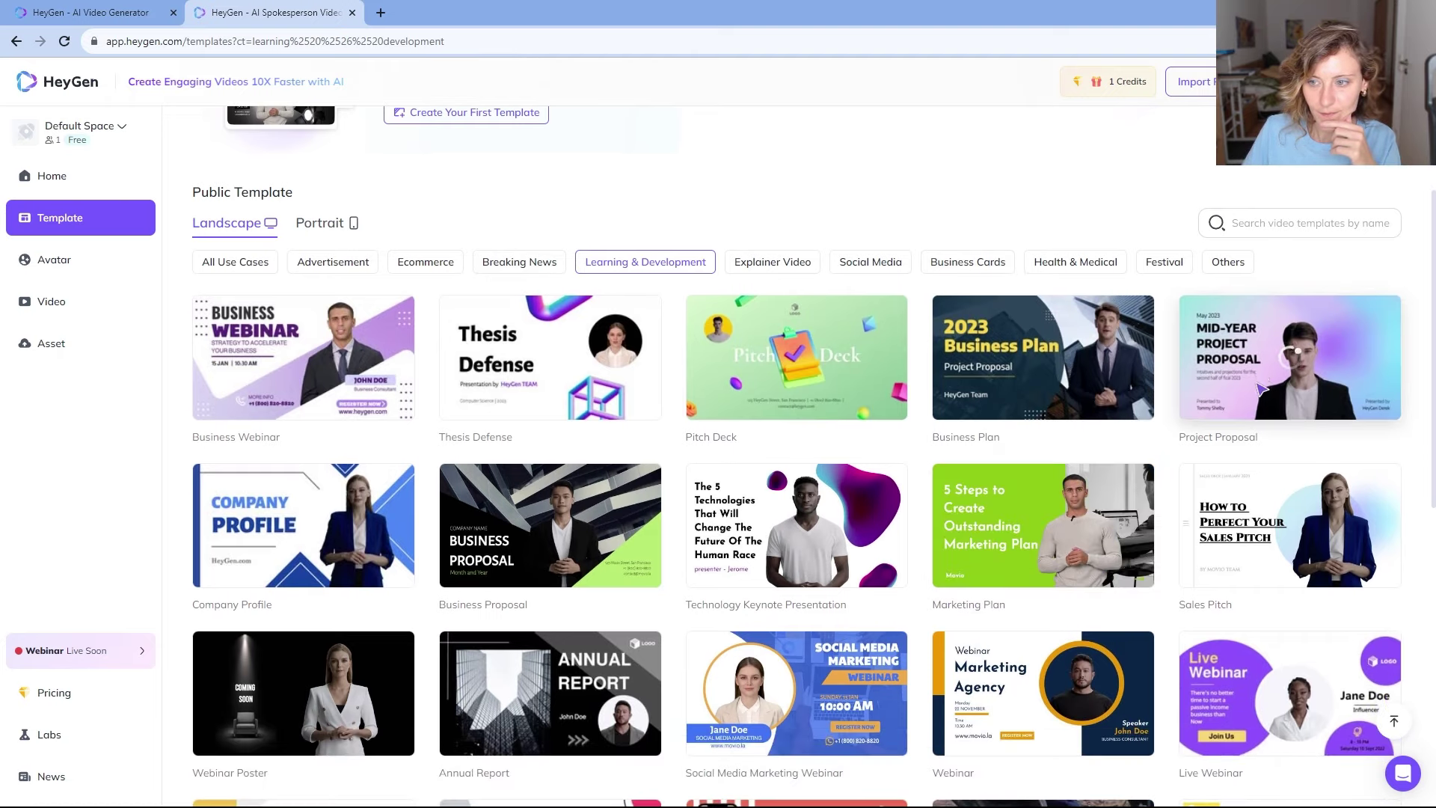
click(1243, 403)
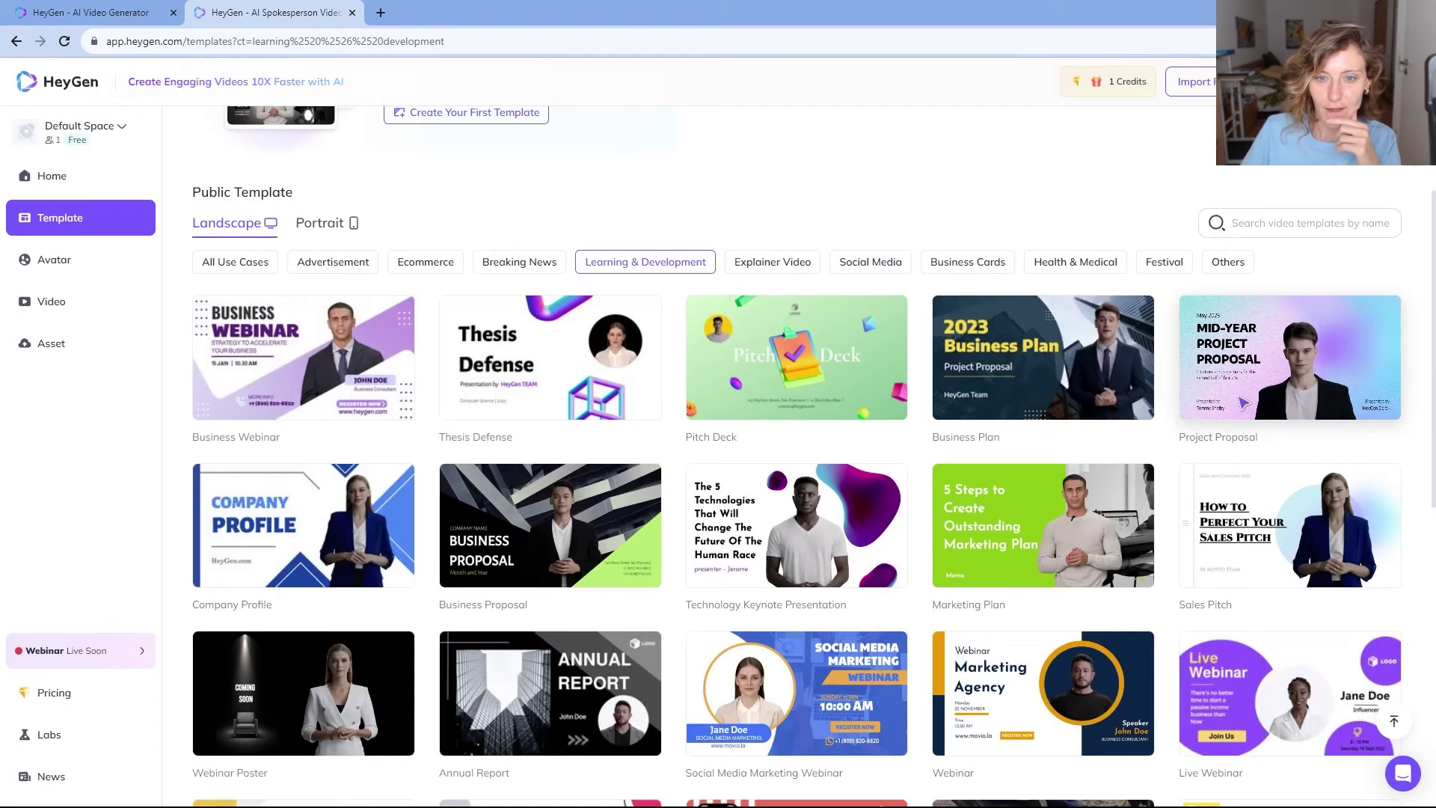
click(1243, 404)
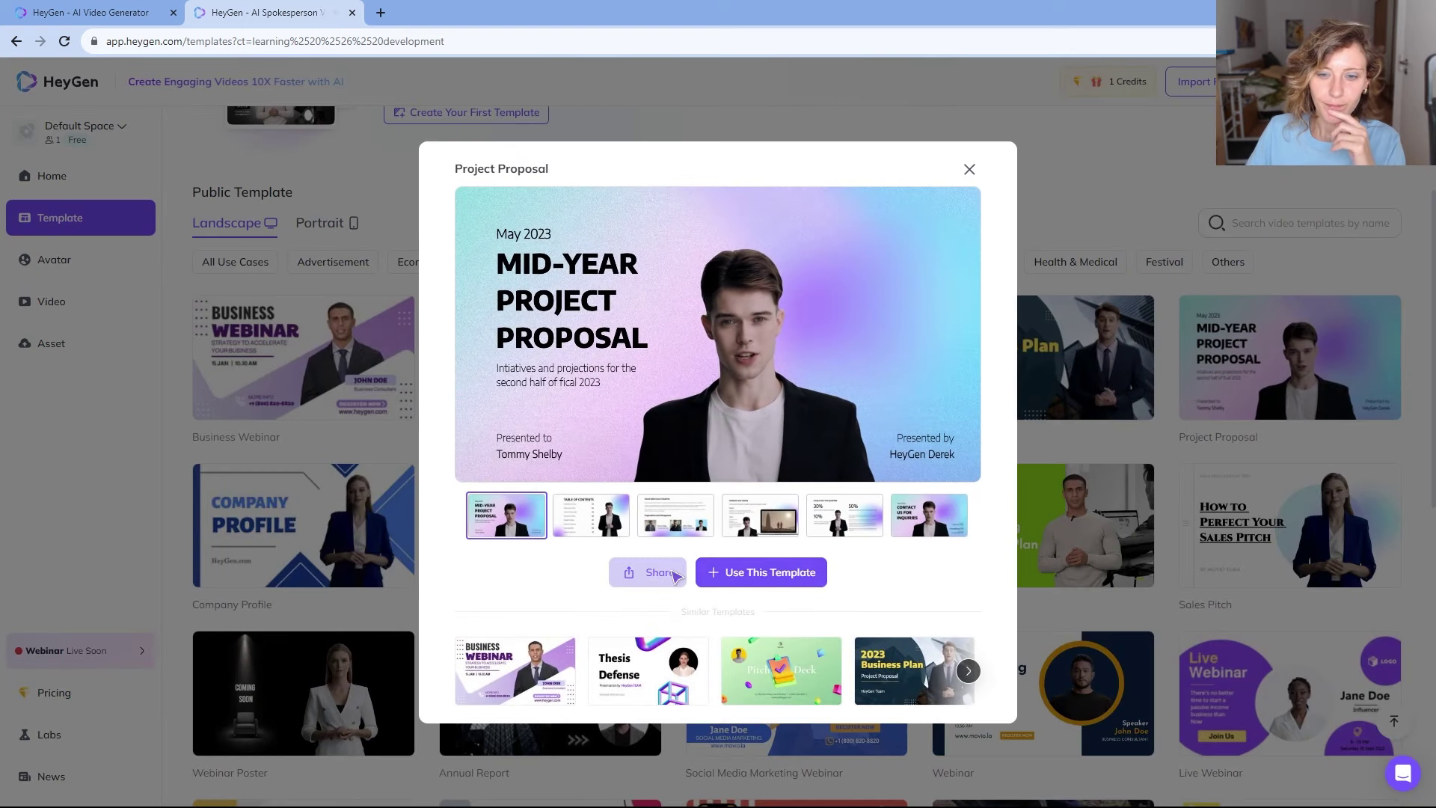
click(742, 576)
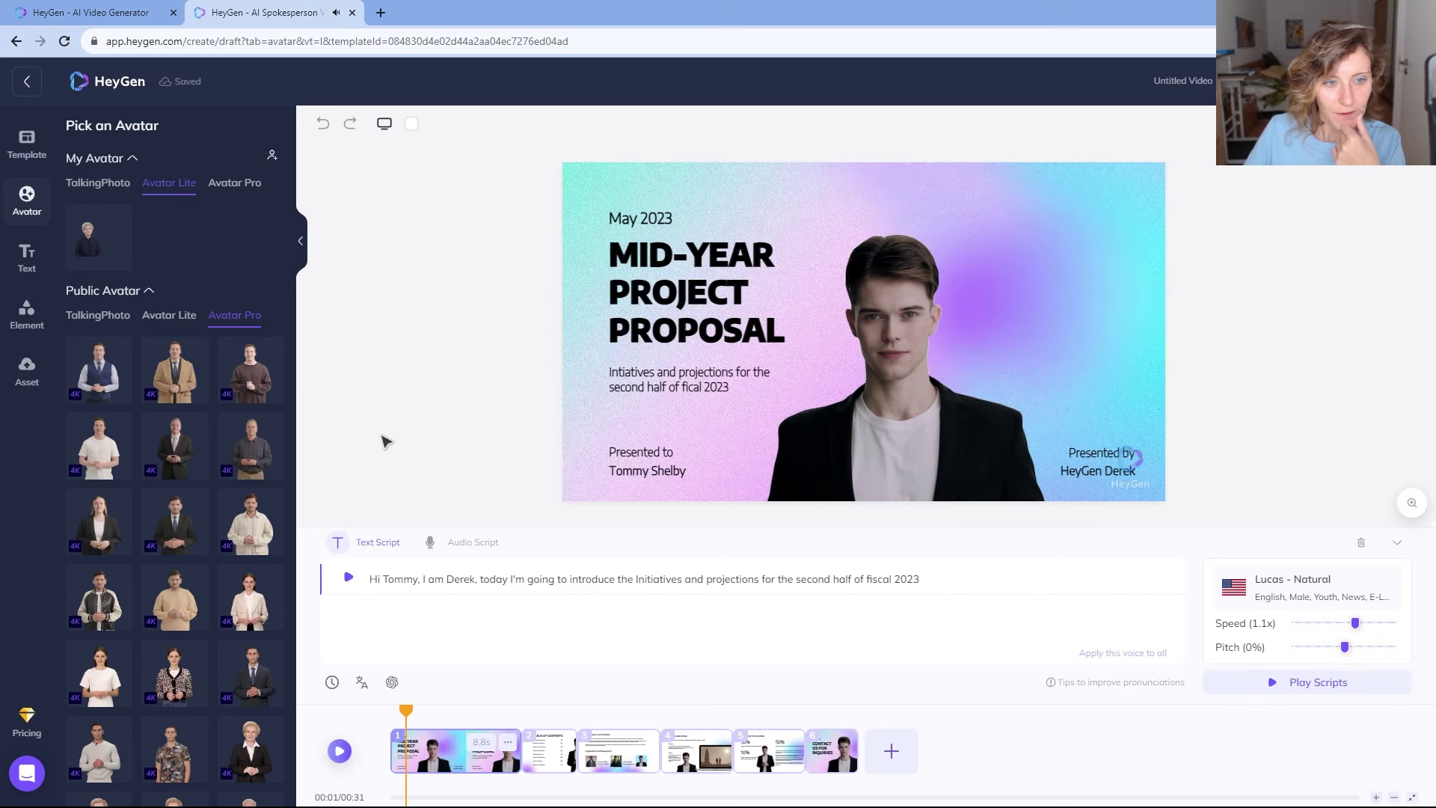
- Browse the stock images among the elements and add the photo of a conference-room meeting to the first scene
click(22, 327)
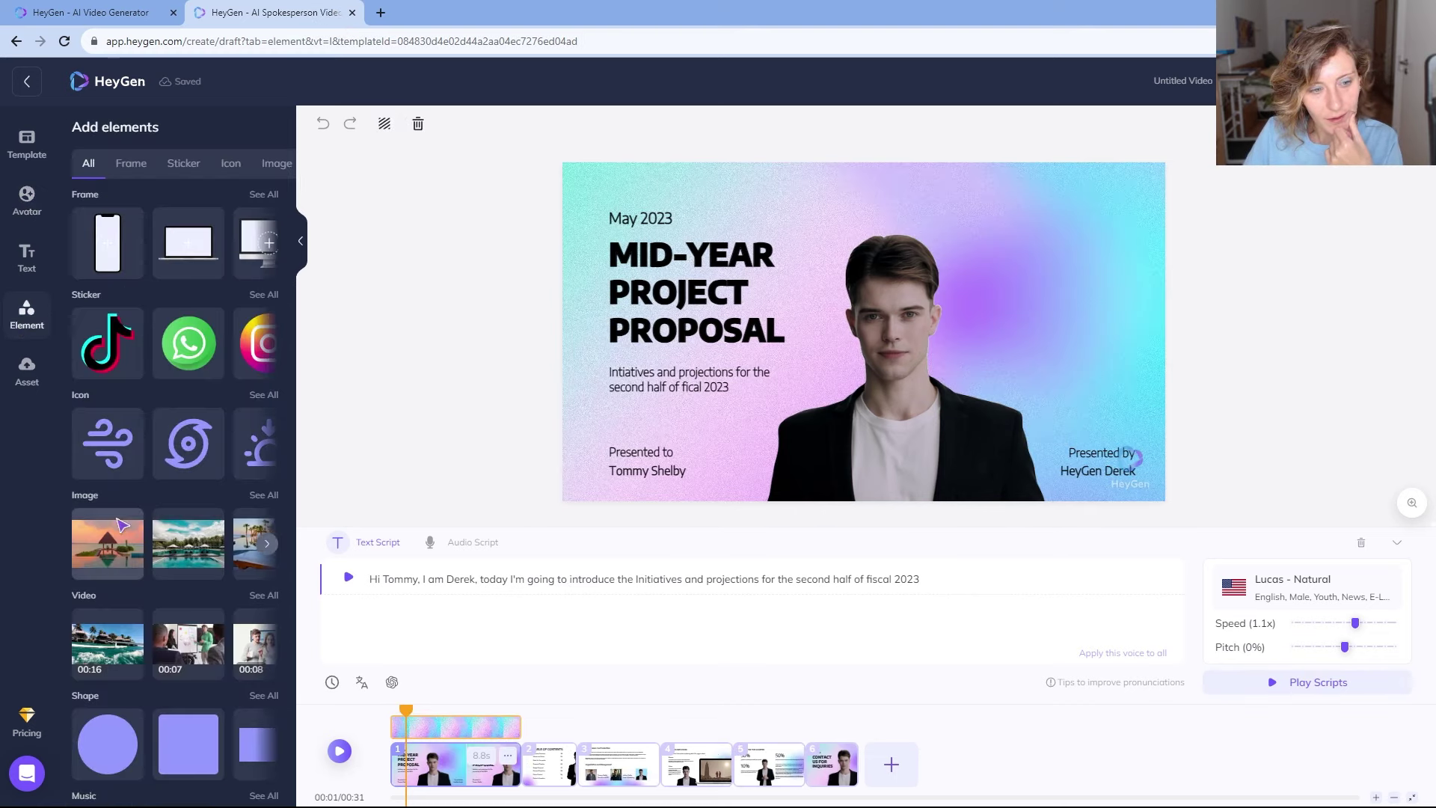
click(267, 544)
click(268, 544)
click(267, 543)
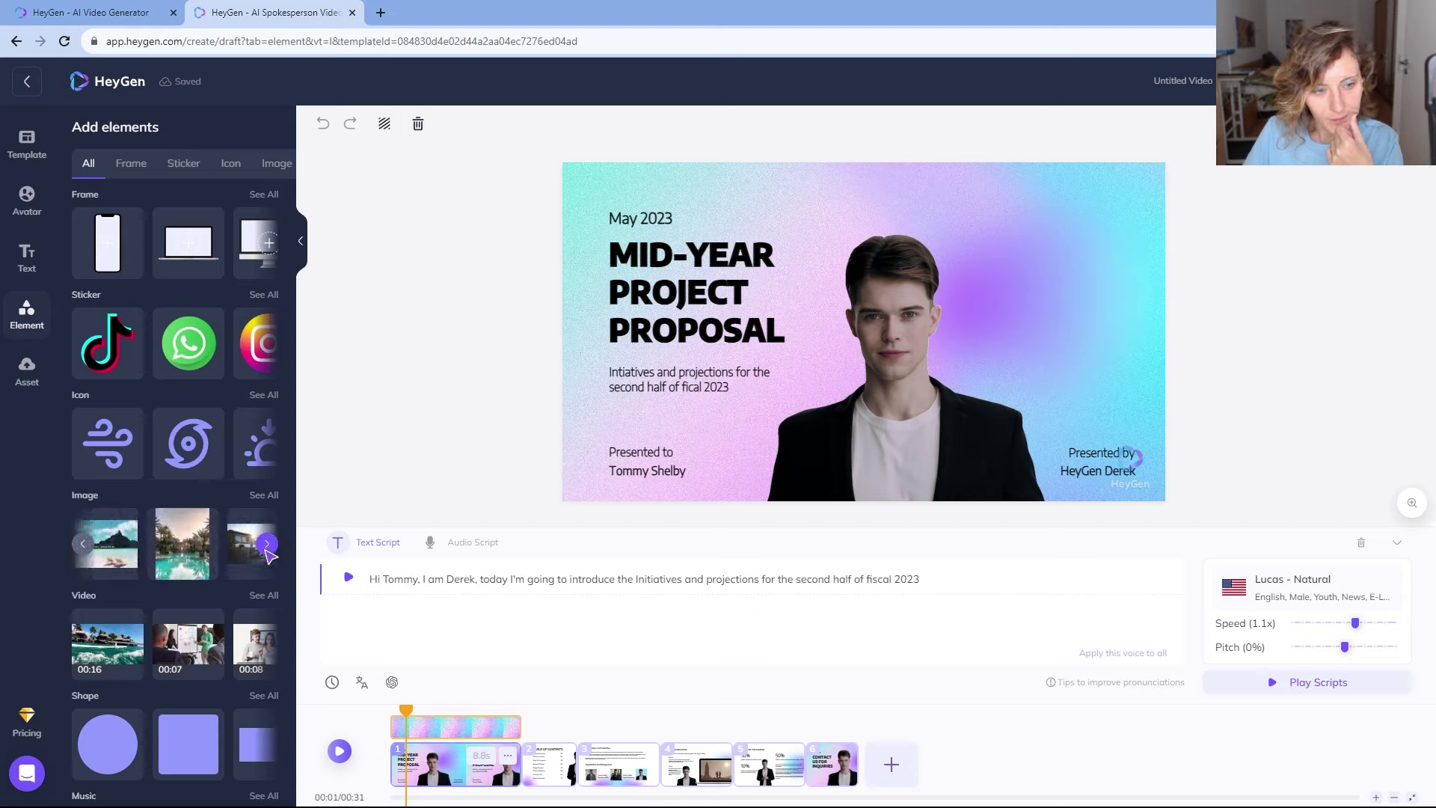
click(267, 544)
click(267, 543)
click(267, 544)
click(267, 544)
click(267, 544)
click(267, 544)
click(267, 544)
click(267, 544)
click(267, 544)
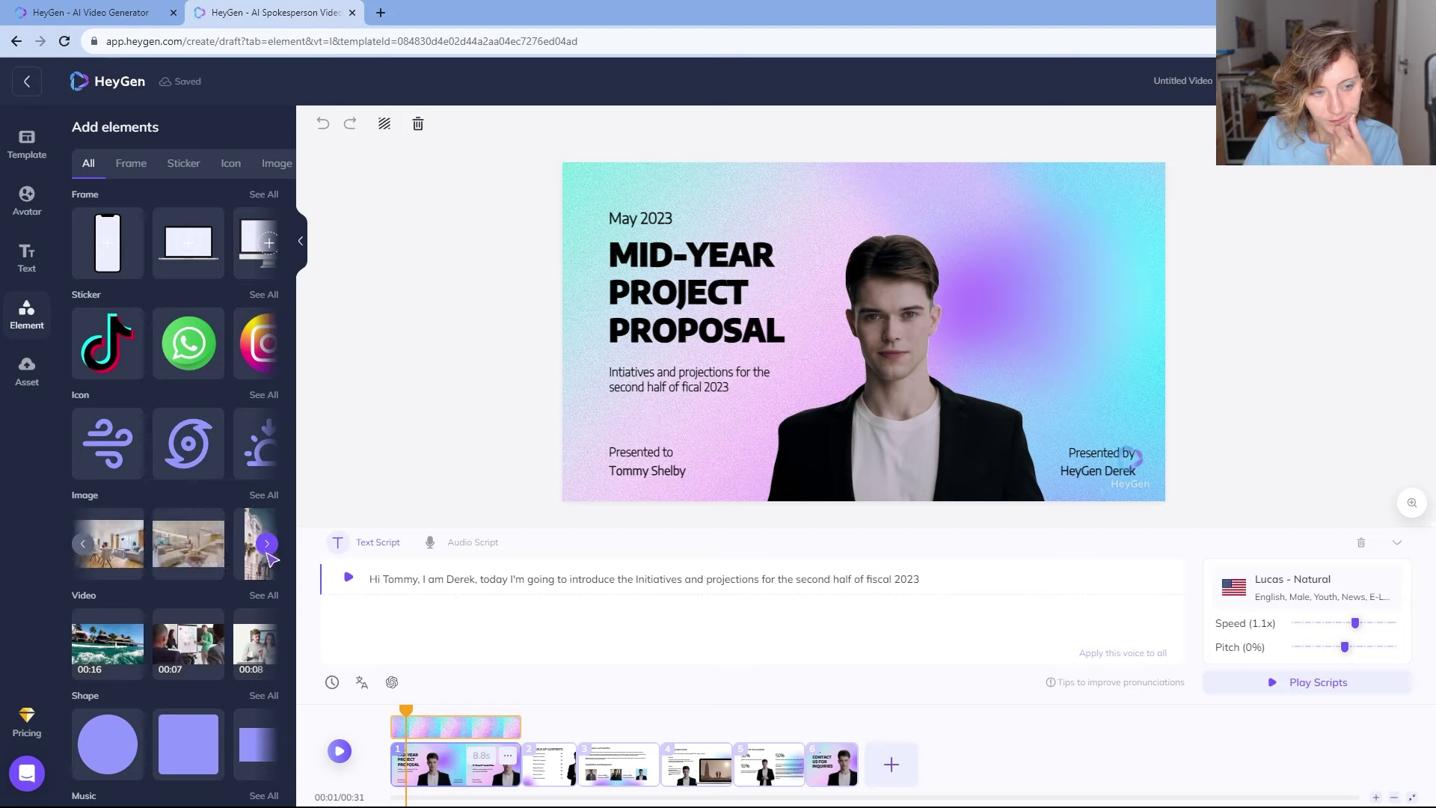
click(267, 544)
click(267, 544)
click(267, 543)
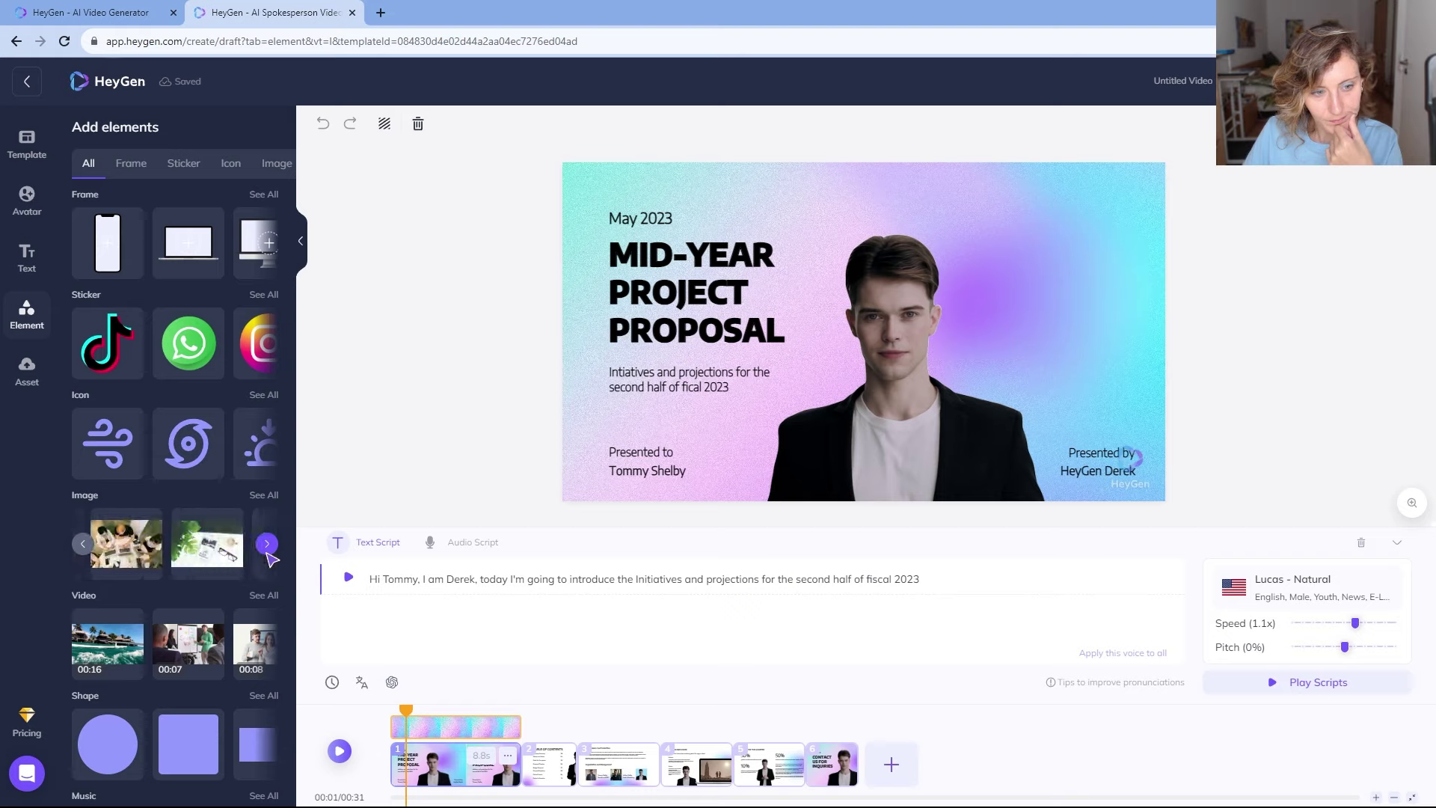
click(267, 544)
click(267, 543)
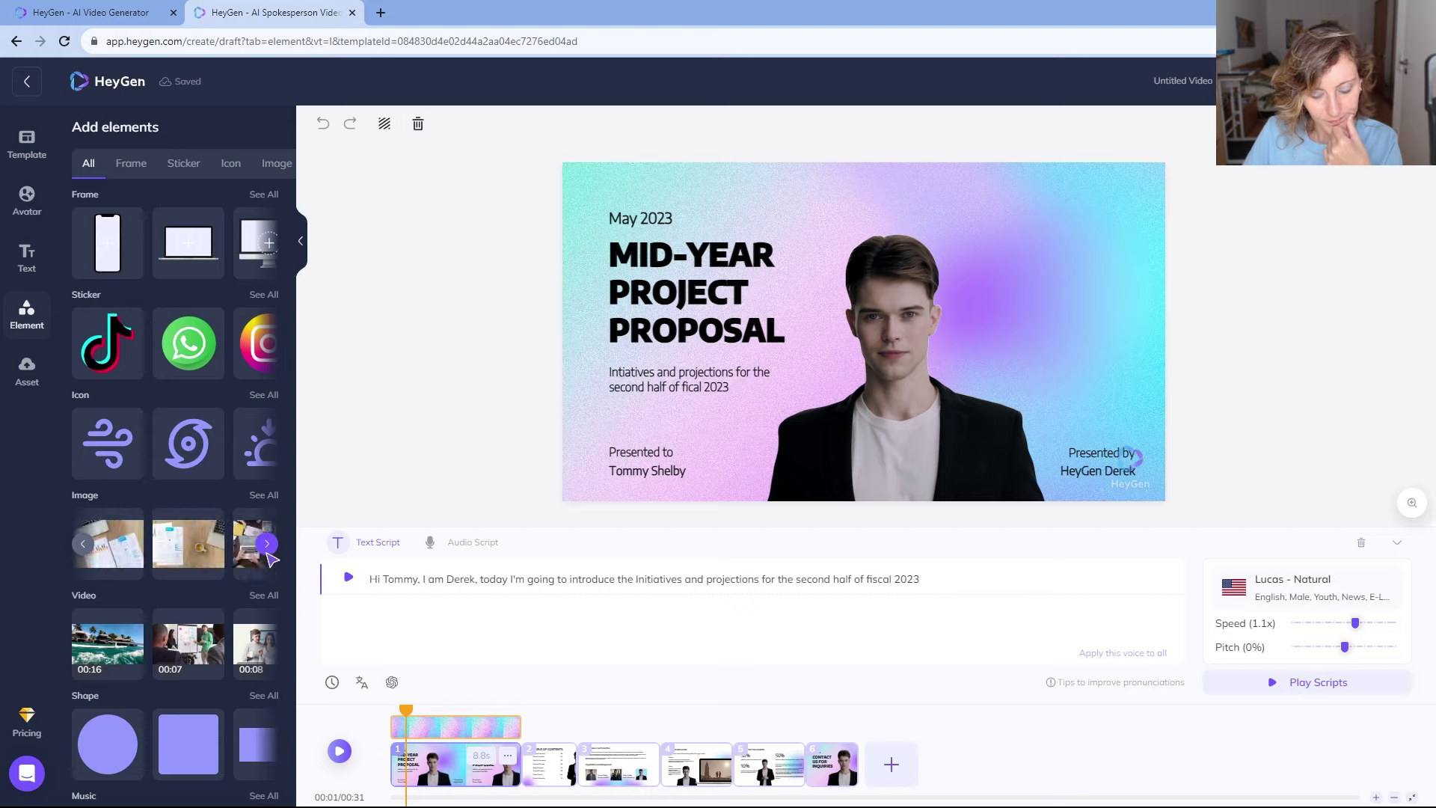
click(267, 544)
click(267, 543)
click(267, 544)
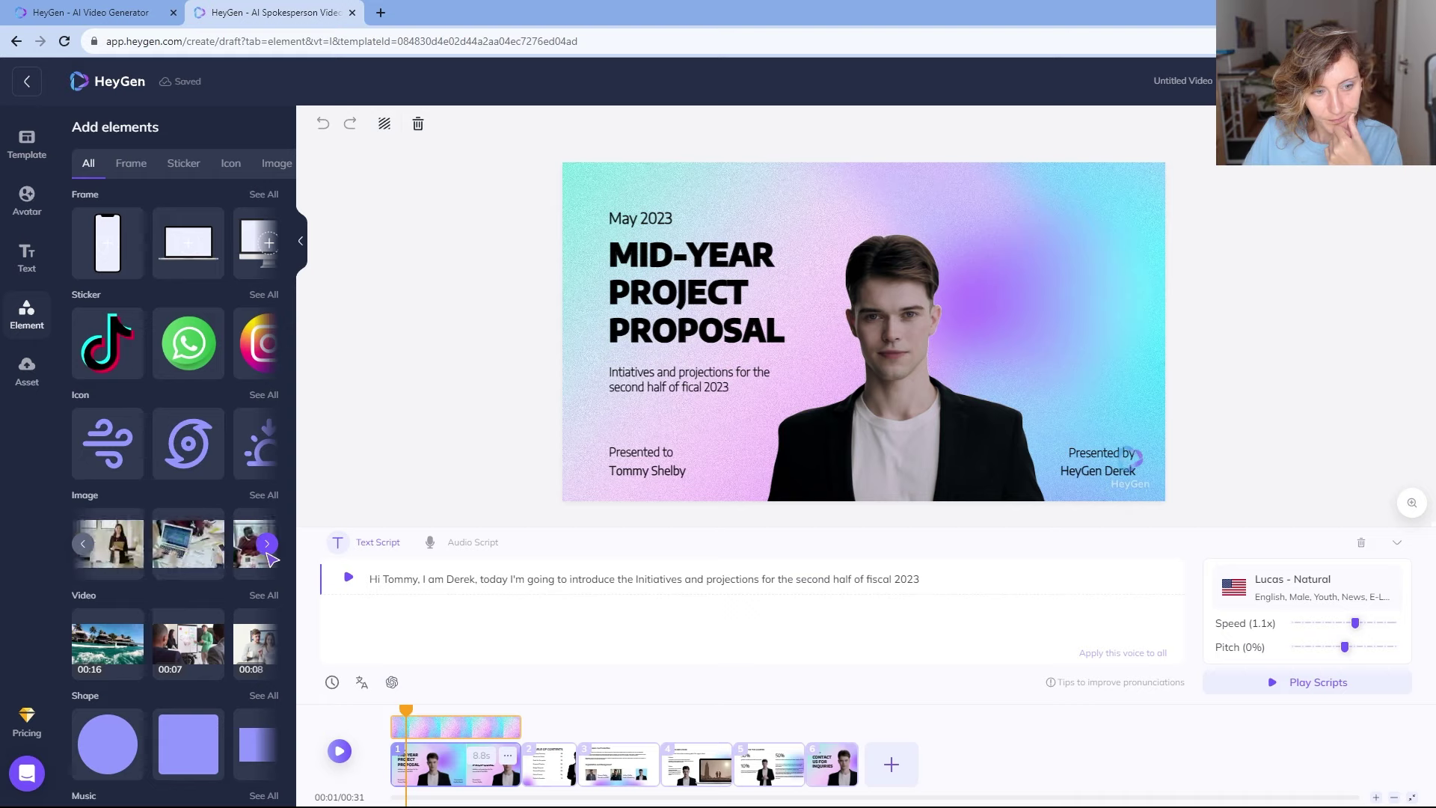
click(267, 543)
click(267, 543)
click(267, 544)
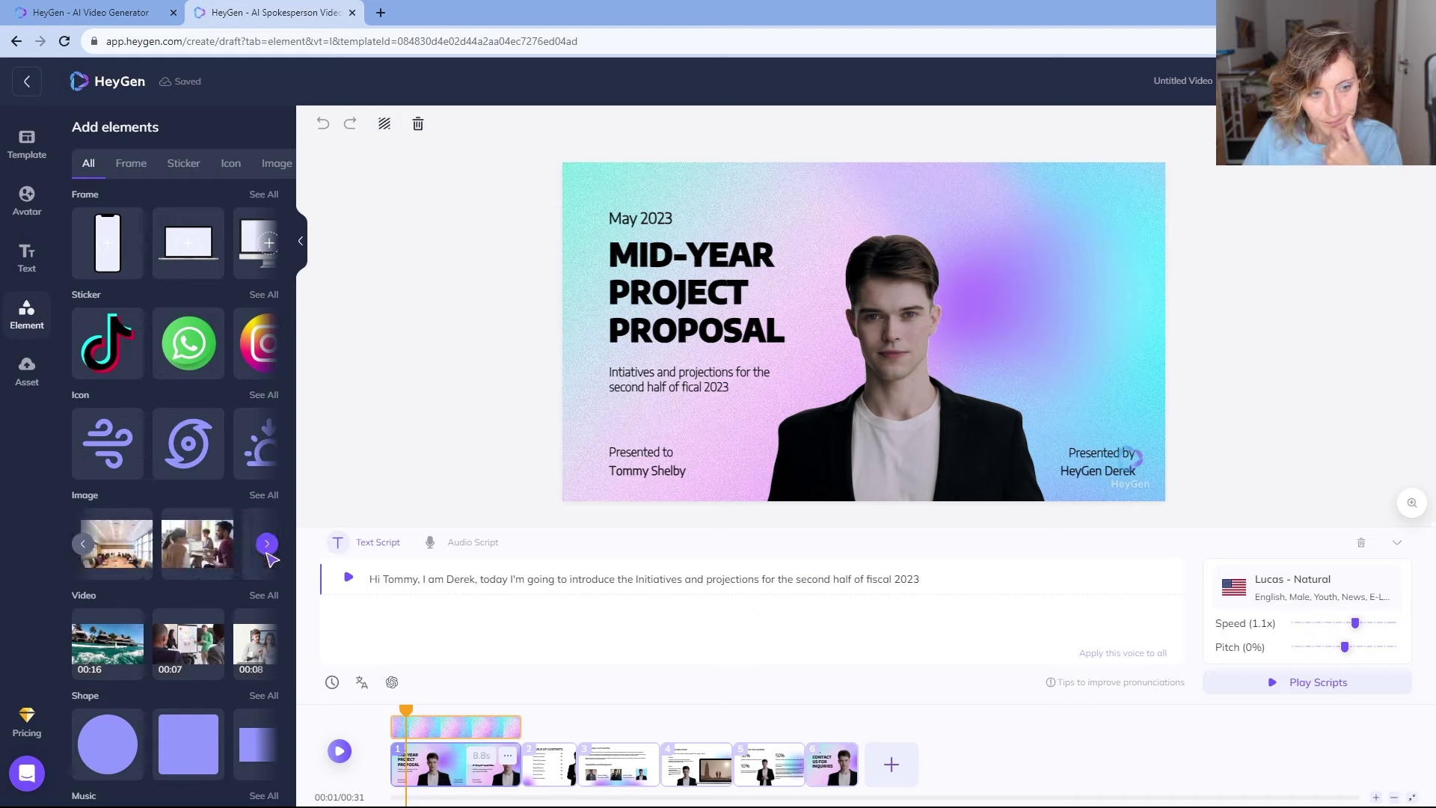
click(187, 566)
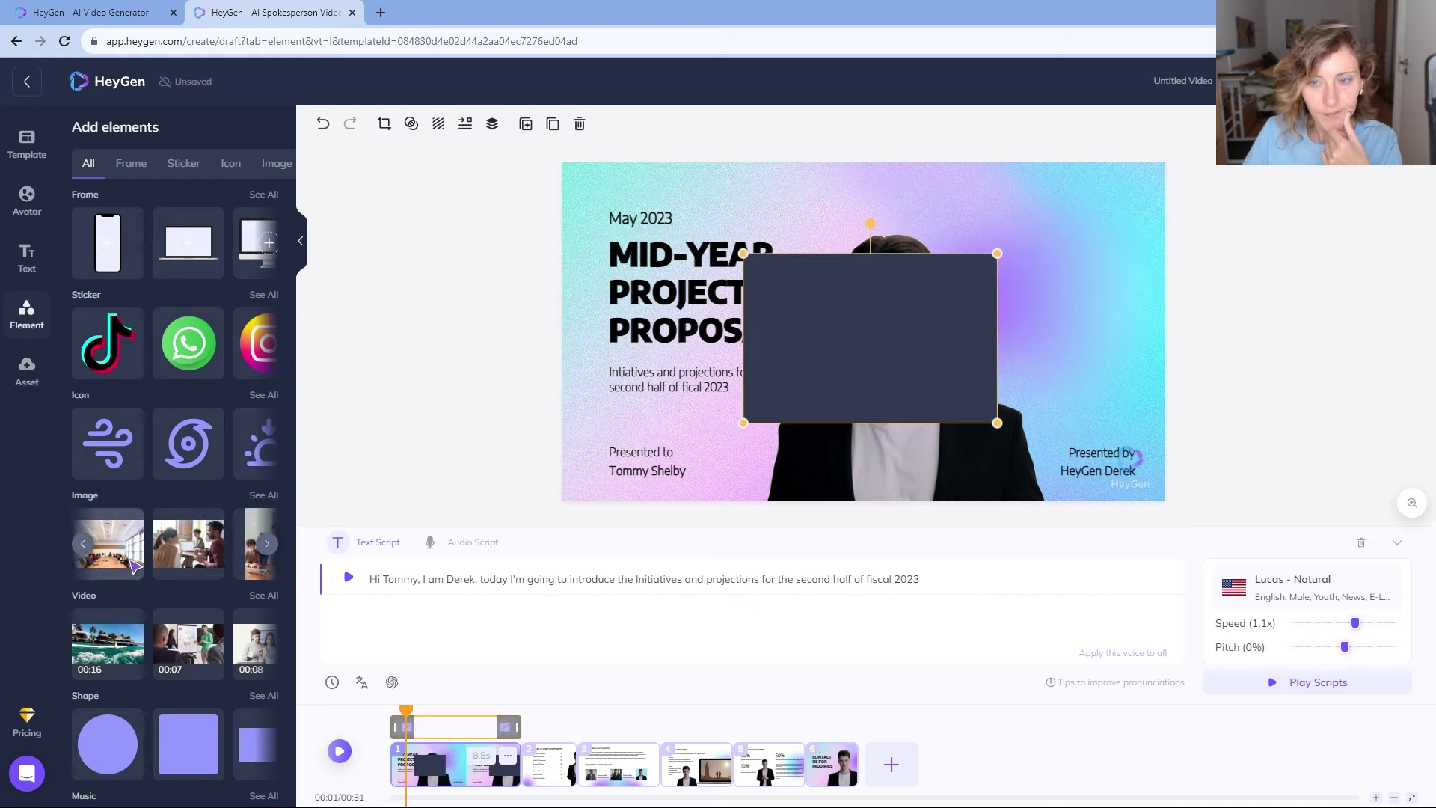
- Enlarge the meeting-room photo to fill the first scene and make it the scene's background
drag(945, 282, 640, 193)
drag(818, 331, 1225, 482)
drag(935, 384, 931, 330)
right_click(931, 330)
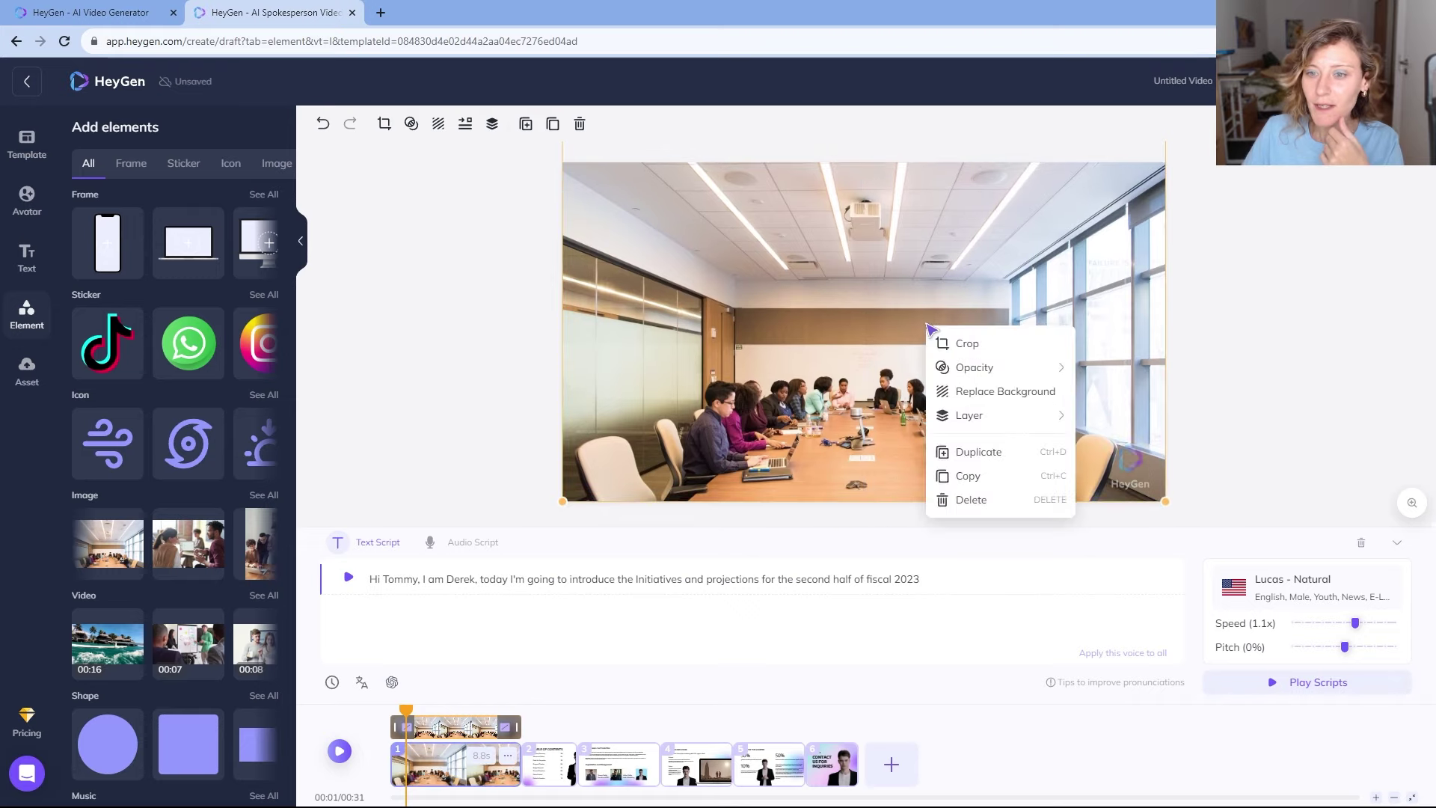
click(976, 390)
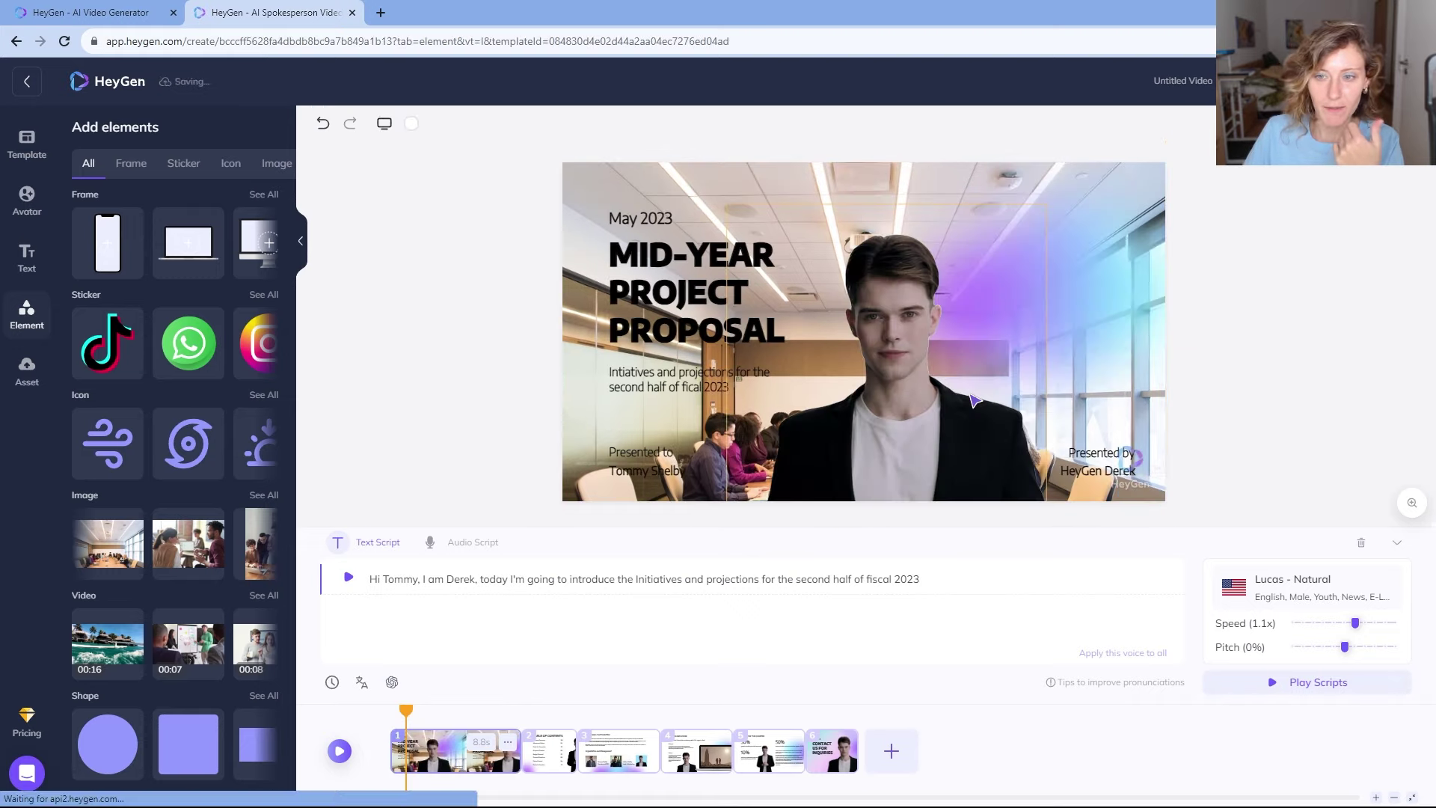
- Delete the purple gradient shape and the "Presented by" text with the presenter's name from the first scene
click(1074, 309)
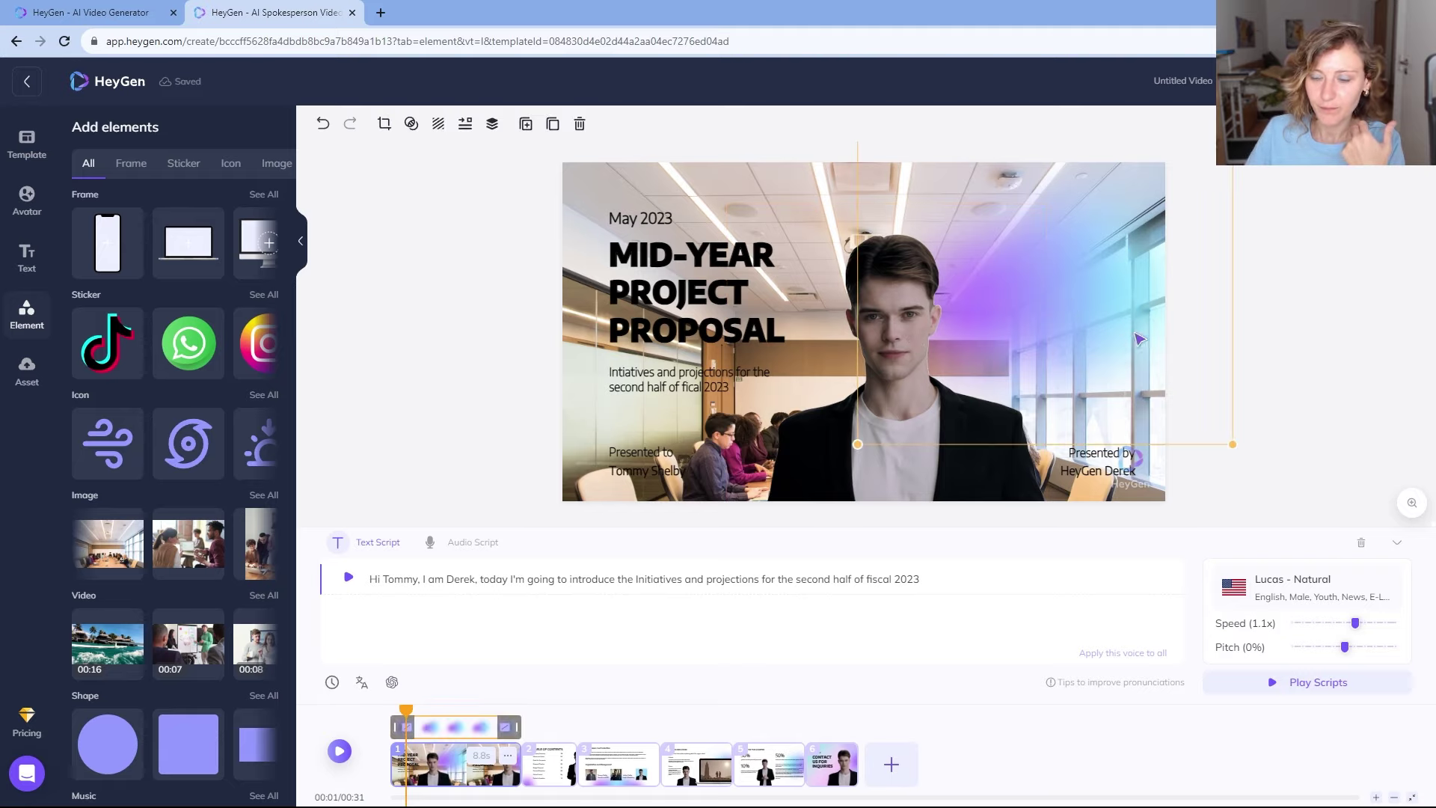
key(Delete)
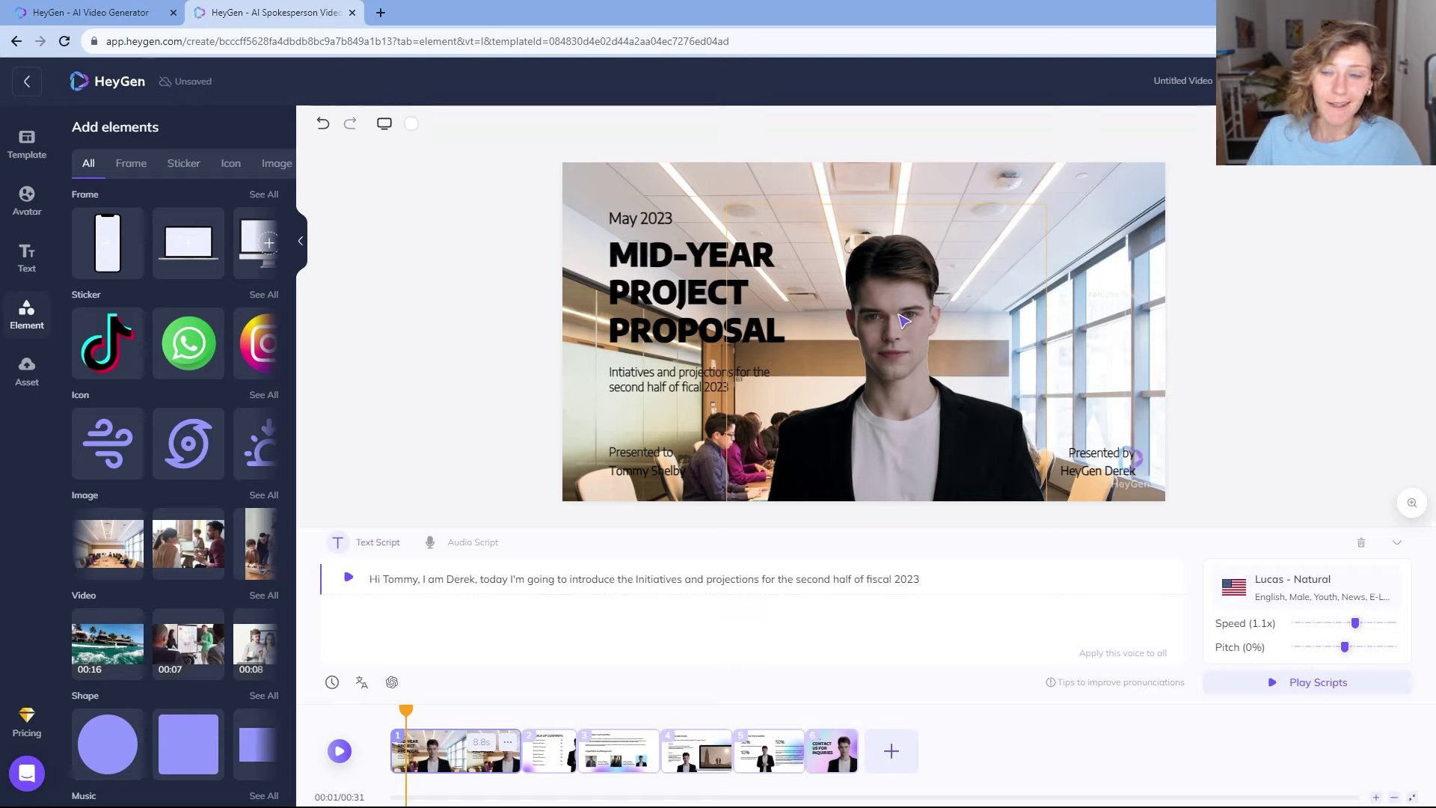
click(1105, 462)
key(Delete)
key(ctrl+z)
key(Delete)
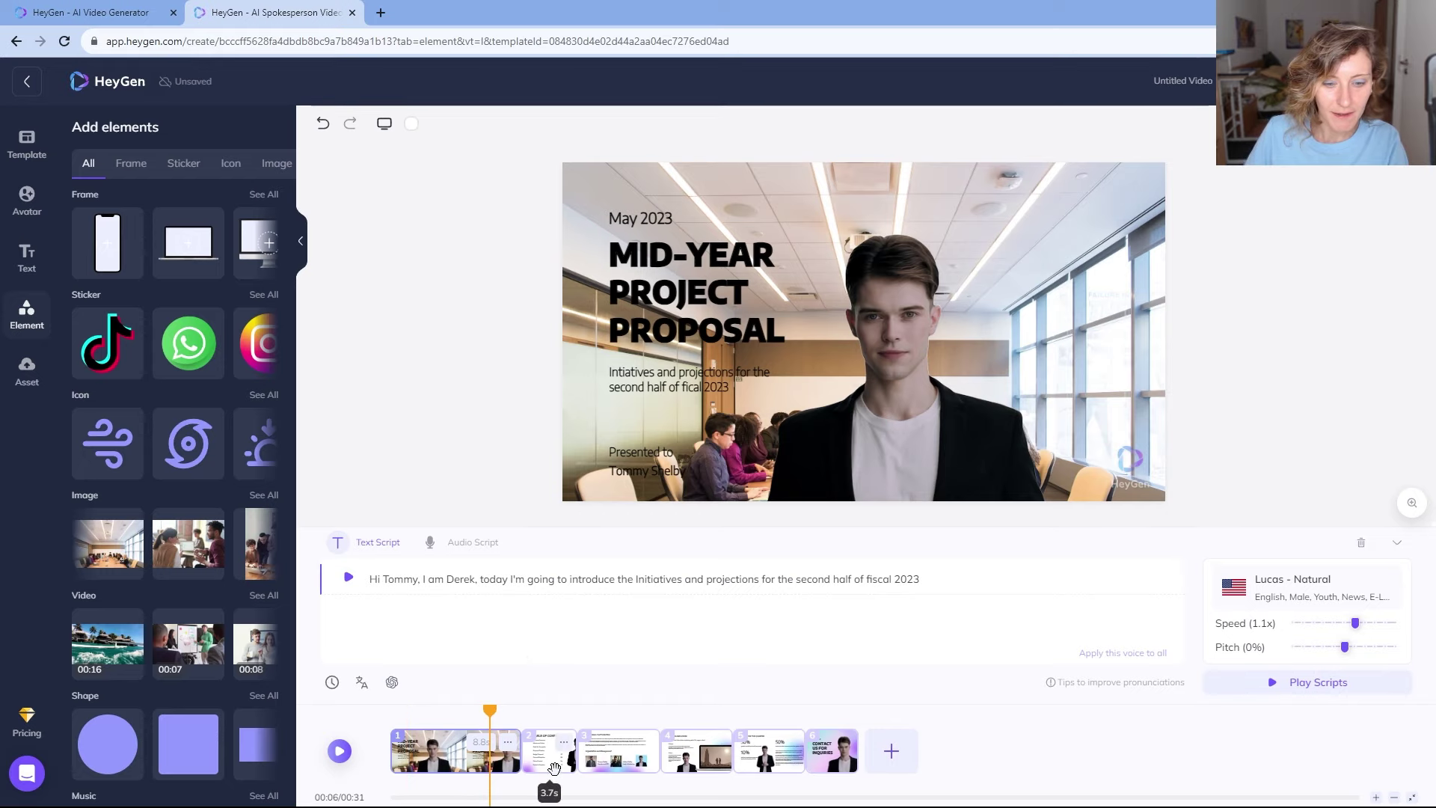
- Look over scenes 2 and 3, and examine the text elements and the script of the first scene
click(550, 781)
click(625, 769)
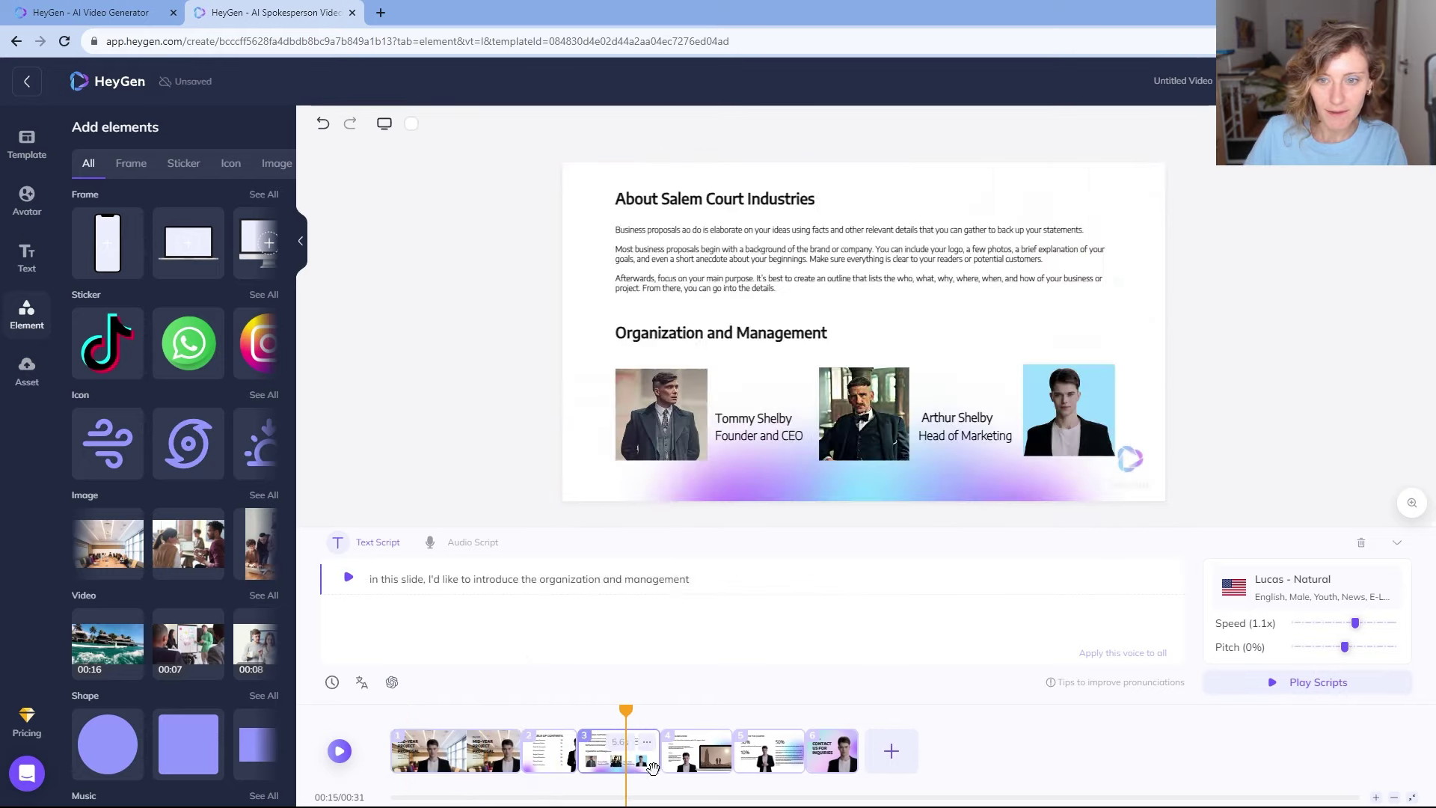
click(421, 756)
click(671, 323)
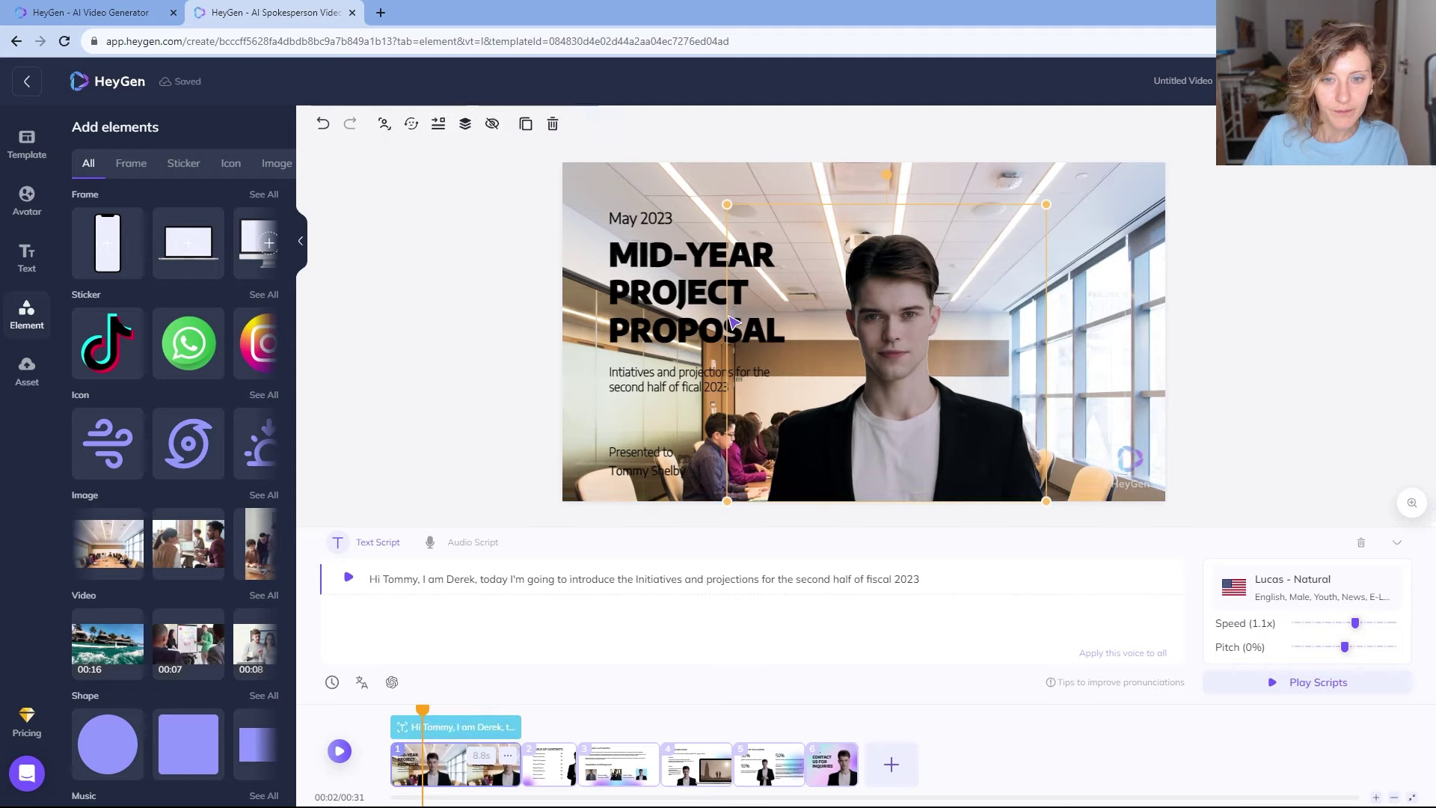
click(662, 471)
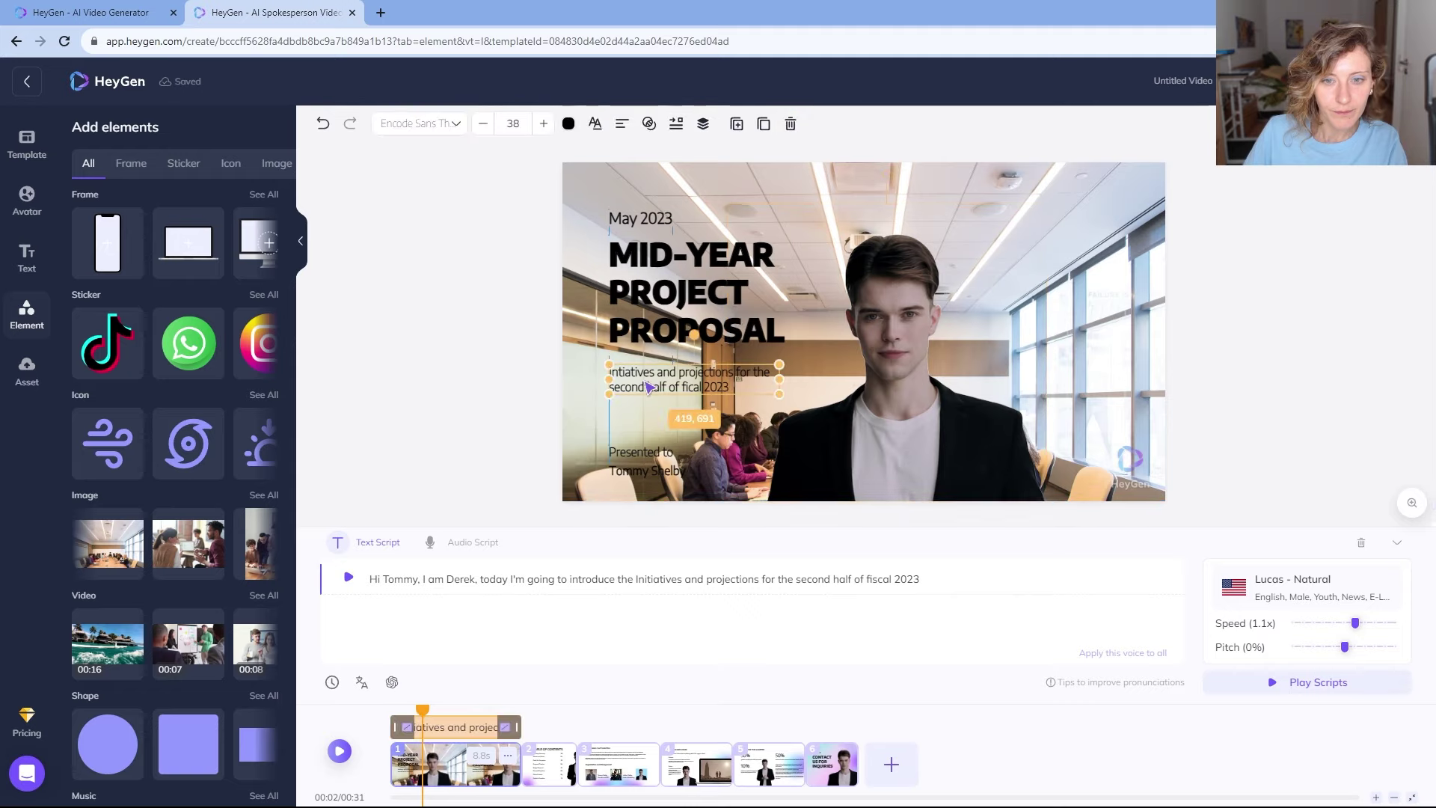
double_click(682, 472)
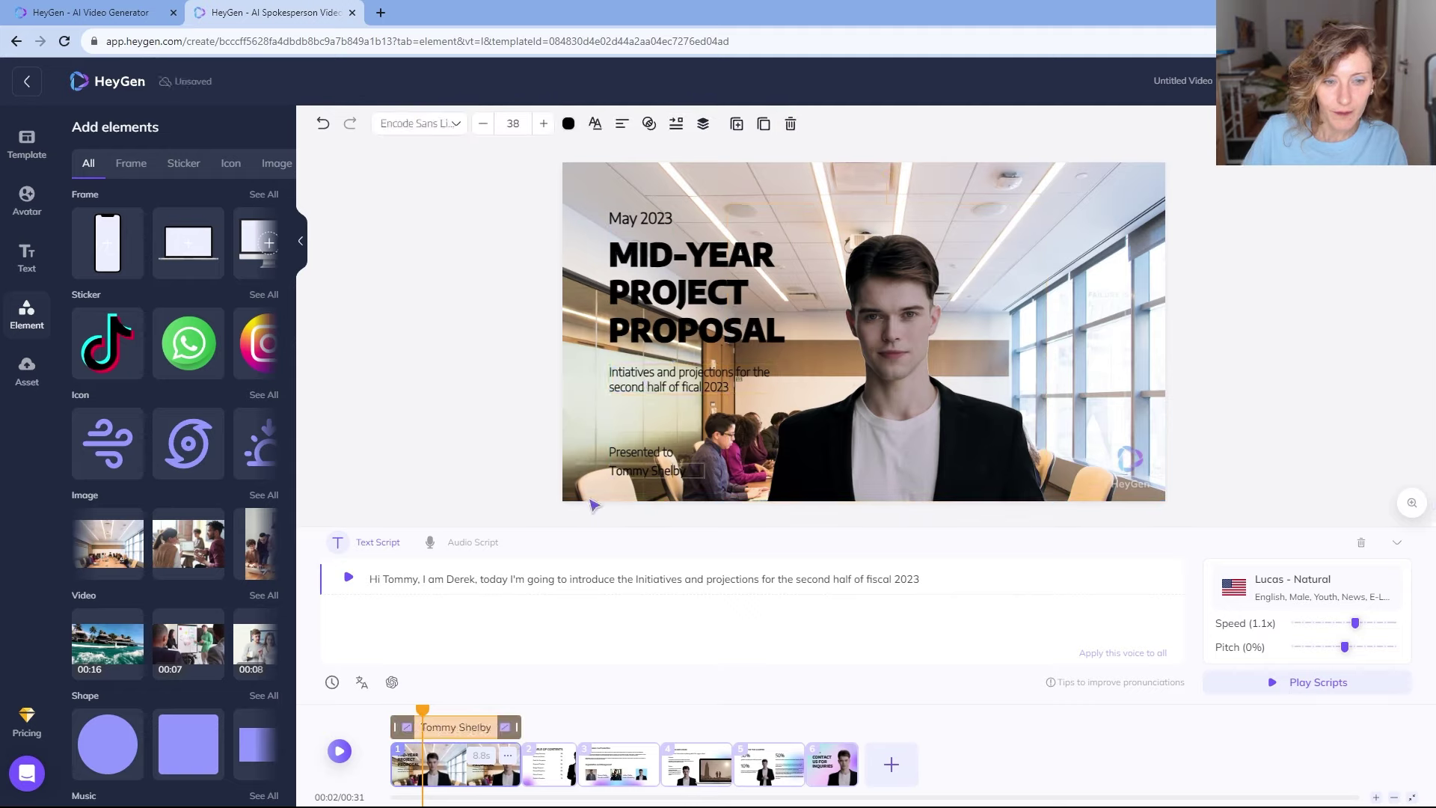
click(535, 580)
click(947, 576)
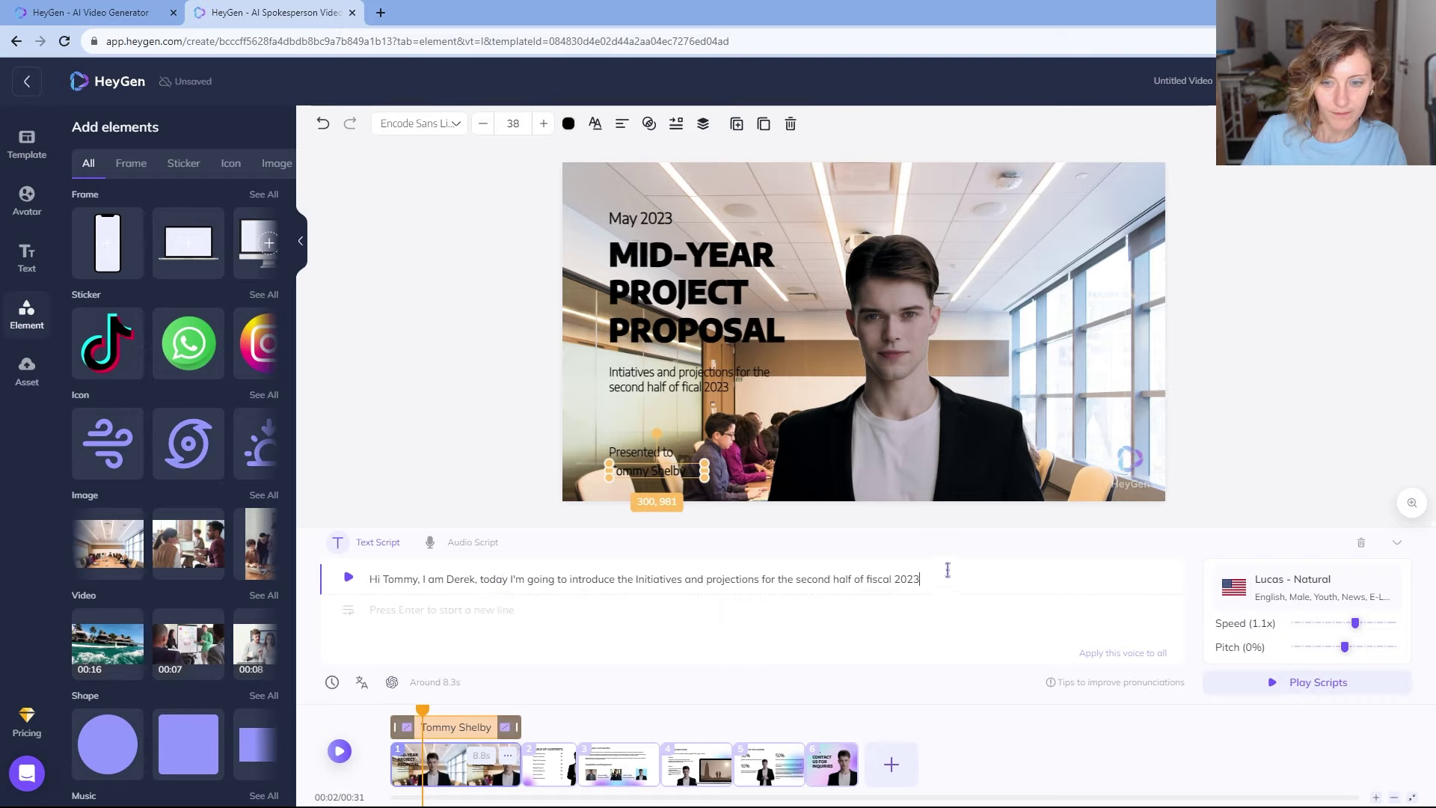
click(632, 218)
click(649, 306)
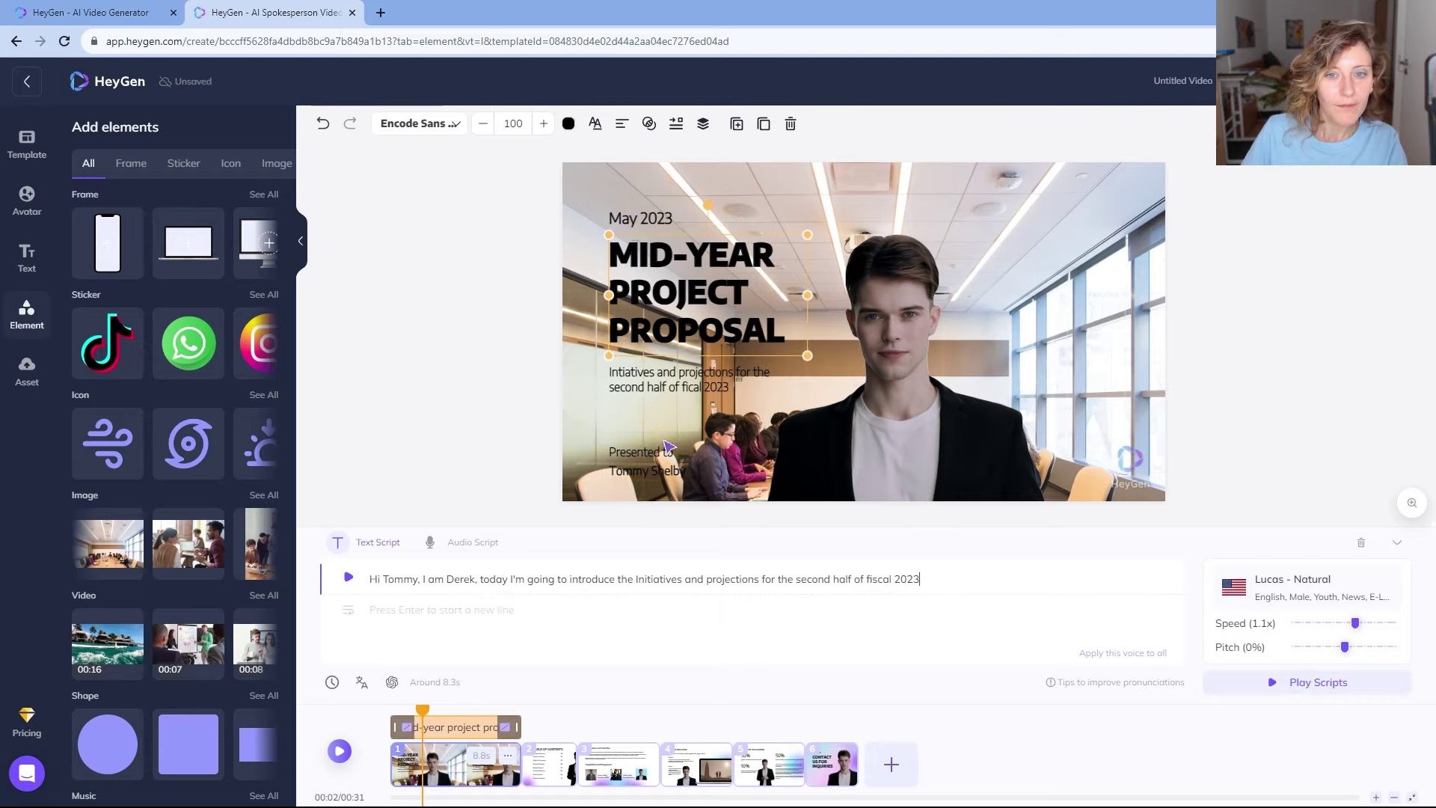
click(666, 464)
click(668, 473)
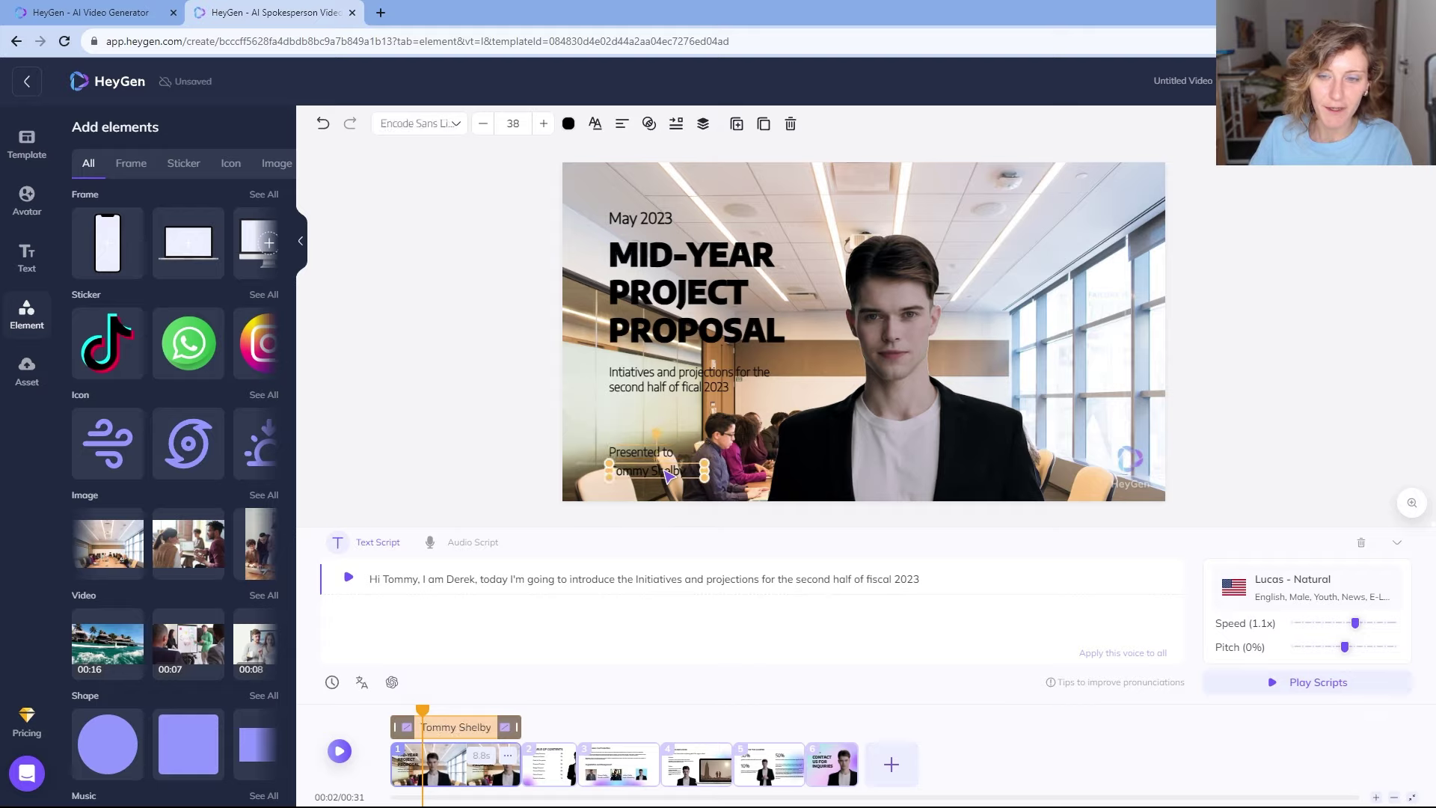
- Review the pricing plans offered through the scene's HeyGen watermark and close the overview
click(1135, 462)
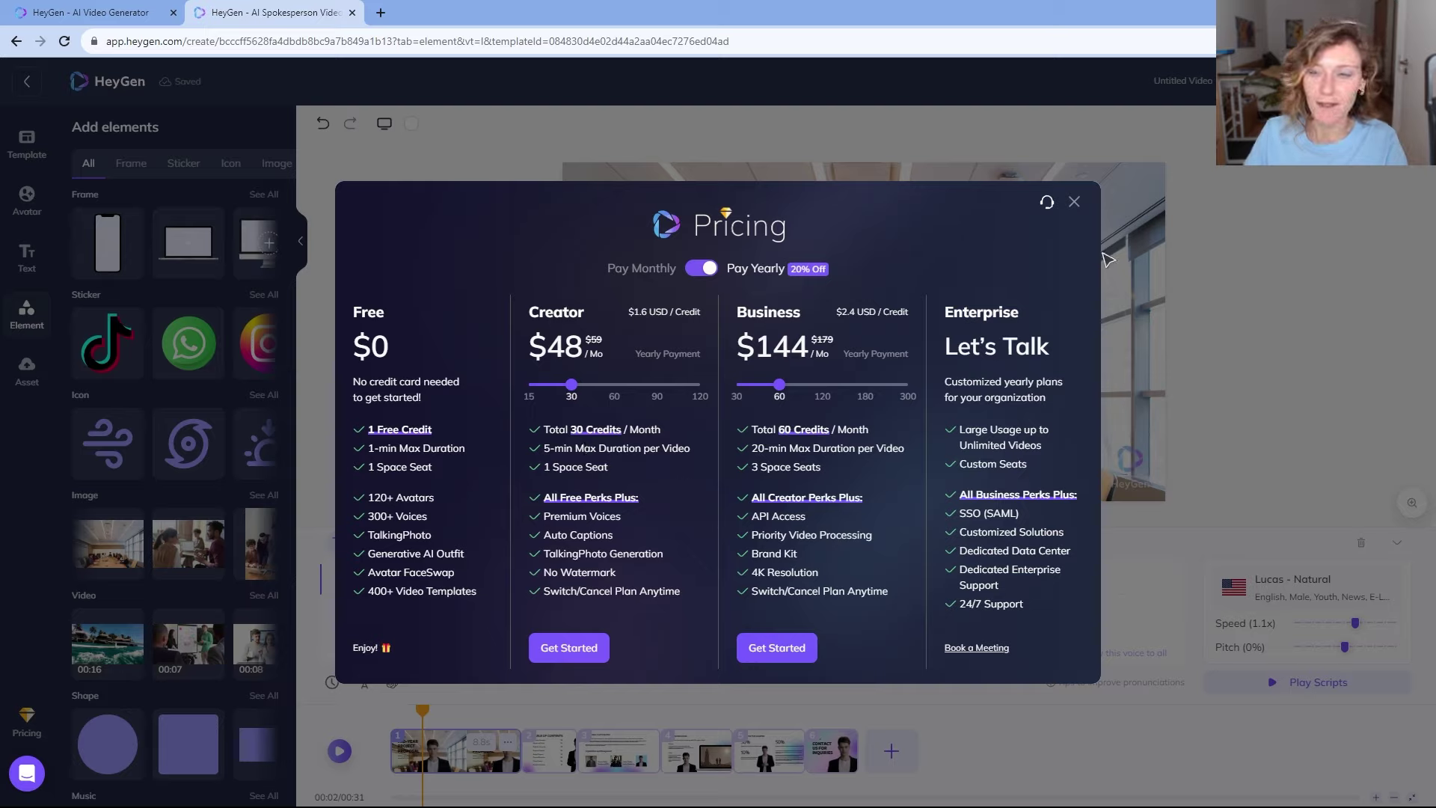
click(1075, 205)
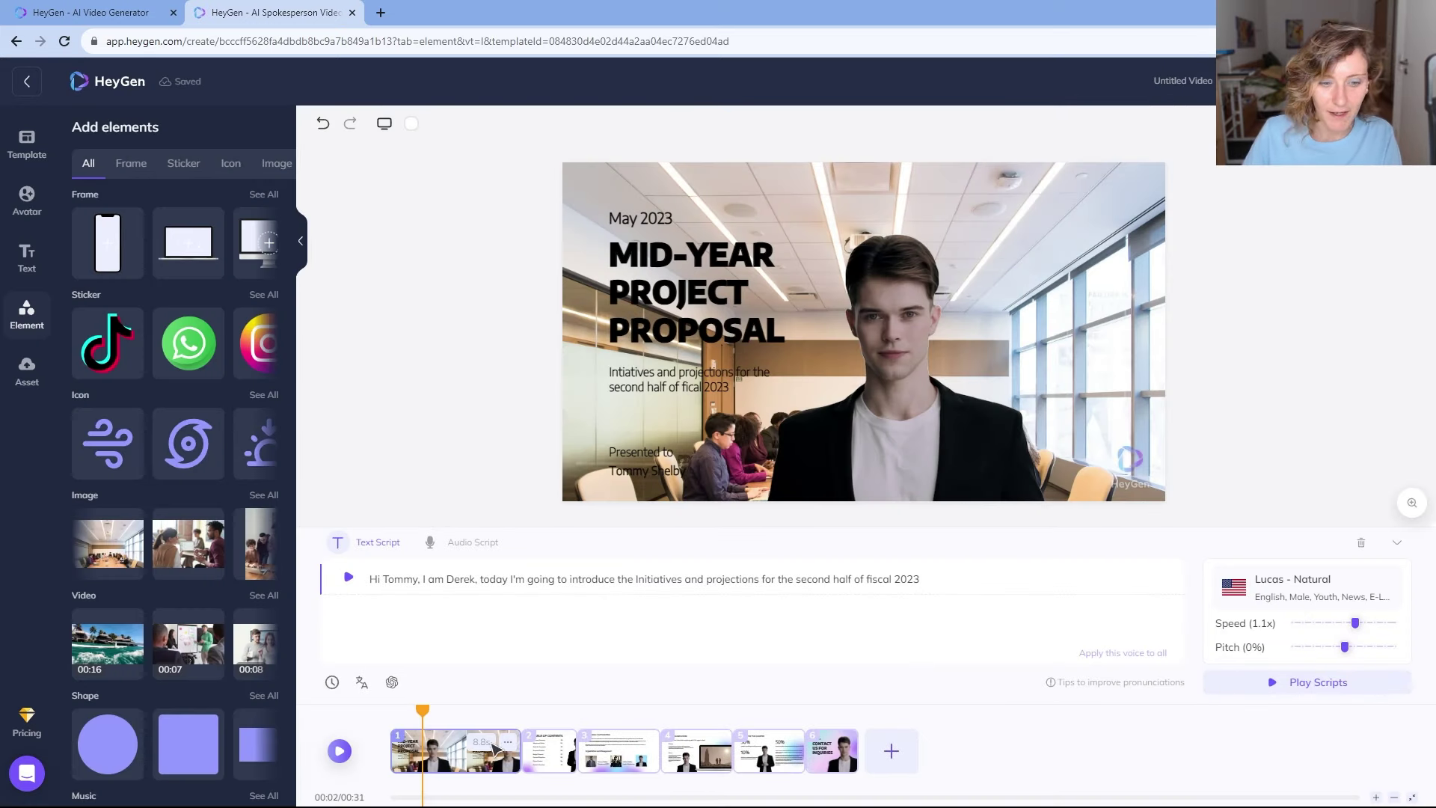
- Examine the GPT4 Script Writer's options for rewriting the first scene's script and close it without sending a message
click(392, 683)
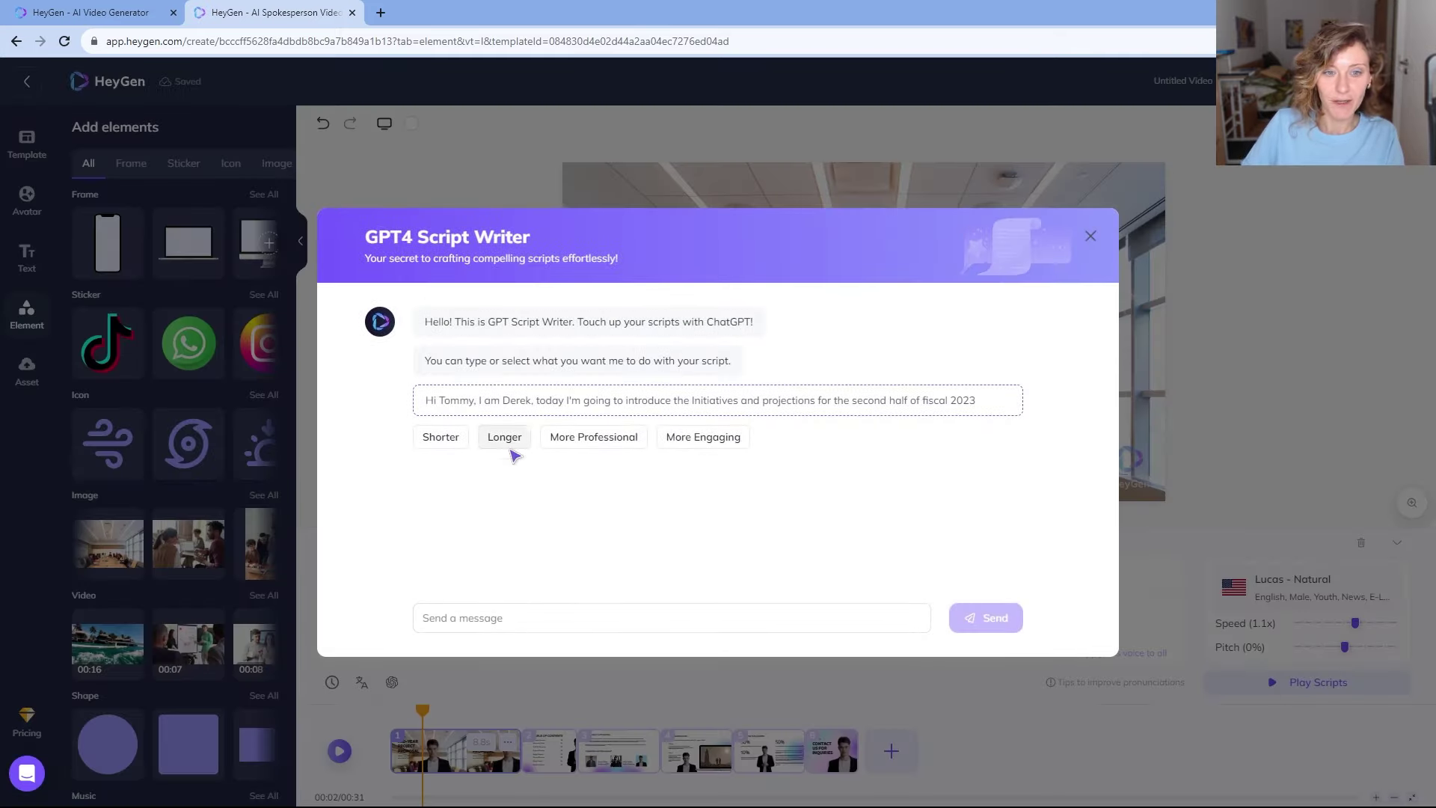
click(550, 623)
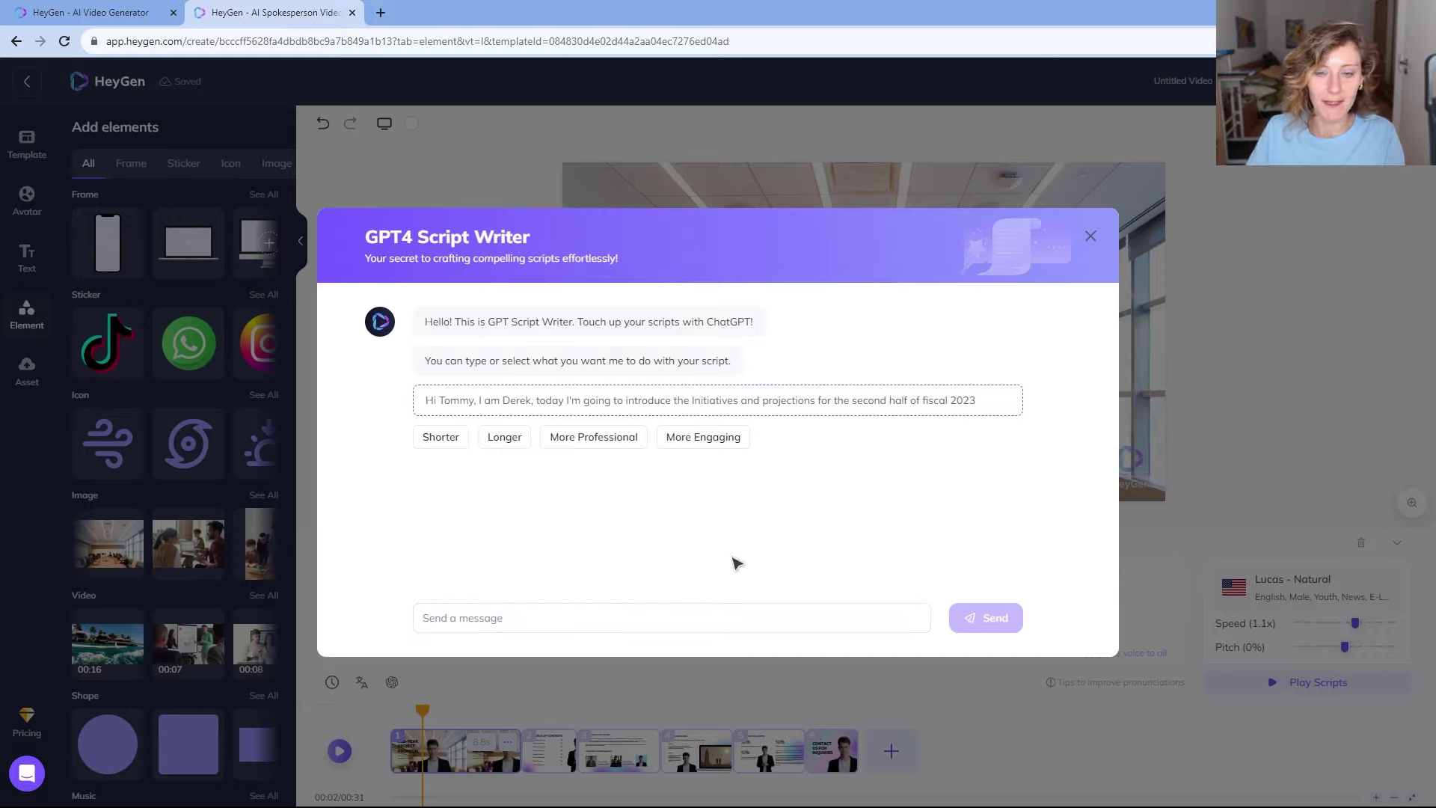
click(545, 616)
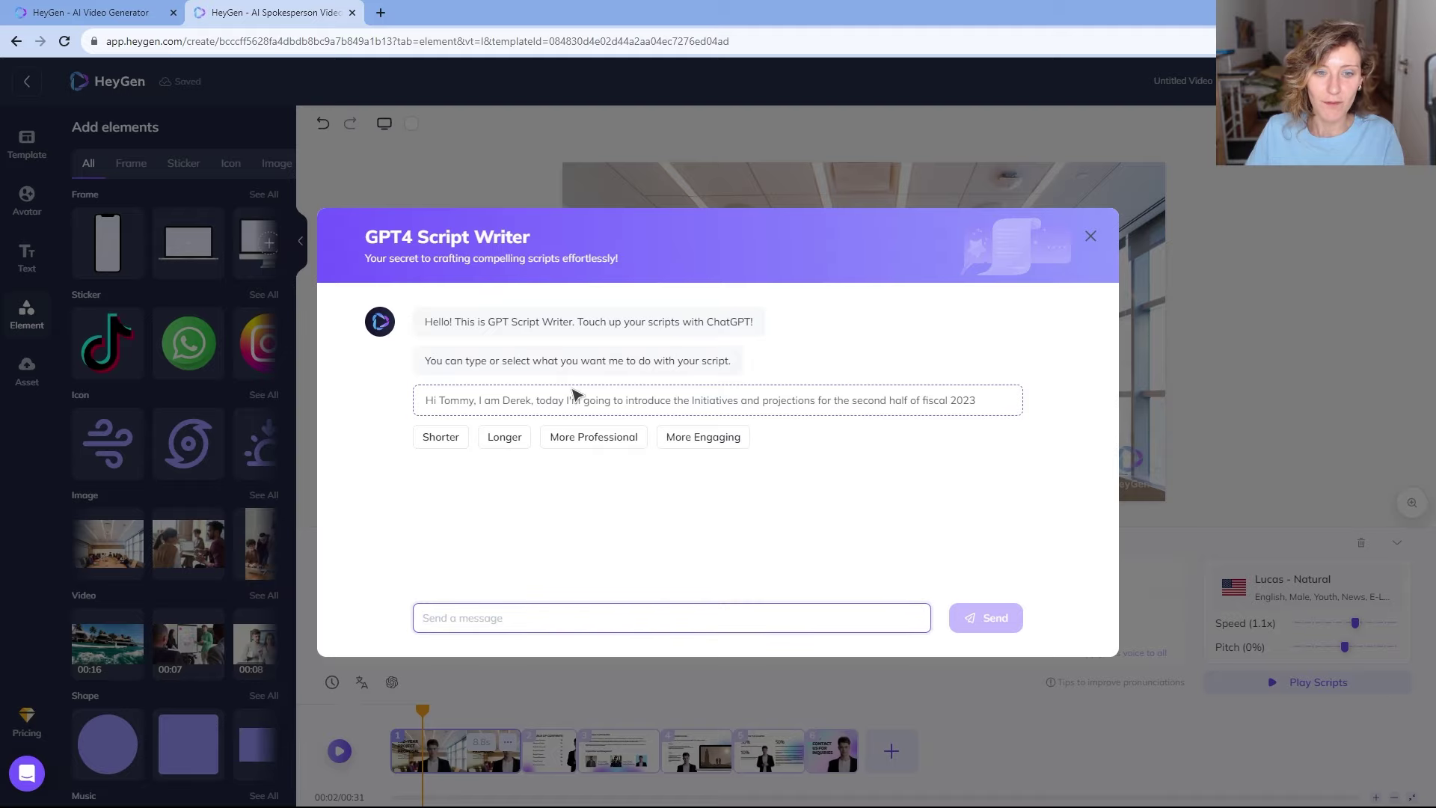
click(1091, 237)
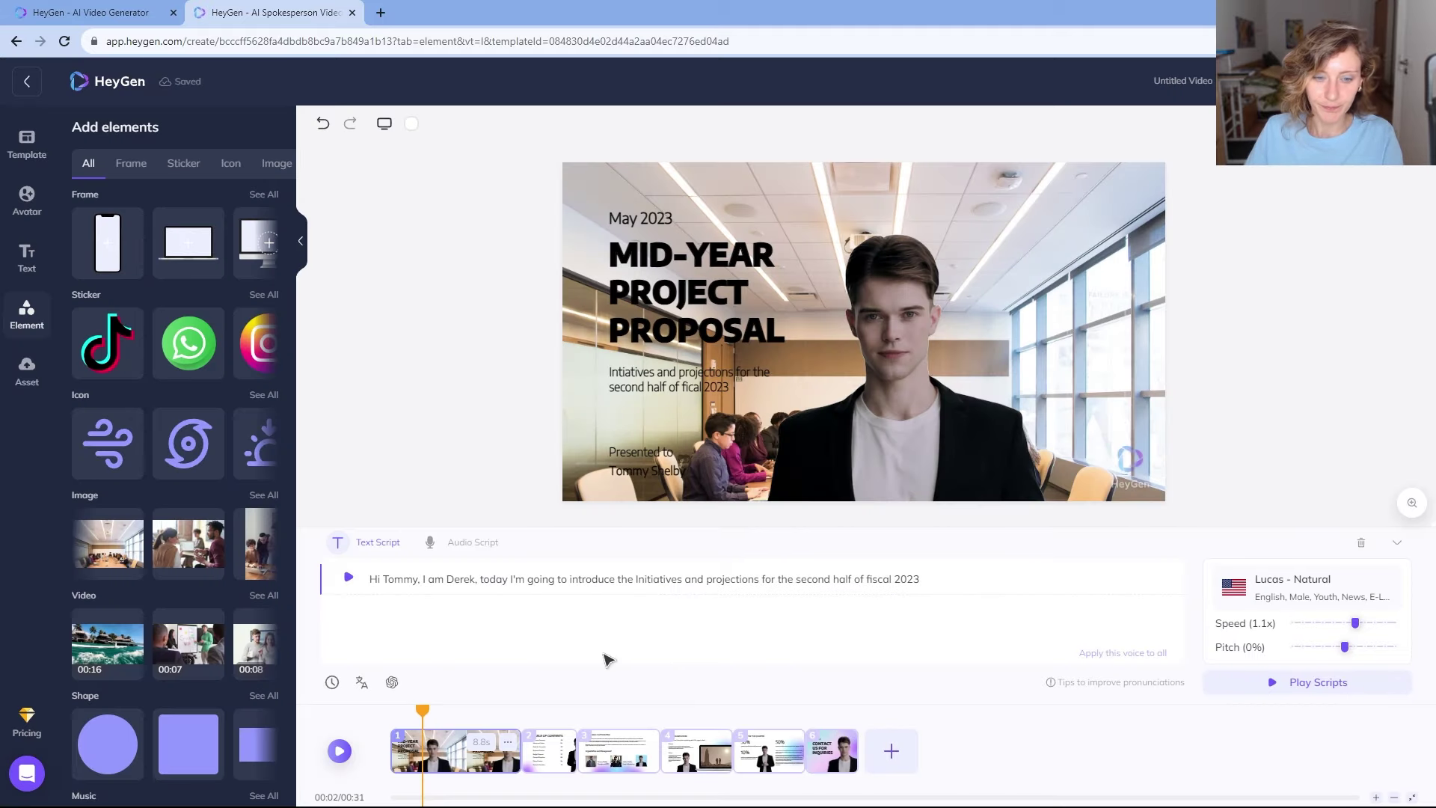
- Look over scenes 2 to 6 of the proposal video, examining each slide's content and script
click(543, 760)
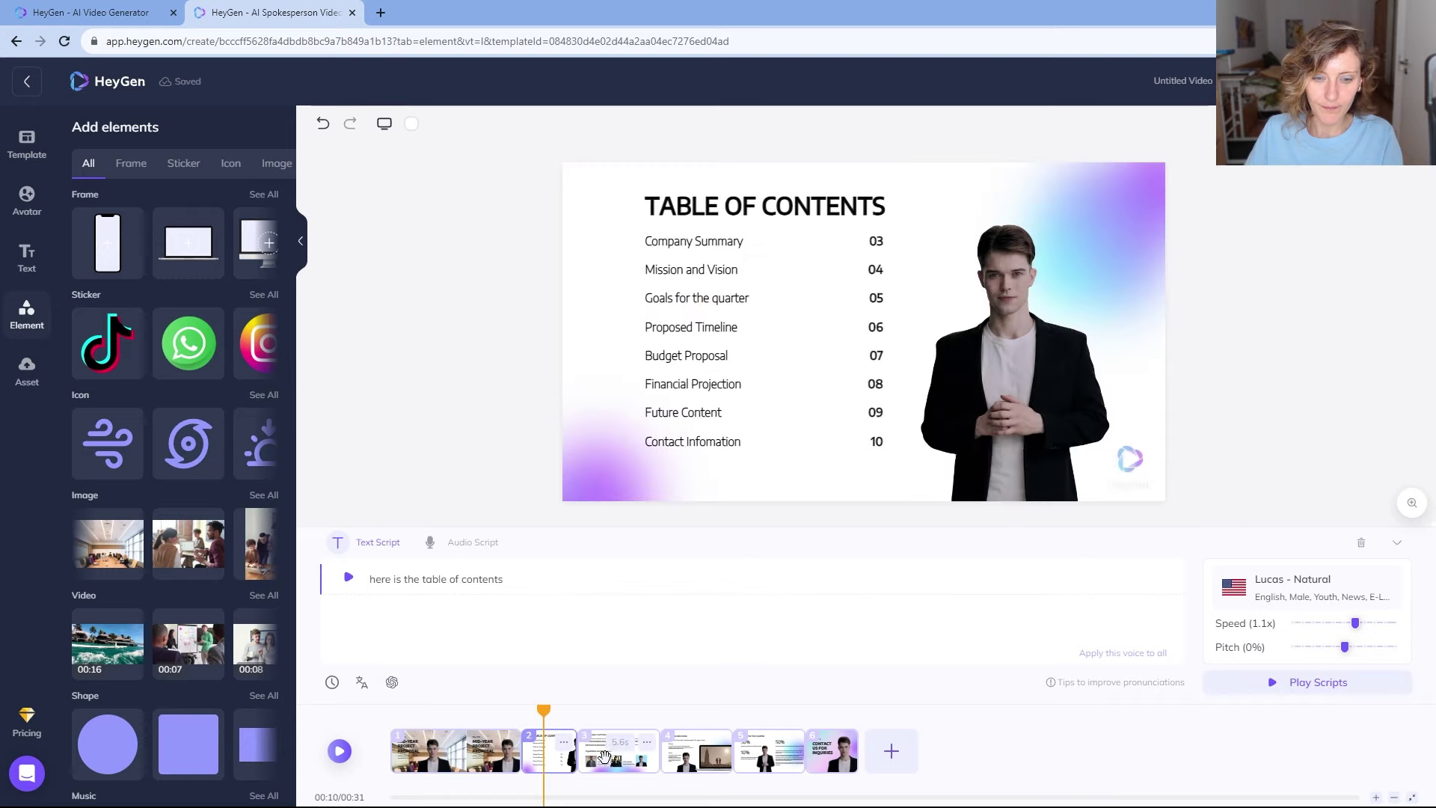
click(631, 757)
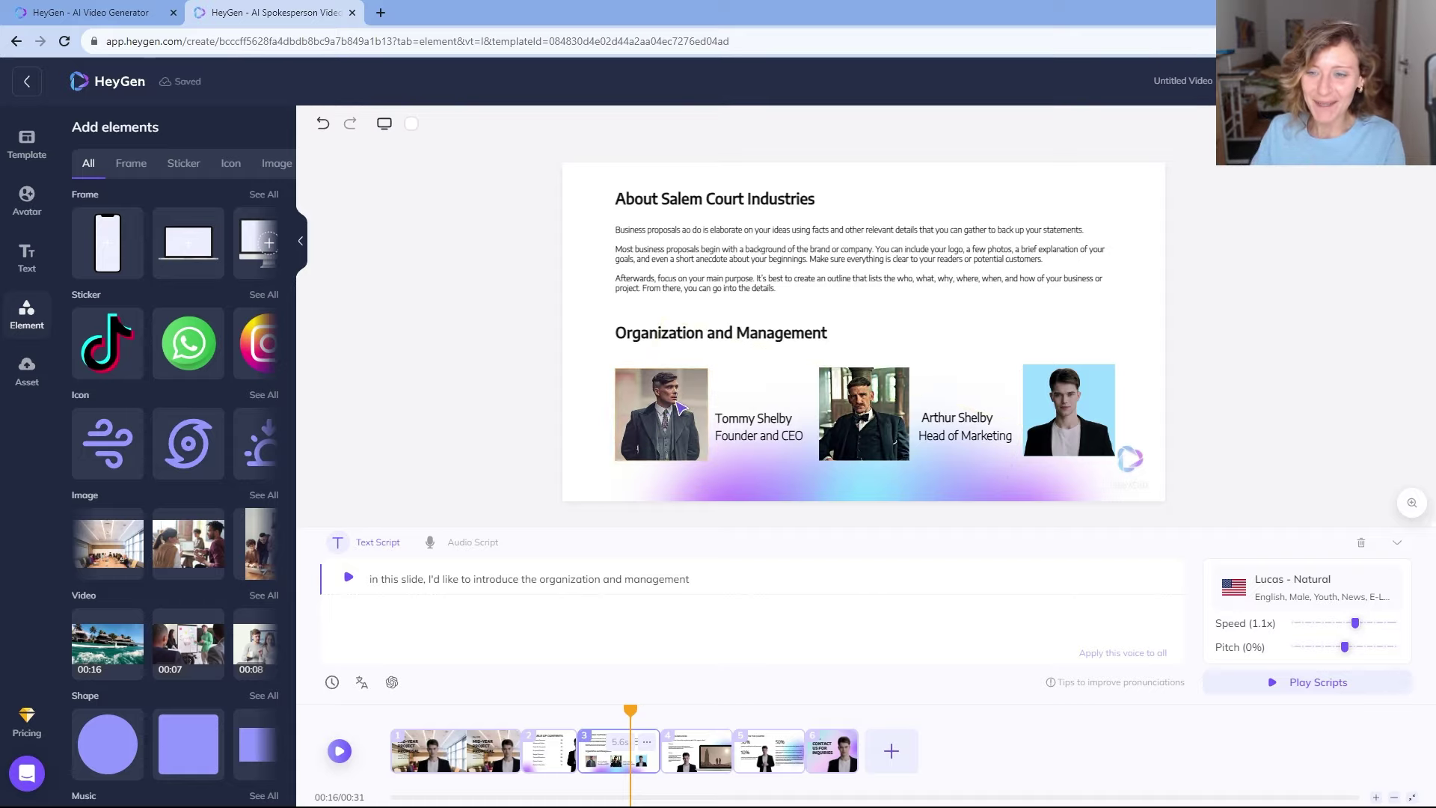
click(696, 754)
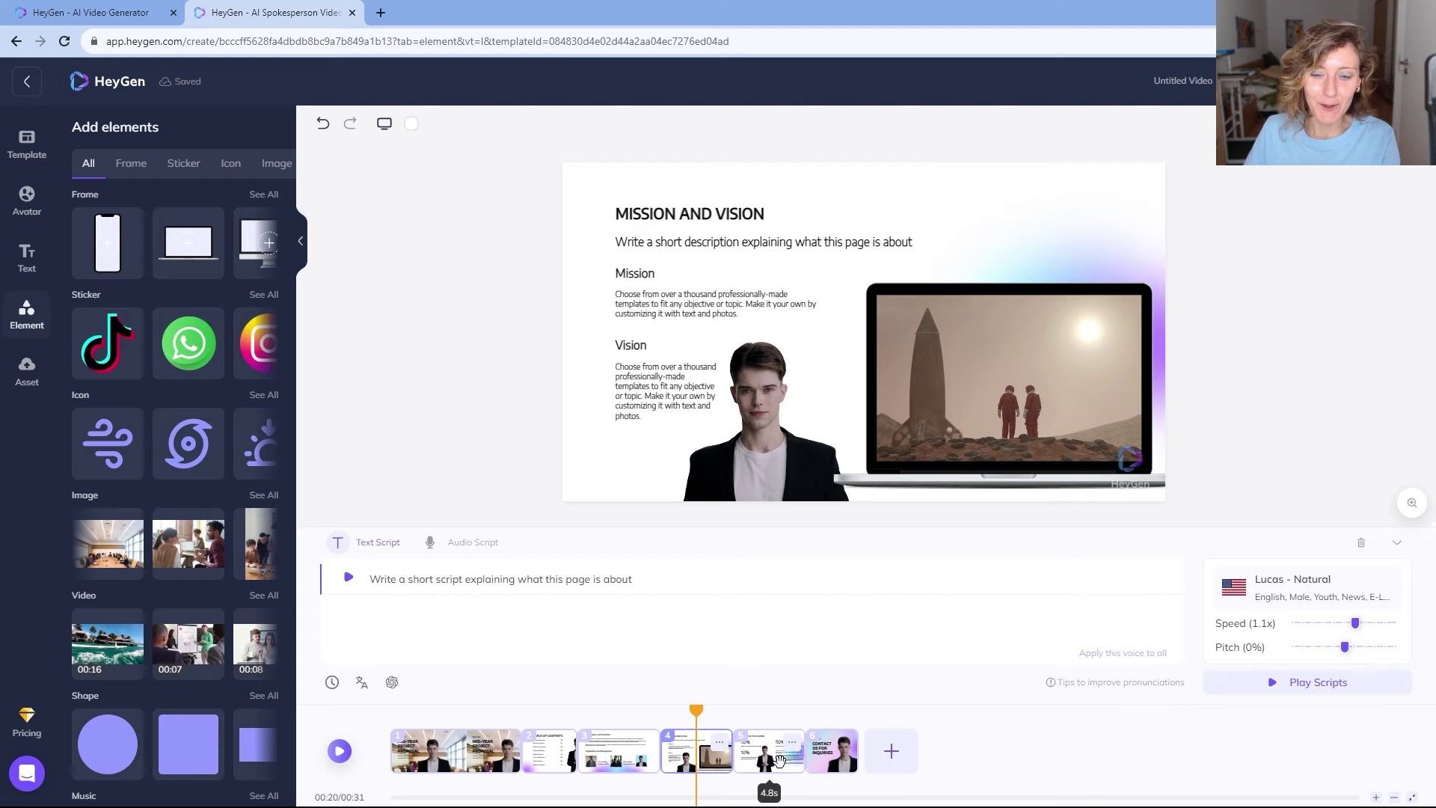
click(778, 761)
click(649, 269)
click(661, 348)
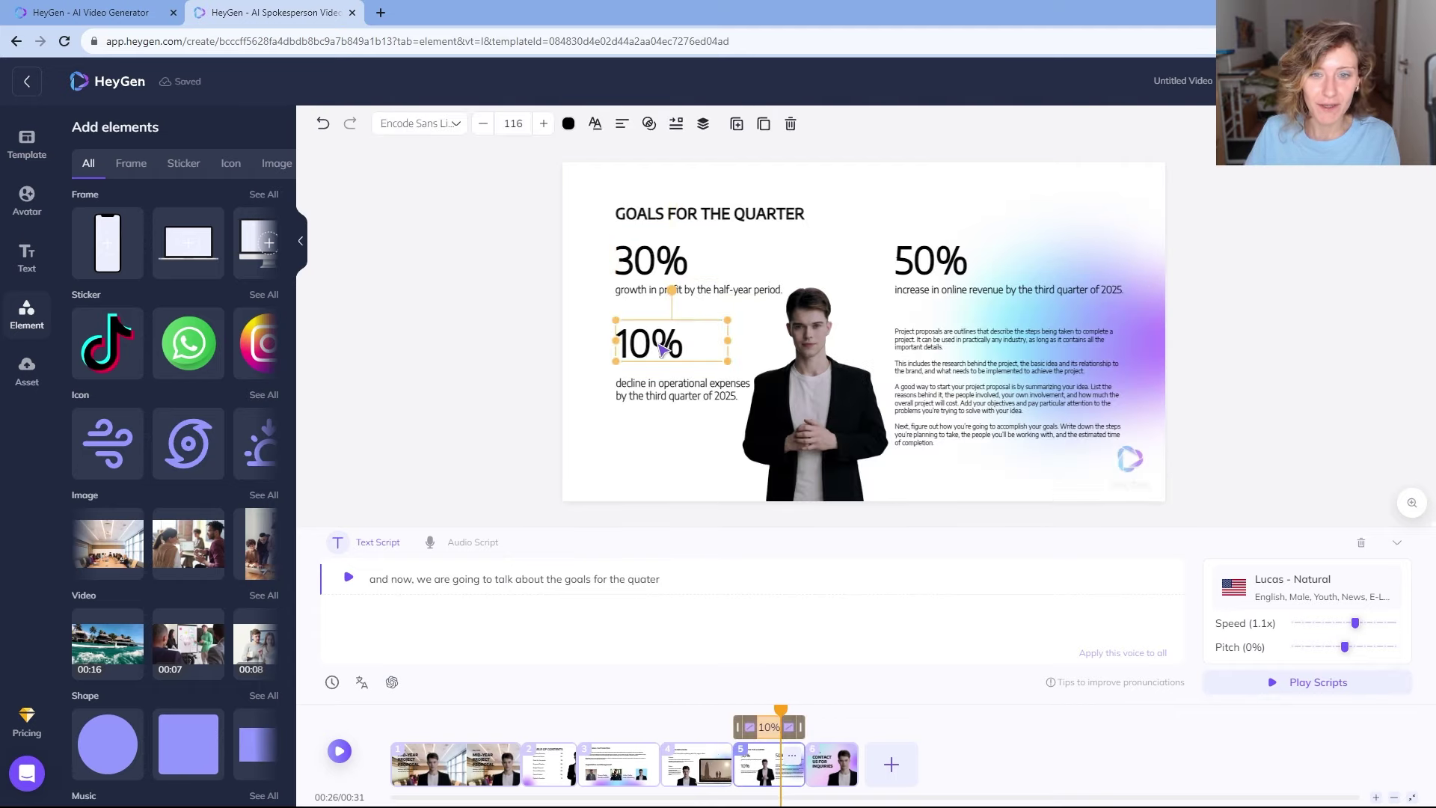
click(833, 757)
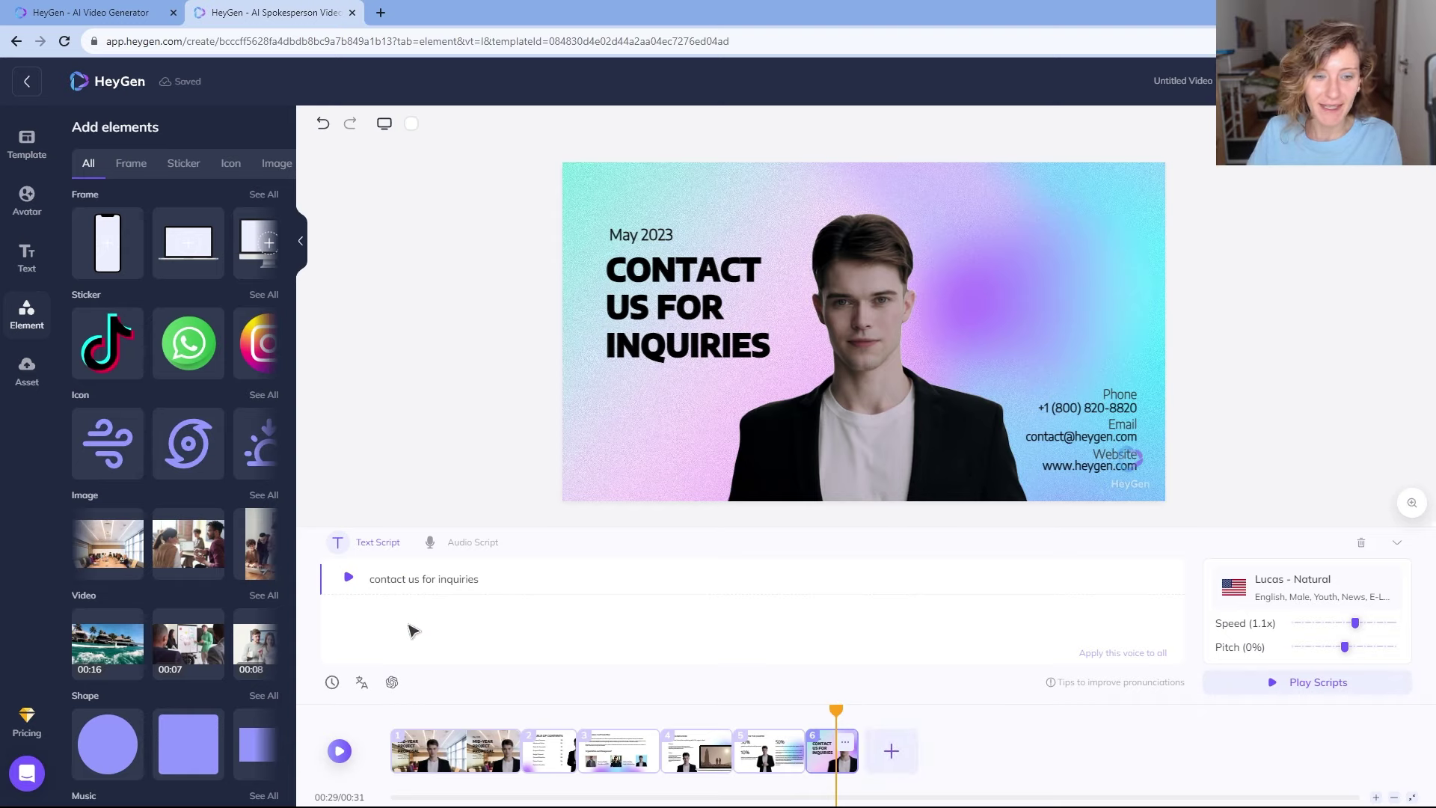
click(780, 764)
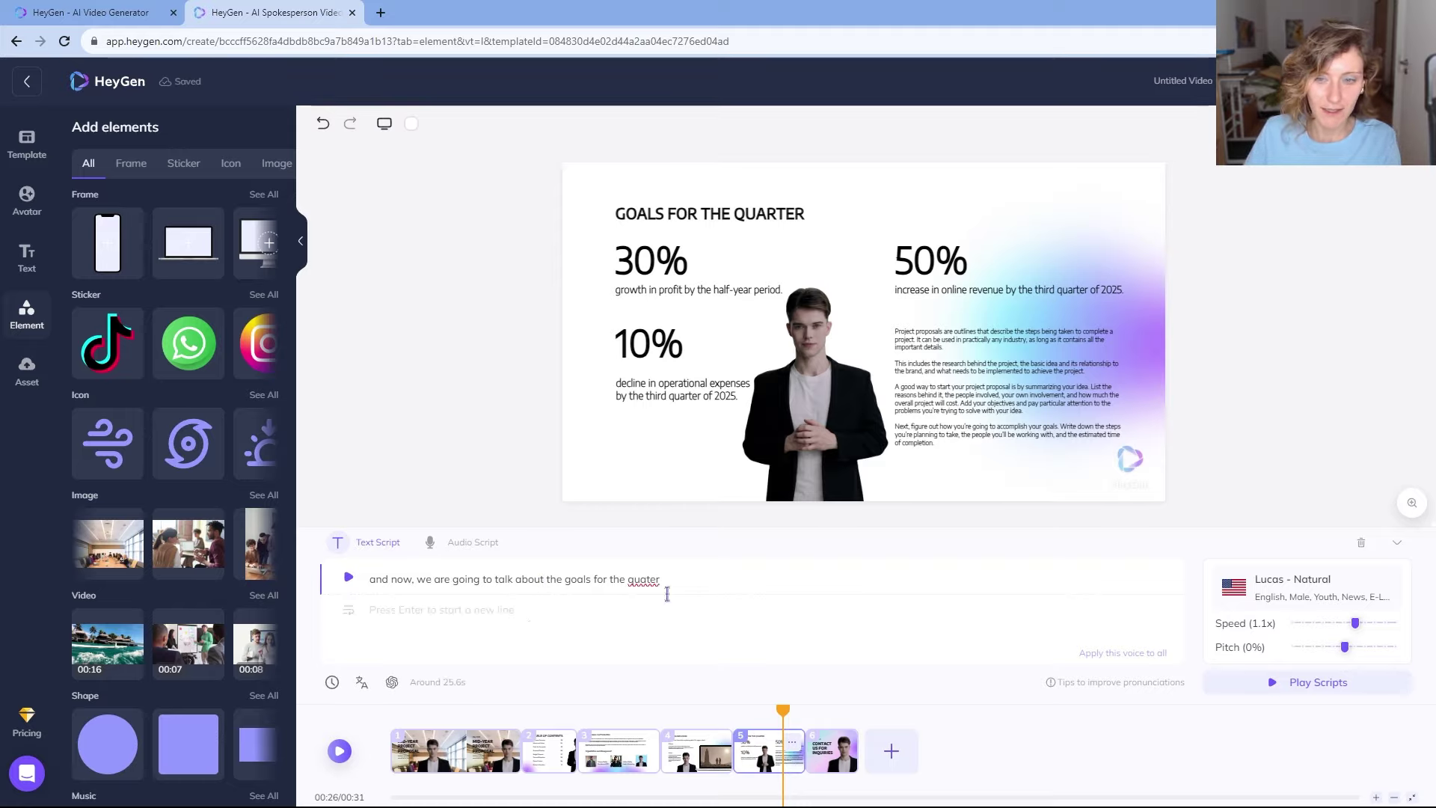
click(700, 755)
- Return to the first scene and submit the Mid-Year Project Proposal video for generation, accepting the credit use
click(455, 758)
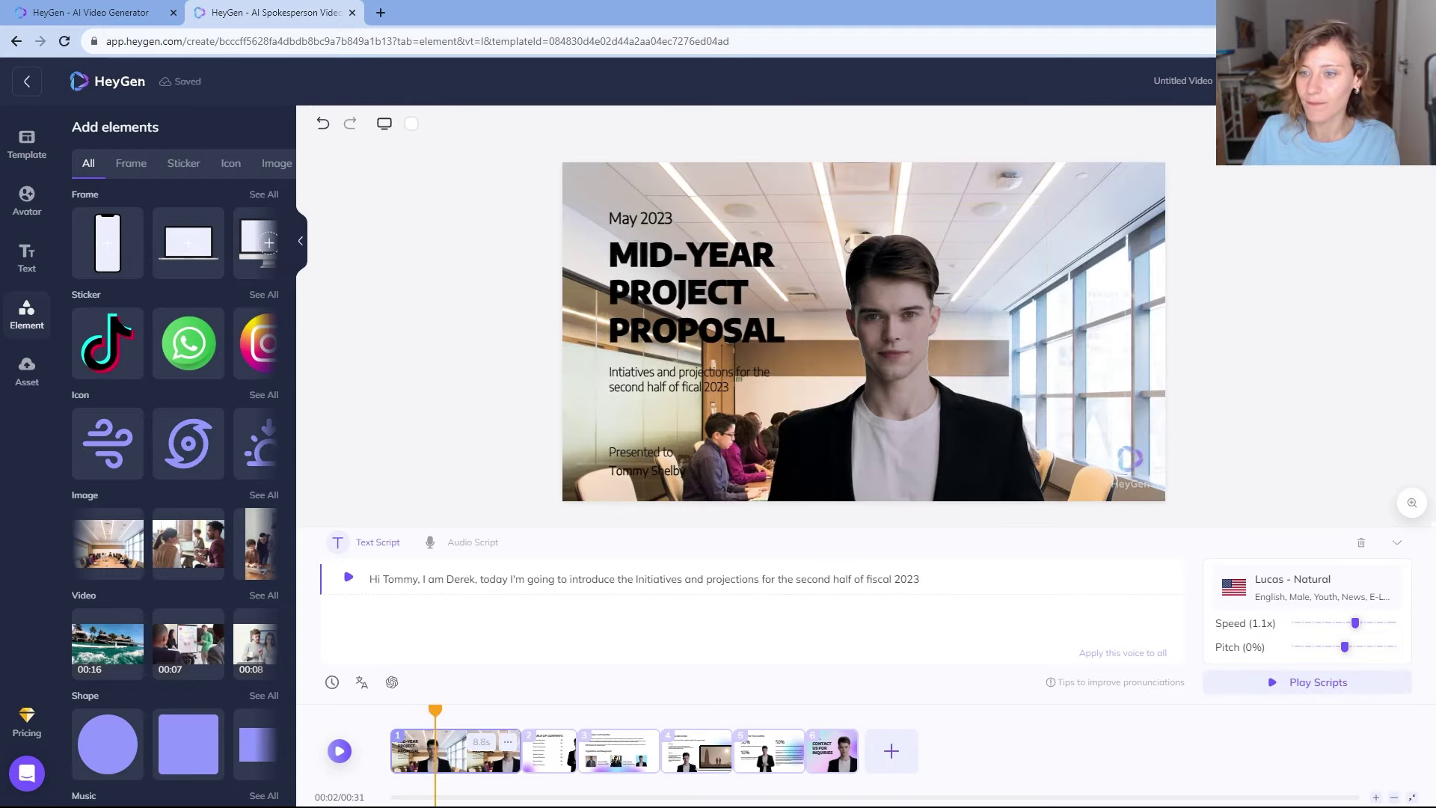
click(1331, 80)
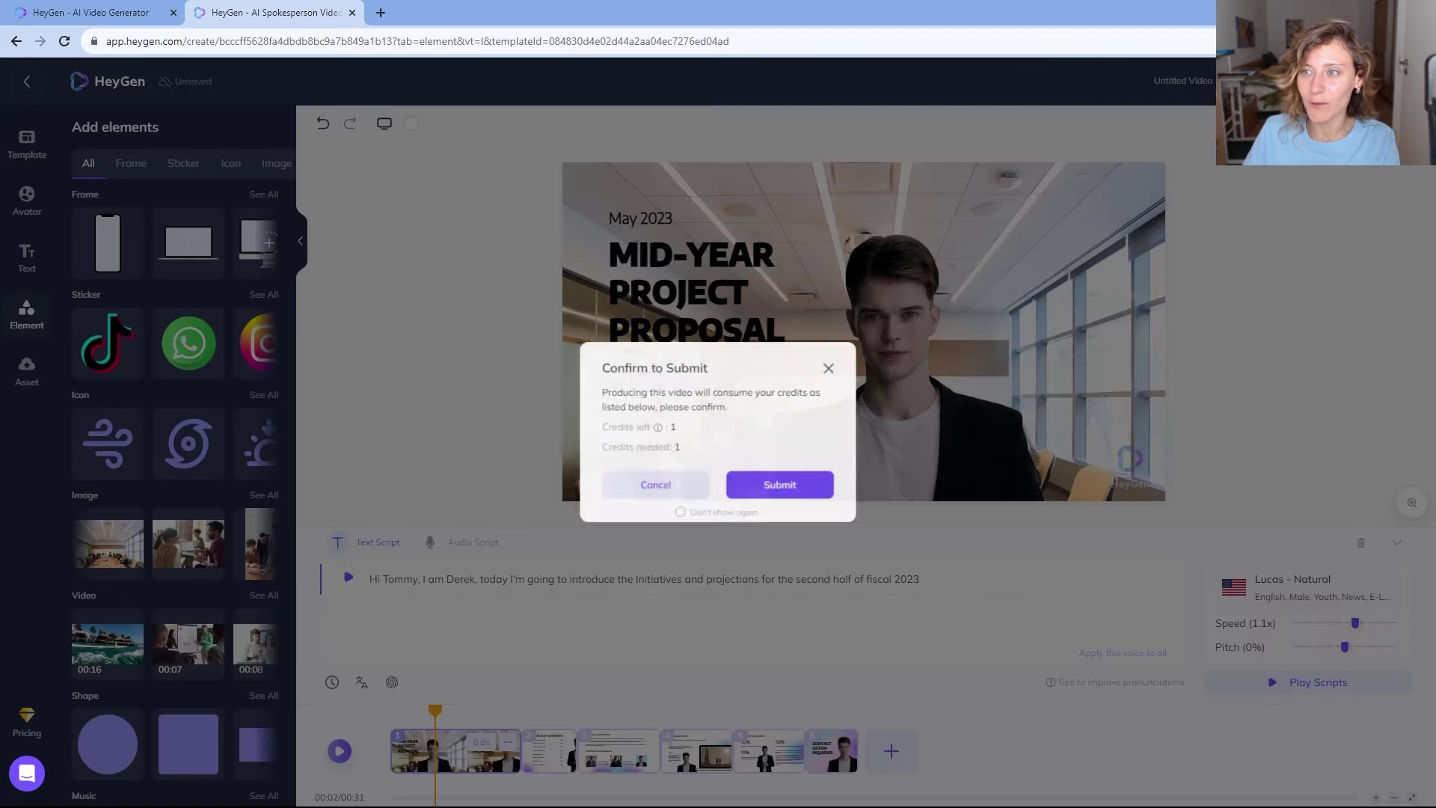
click(801, 487)
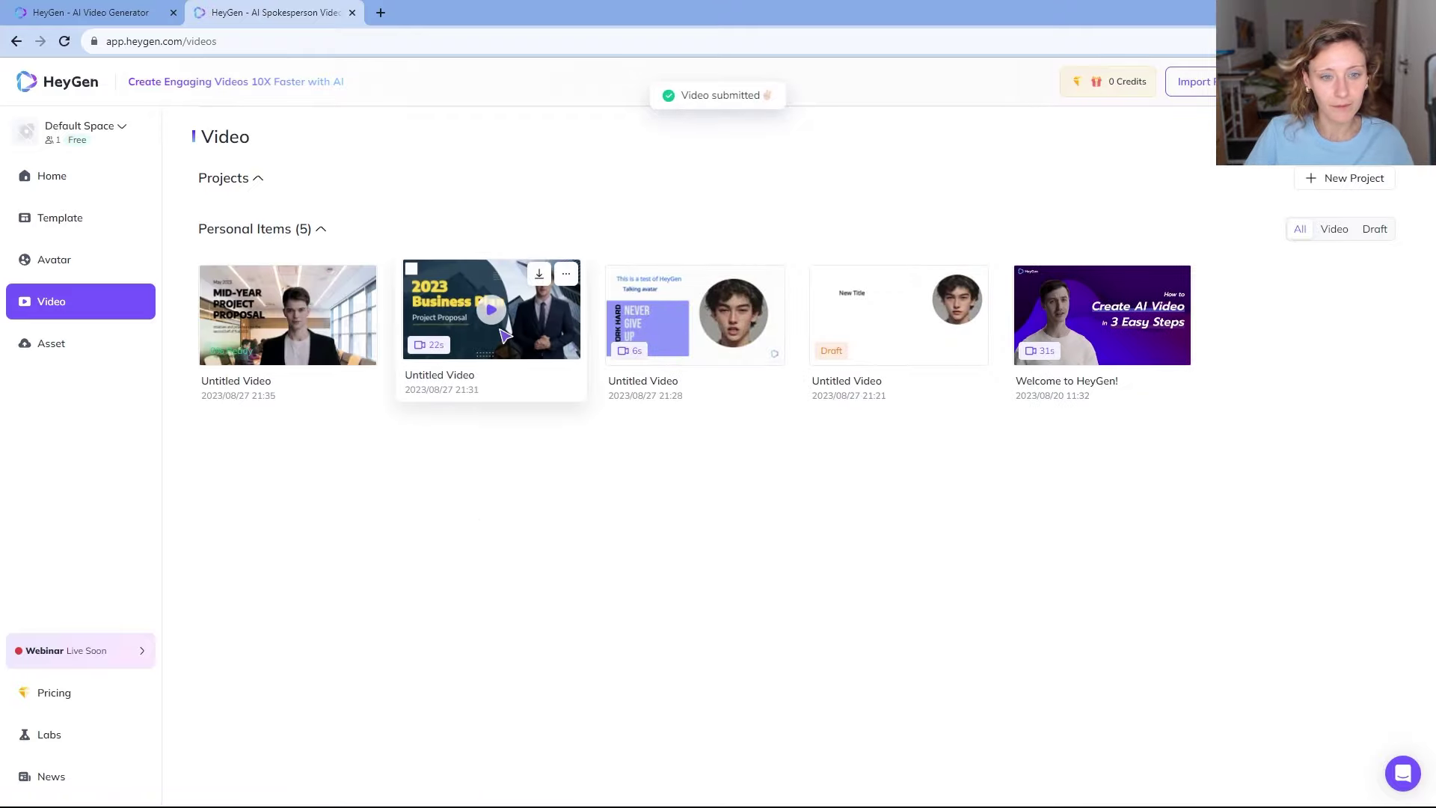
- Watch the generated 2023 Business Plan video, then replay its opening and pause it
click(497, 320)
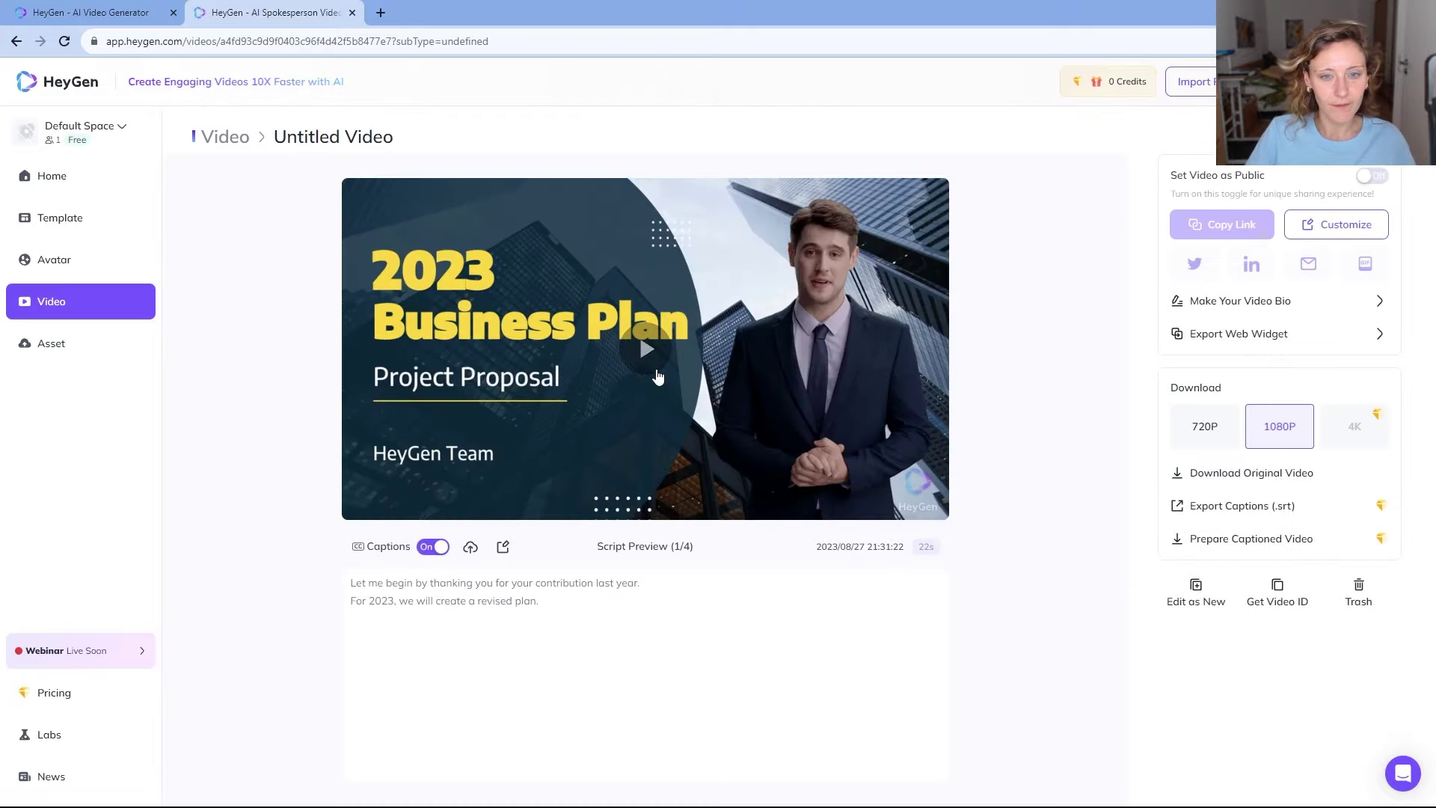
click(647, 348)
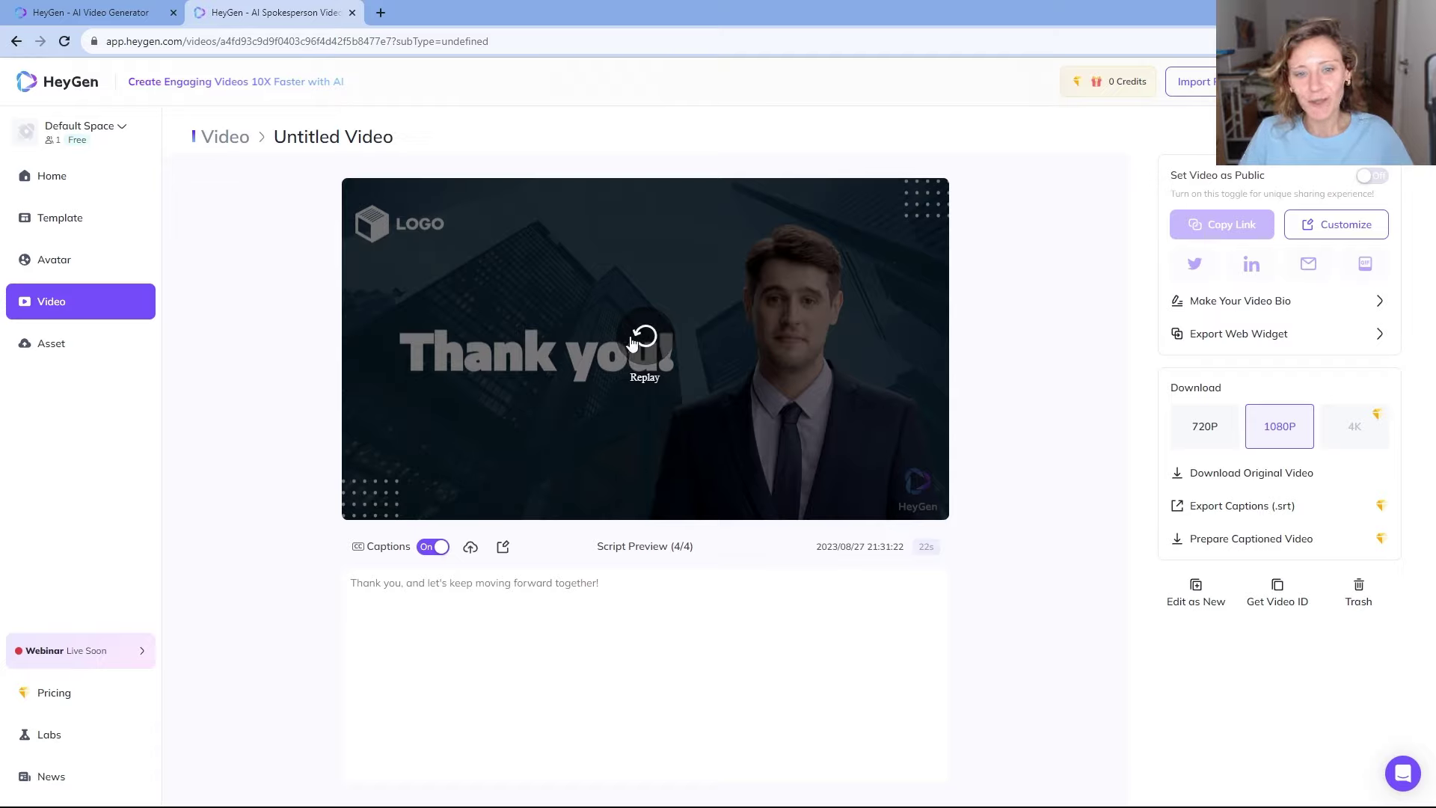
click(644, 370)
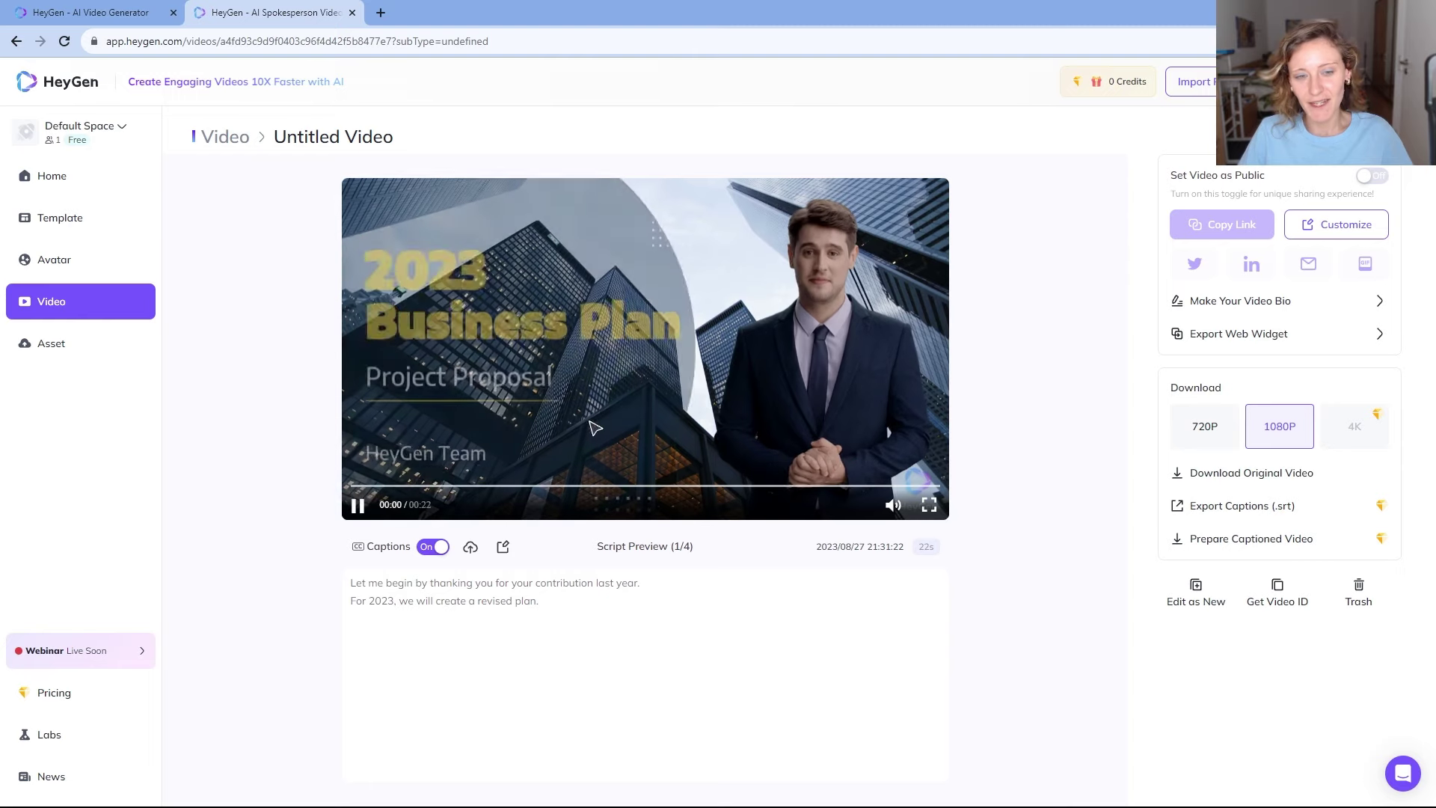
click(358, 506)
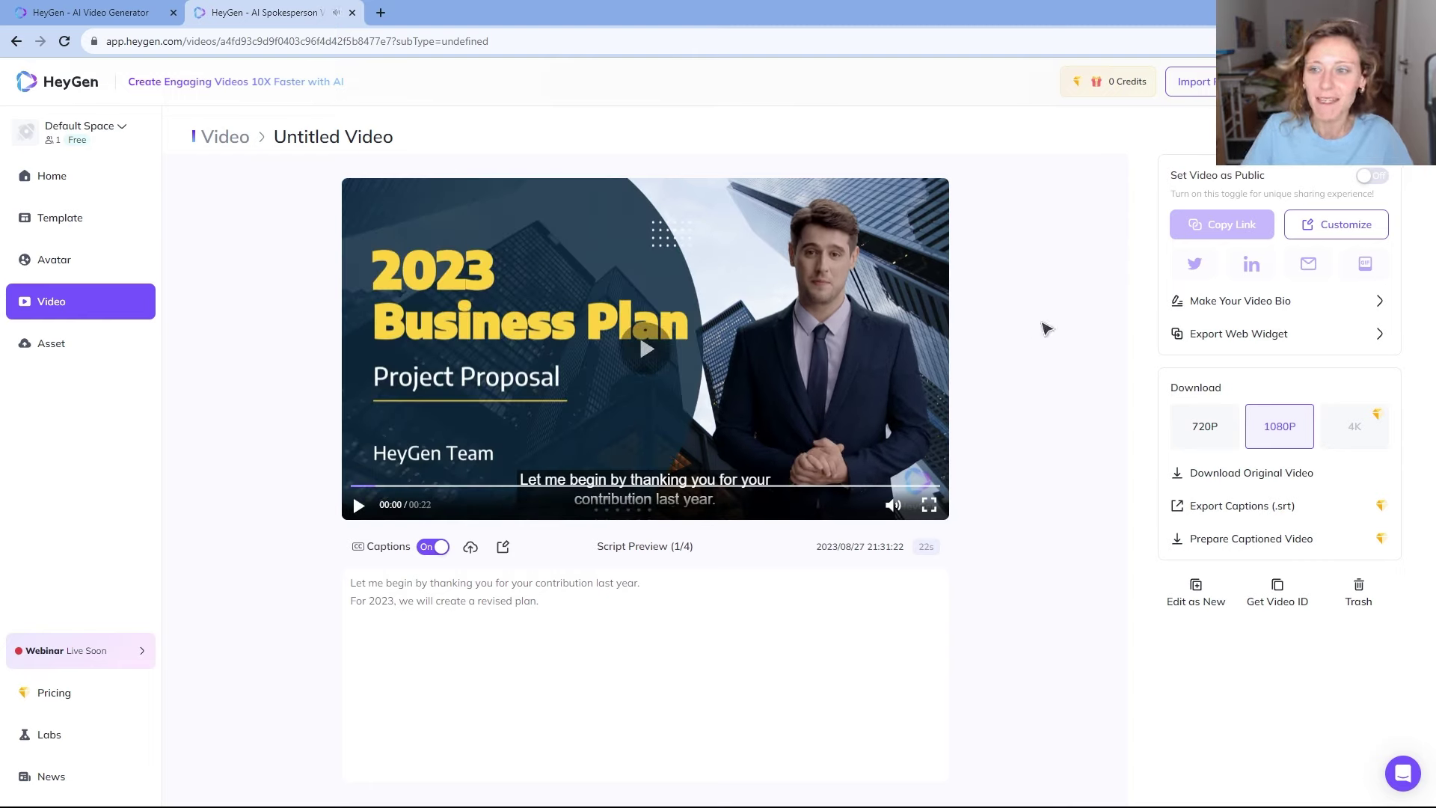
click(123, 6)
click(281, 12)
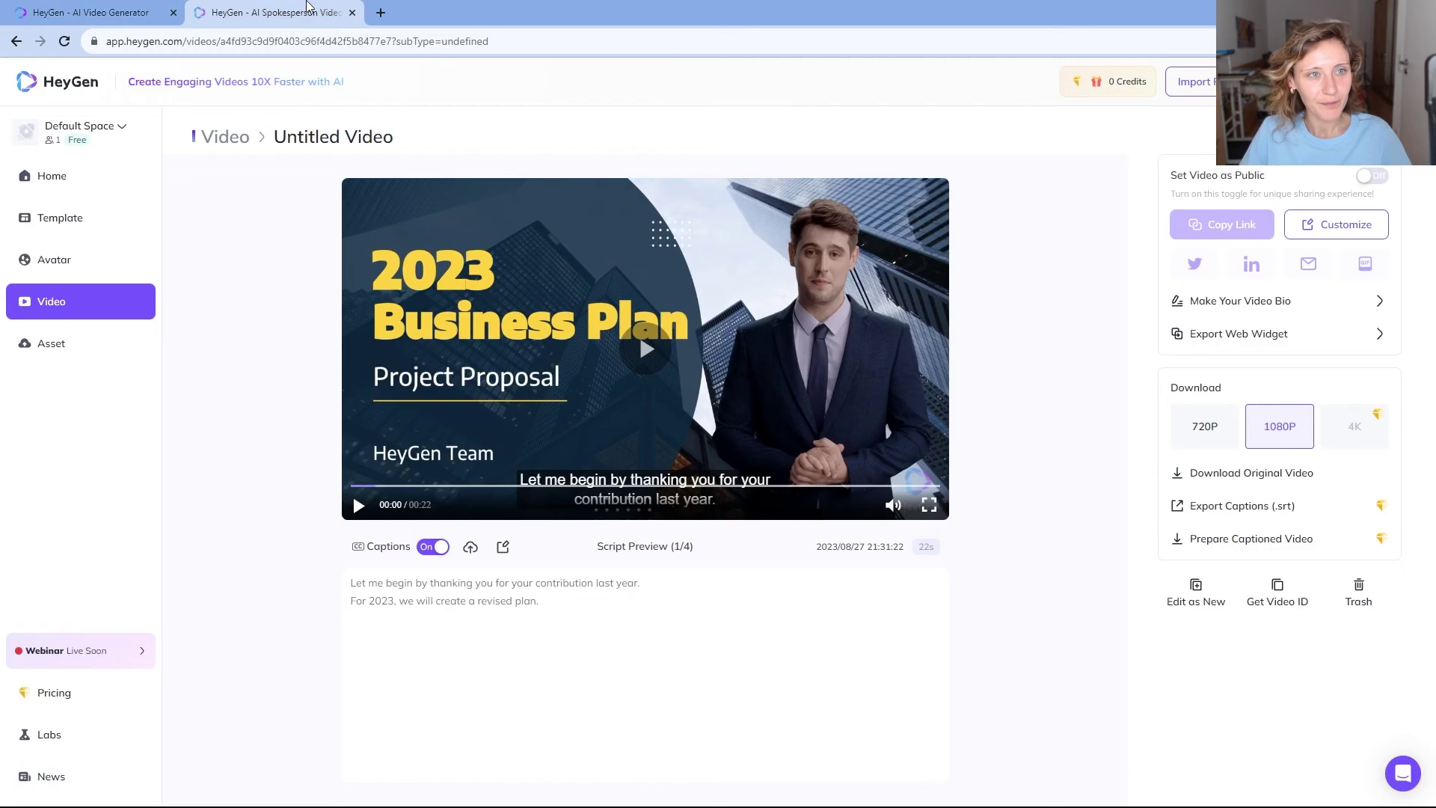
- Look over the home page, the avatar library, the assets and the Default Space options
click(85, 185)
click(112, 223)
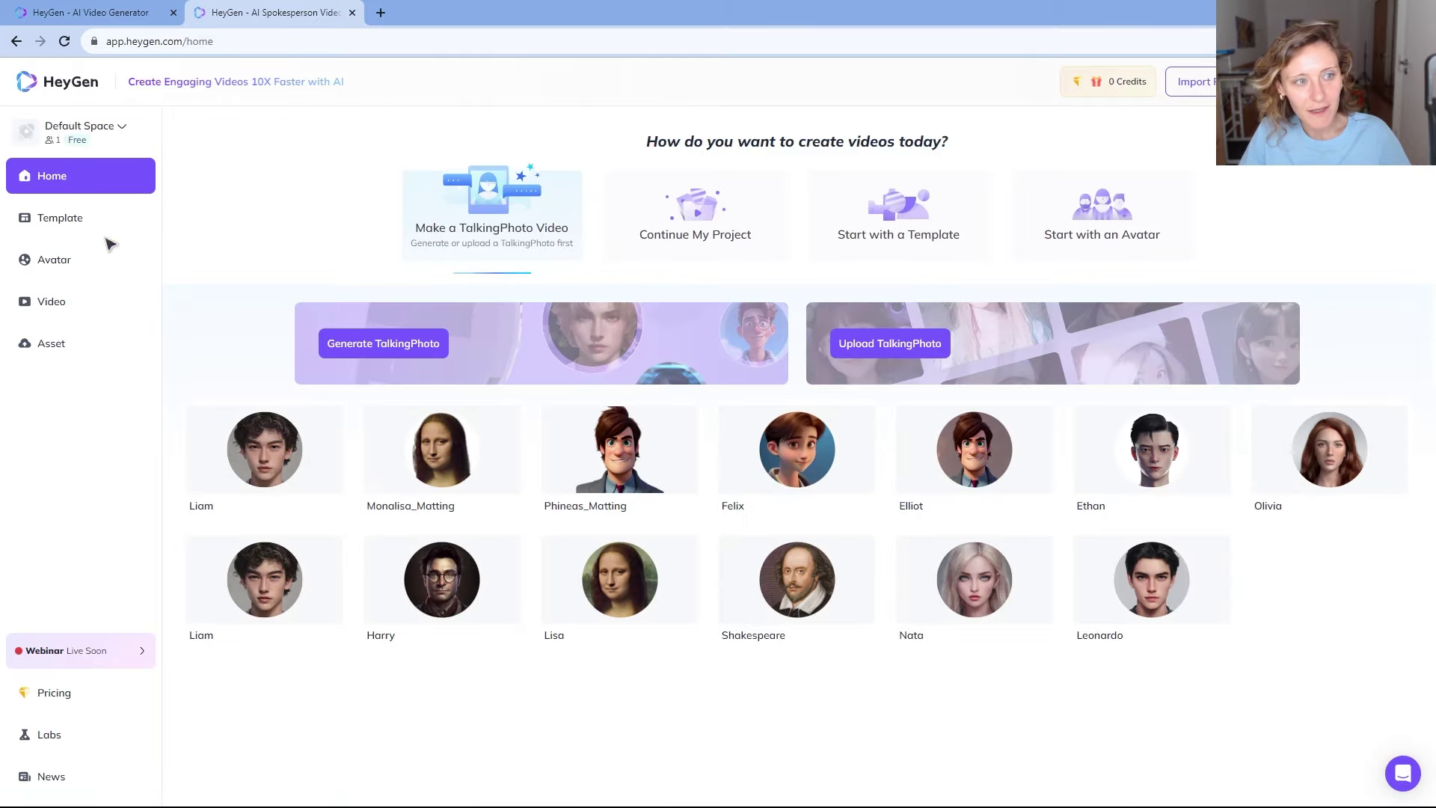
click(106, 268)
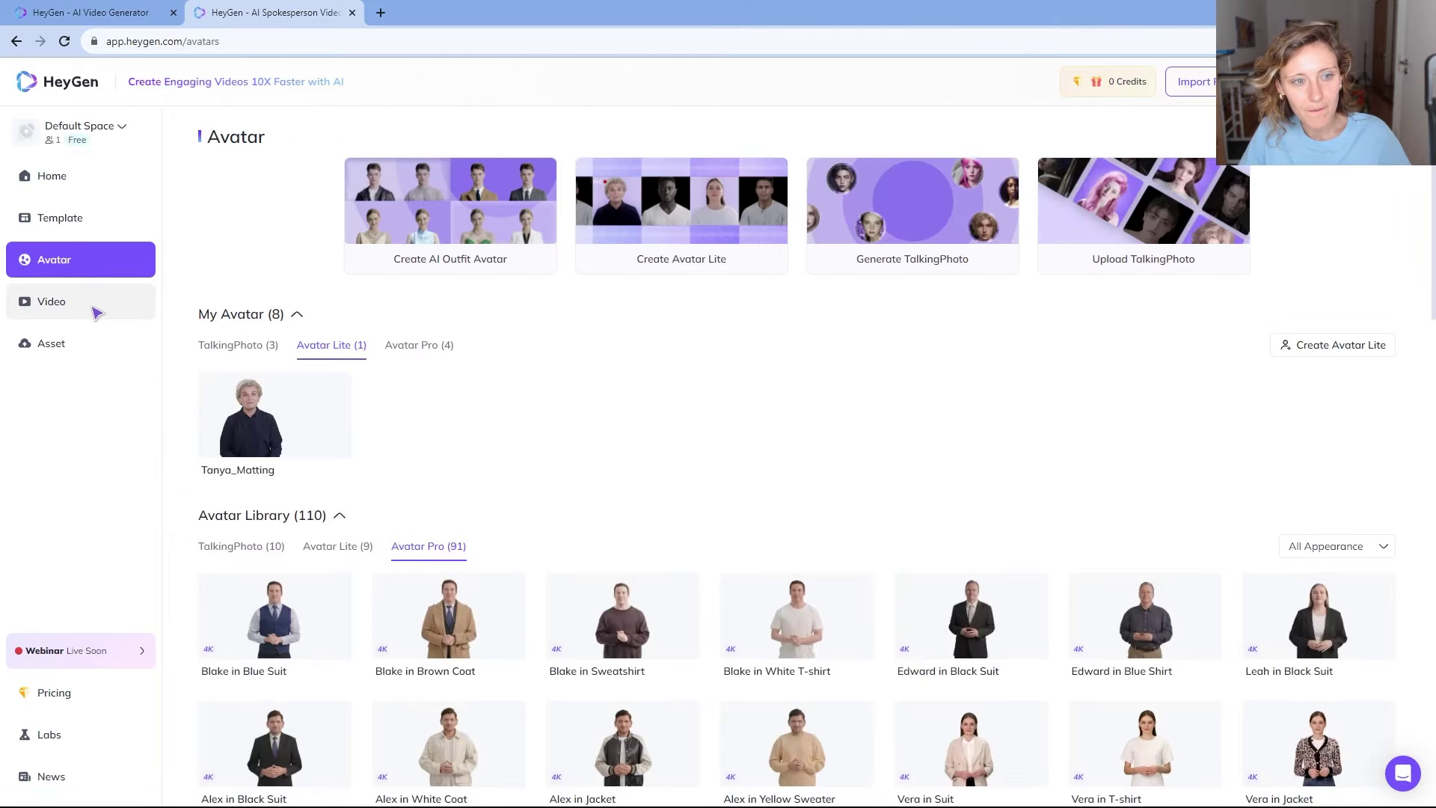
click(83, 349)
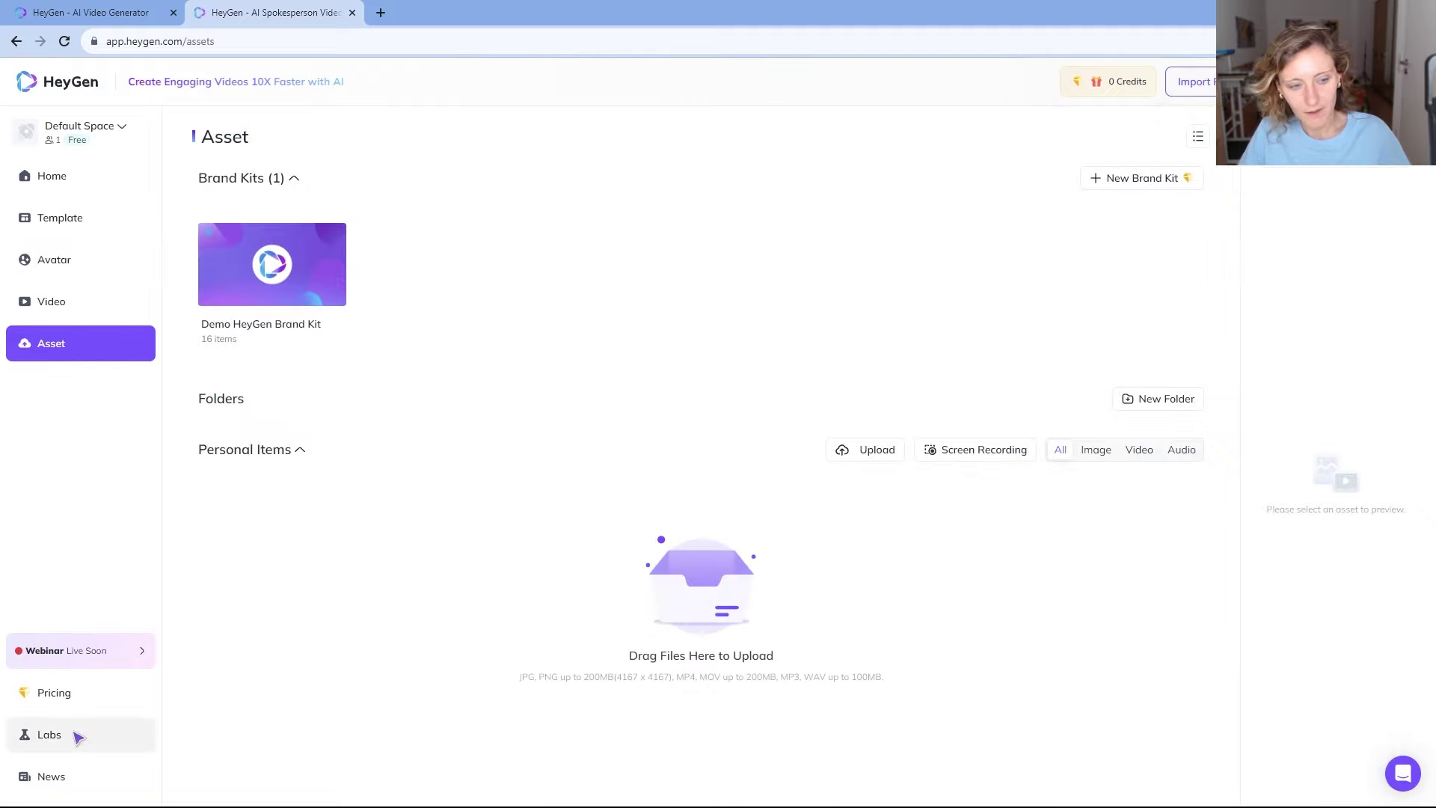
click(101, 177)
click(120, 127)
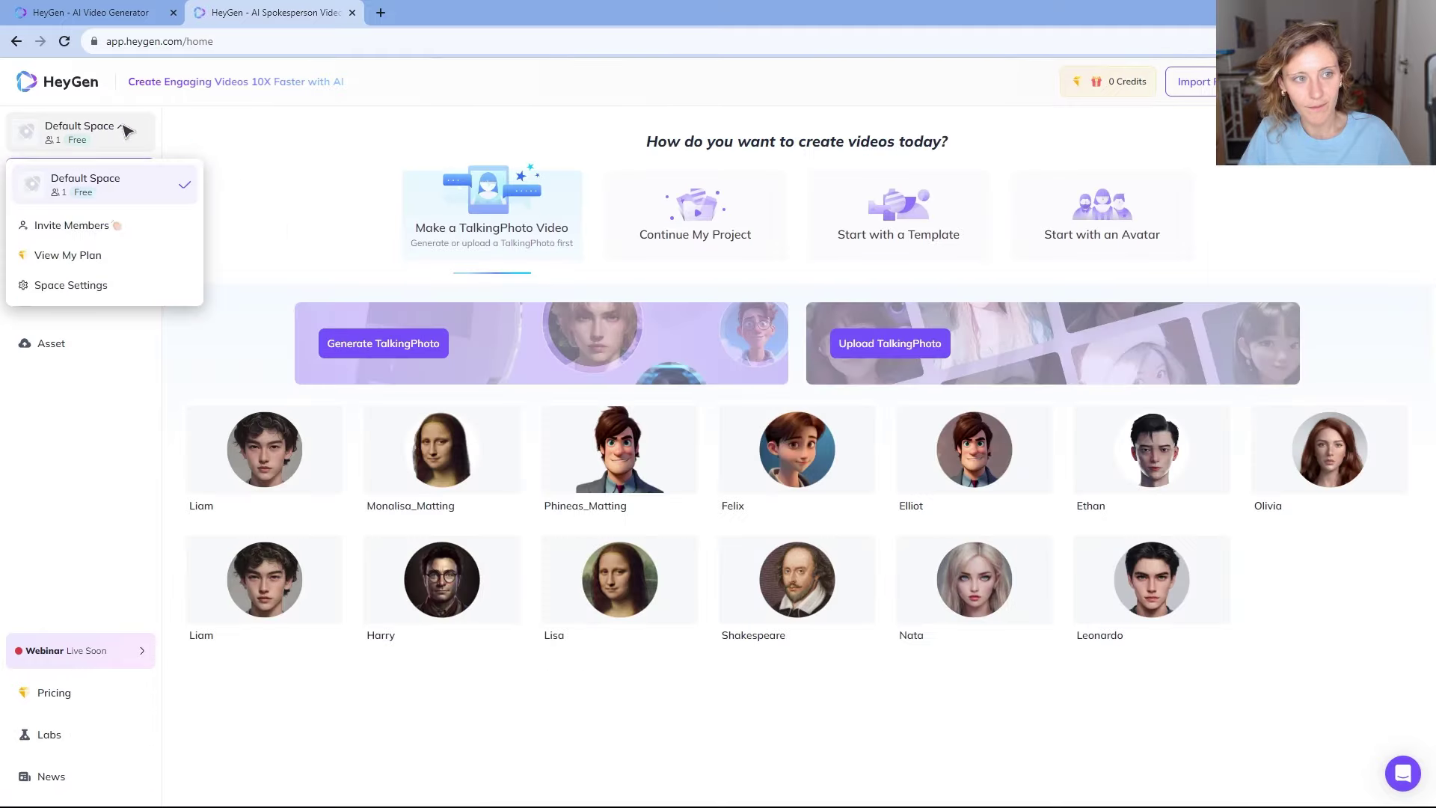
click(279, 181)
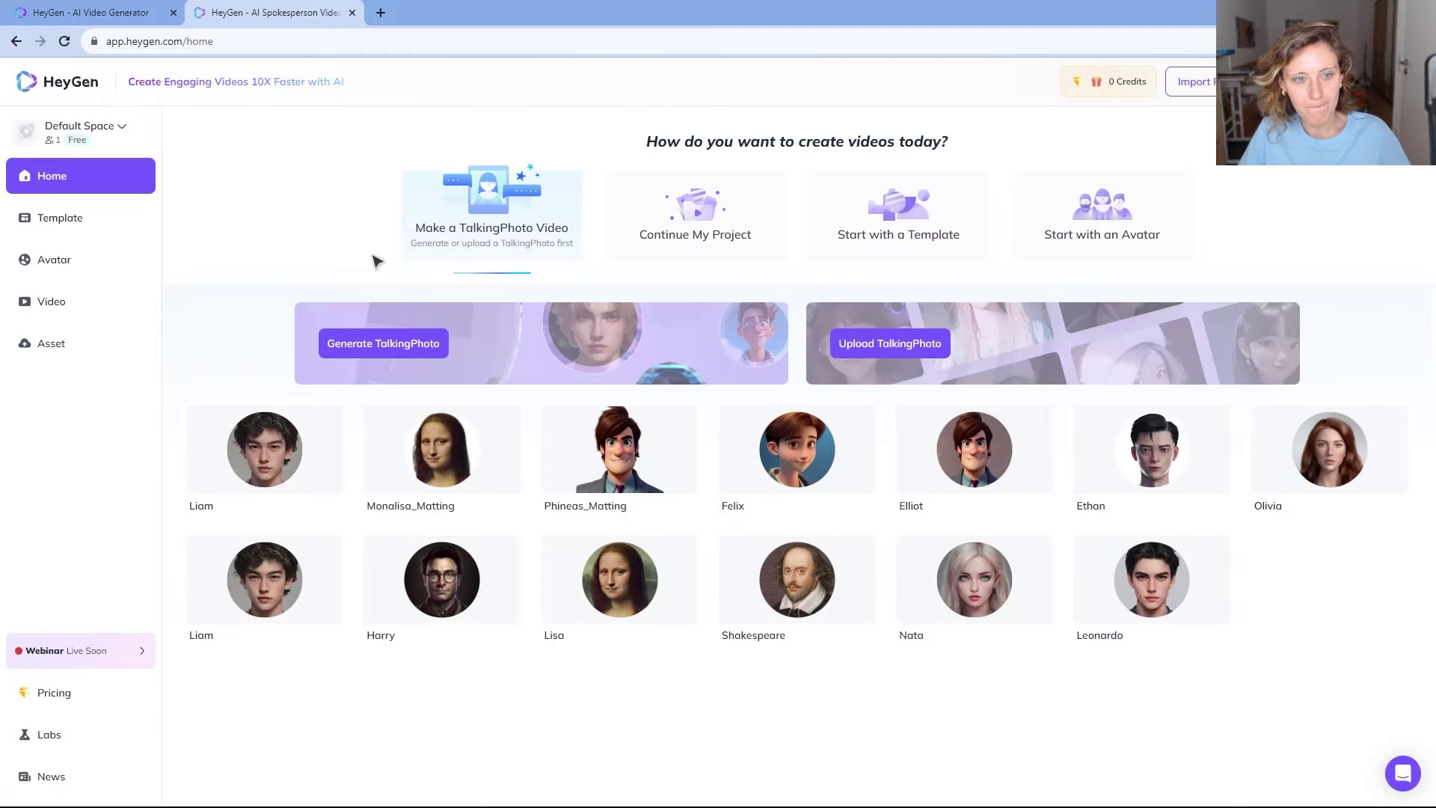
- Browse the public landscape video templates across their use-case categories
click(84, 228)
scroll(346, 440, down, 10)
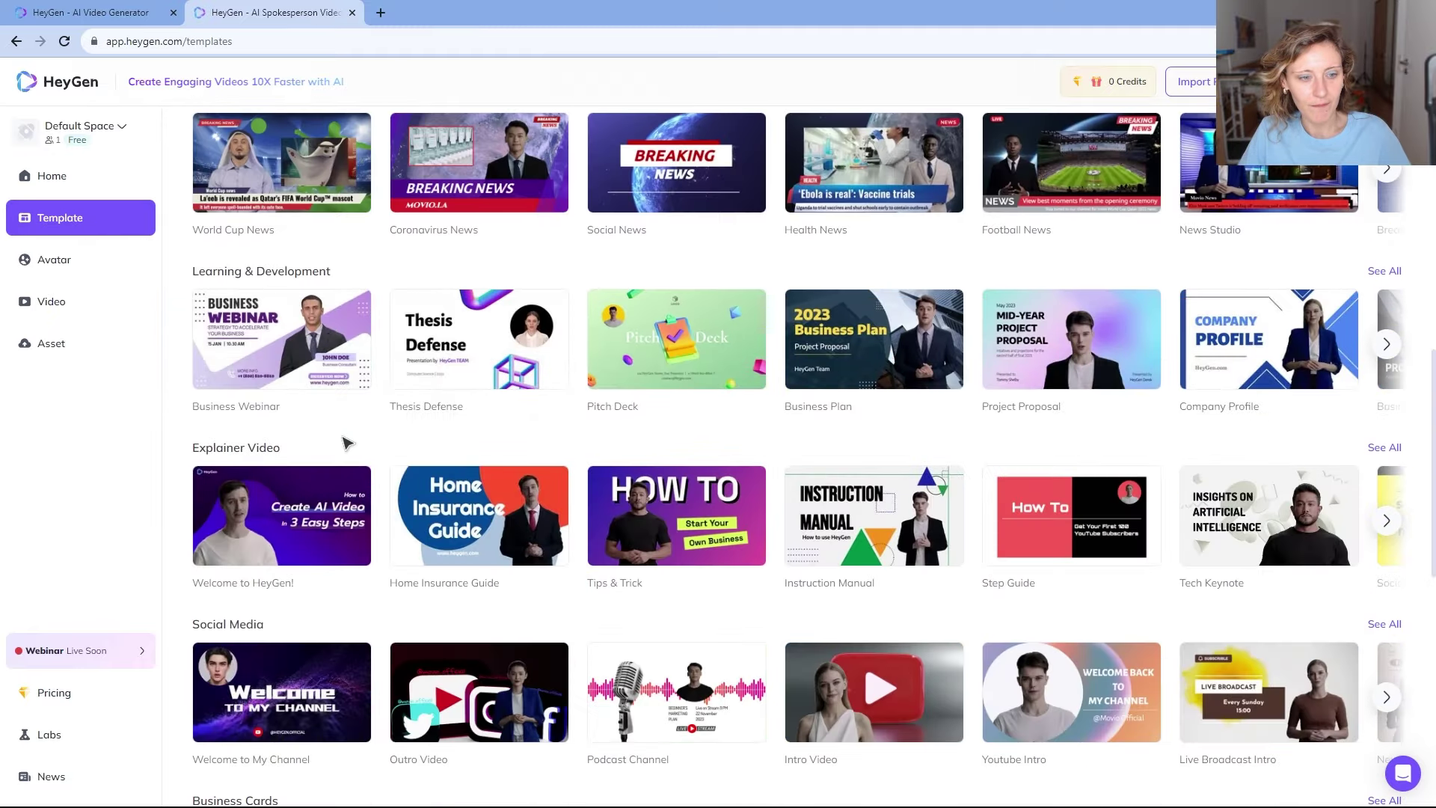
scroll(347, 443, up, 10)
click(66, 263)
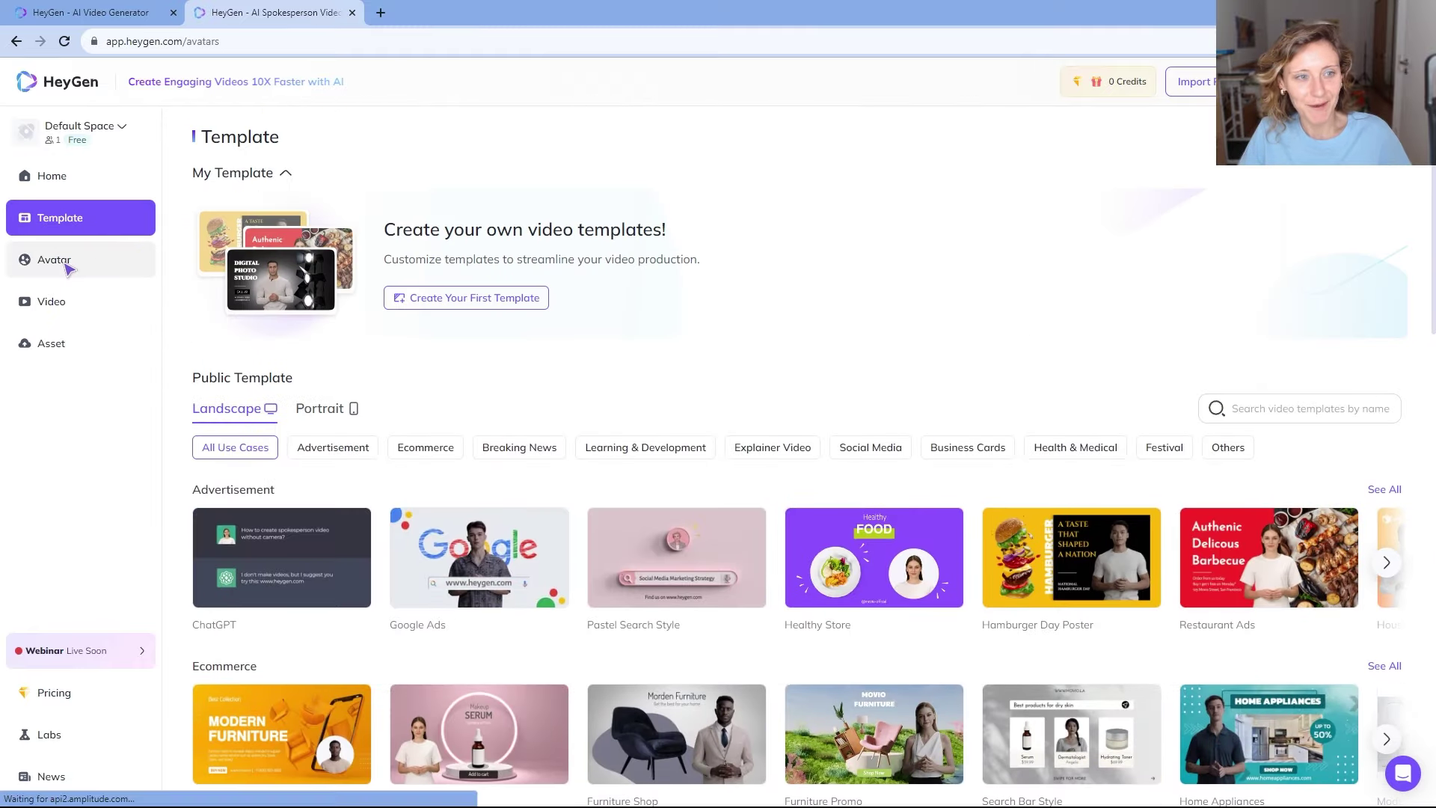
- Open the "Welcome to HeyGen!" video from the personal videos and watch it through to the end
click(69, 313)
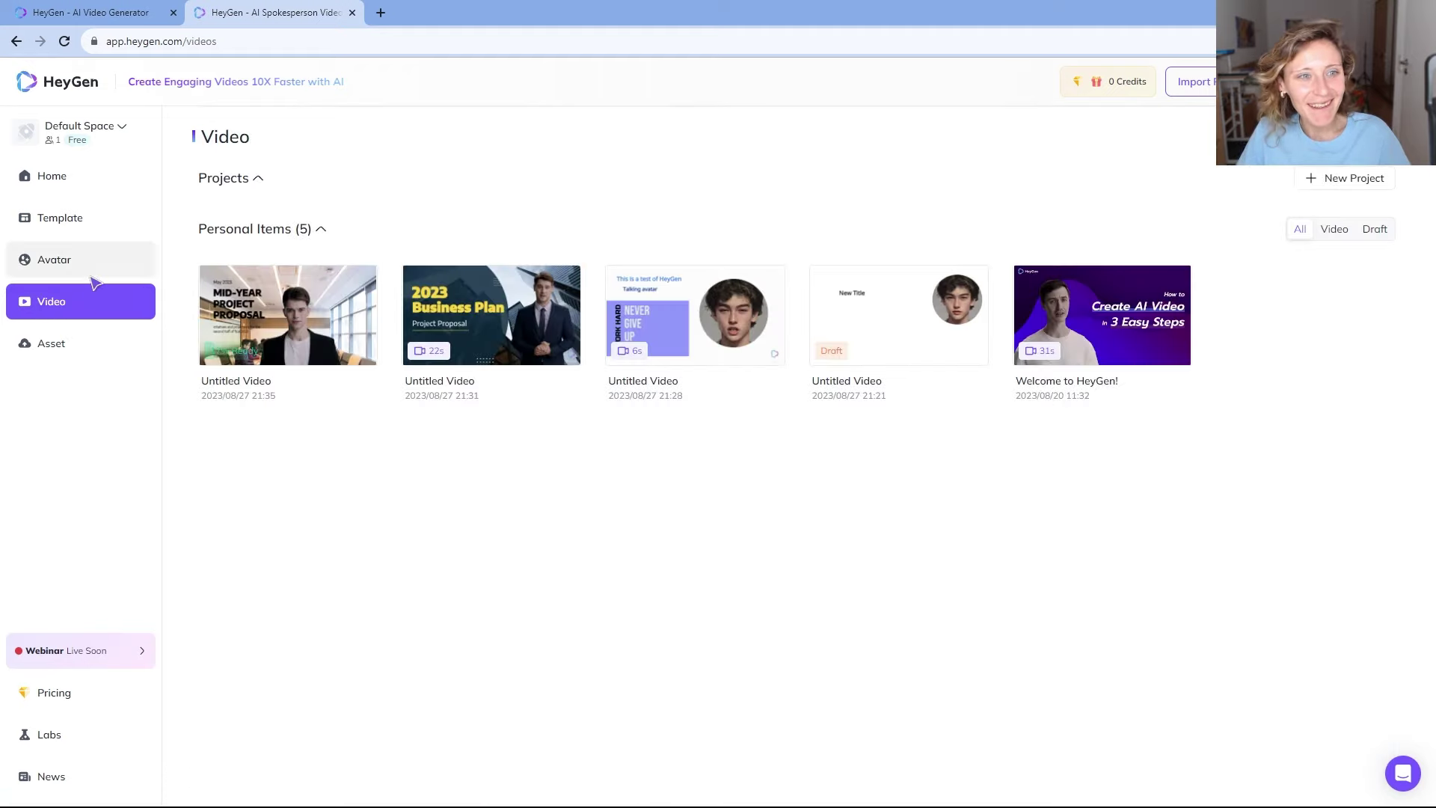
mouse_move(262, 341)
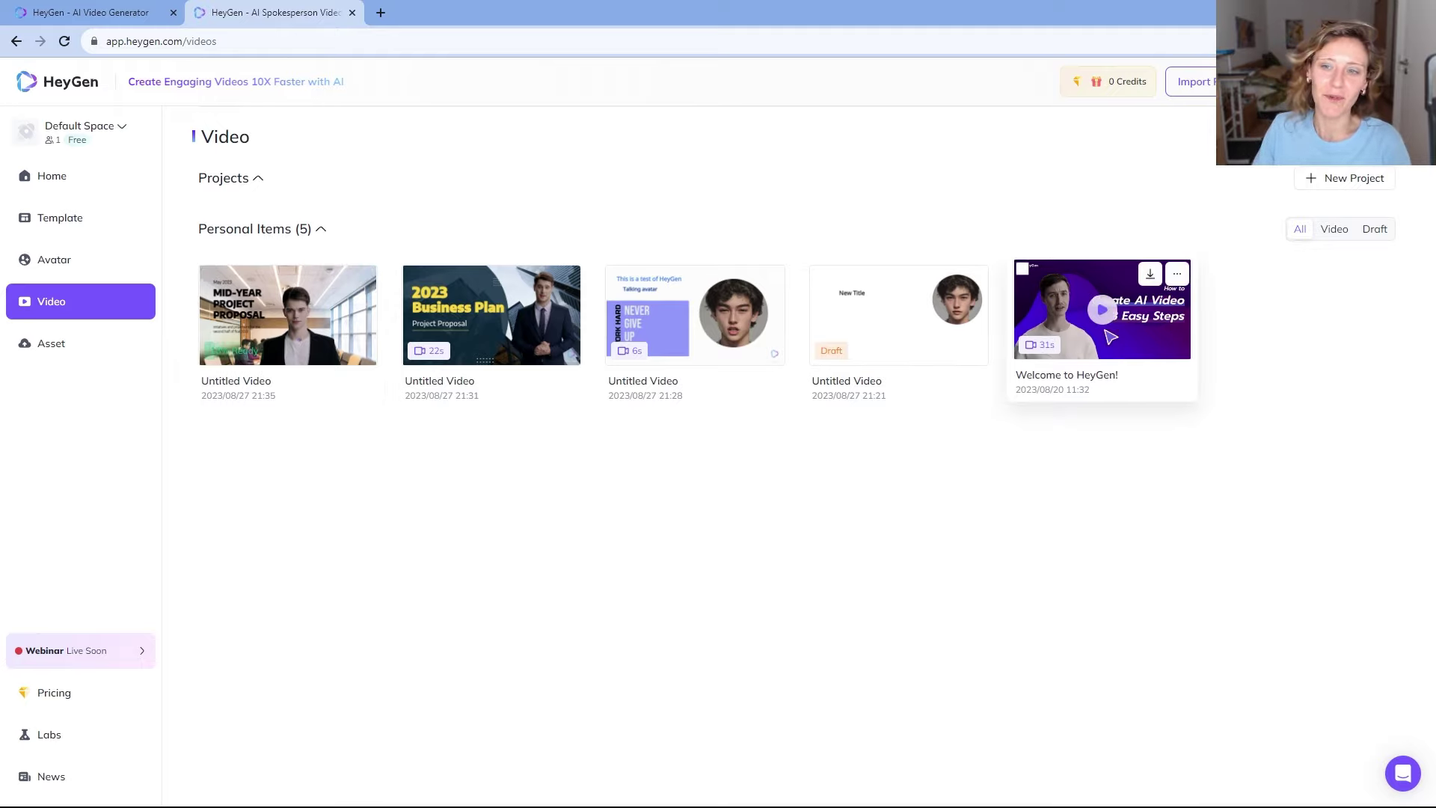
click(1099, 315)
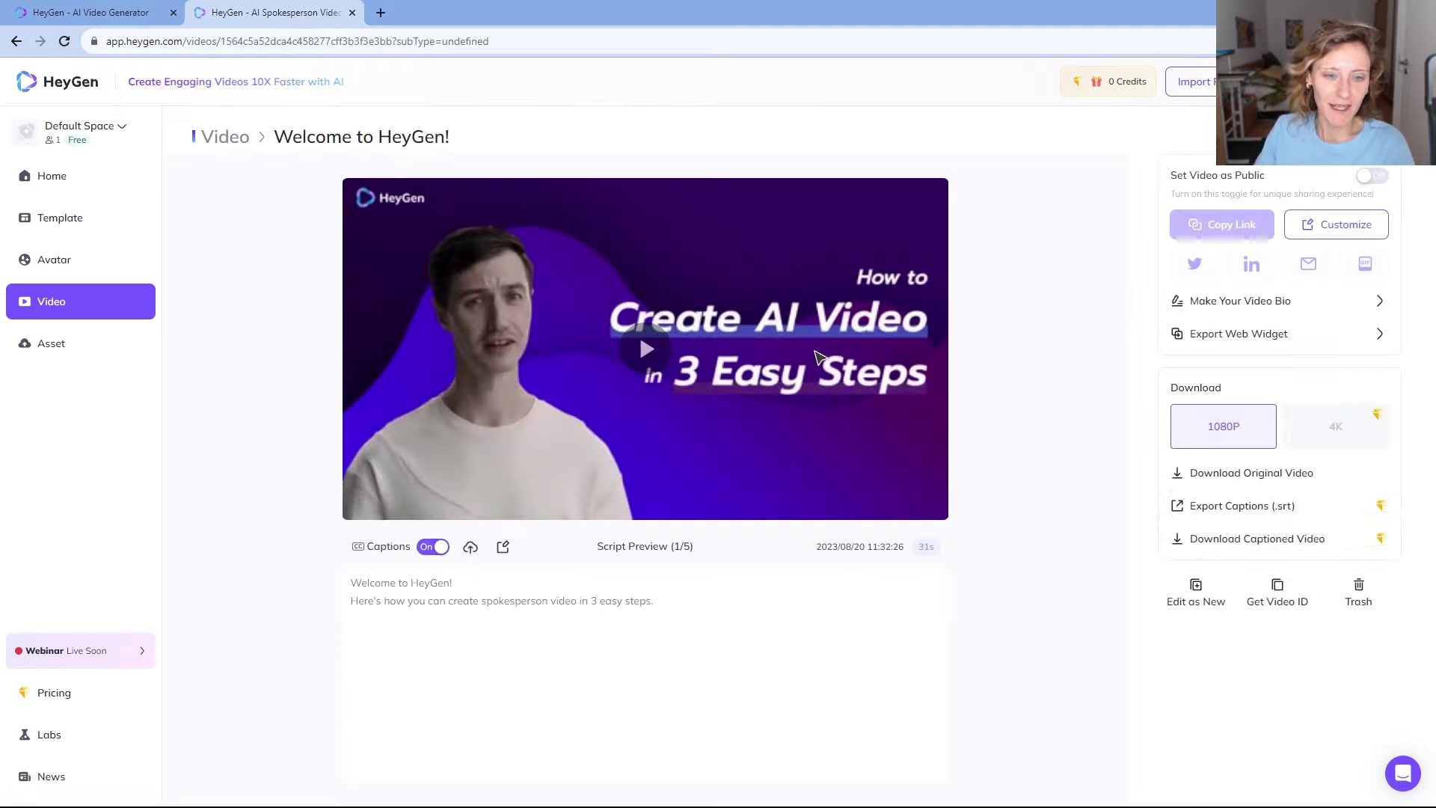
click(655, 343)
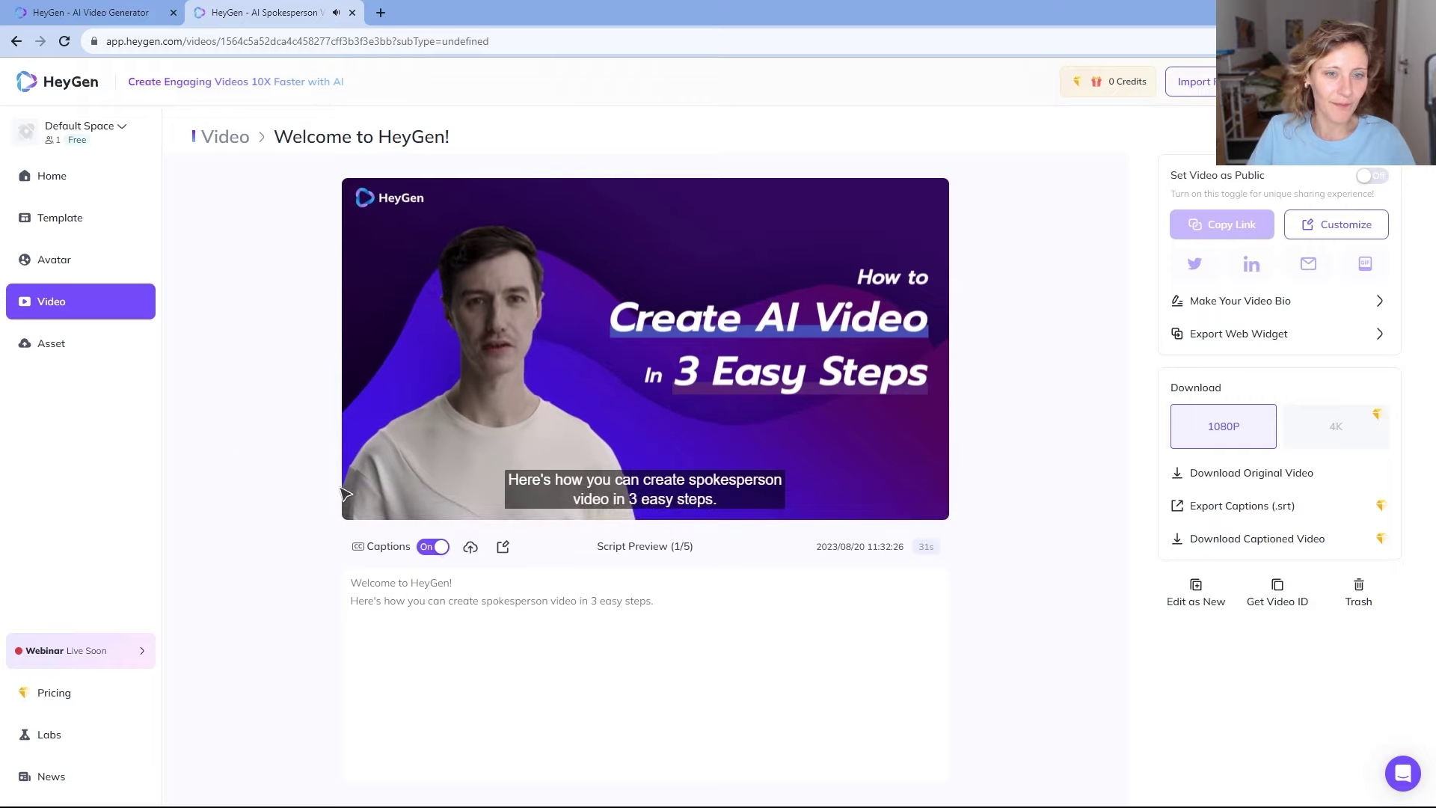
click(357, 507)
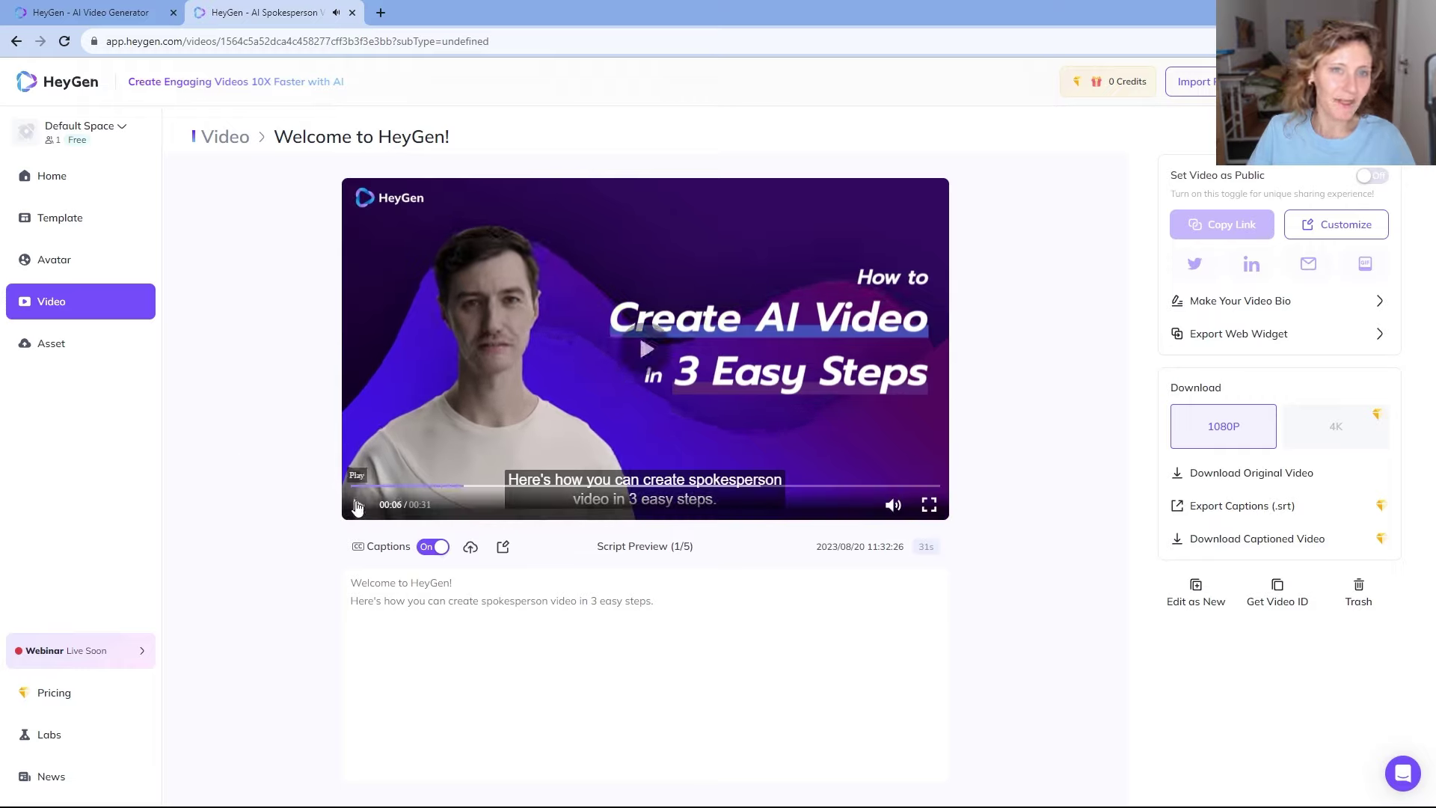
click(357, 506)
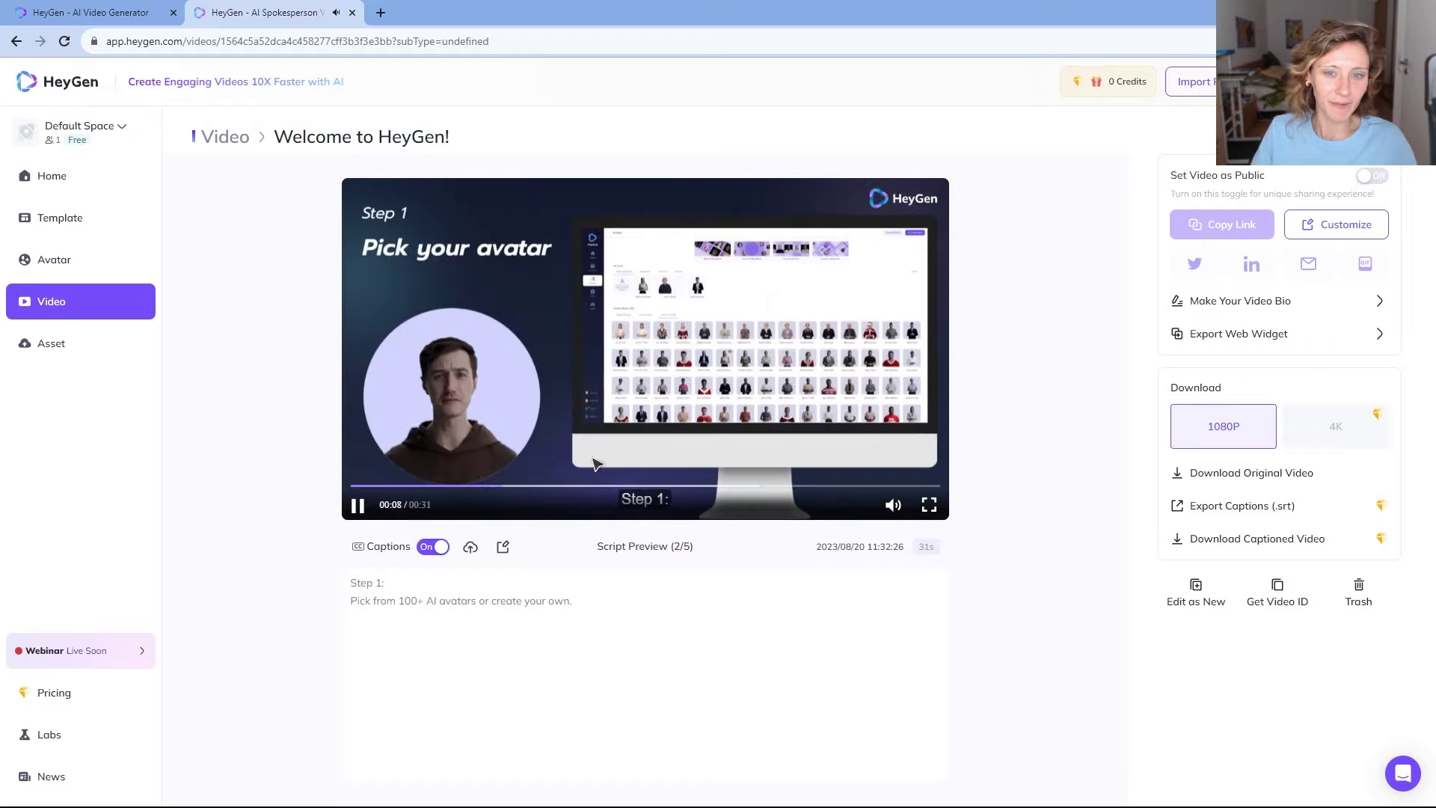
mouse_move(893, 512)
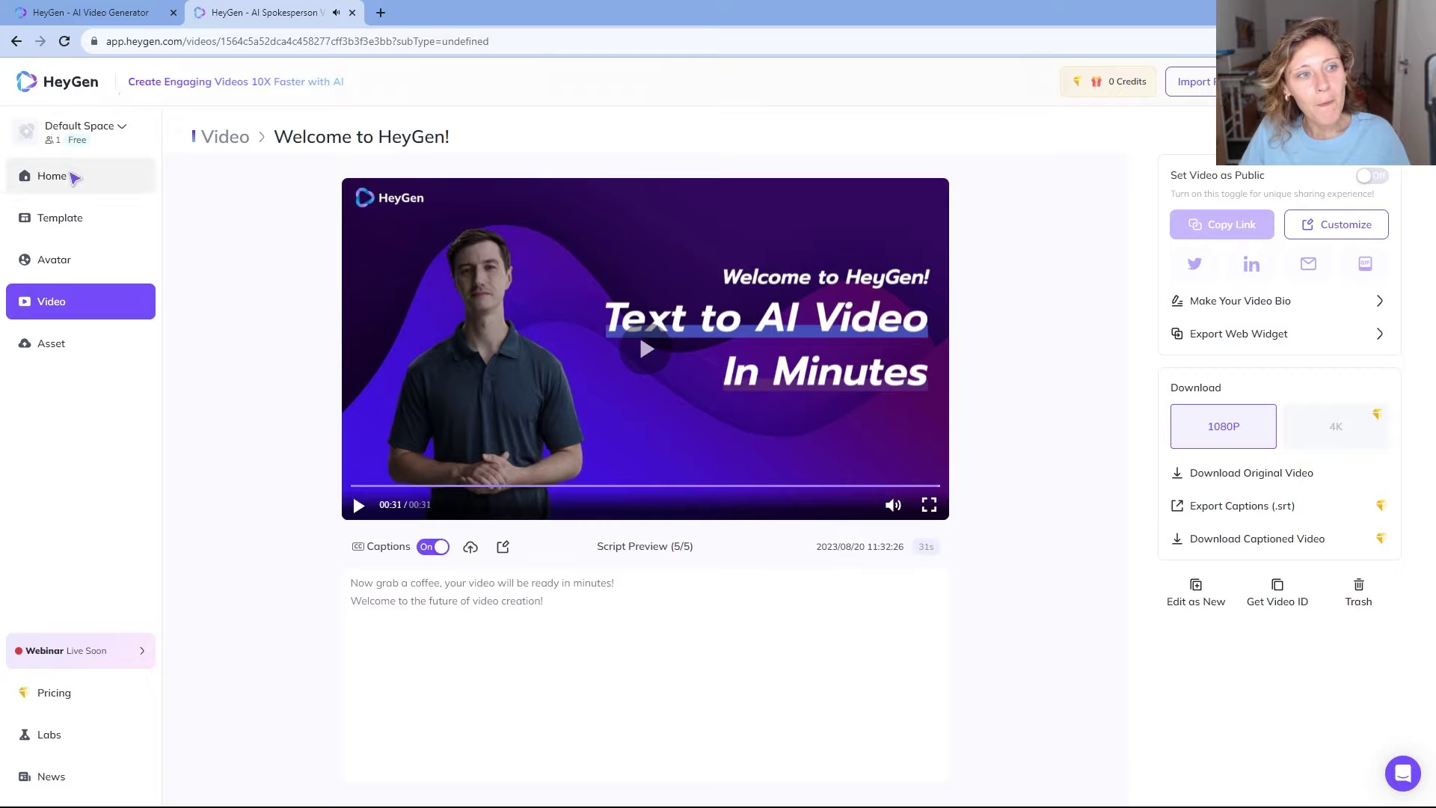
- Watch the generated Mid-Year Project Proposal video from the personal videos and return to the home page
click(16, 41)
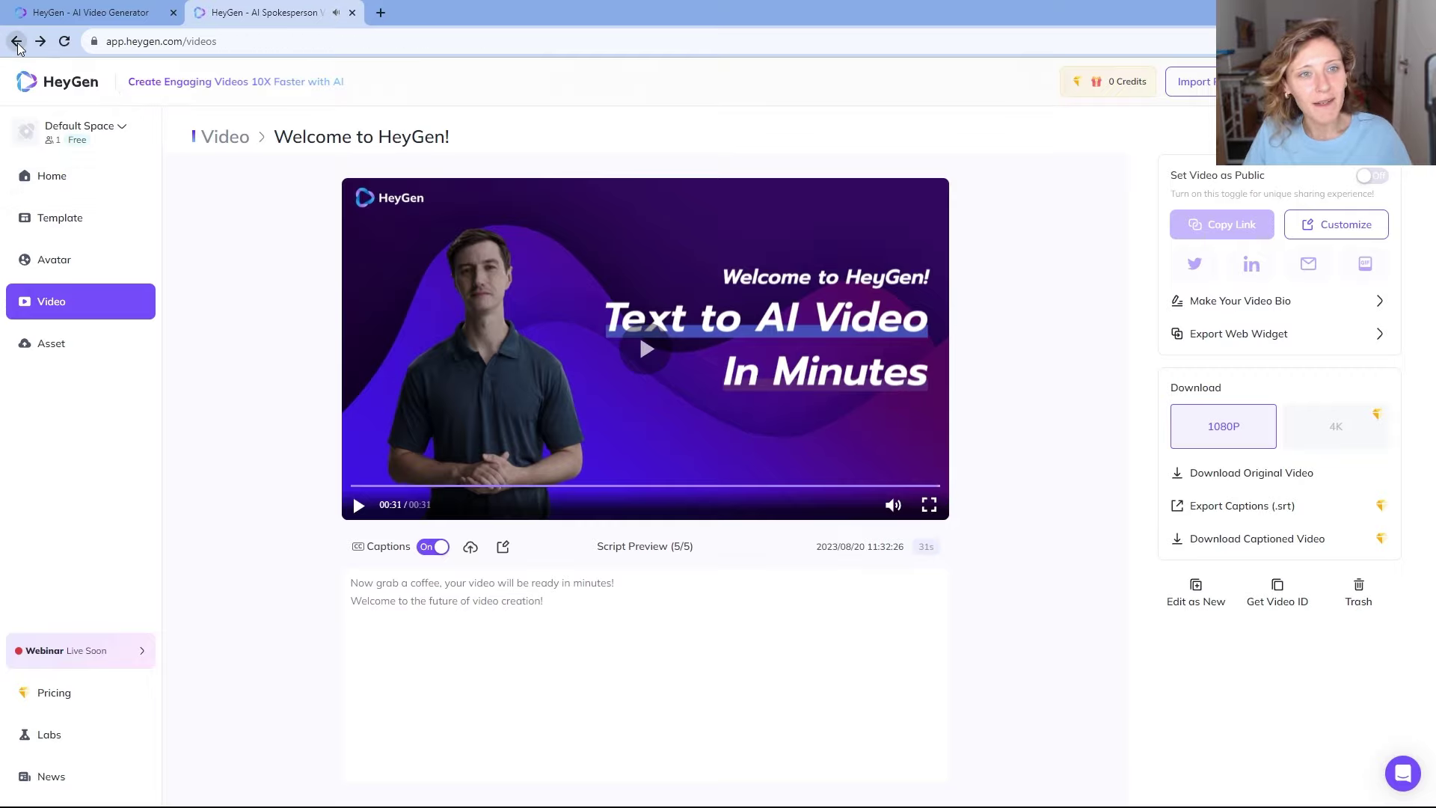
click(289, 315)
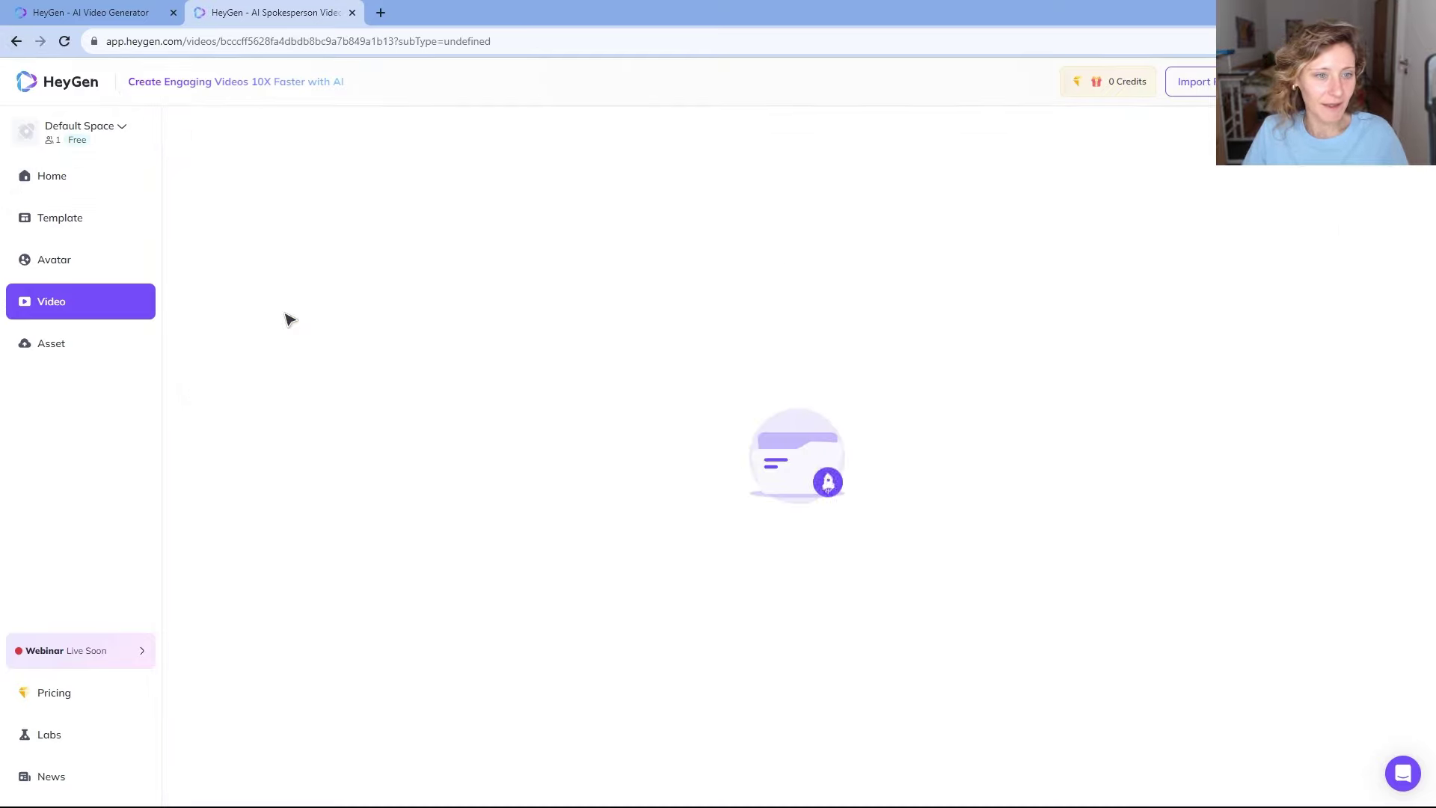
click(657, 351)
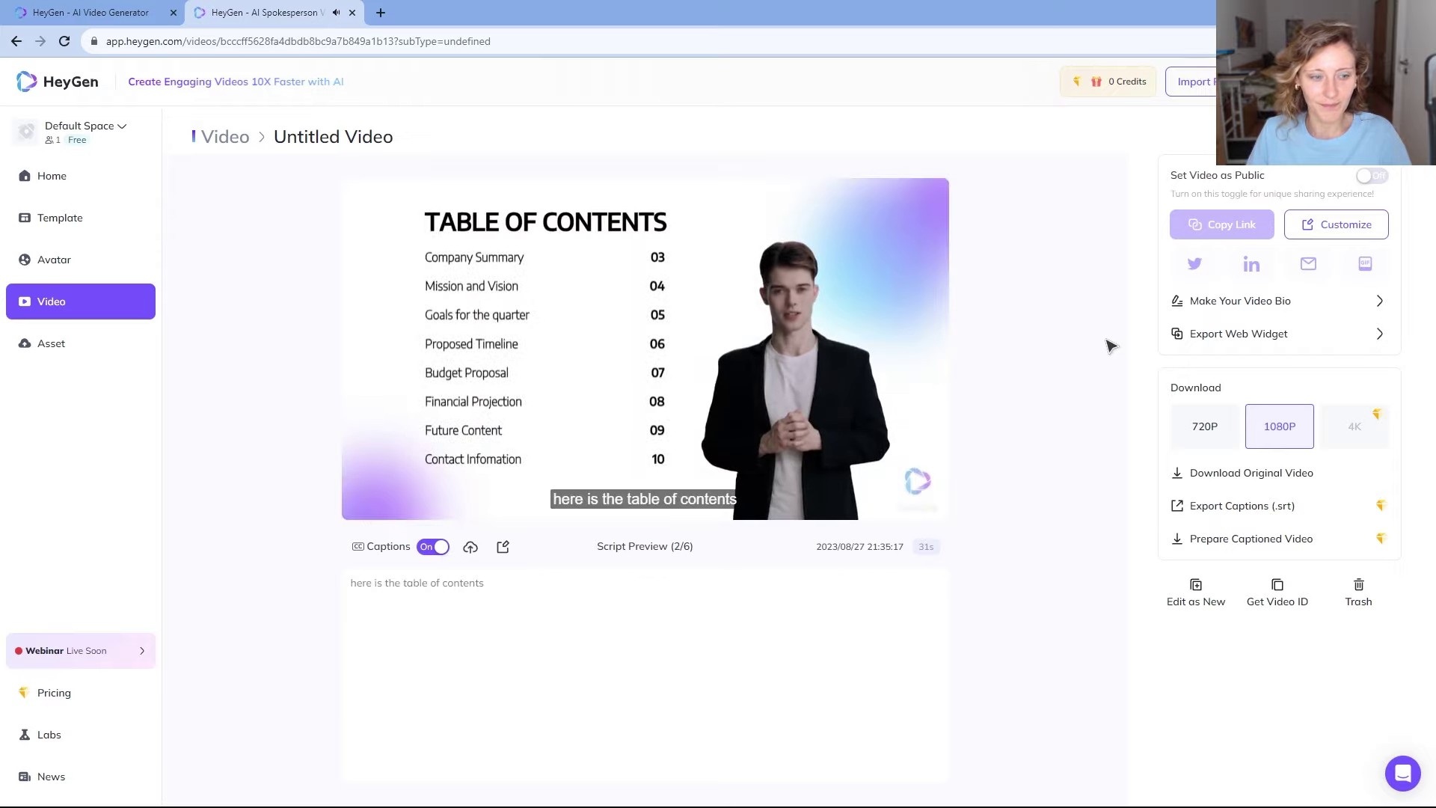
mouse_move(503, 408)
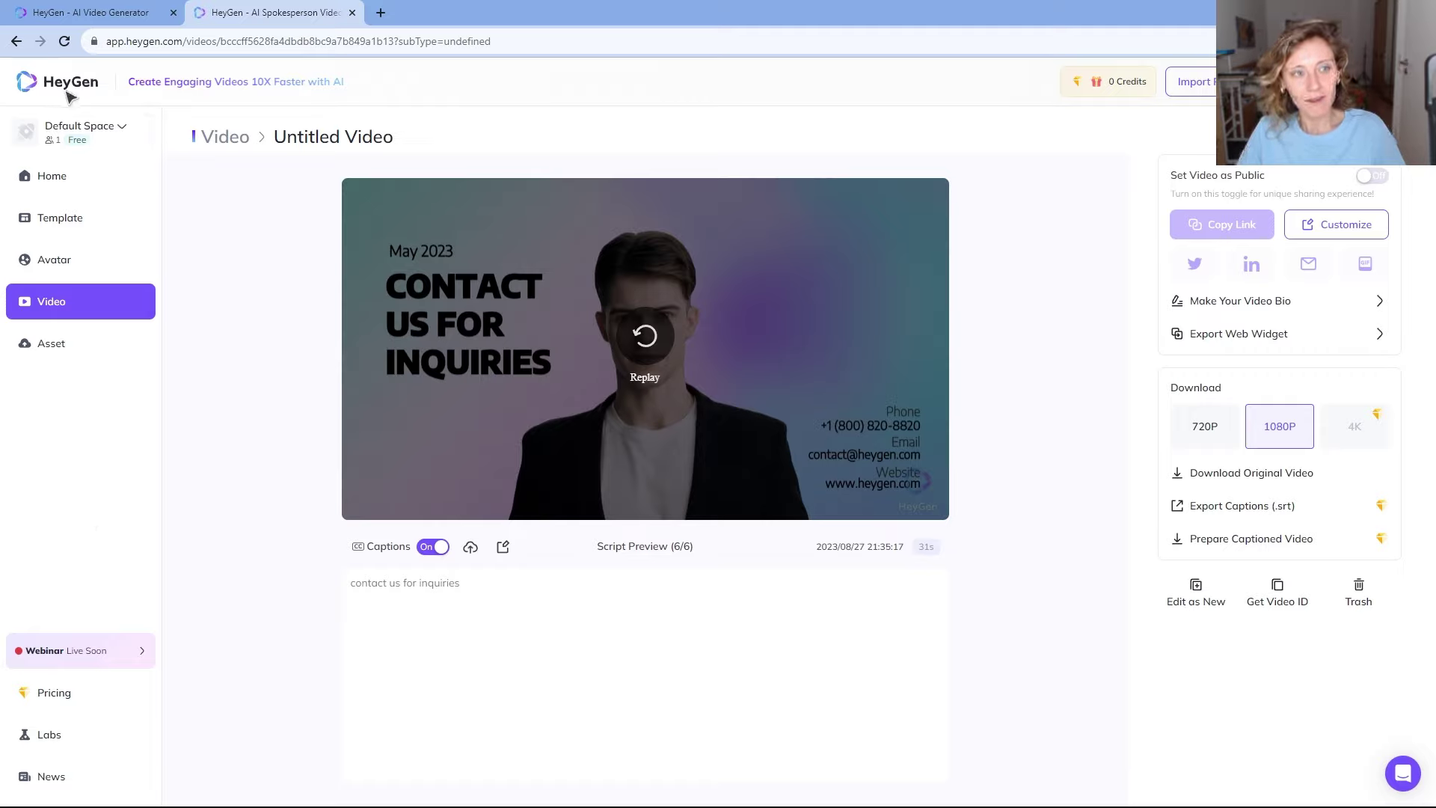
click(83, 177)
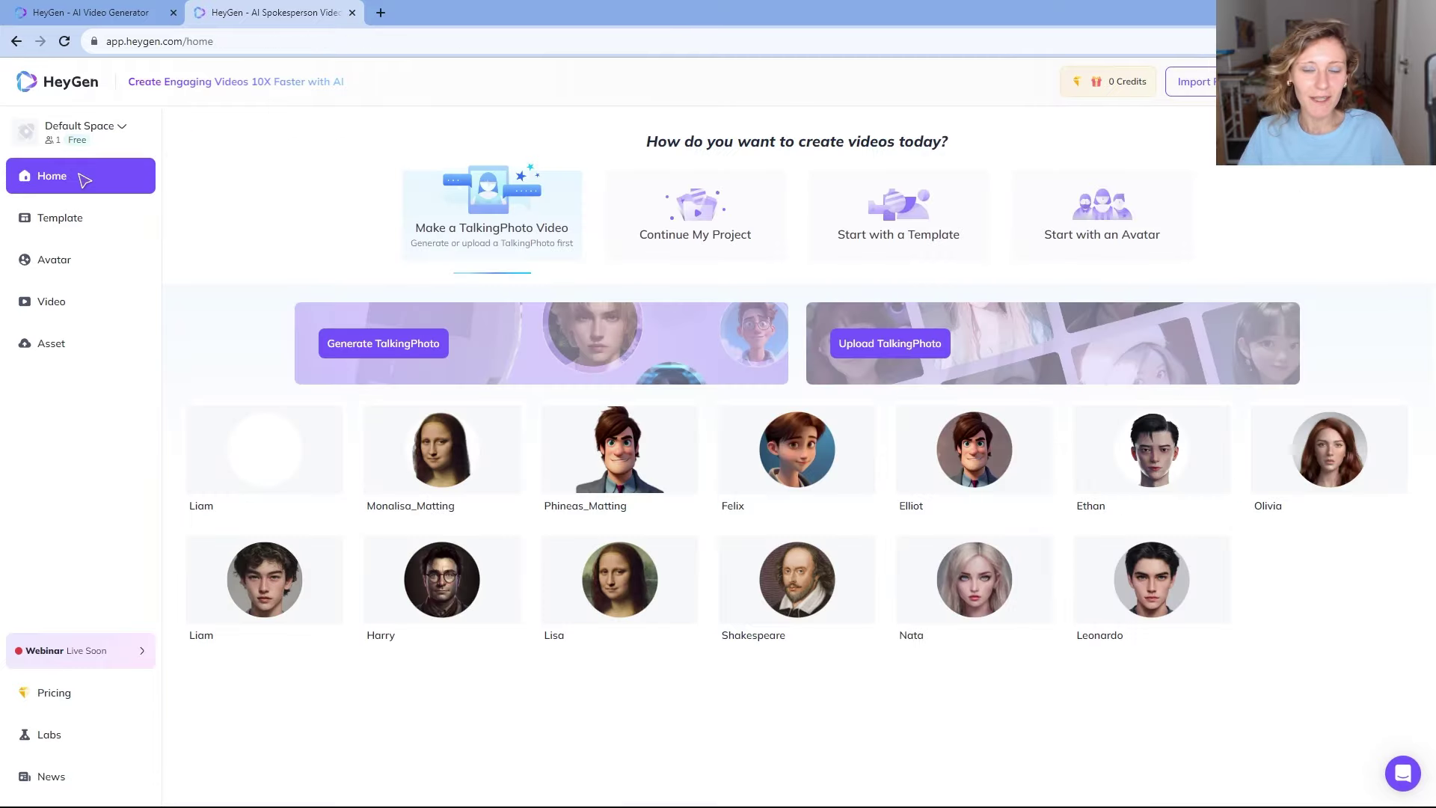